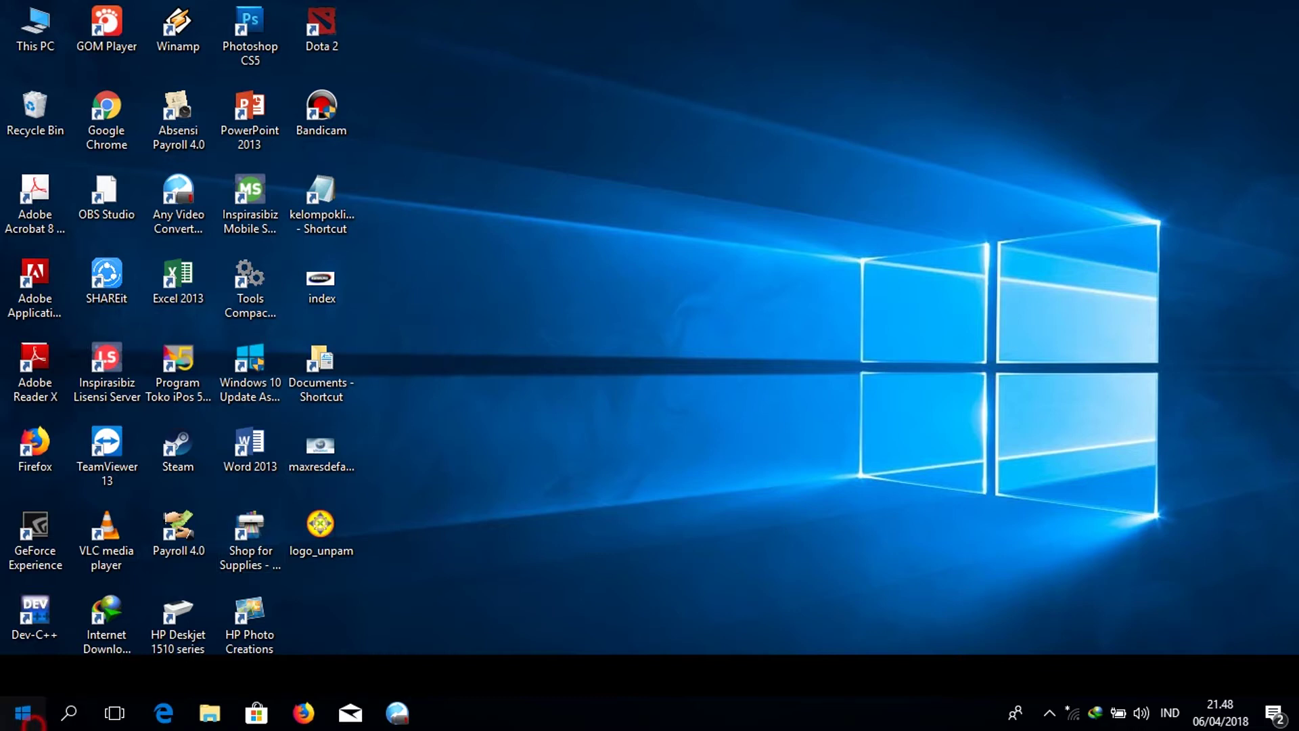
Launch XAMPP Control Panel from the Start menu search.
click(23, 712)
text(xampp)
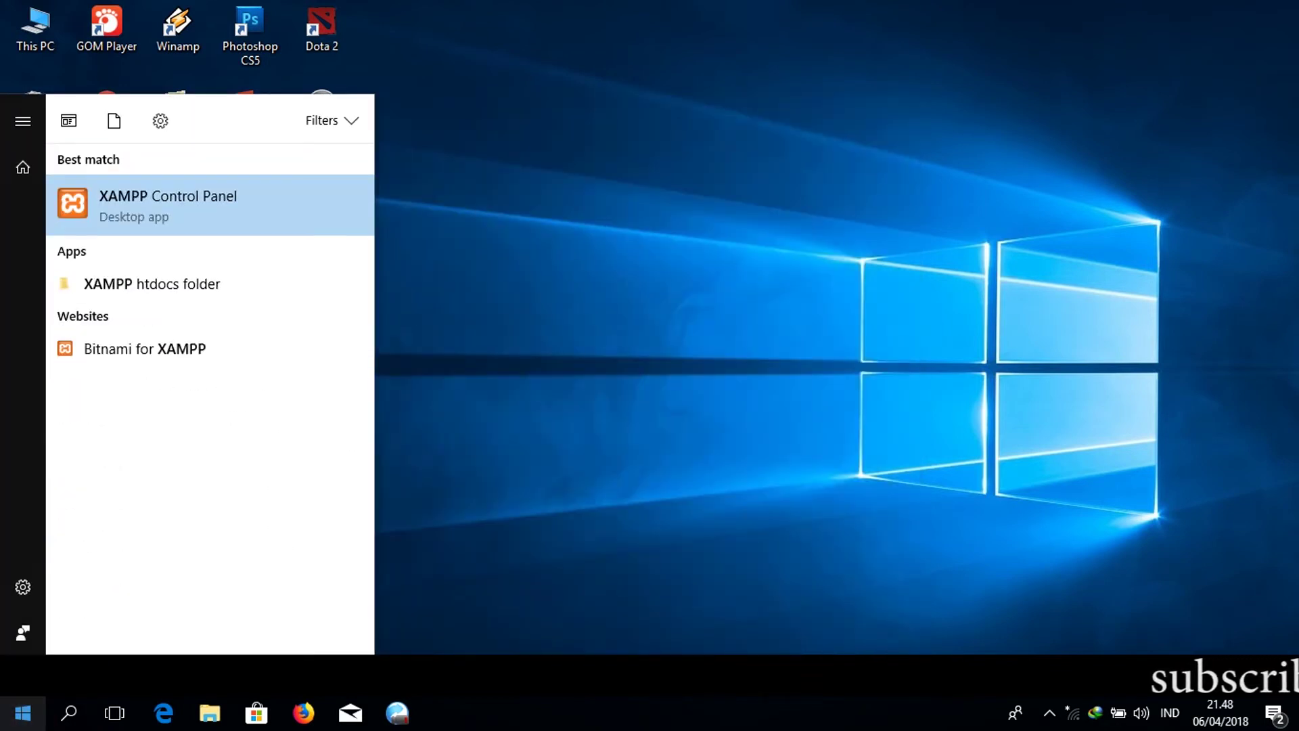
key(Return)
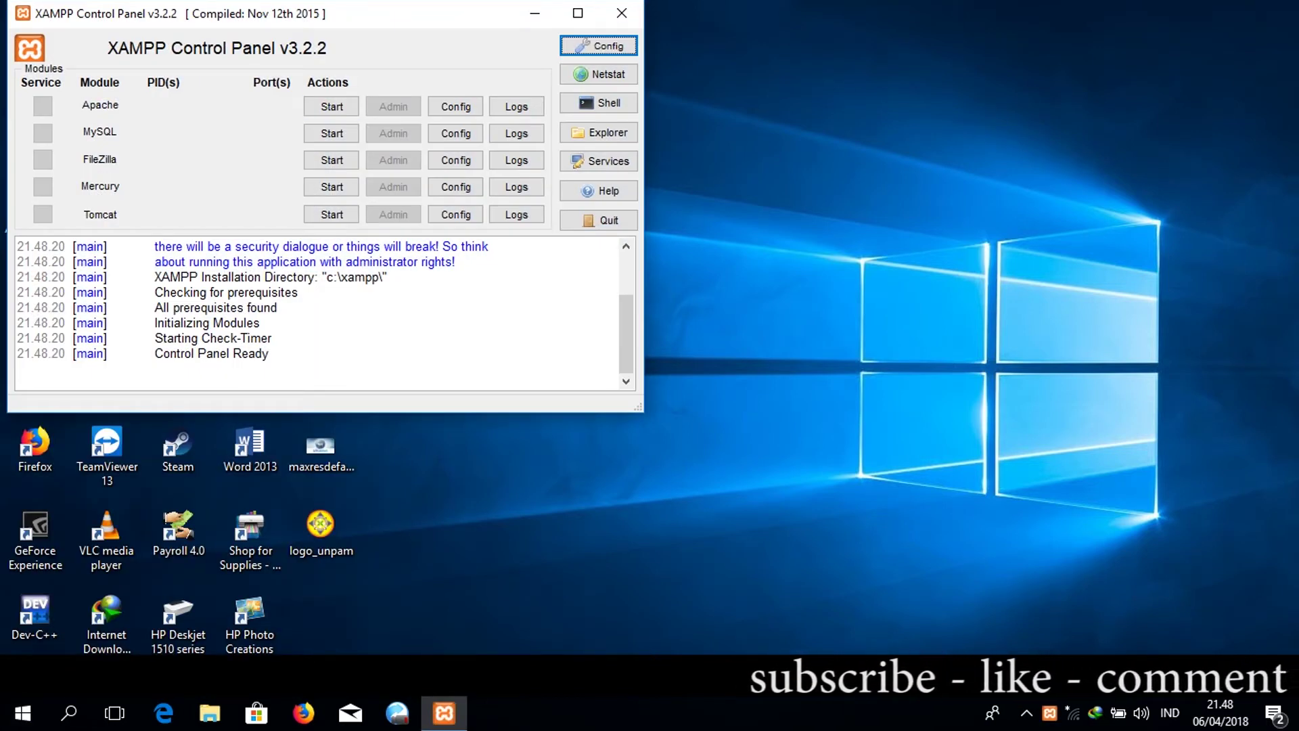
Start the Apache and MySQL servers and put the control panel away.
click(323, 106)
click(328, 130)
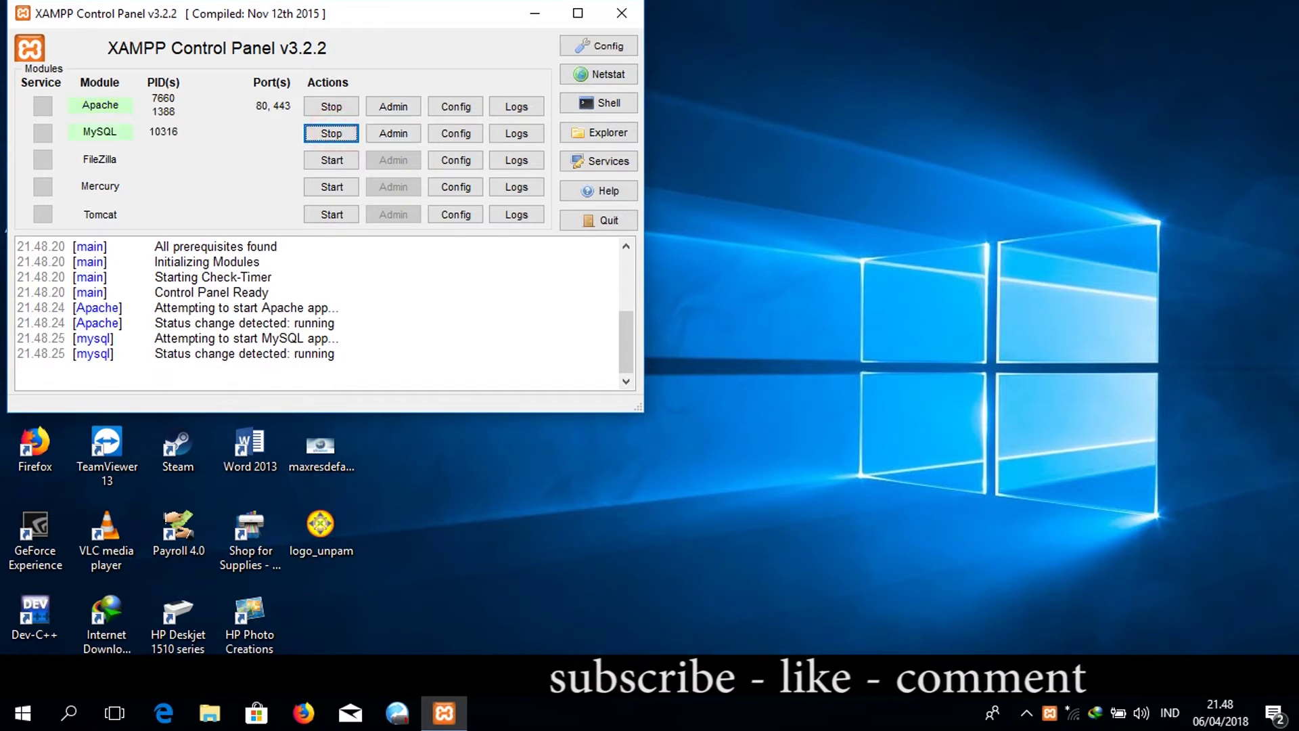
key(alt+F4)
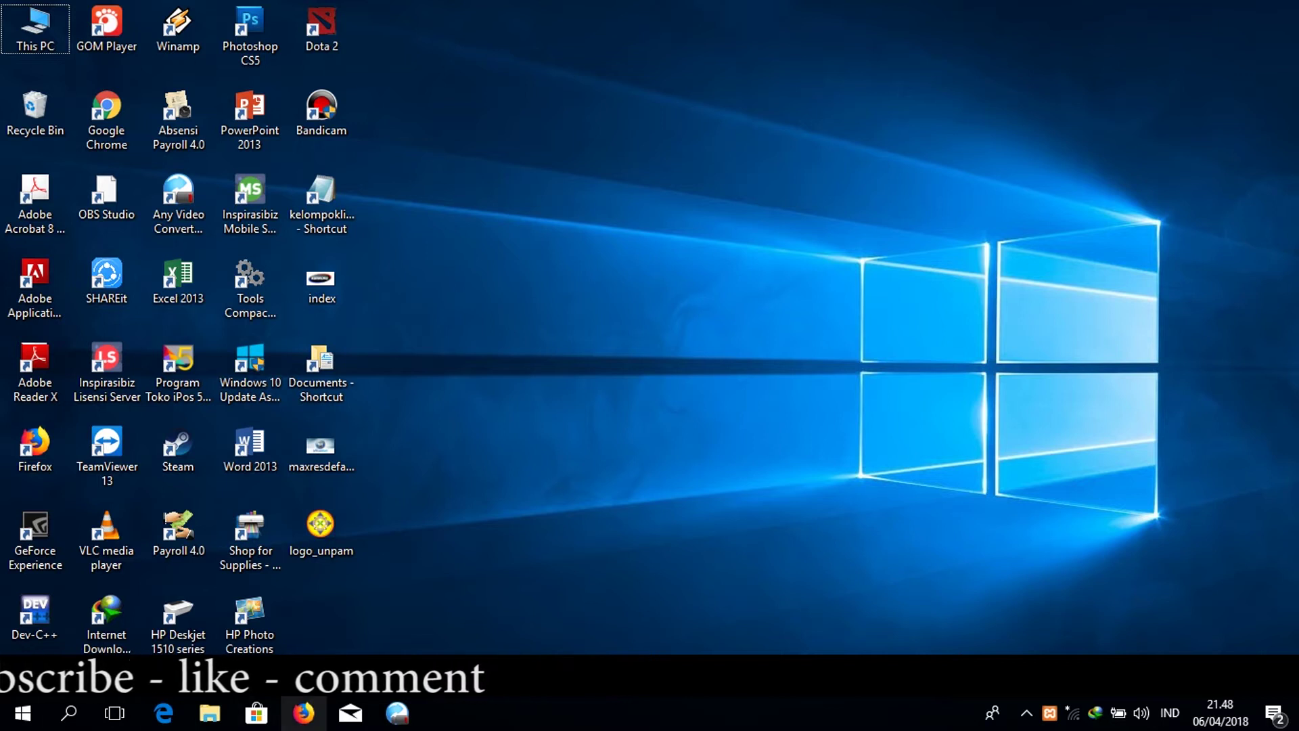
Open Firefox on localhost/VirtueMart/administrator/ and add a blank new tab.
click(299, 712)
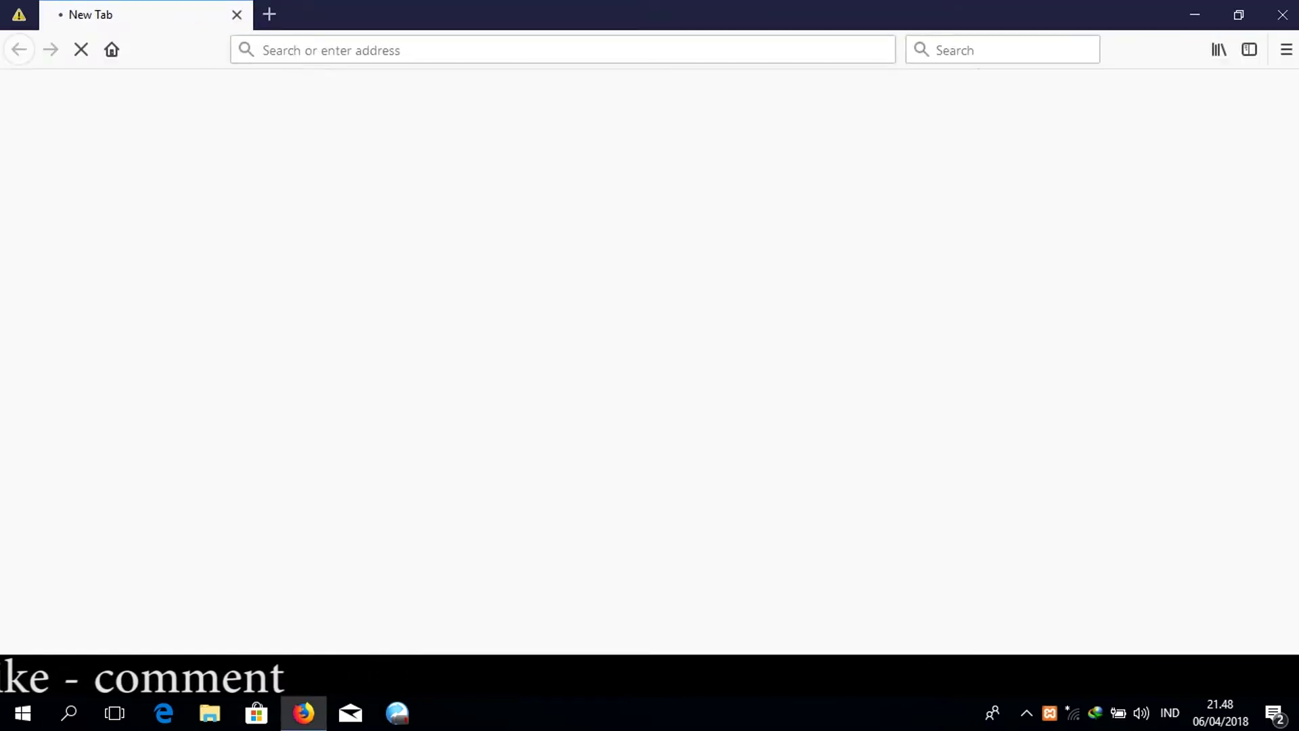
text(LOC)
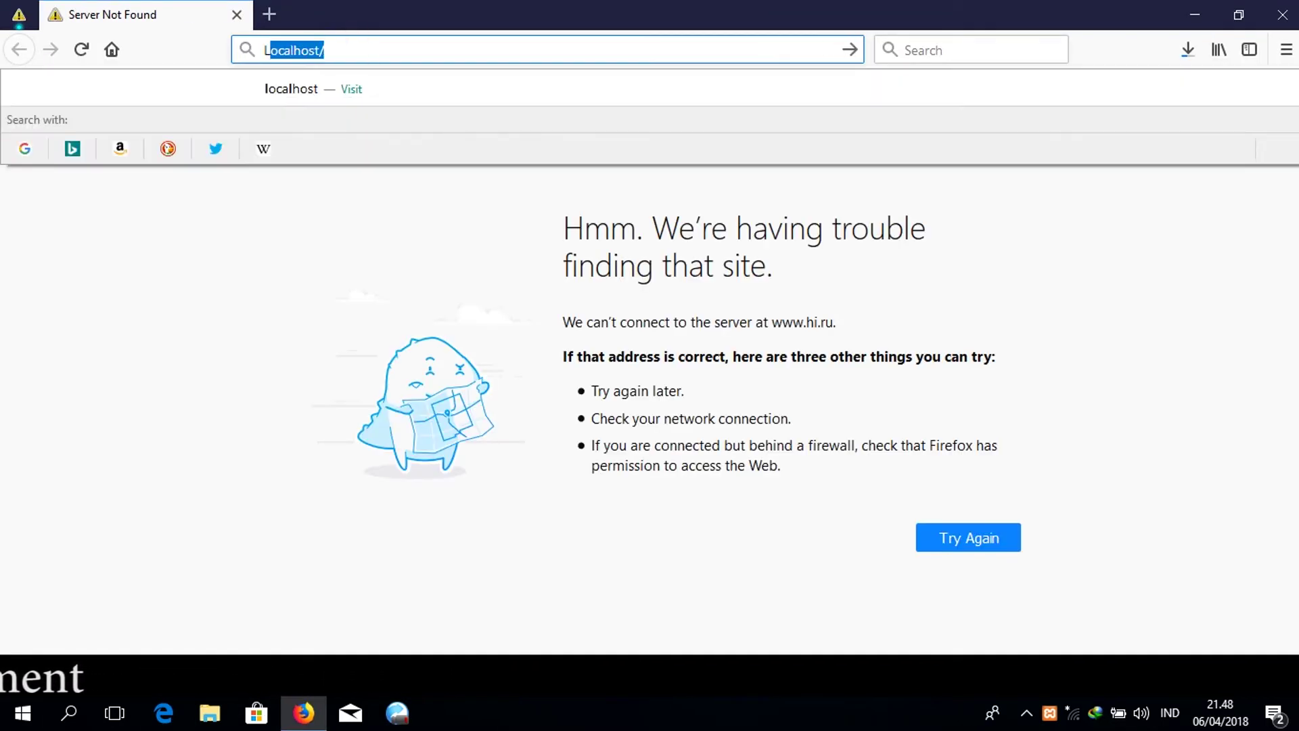
text(A)
key(Return)
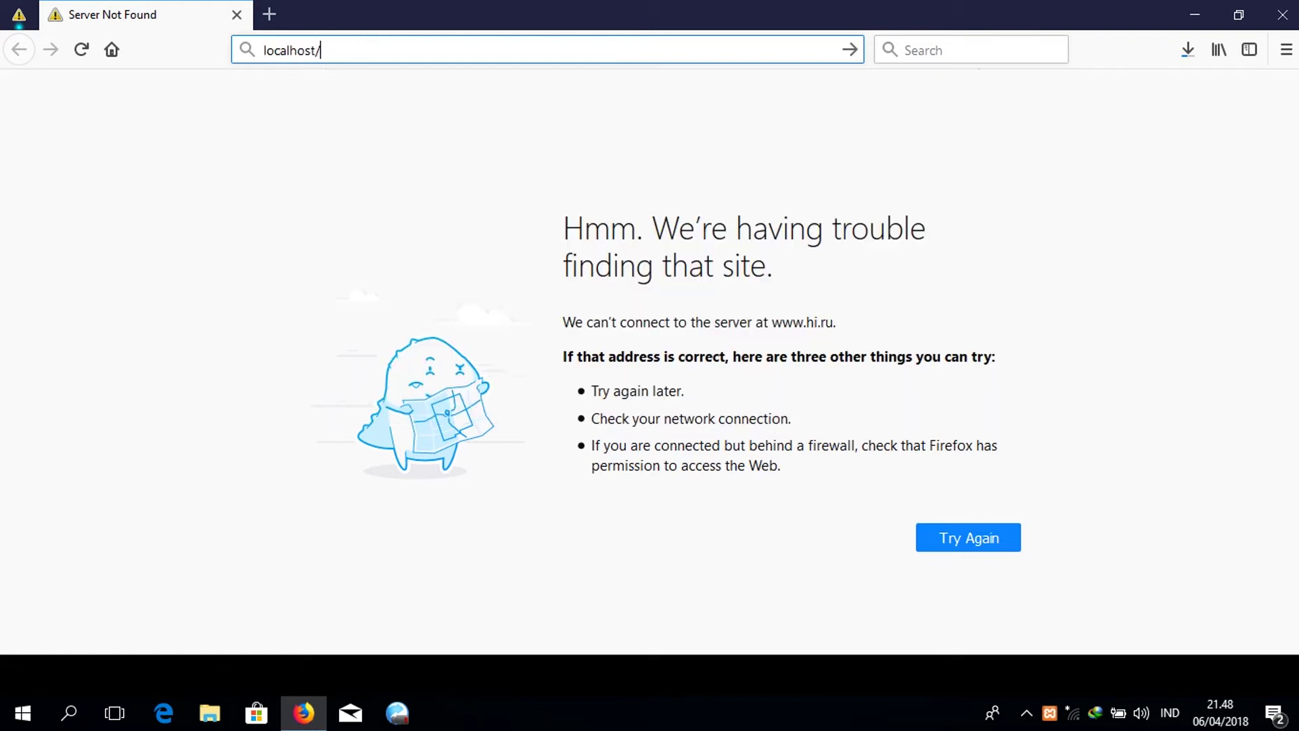
text(Vir)
key(End)
text(ADMIN)
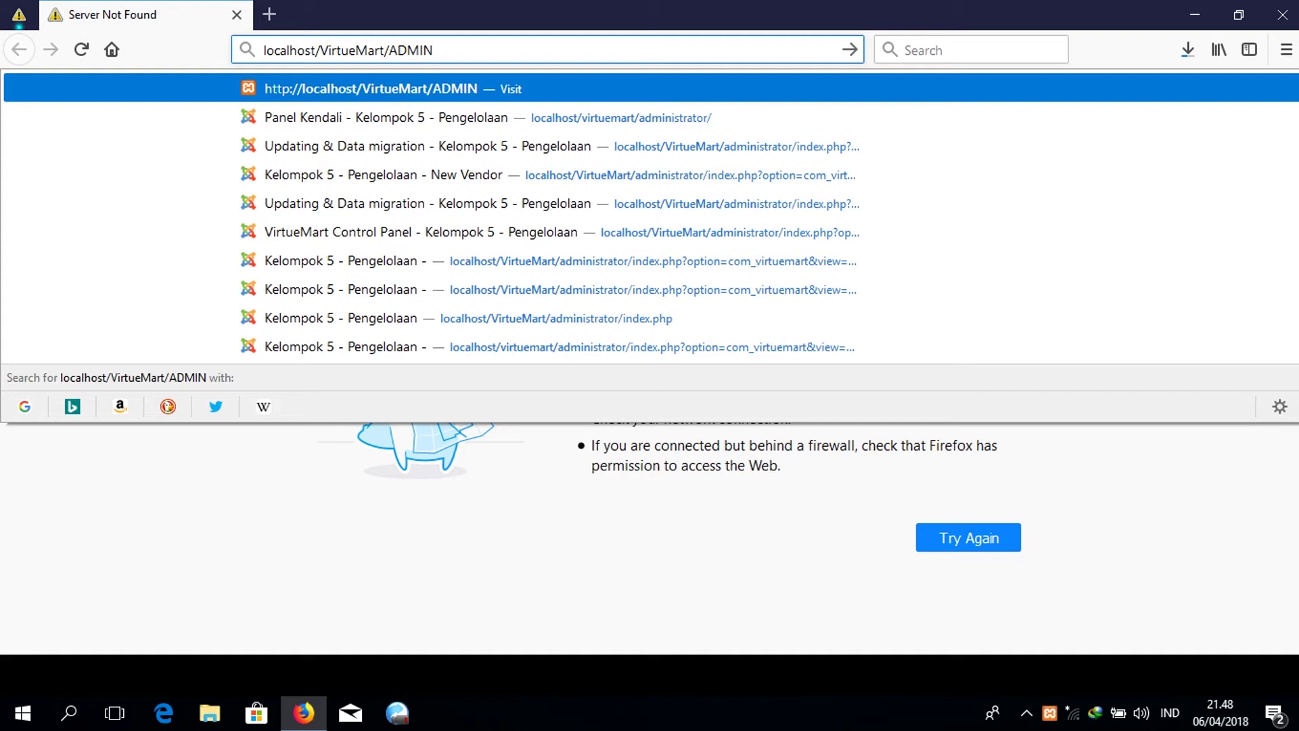
key(BackSpace)
key(BackSpace)
key(BackSpace)
key(BackSpace)
key(BackSpace)
text(admin)
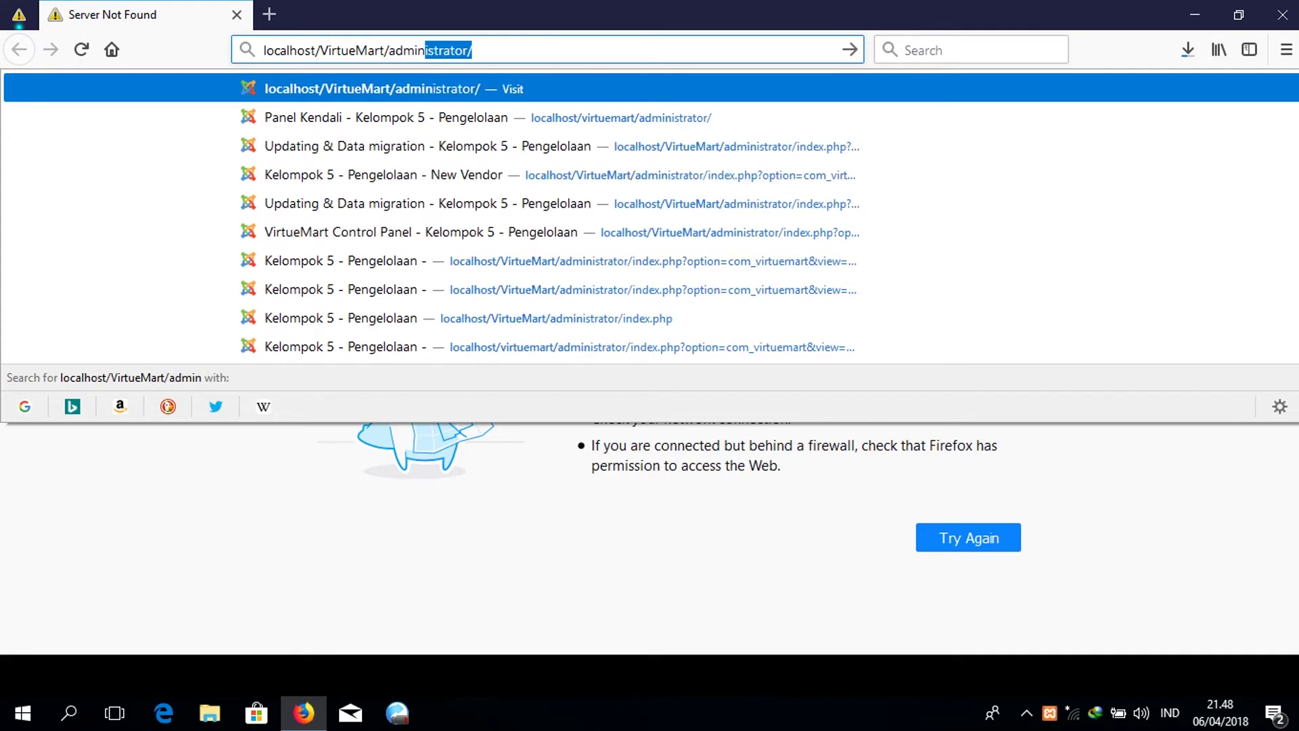
key(Return)
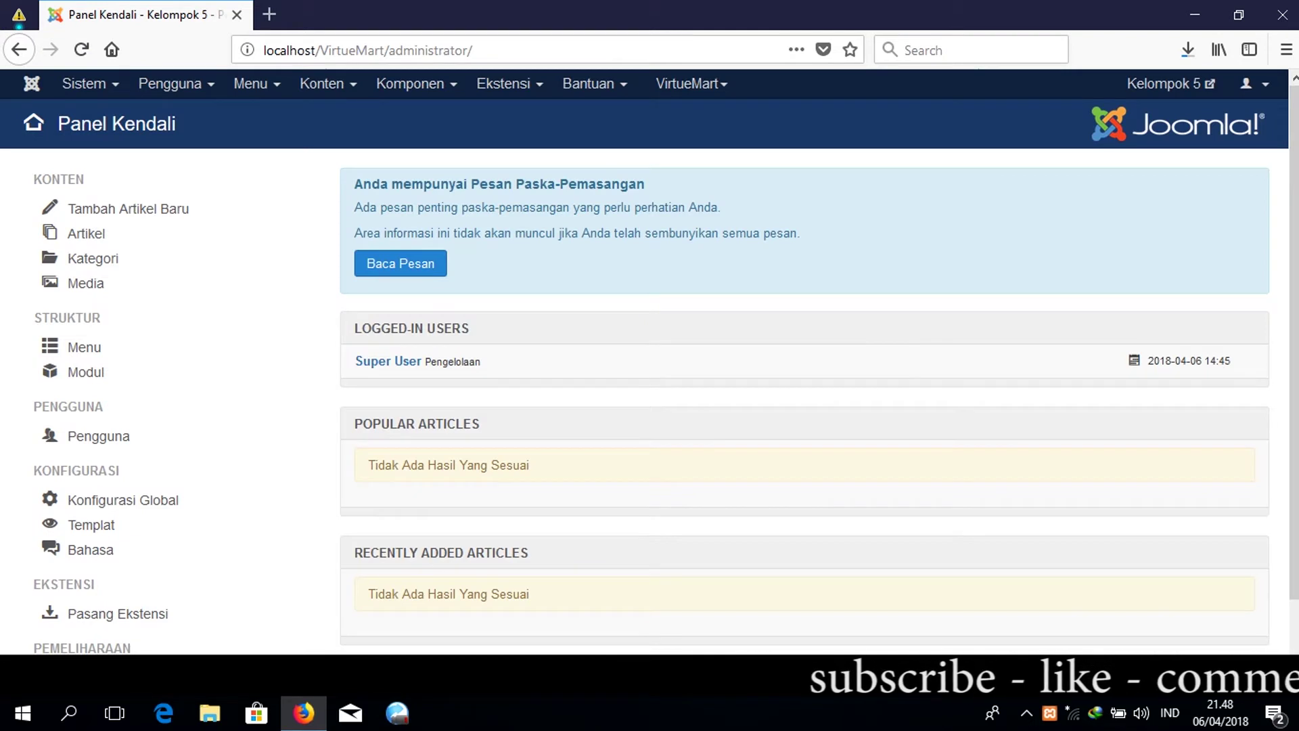
click(274, 15)
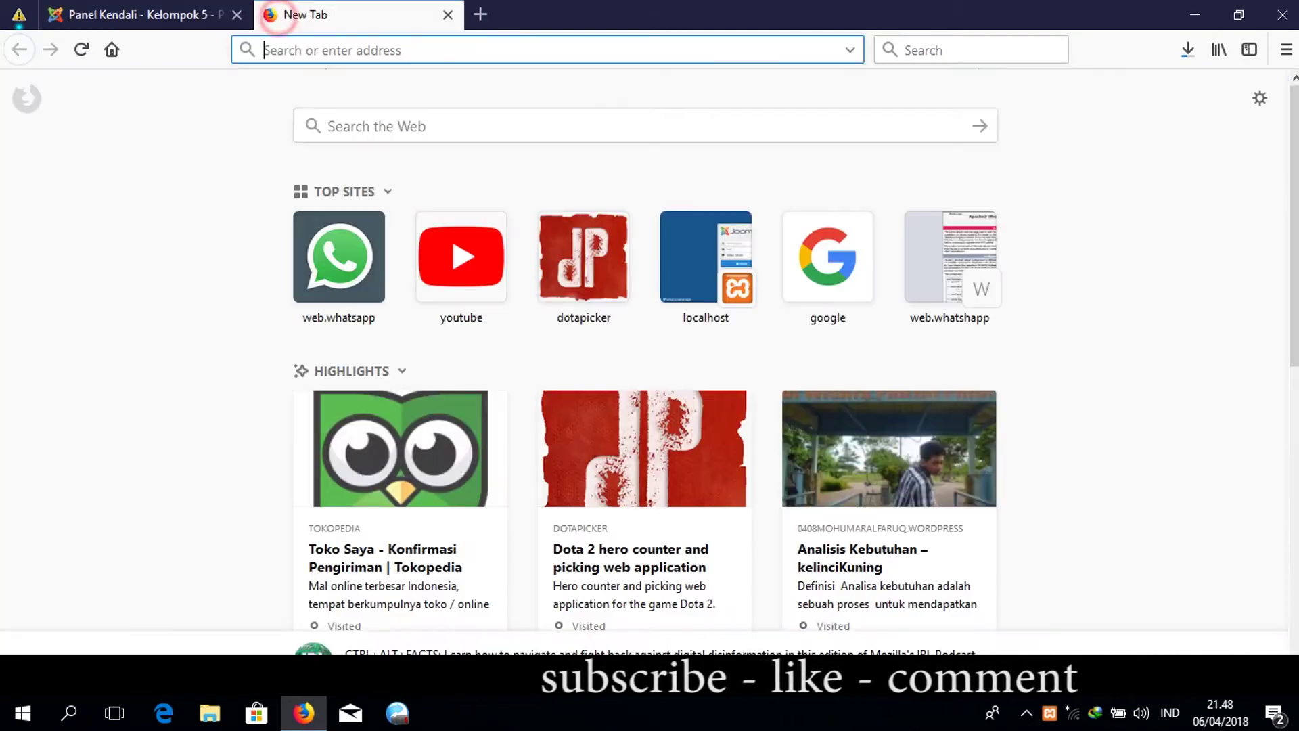
Load the VirtueMart storefront at localhost/virtuemart/ in the new tab.
text(vir)
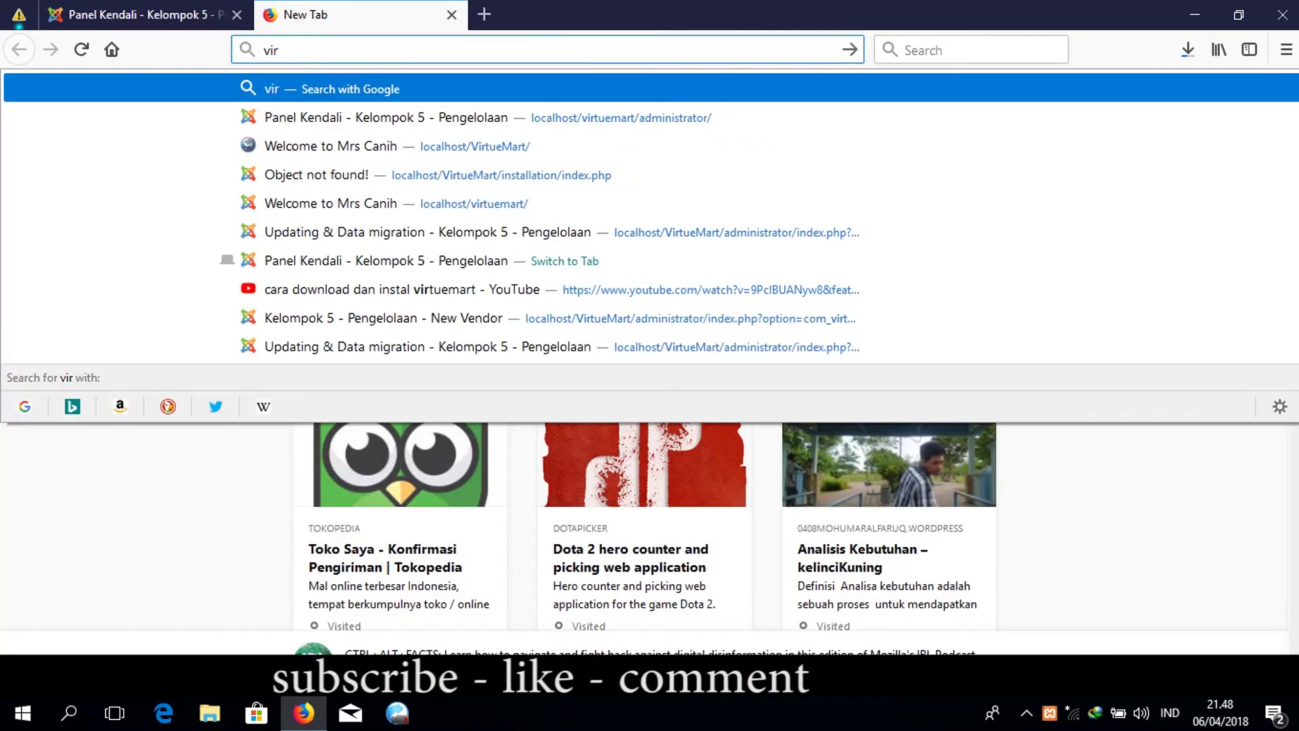
key(BackSpace)
key(BackSpace)
key(BackSpace)
text(localhost/)
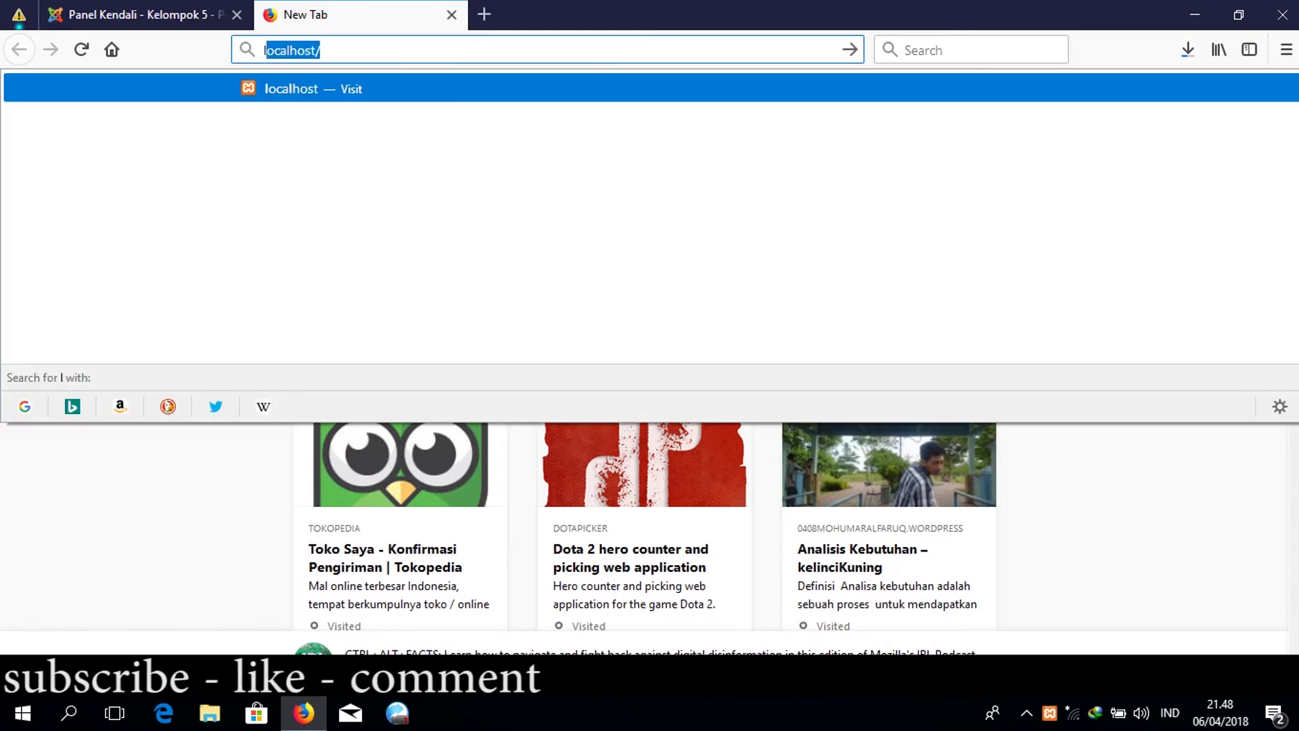
key(Right)
text(v)
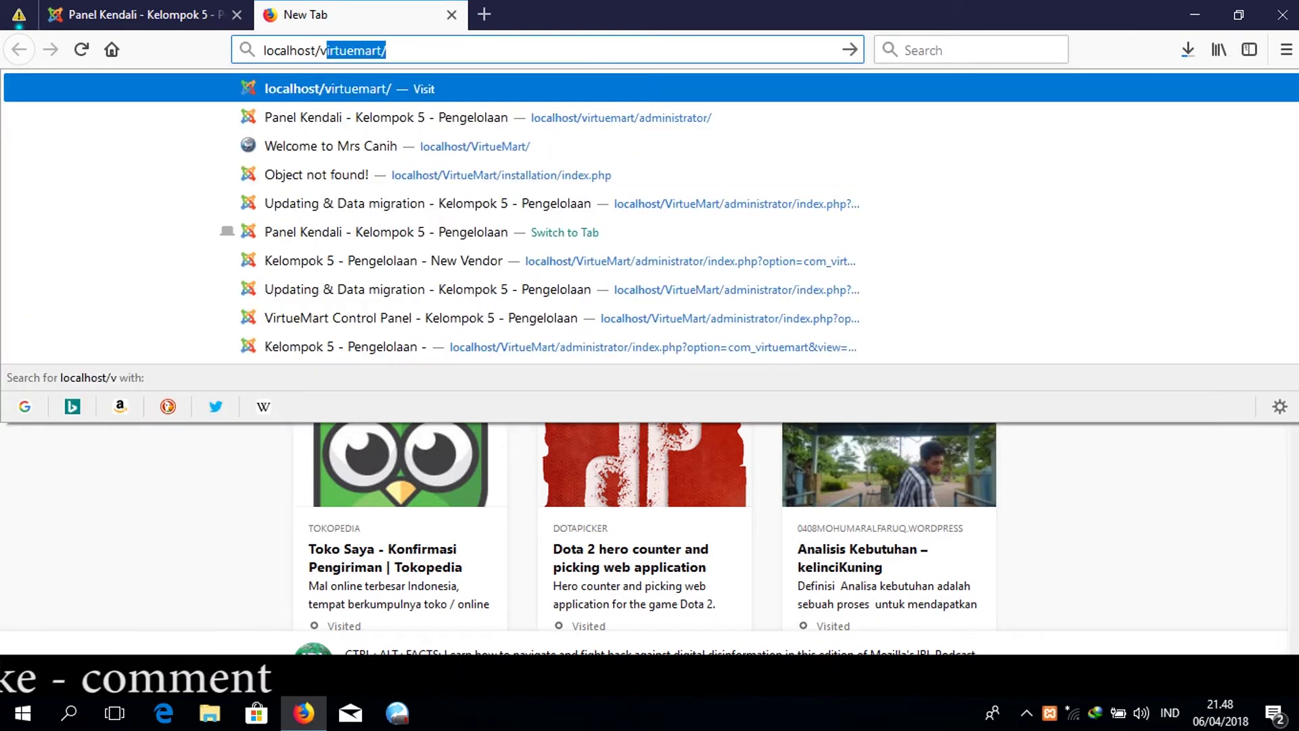
key(Return)
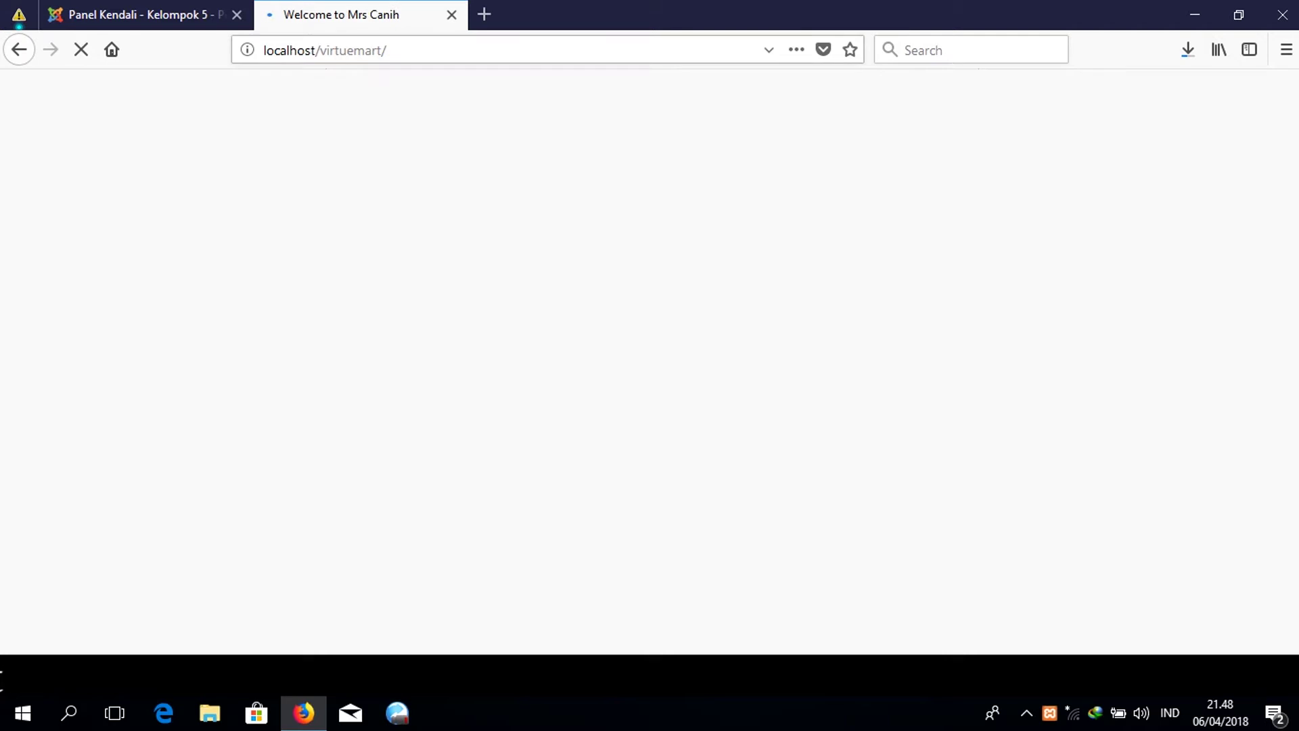
Browse the storefront product grid, then return to the administrator tab.
scroll(649, 358, down, 15)
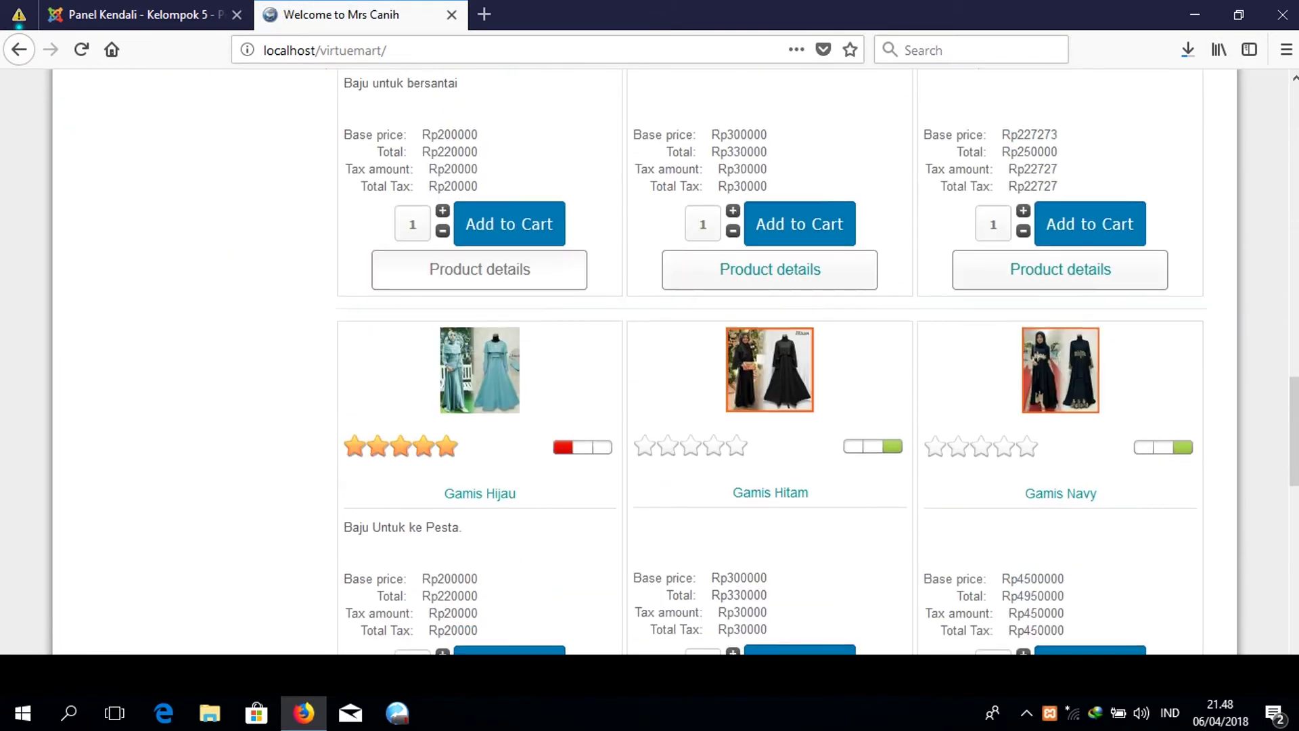
scroll(649, 359, up, 5)
scroll(649, 358, down, 15)
scroll(650, 358, up, 5)
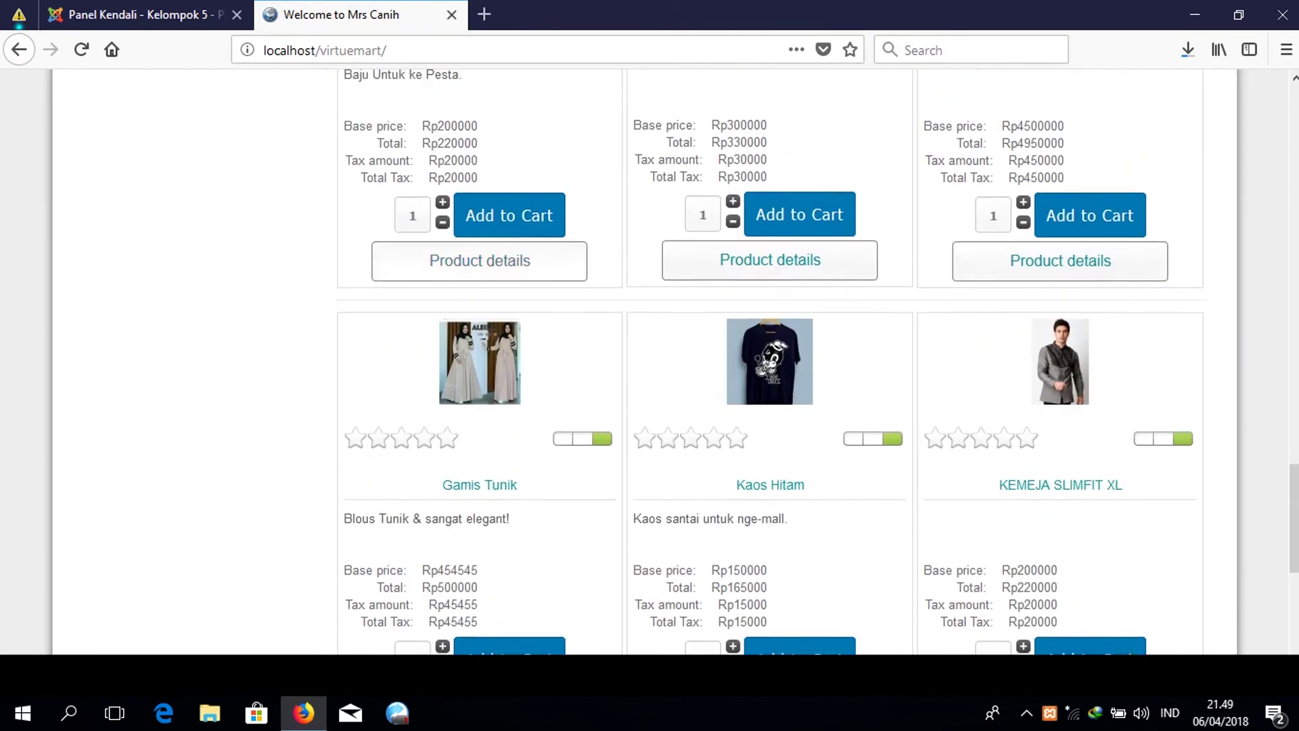
scroll(649, 359, down, 5)
scroll(650, 358, up, 1)
key(ctrl+Tab)
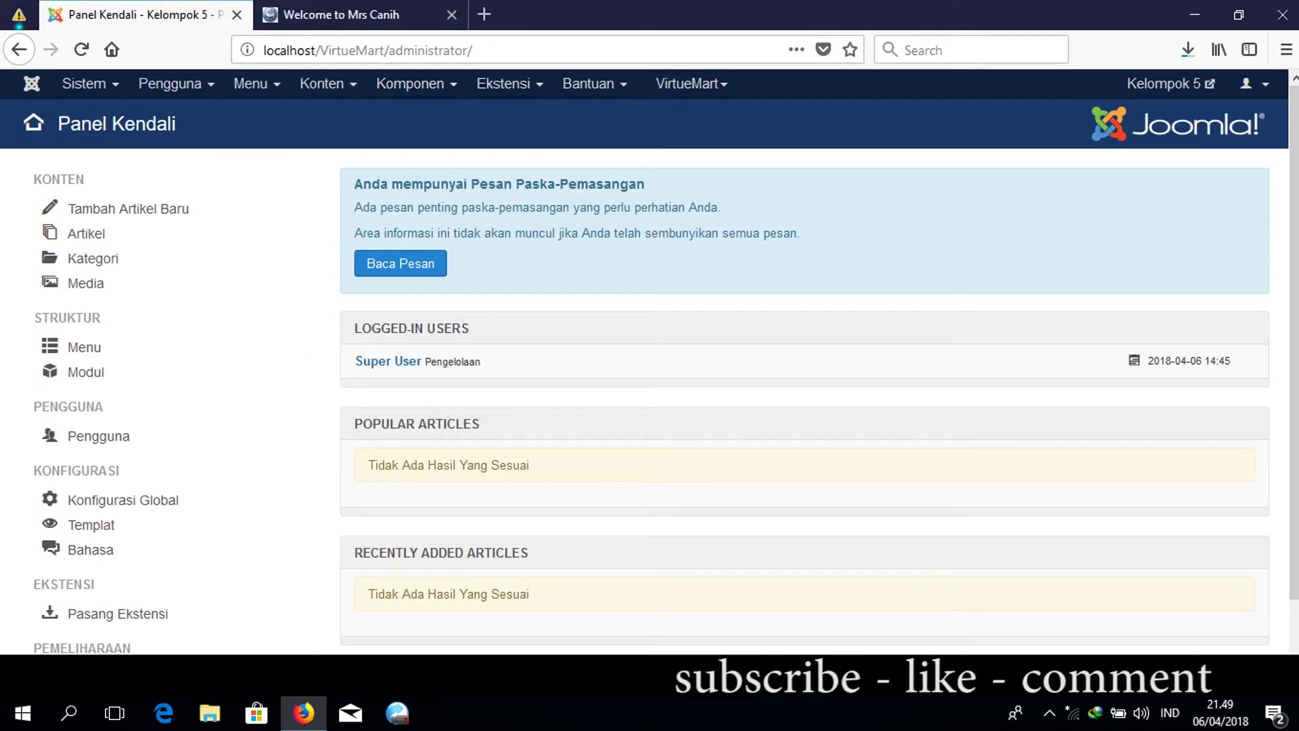
Go to the VirtueMart Control Panel and open the Product Categories list.
click(691, 83)
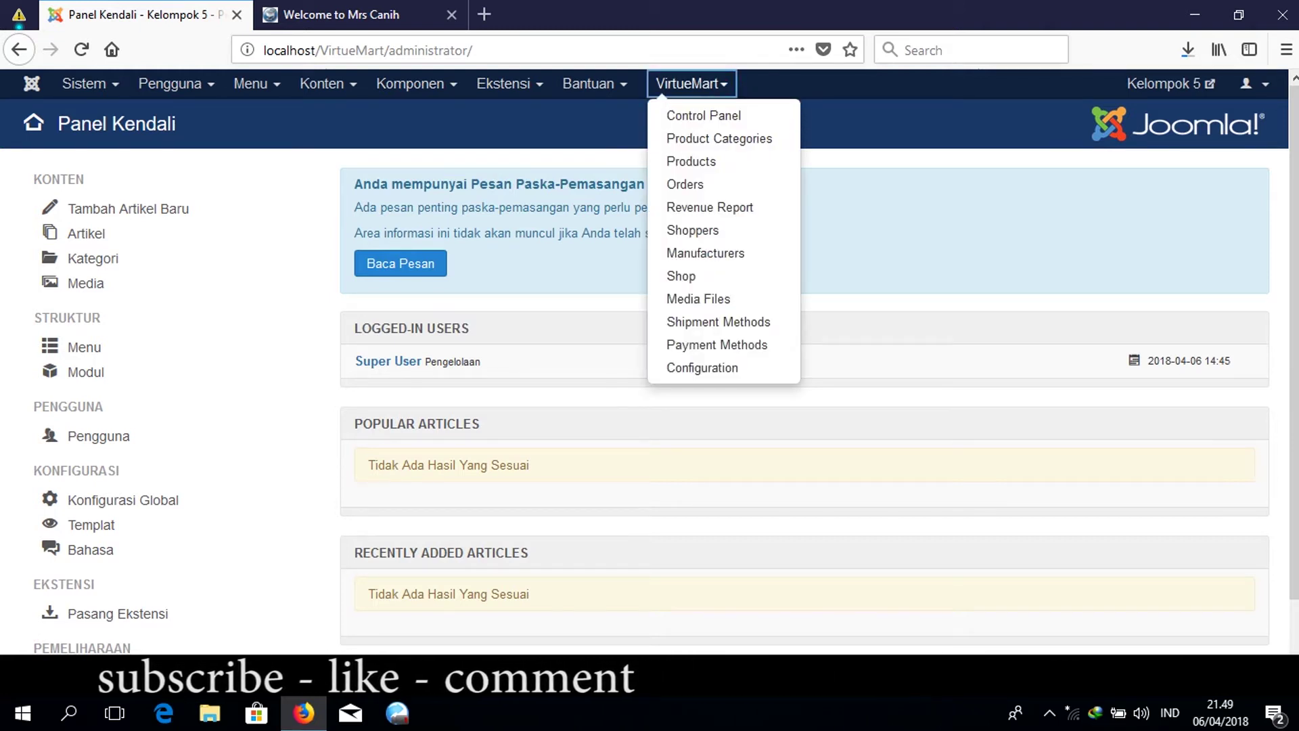
click(704, 115)
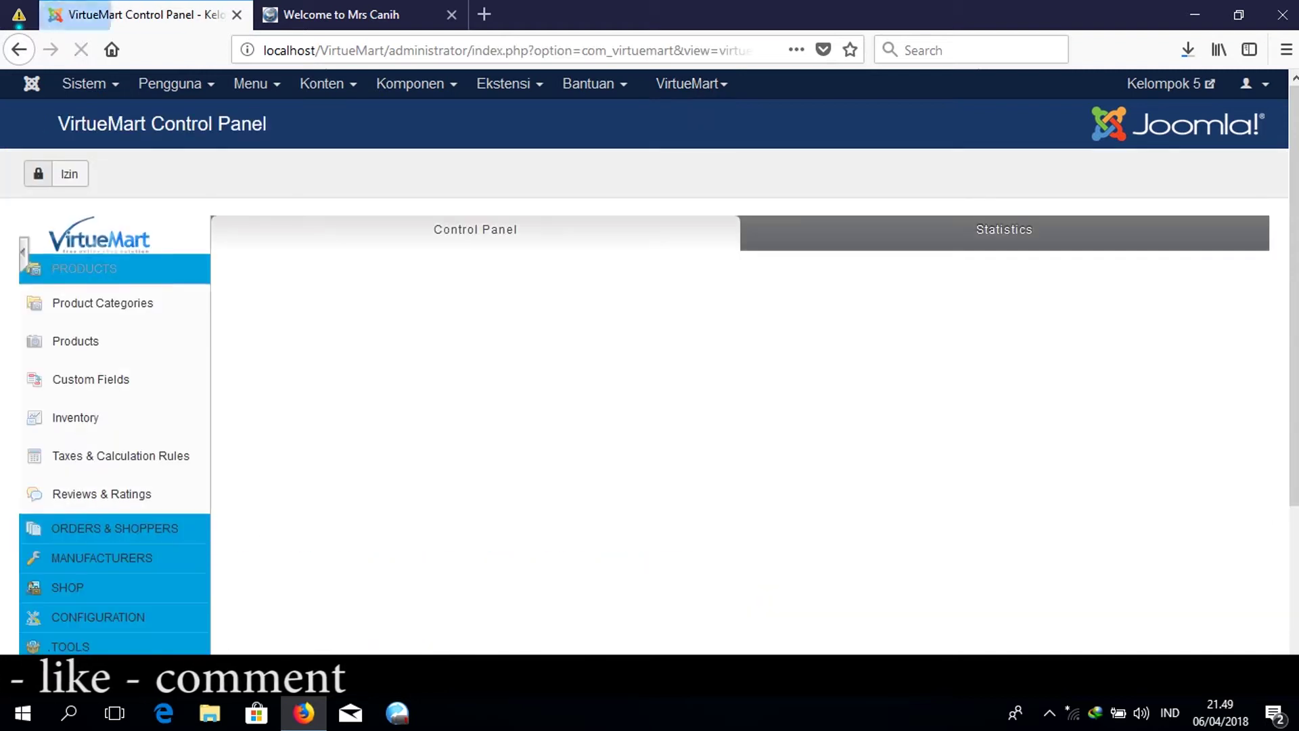
scroll(649, 372, down, 2)
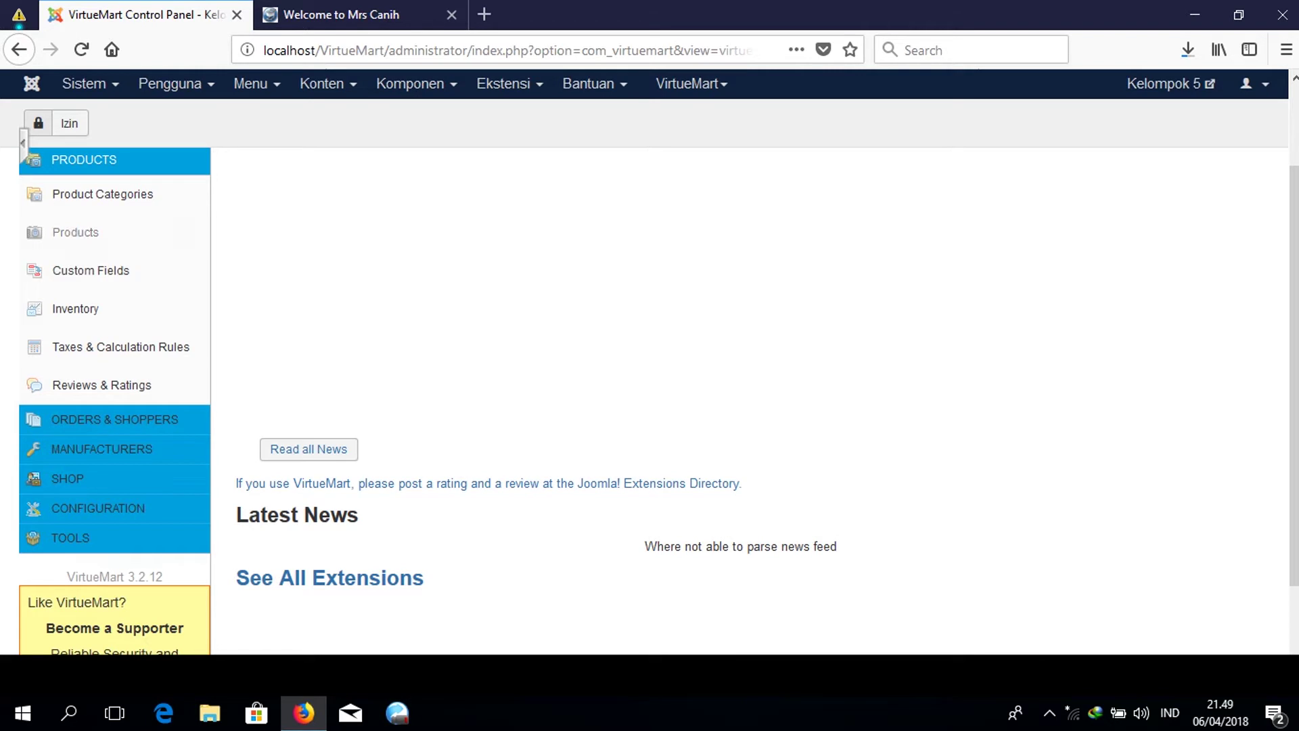
click(125, 189)
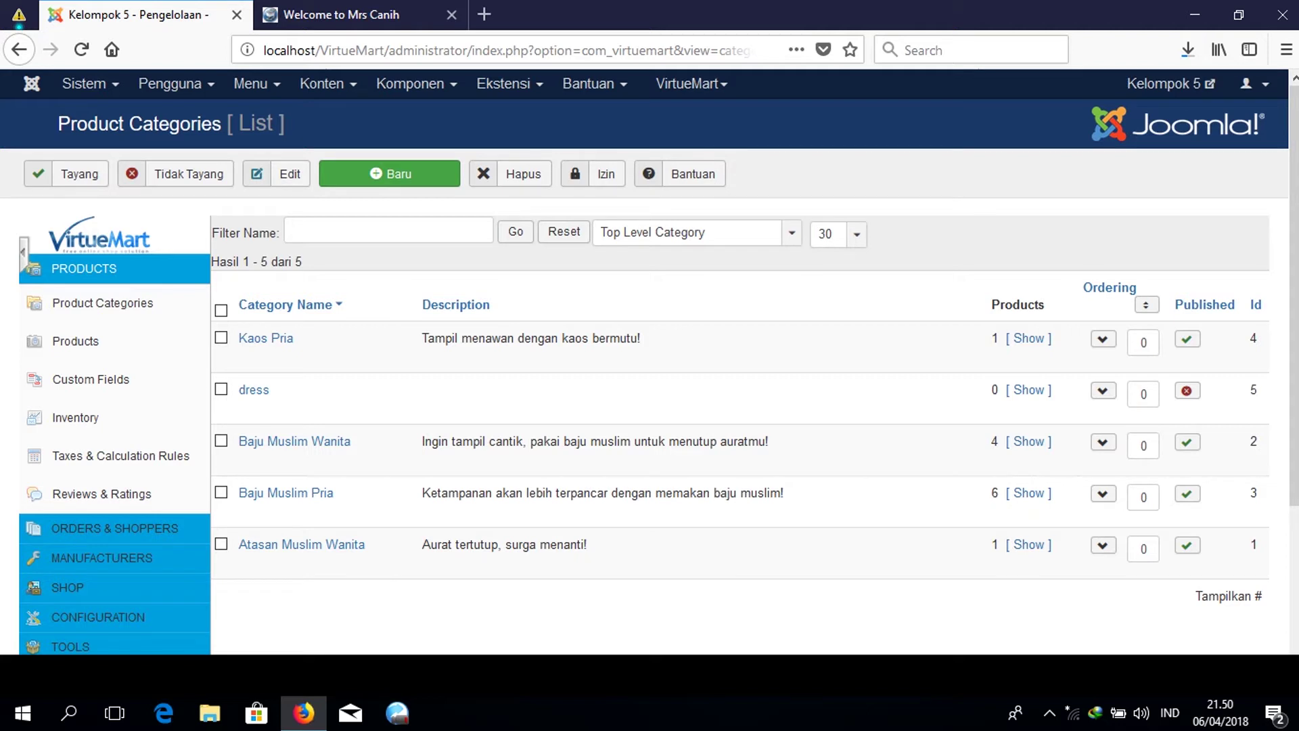
Start a new category named KAOS PRIA with Sef Alias KAOS PRIA.
click(405, 188)
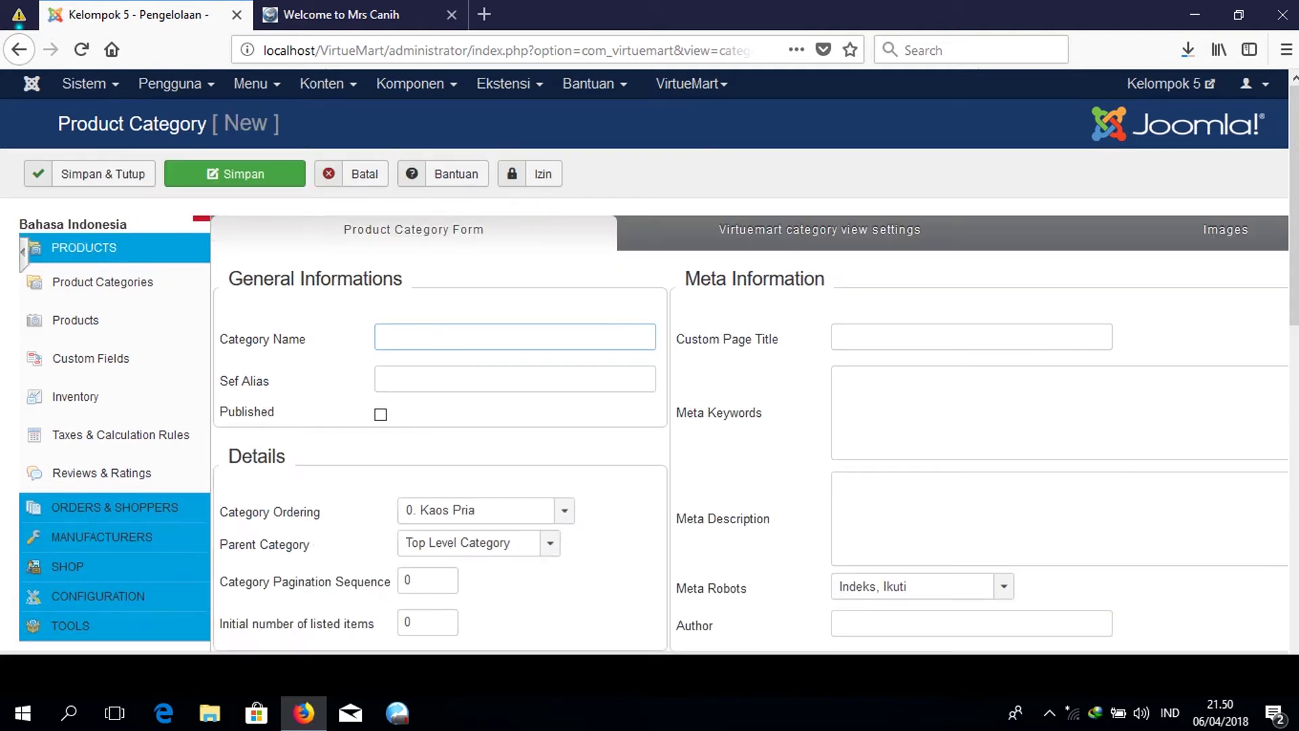
text(KAOS PRIA)
key(Tab)
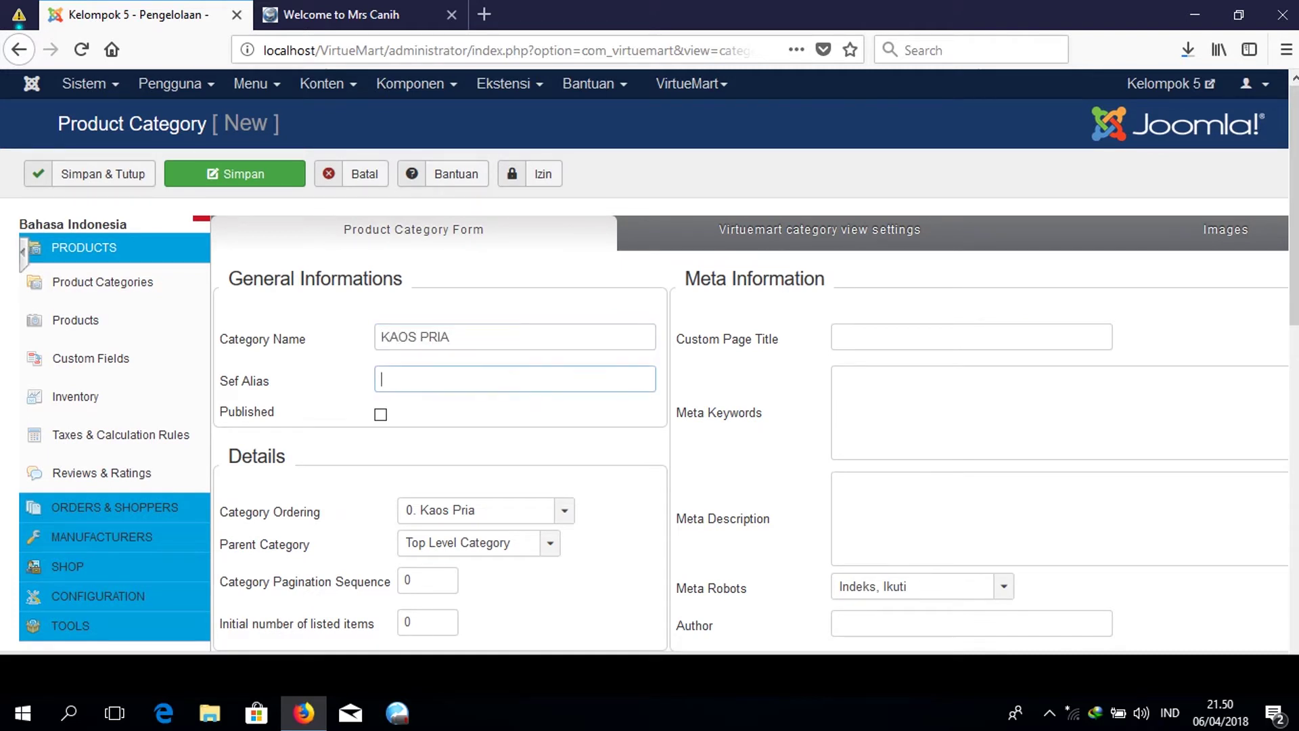
text(KAOS O)
key(BackSpace)
text(PRIA)
key(Tab)
scroll(437, 315, down, 8)
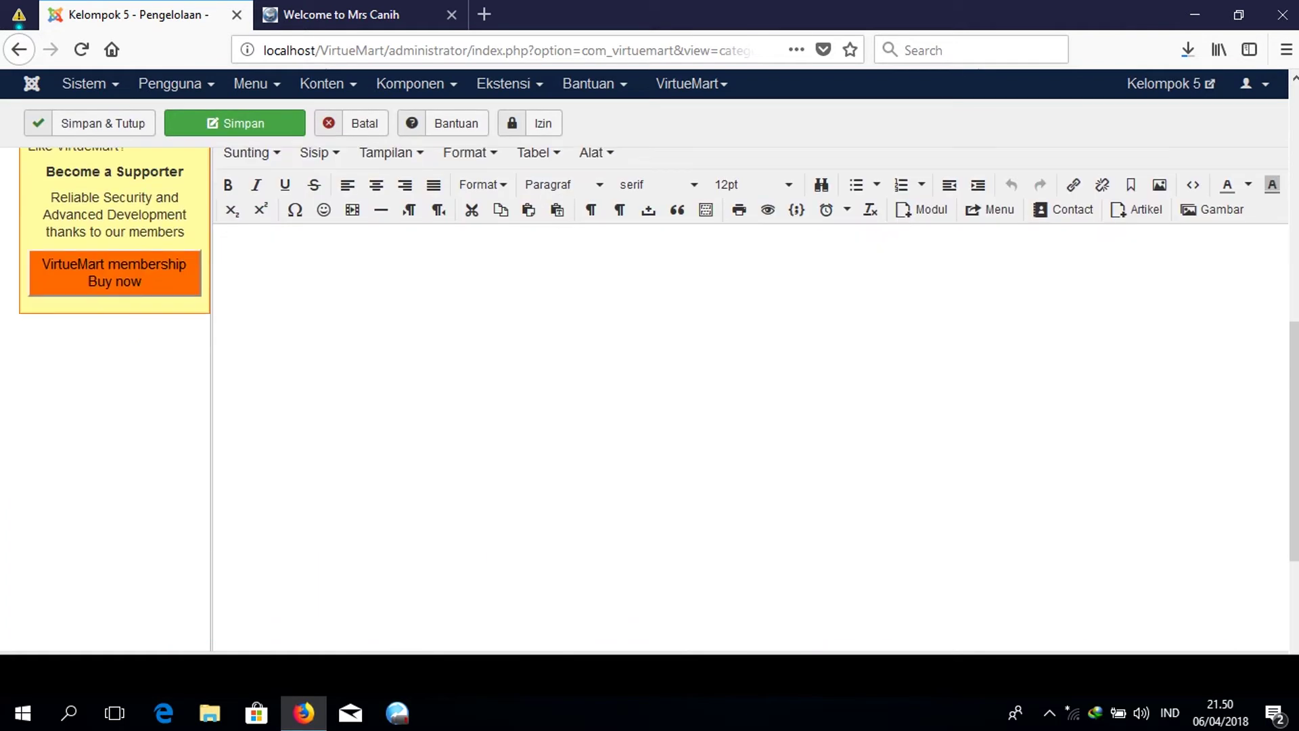
scroll(437, 315, up, 5)
scroll(421, 350, down, 5)
Write the description 'KAOS PRIA UKURAN M-XL' and save and close the category.
click(421, 350)
scroll(421, 350, up, 6)
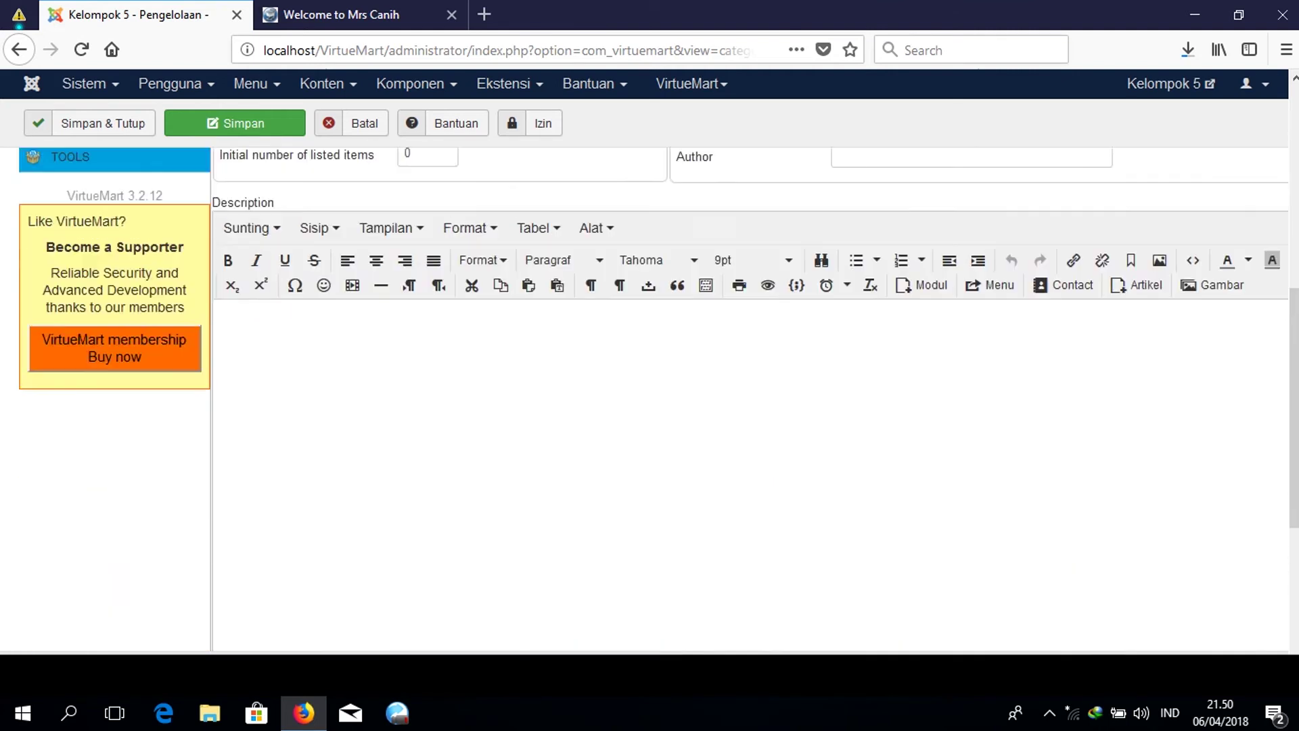
scroll(420, 350, down, 3)
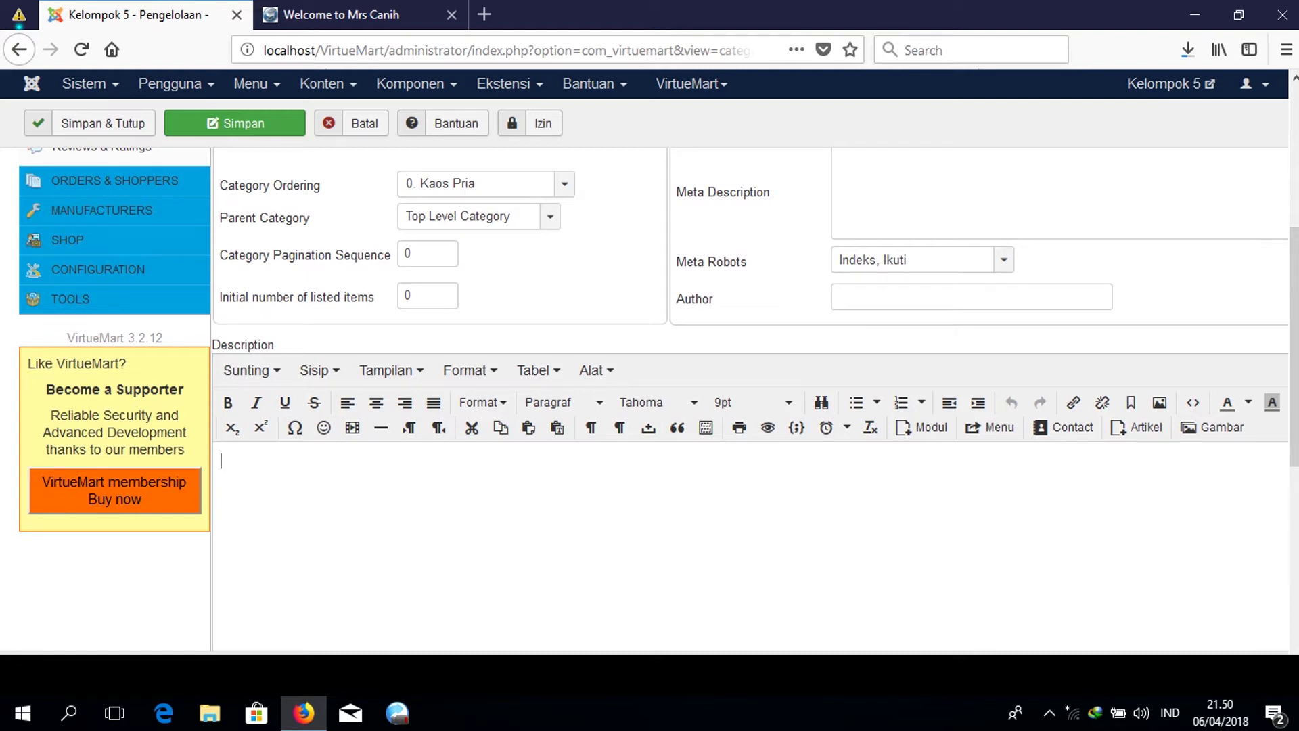
text(KAOS PRIA UKURAN )
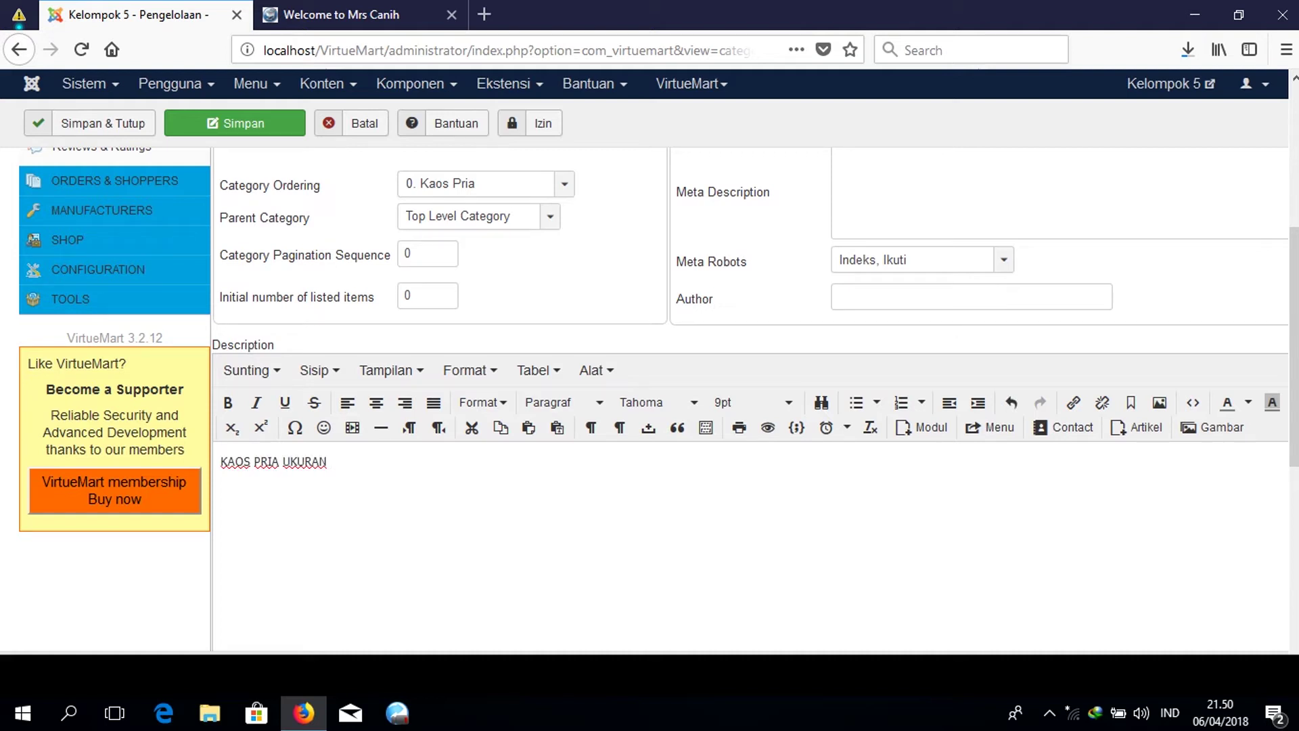
text(M-XL)
scroll(744, 406, up, 5)
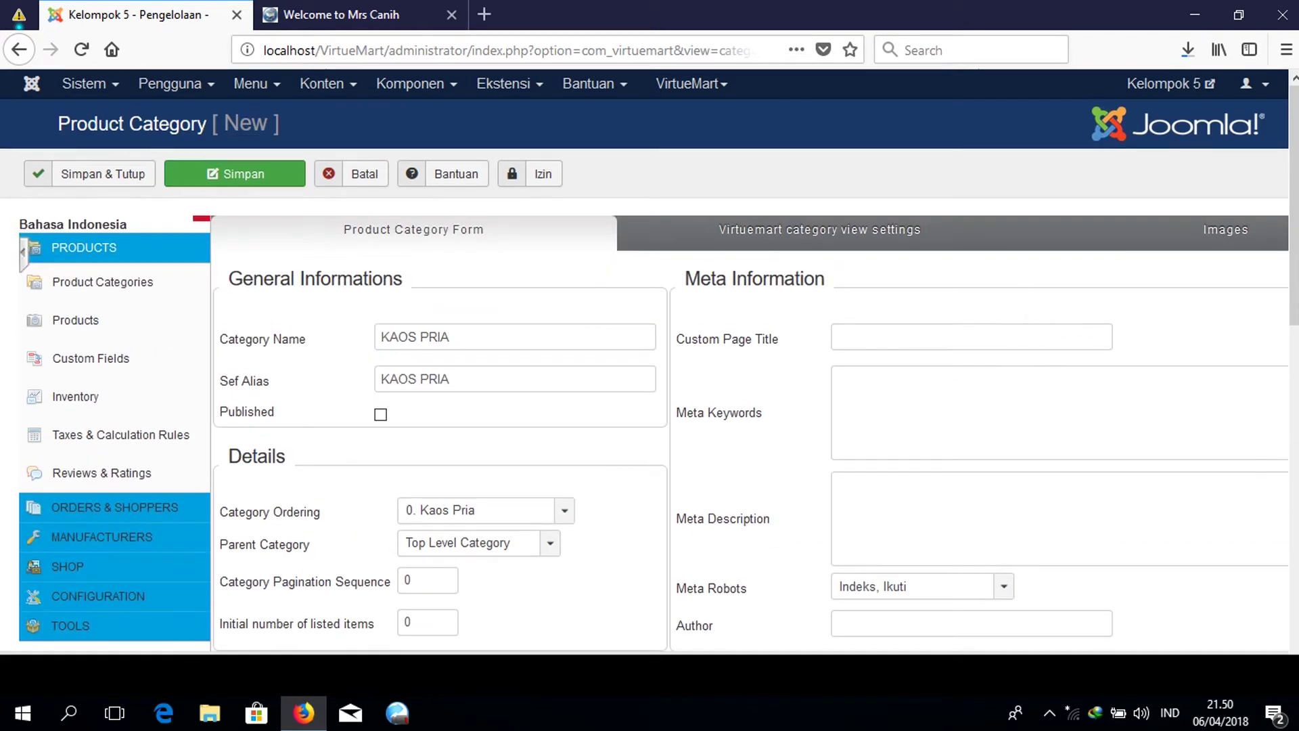
click(121, 175)
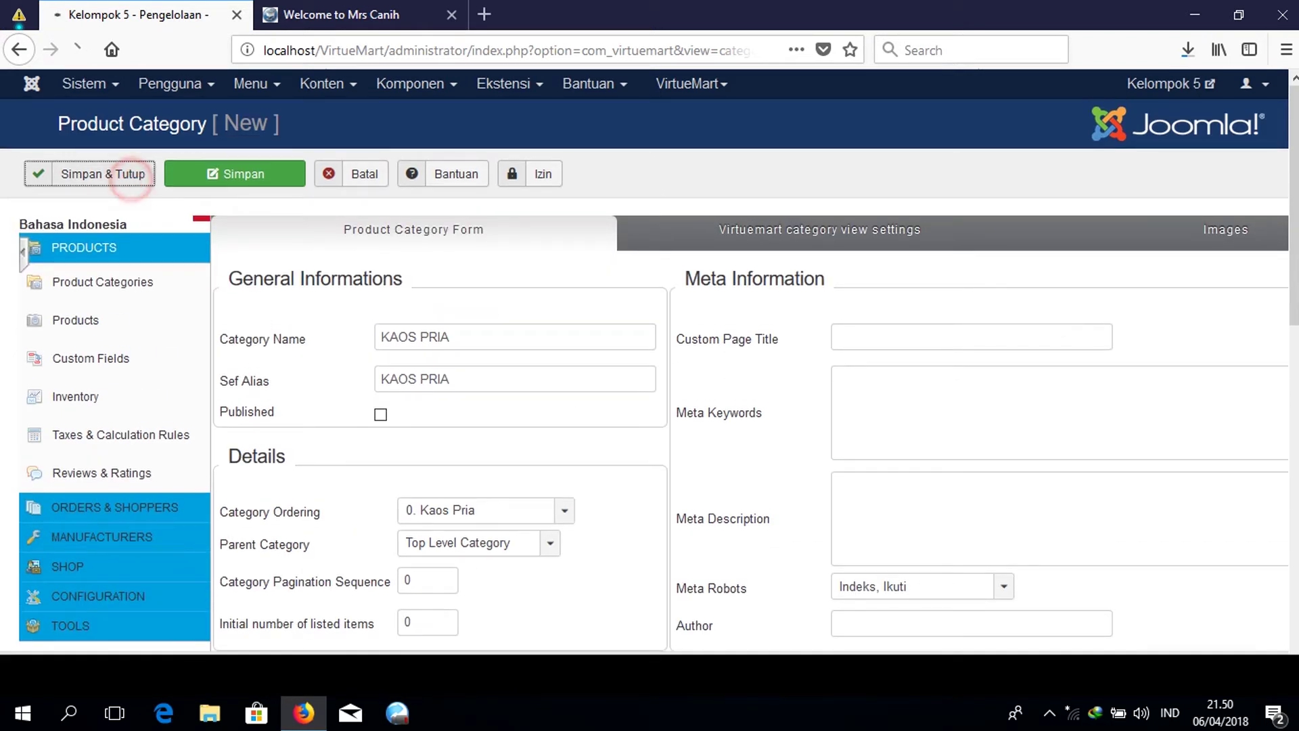
scroll(650, 405, down, 2)
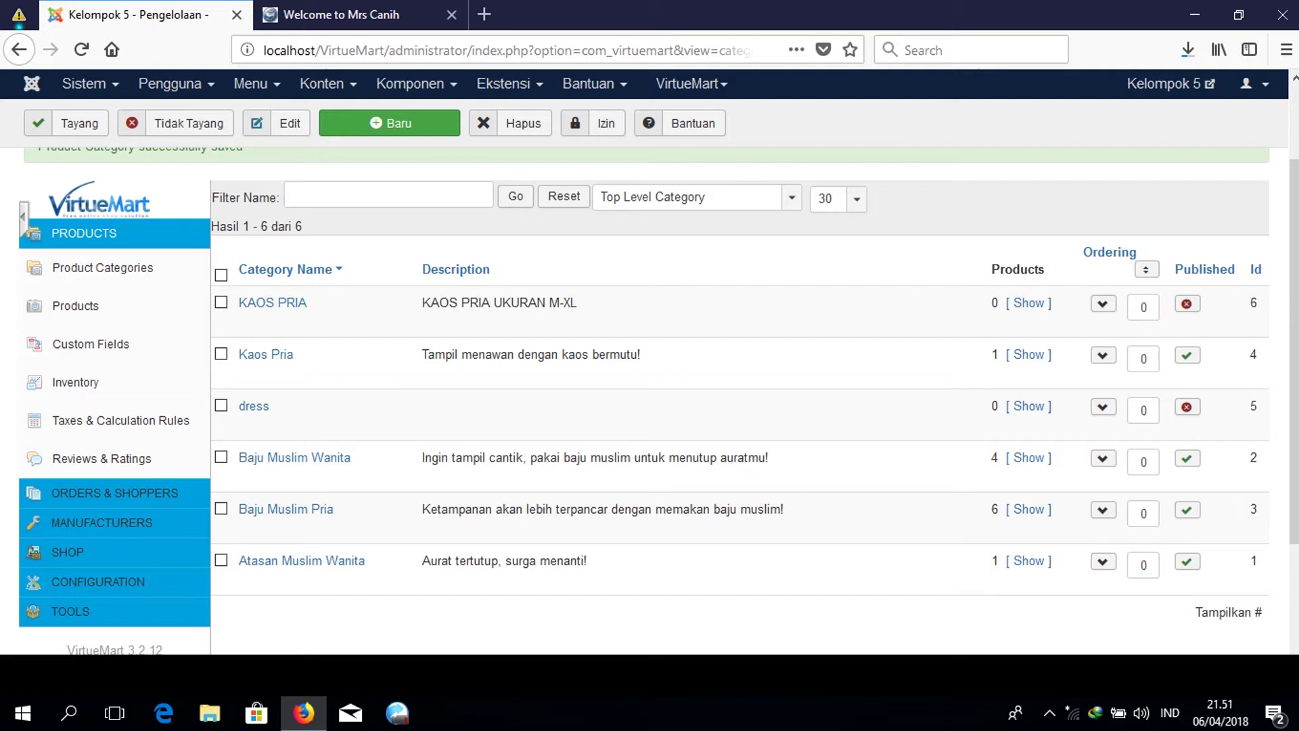
Publish the KAOS PRIA category, then go to the Products list.
drag(423, 303, 578, 303)
click(625, 311)
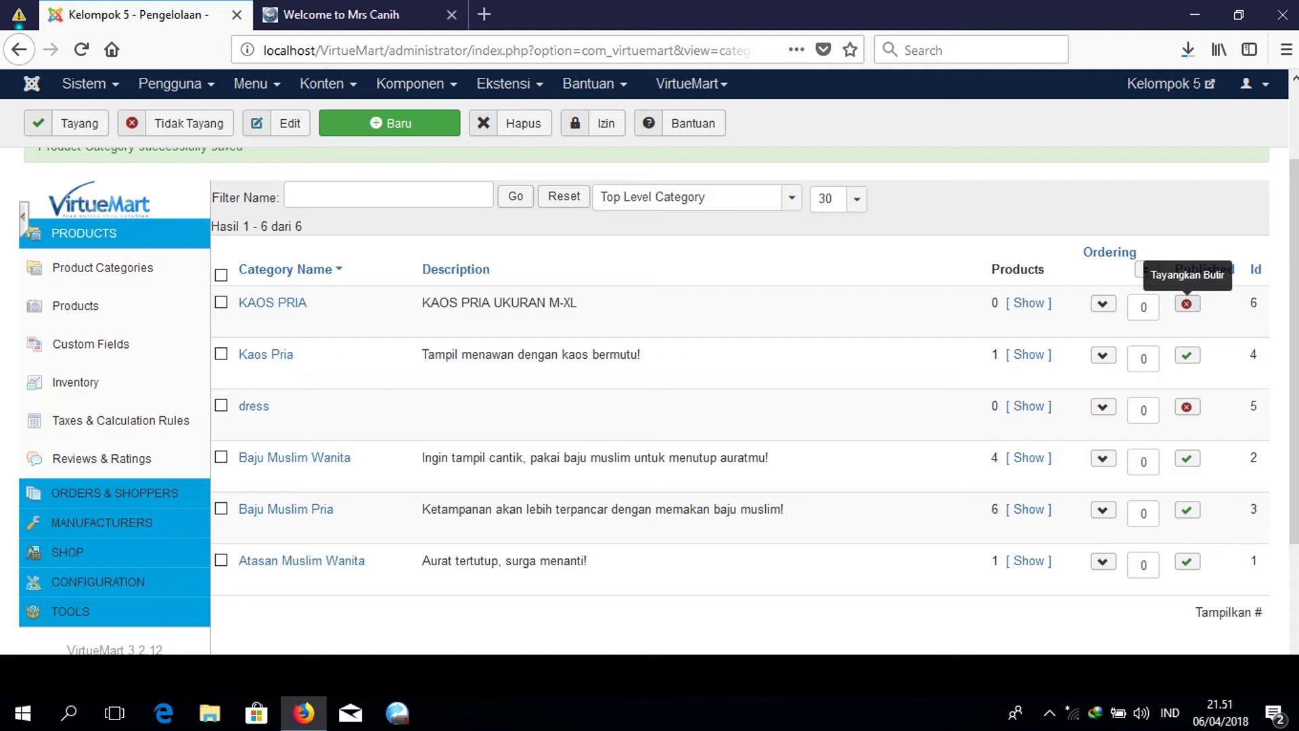
click(1186, 303)
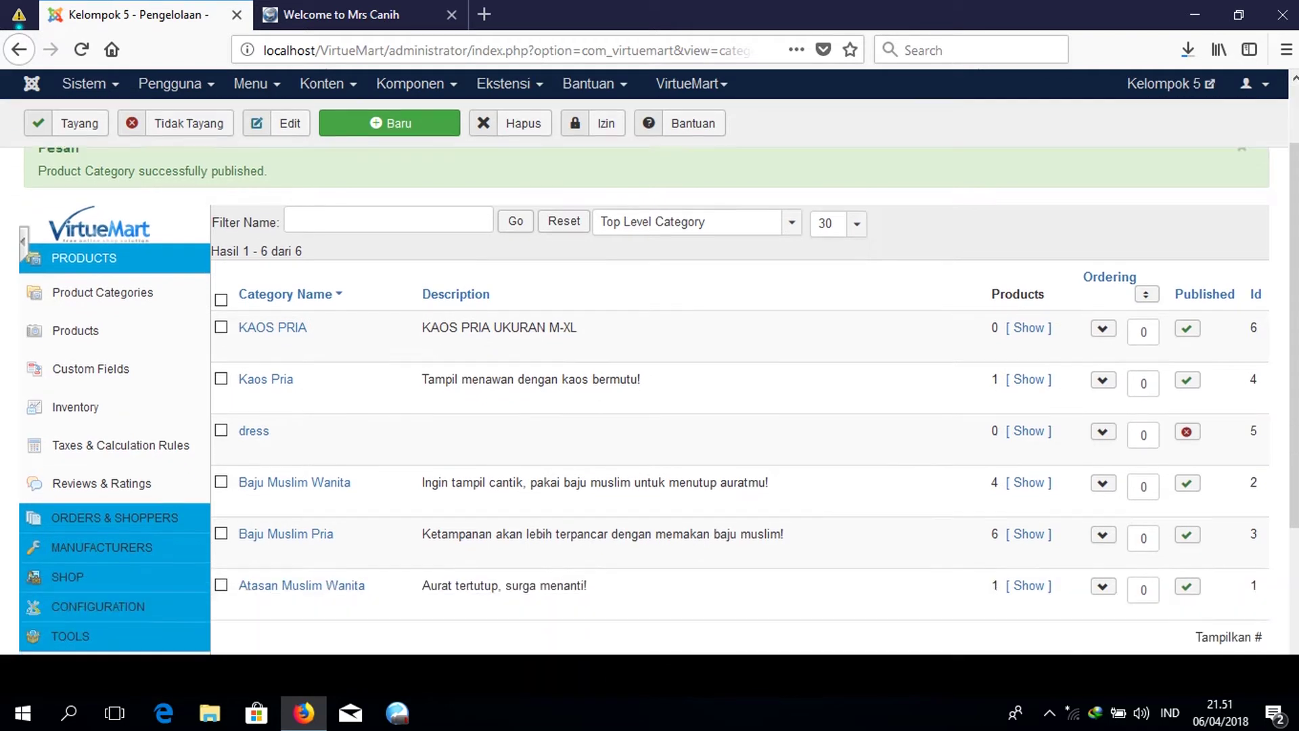
scroll(649, 376, up, 3)
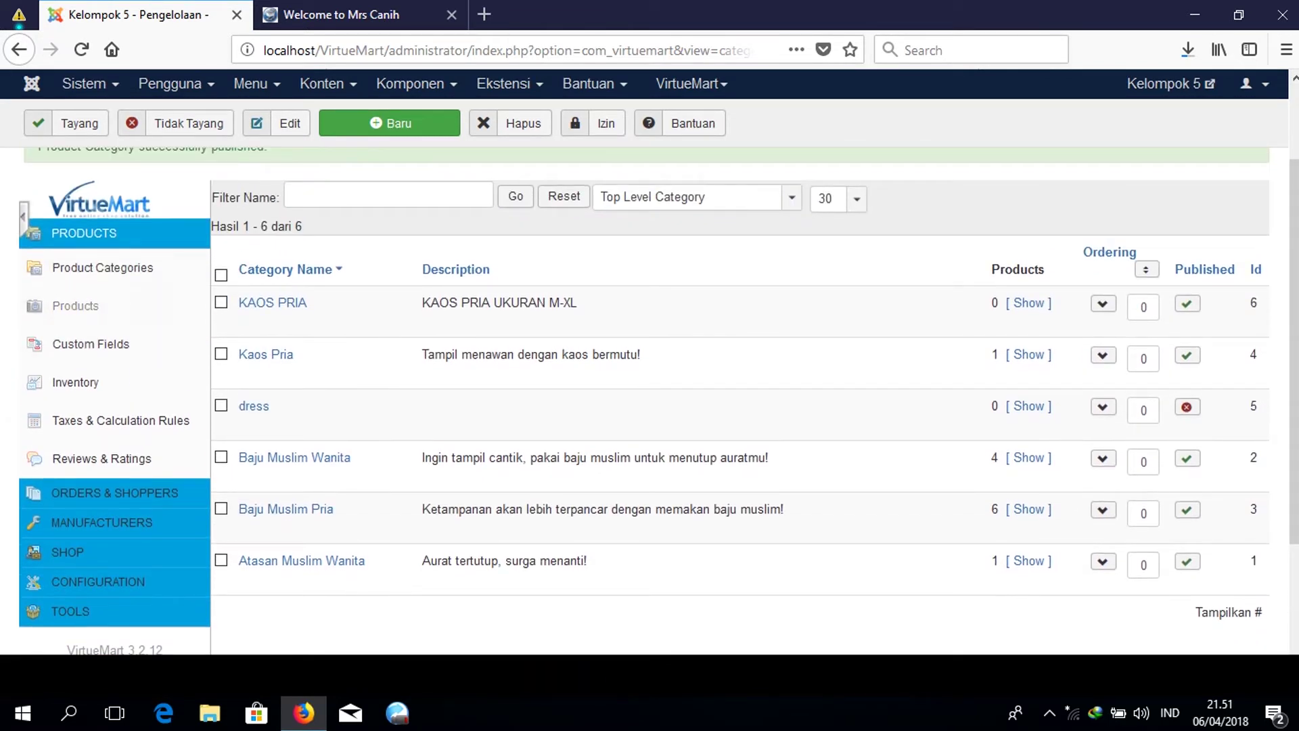
click(89, 308)
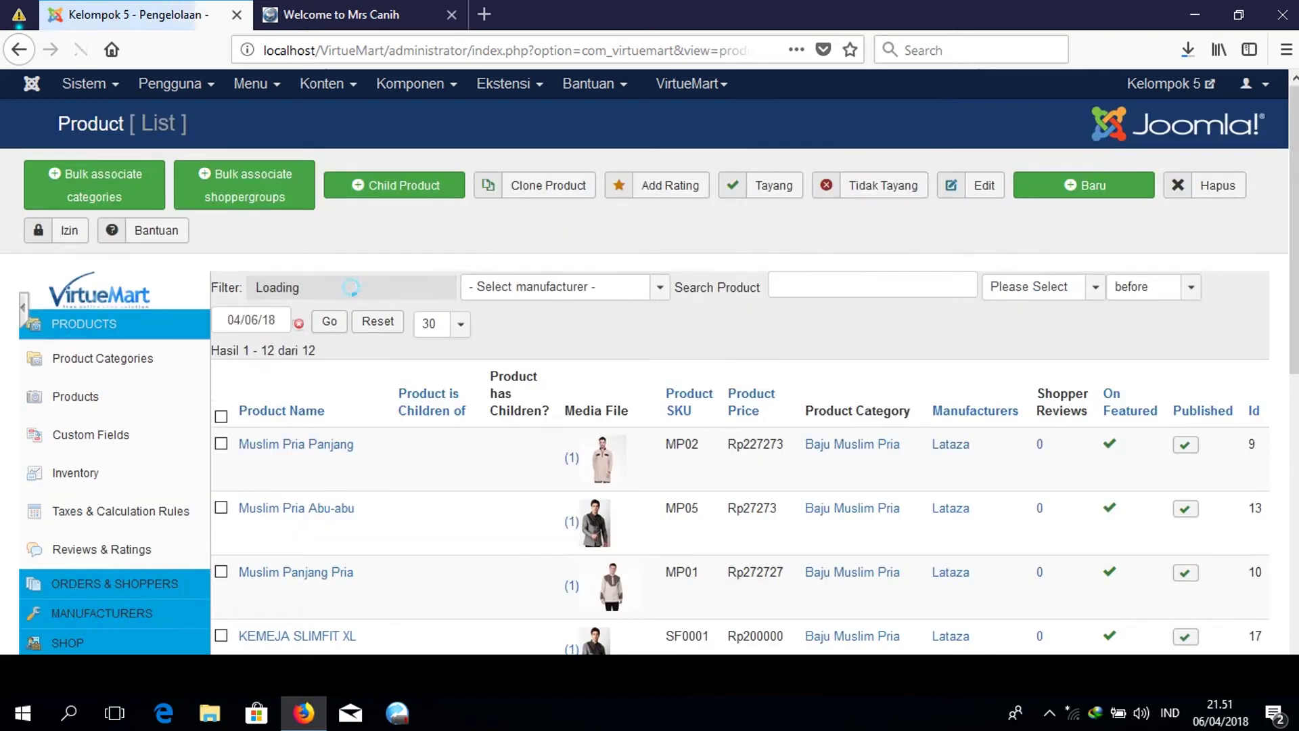
Review the 12 products in the Product List and start a new product with Baru.
scroll(649, 426, down, 10)
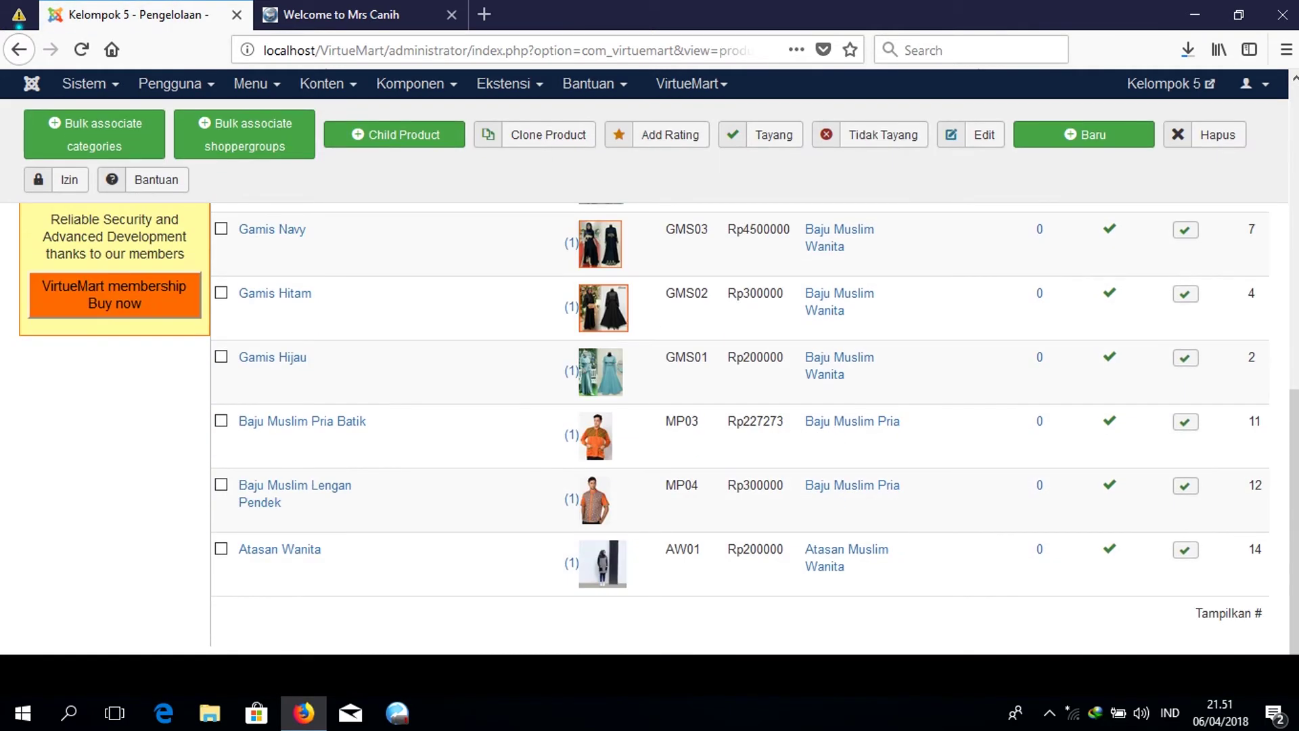
scroll(649, 426, up, 10)
scroll(649, 426, down, 3)
scroll(649, 426, up, 3)
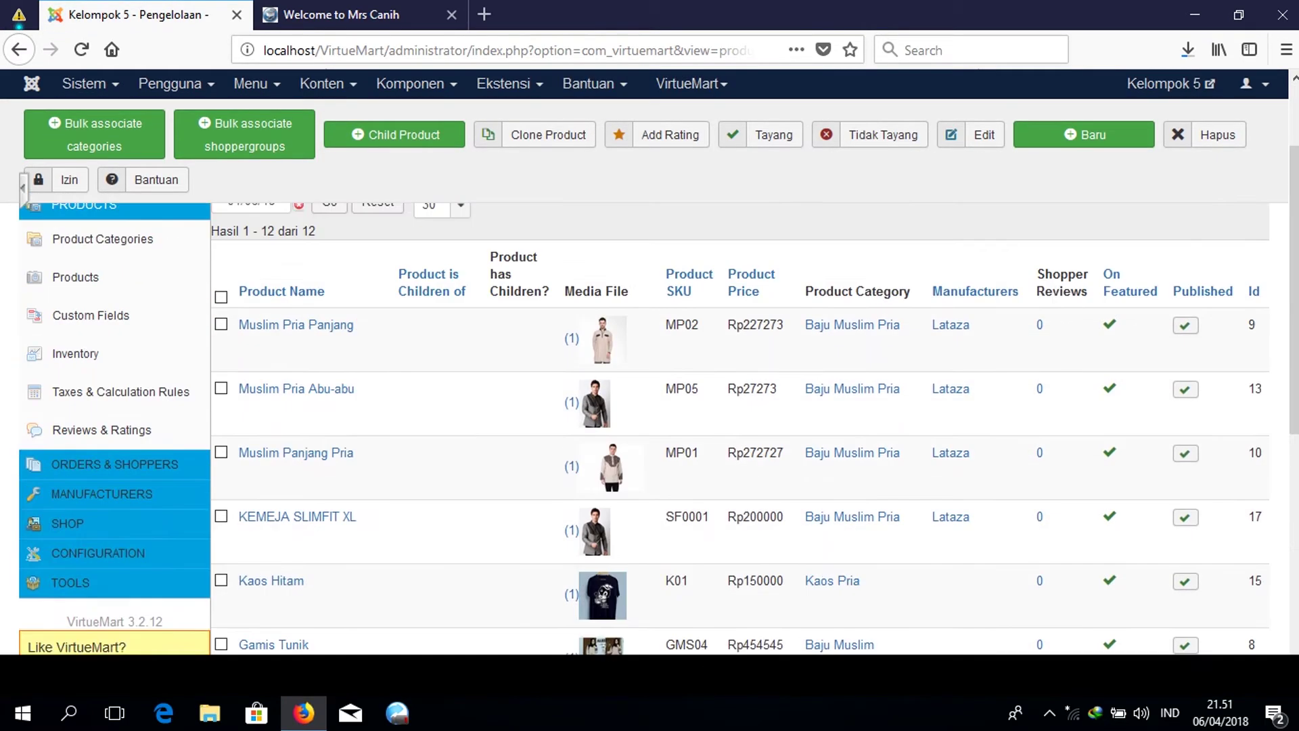
scroll(649, 426, down, 3)
scroll(650, 426, up, 4)
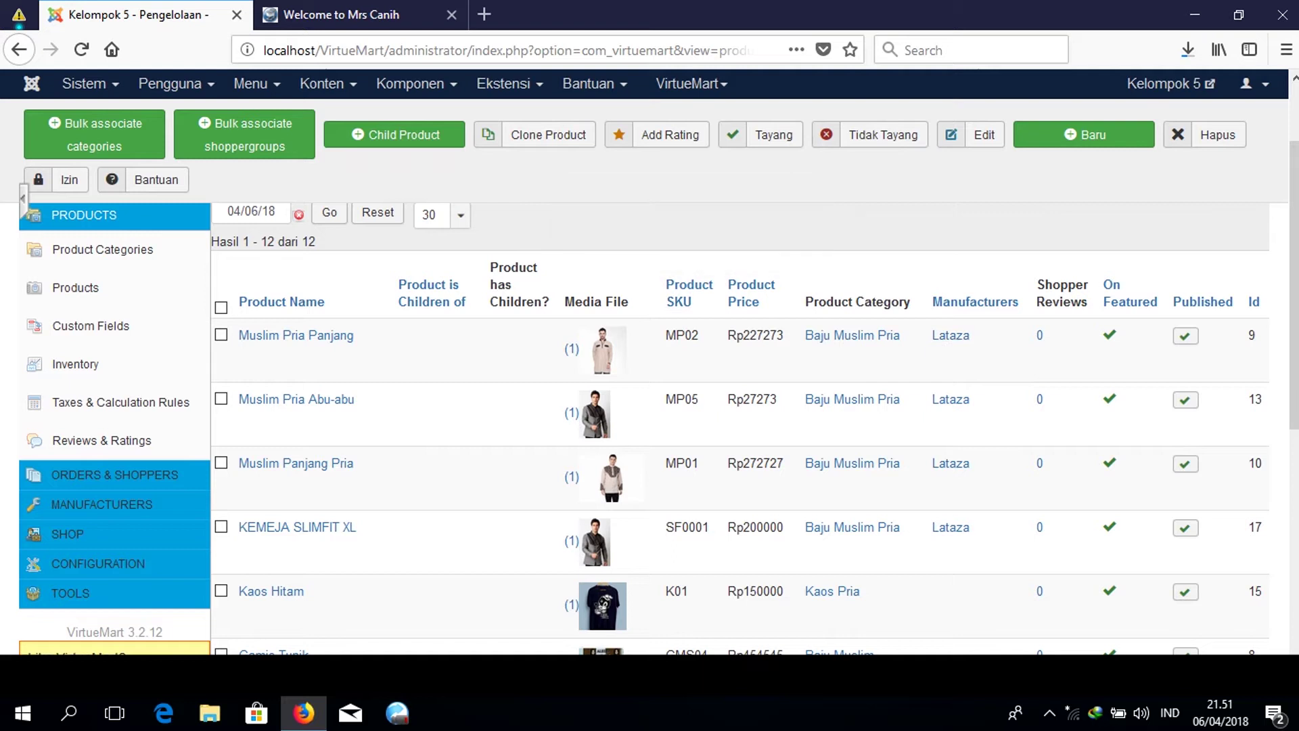
scroll(649, 426, down, 8)
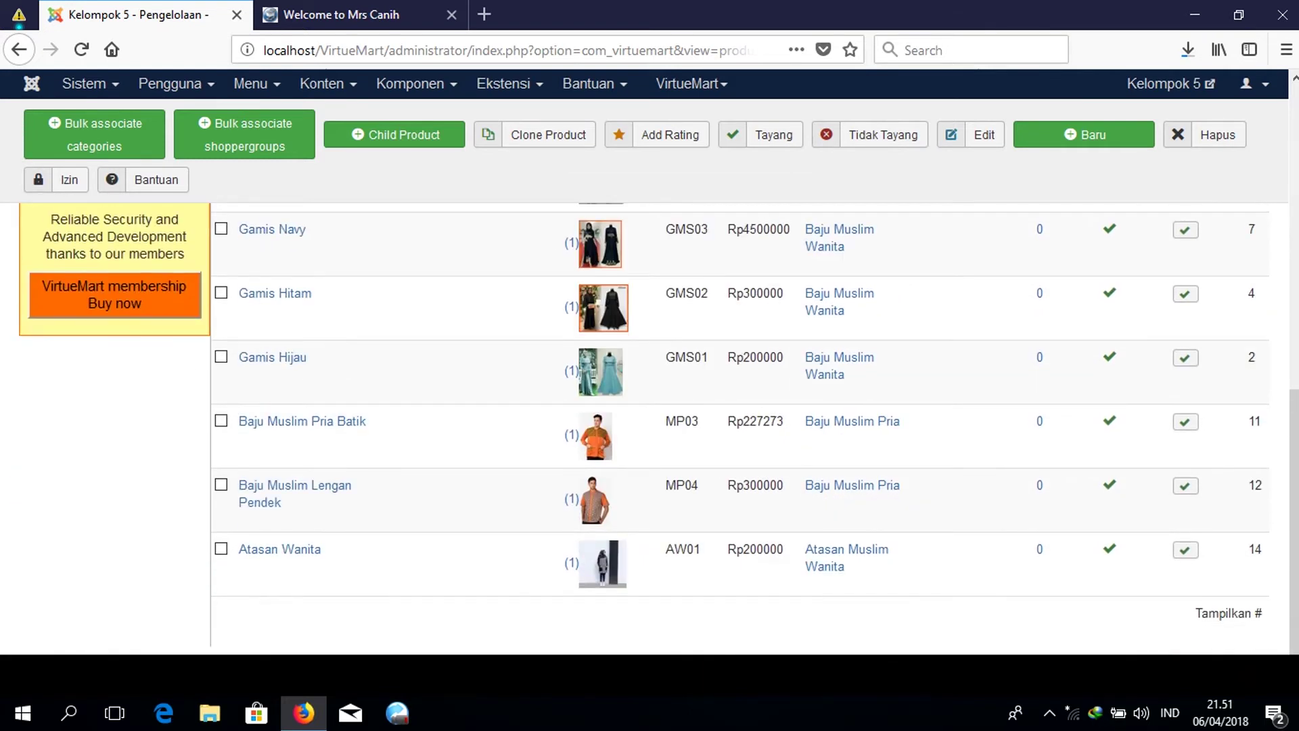
scroll(649, 426, up, 7)
scroll(649, 426, up, 3)
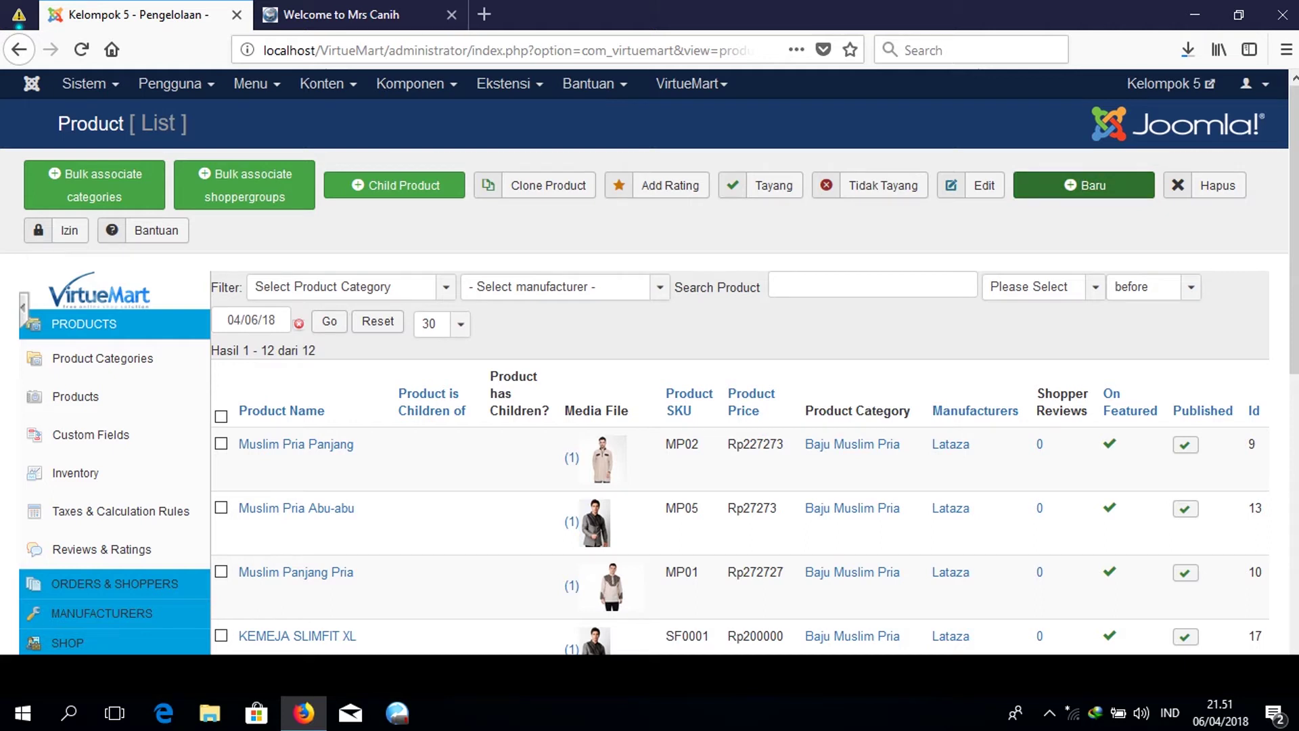
click(1083, 185)
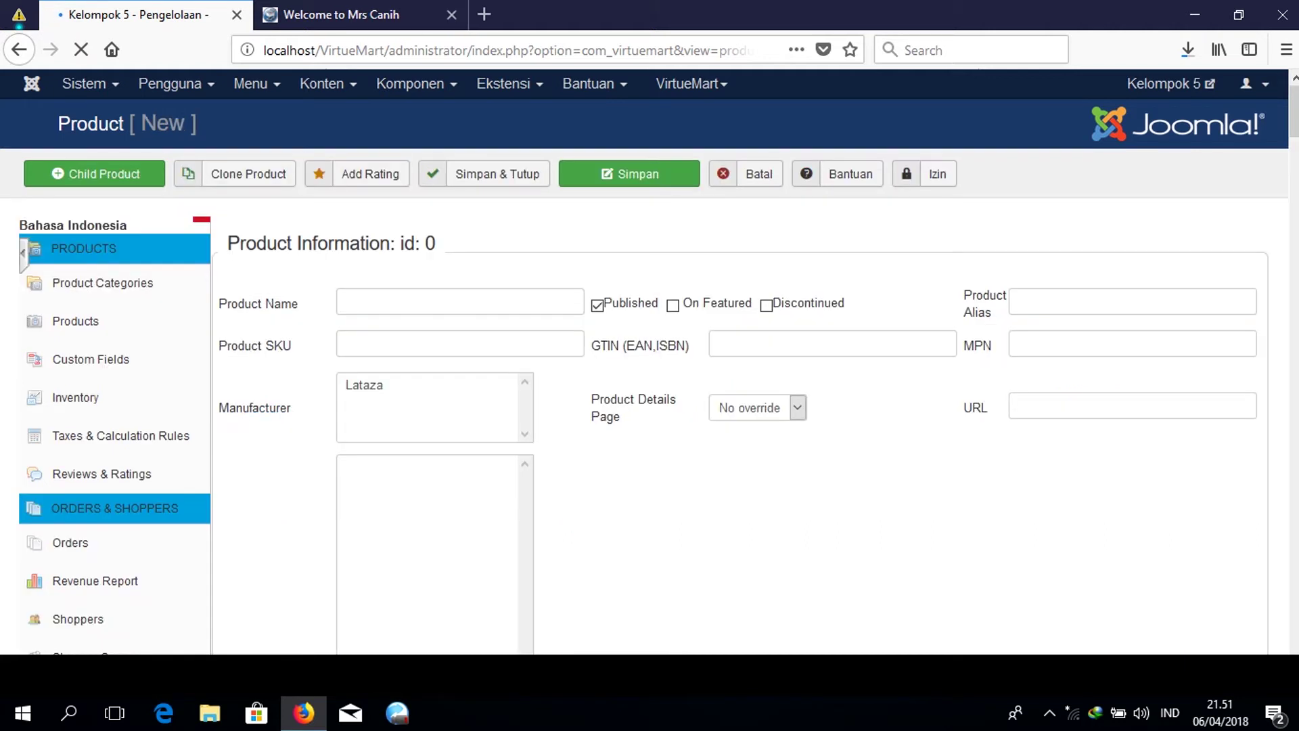
Name the product KAOS PRIA HITAM and give it SKU K0001.
click(425, 333)
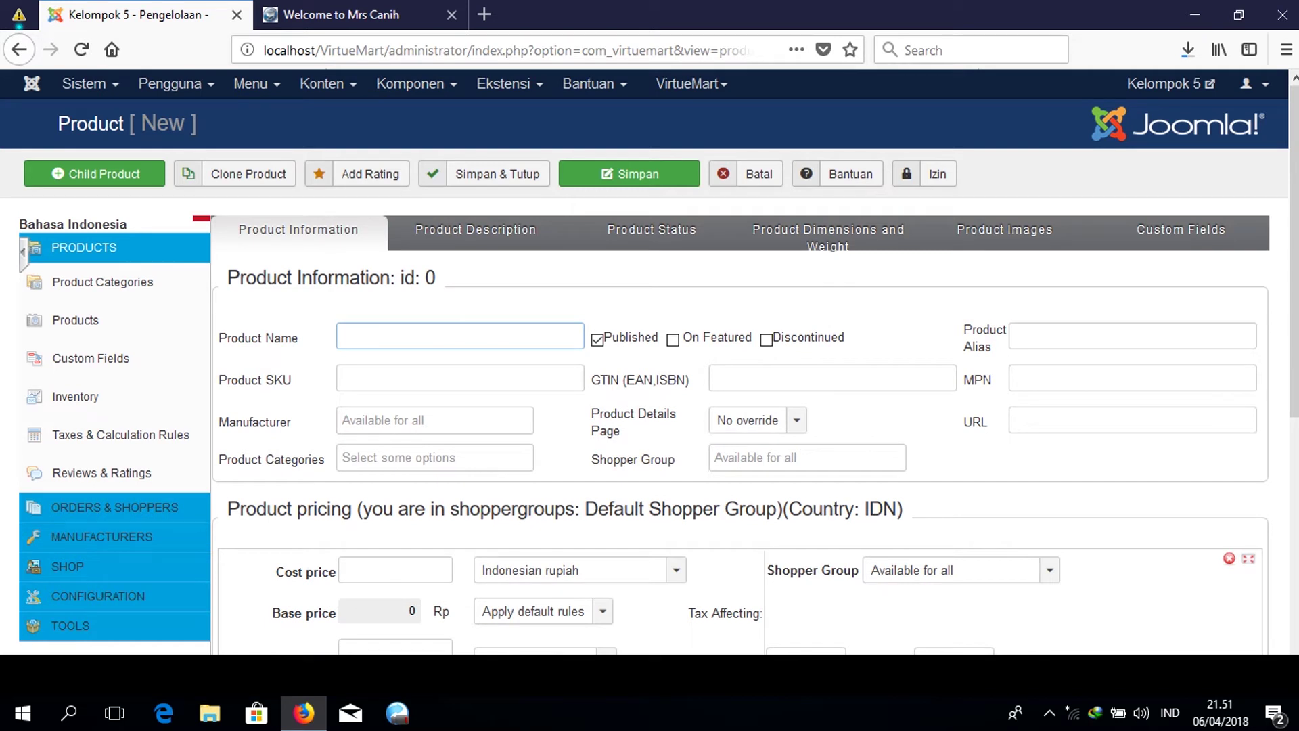
text(KAOS PRIA HITAM)
key(Tab)
key(Tab)
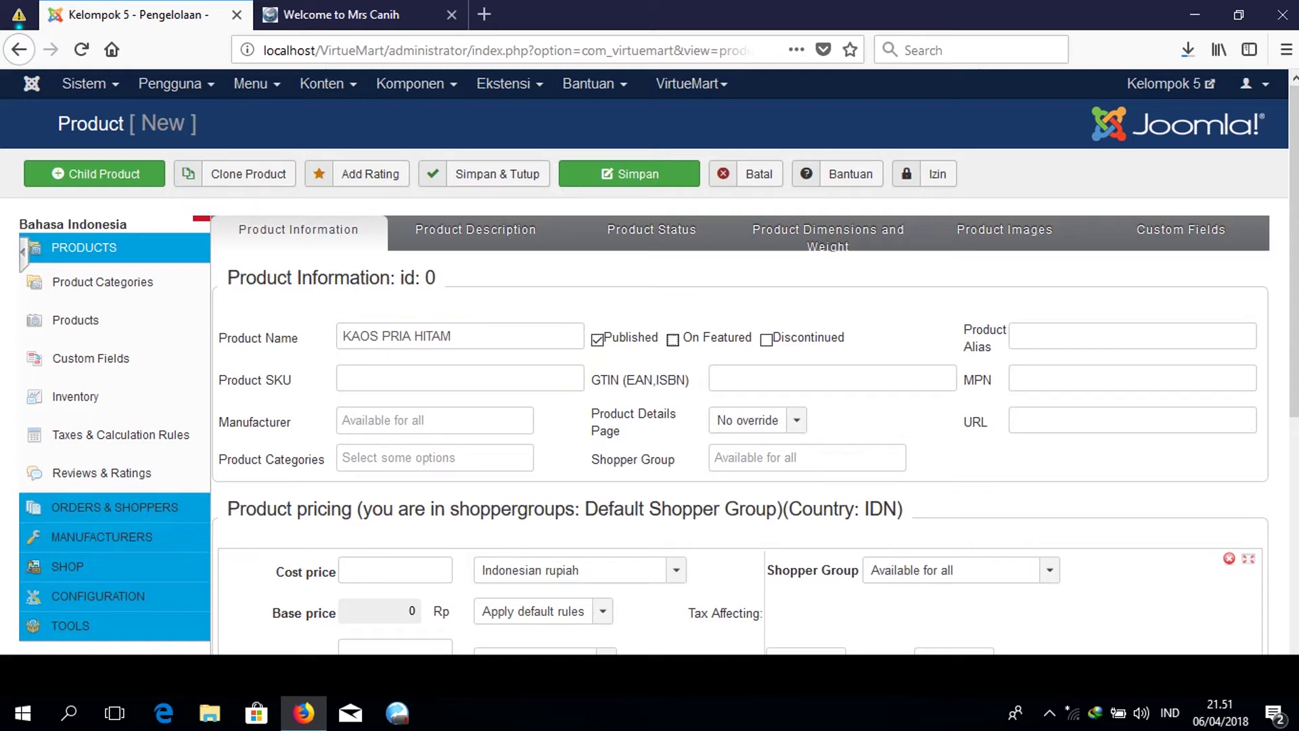
click(420, 385)
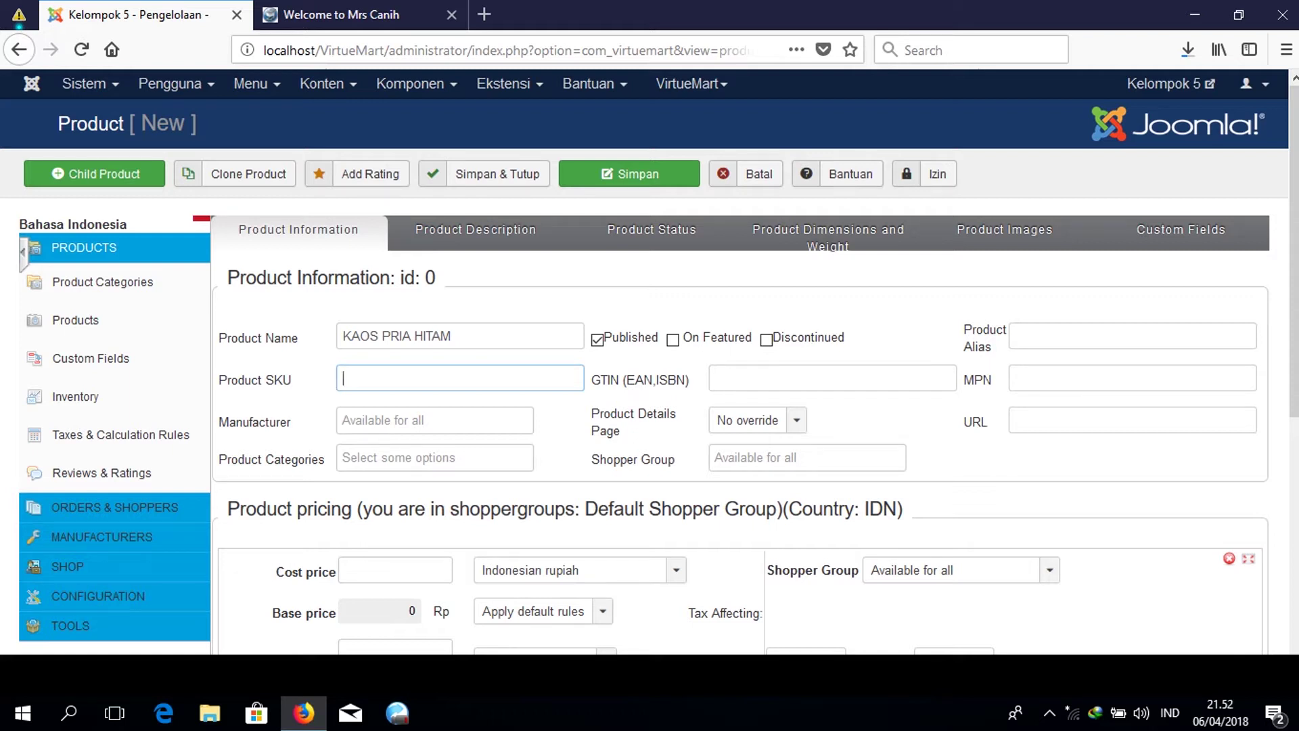
text(K0001)
key(Tab)
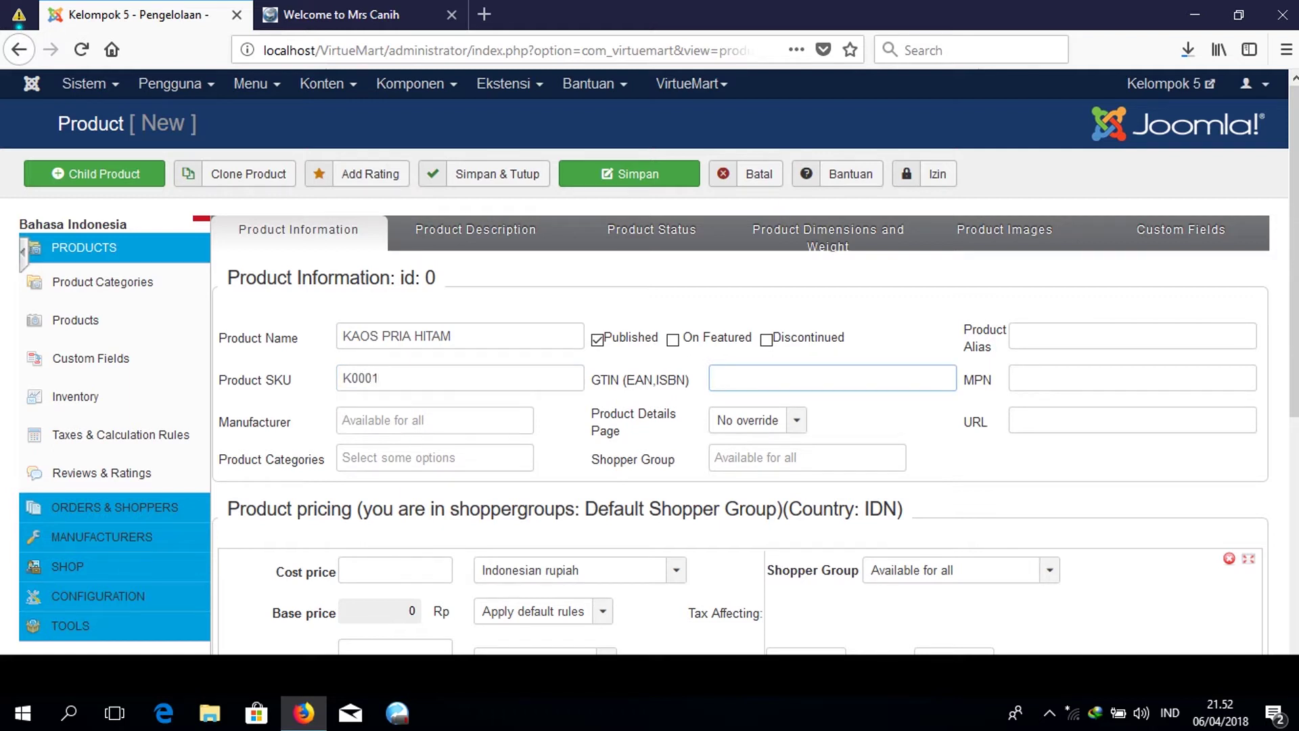
Set the manufacturer to Lataza and the product category to KAOS PRIA.
click(441, 423)
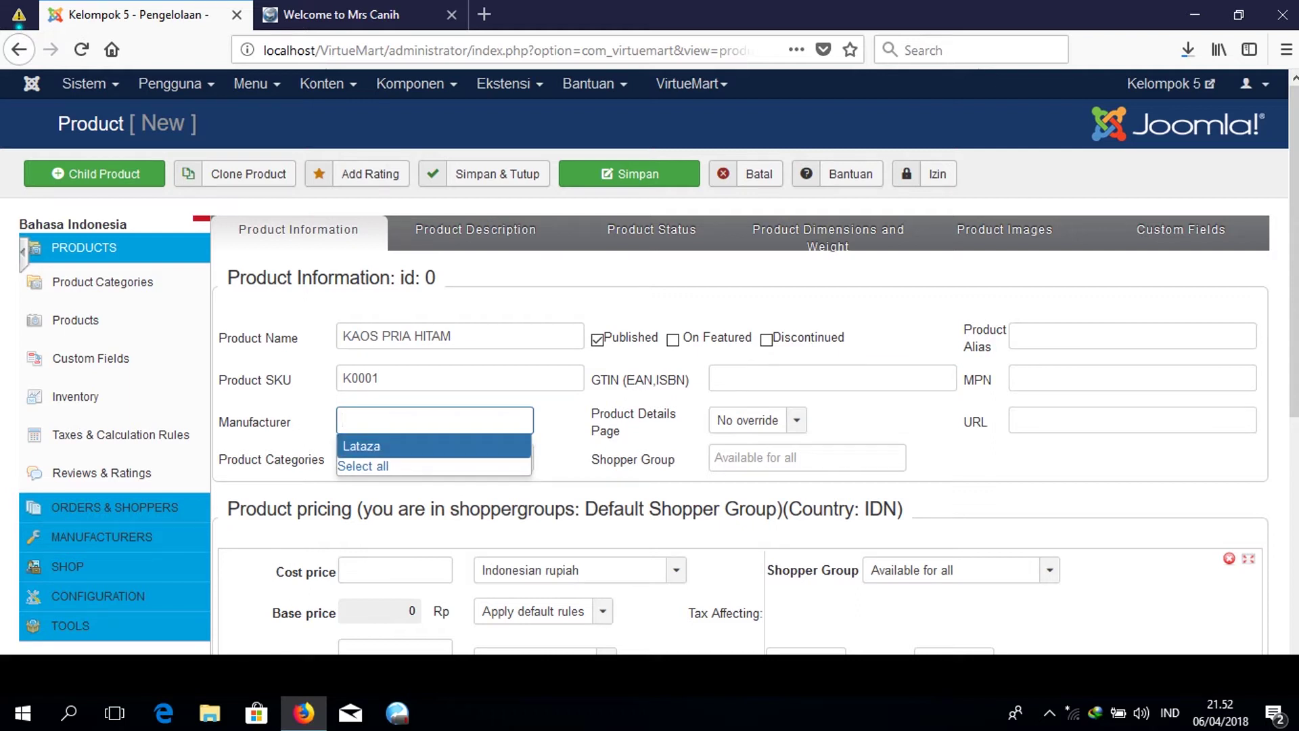
click(435, 446)
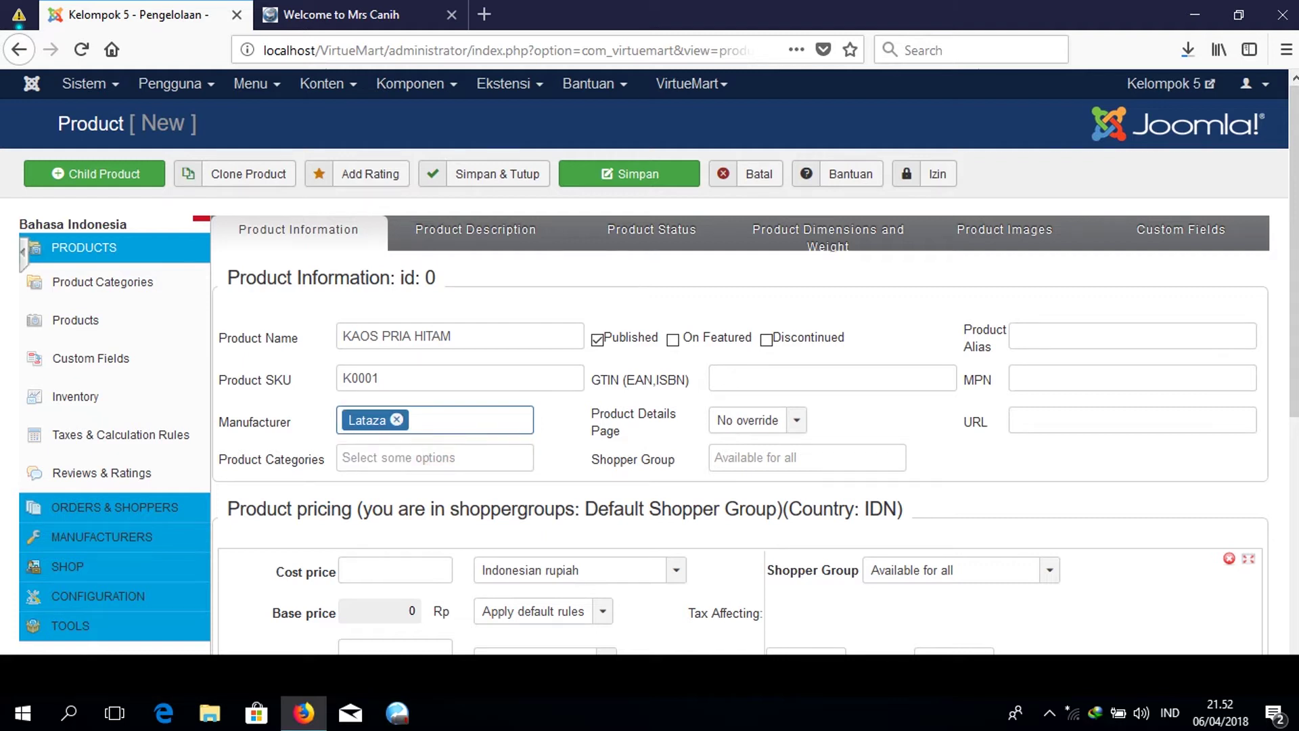
scroll(649, 372, down, 3)
click(455, 342)
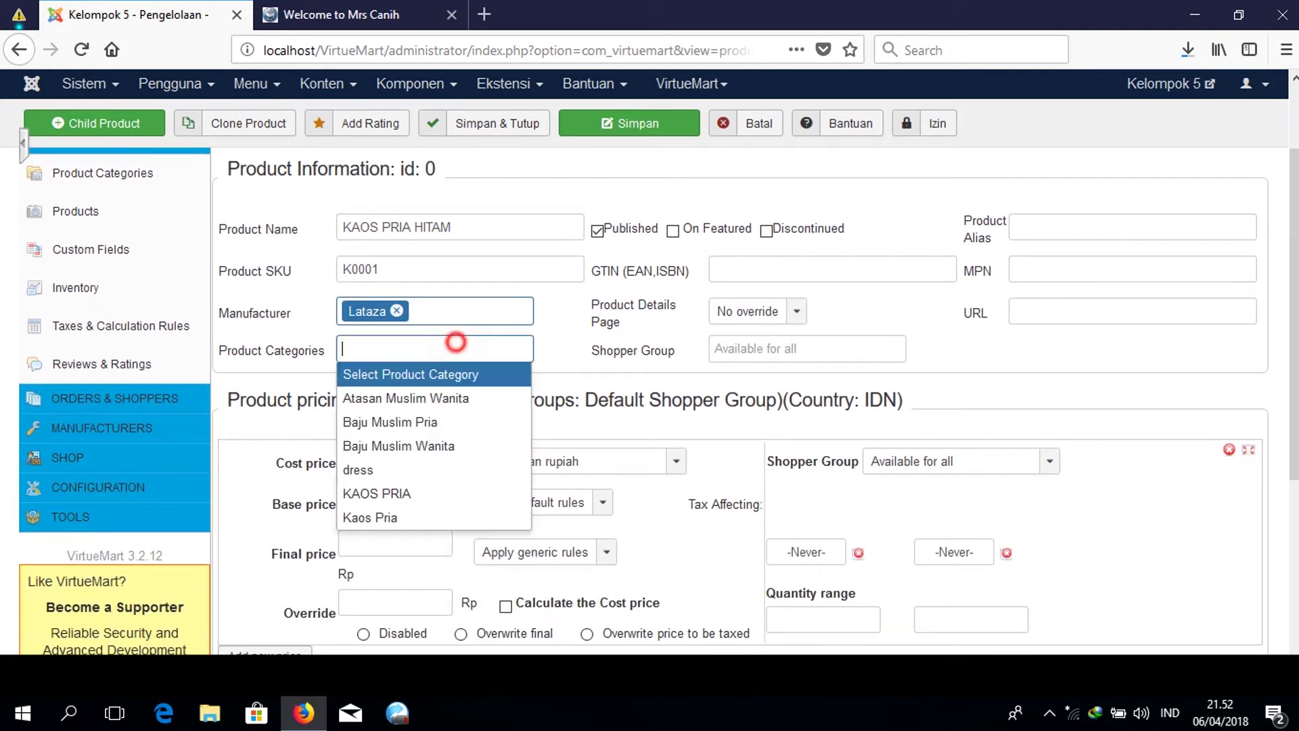
key(Down)
key(Down)
key(Down)
key(Down)
key(Down)
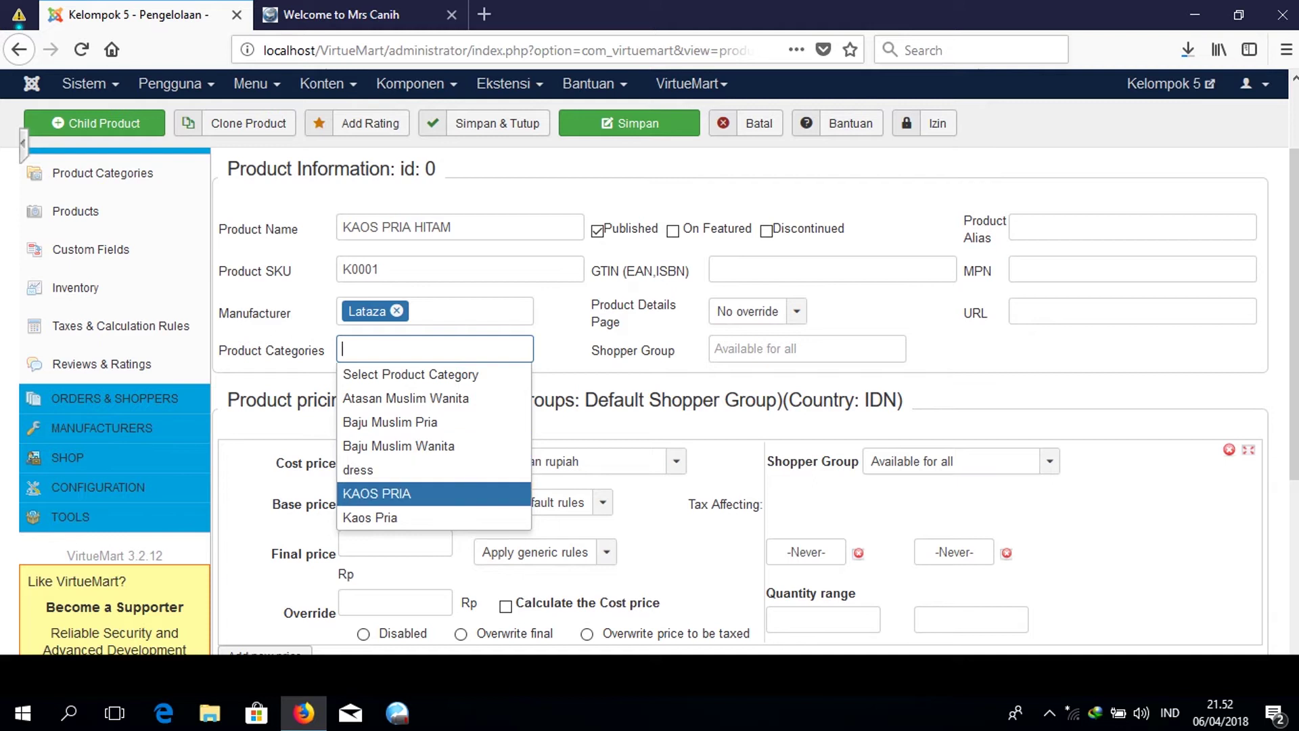
click(420, 491)
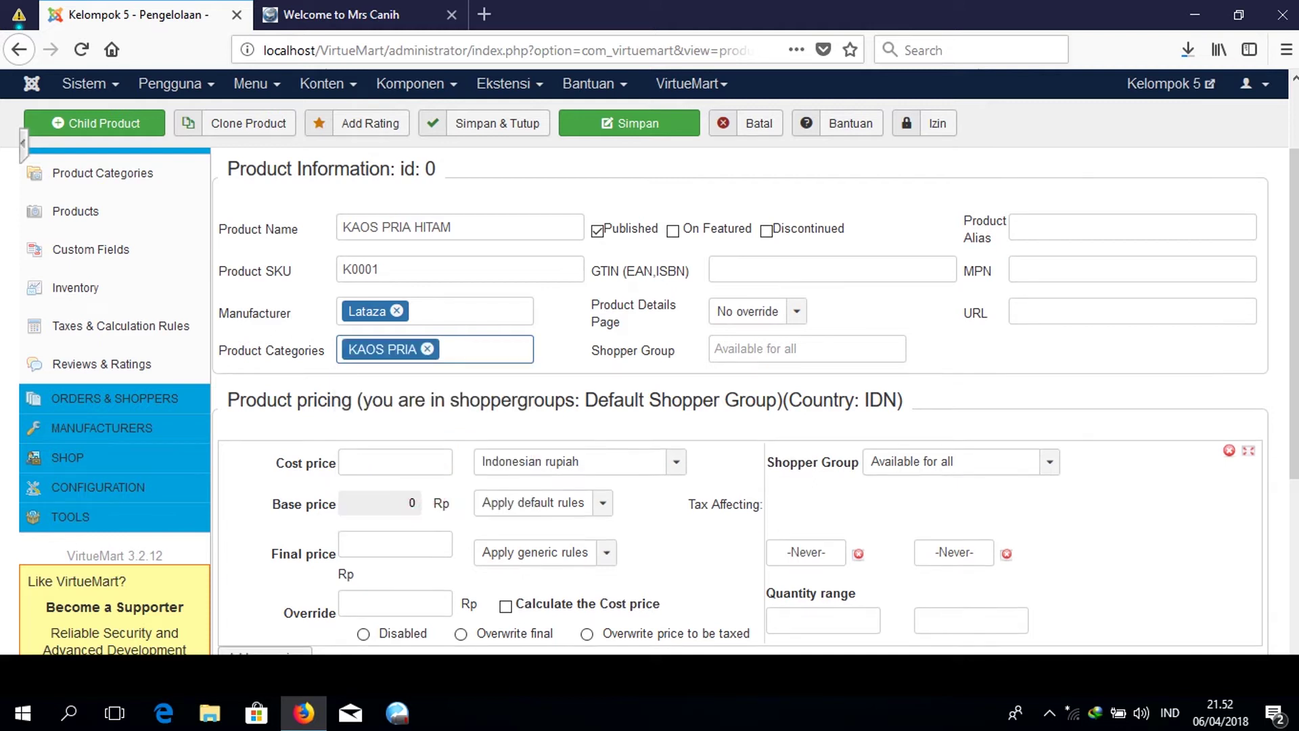
scroll(649, 392, down, 3)
click(399, 351)
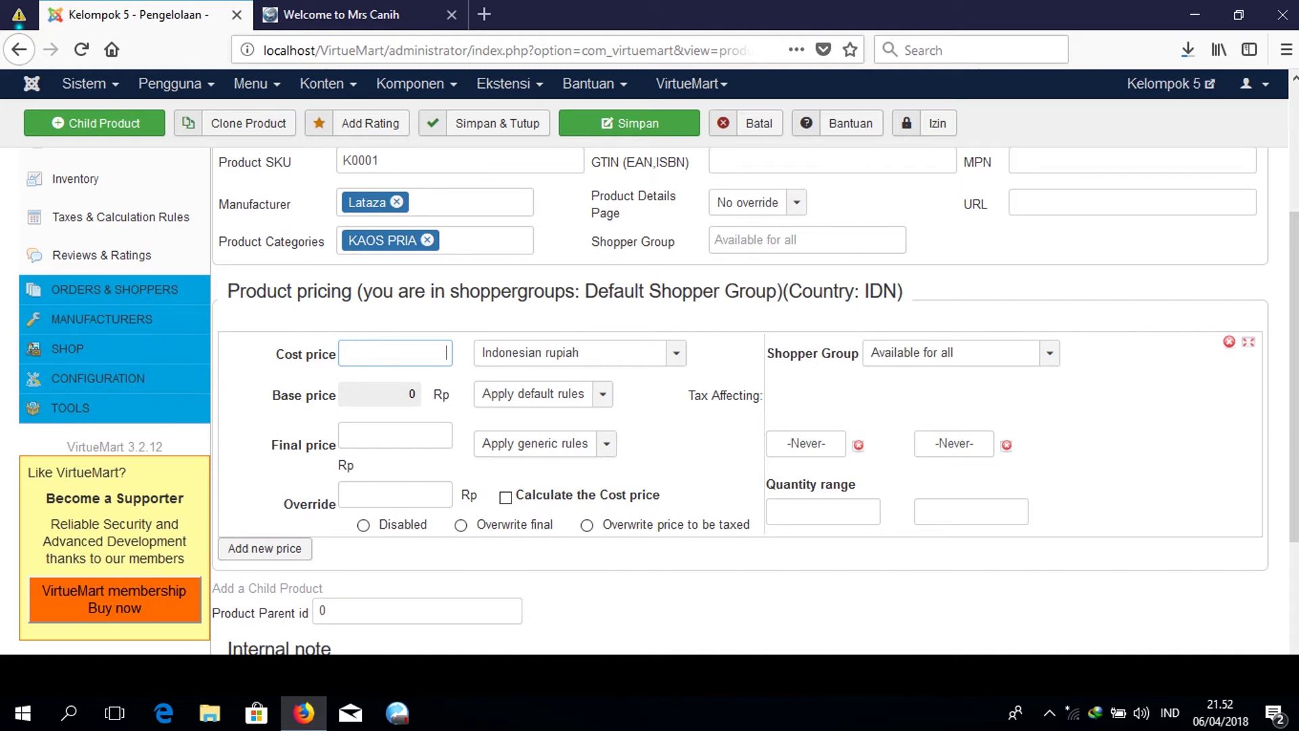
Enter 150000 as both the cost price and the final price, fixing the extra zero.
text(1500000)
key(Tab)
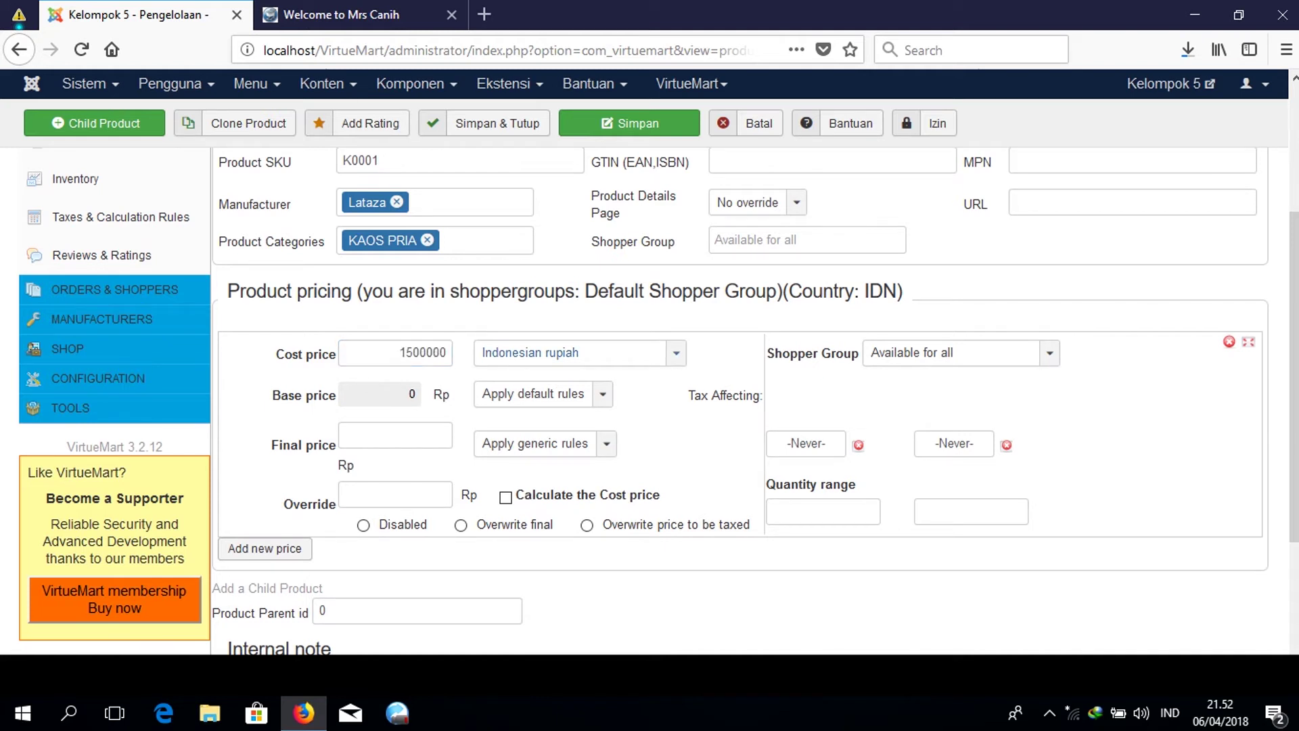
click(394, 434)
text(1500)
key(BackSpace)
text(000)
click(420, 351)
key(BackSpace)
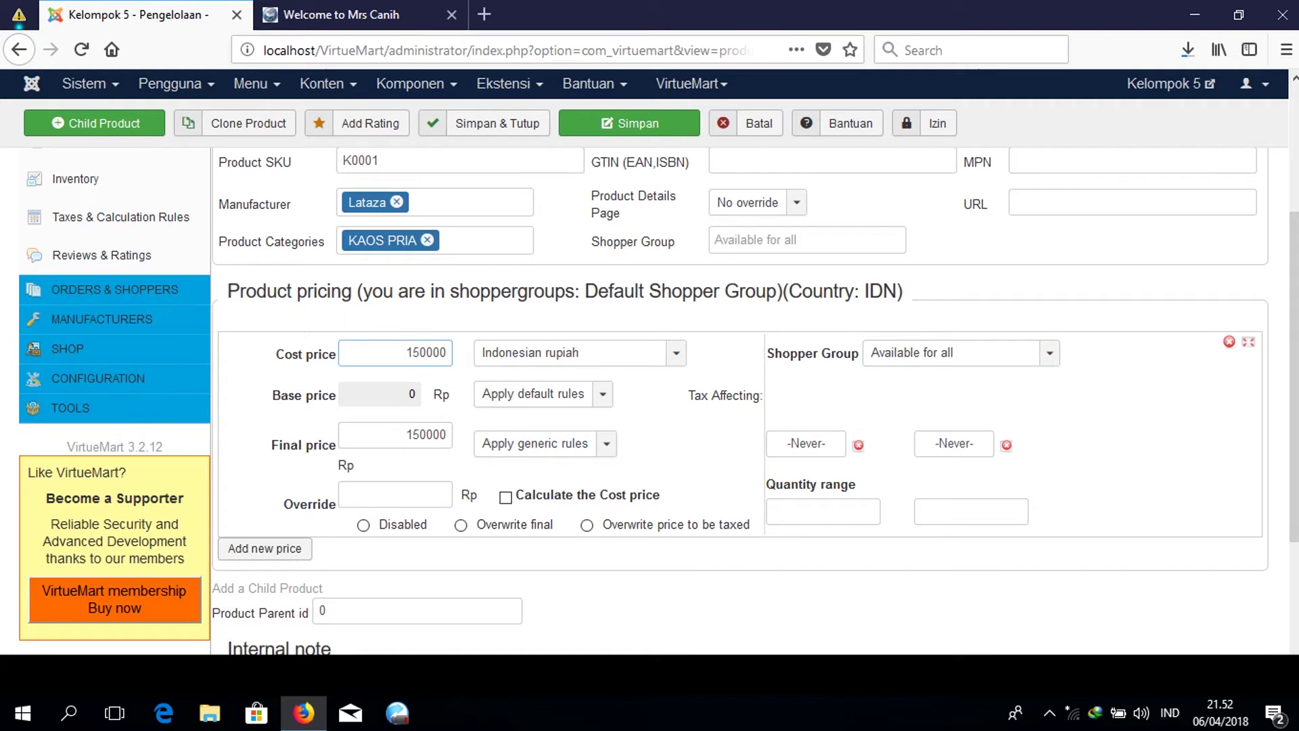
scroll(420, 351, down, 3)
scroll(650, 399, down, 3)
click(428, 497)
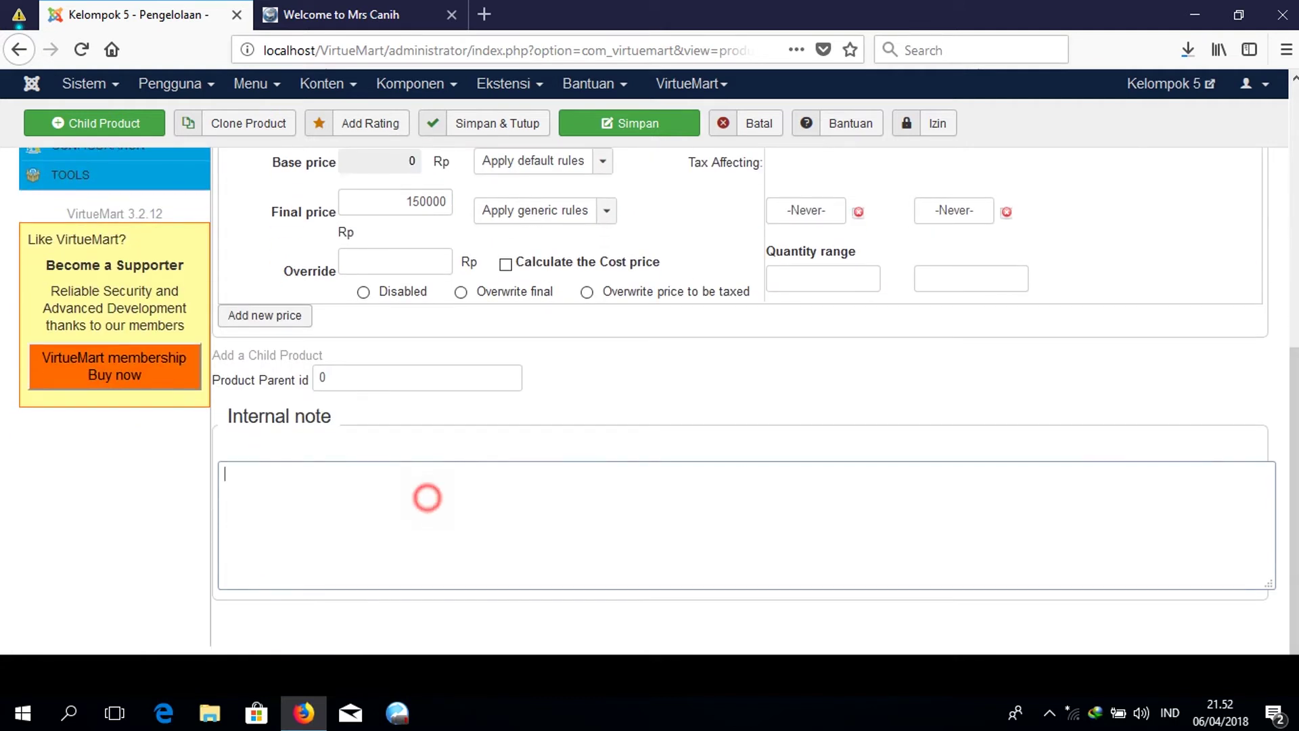
scroll(428, 498, up, 9)
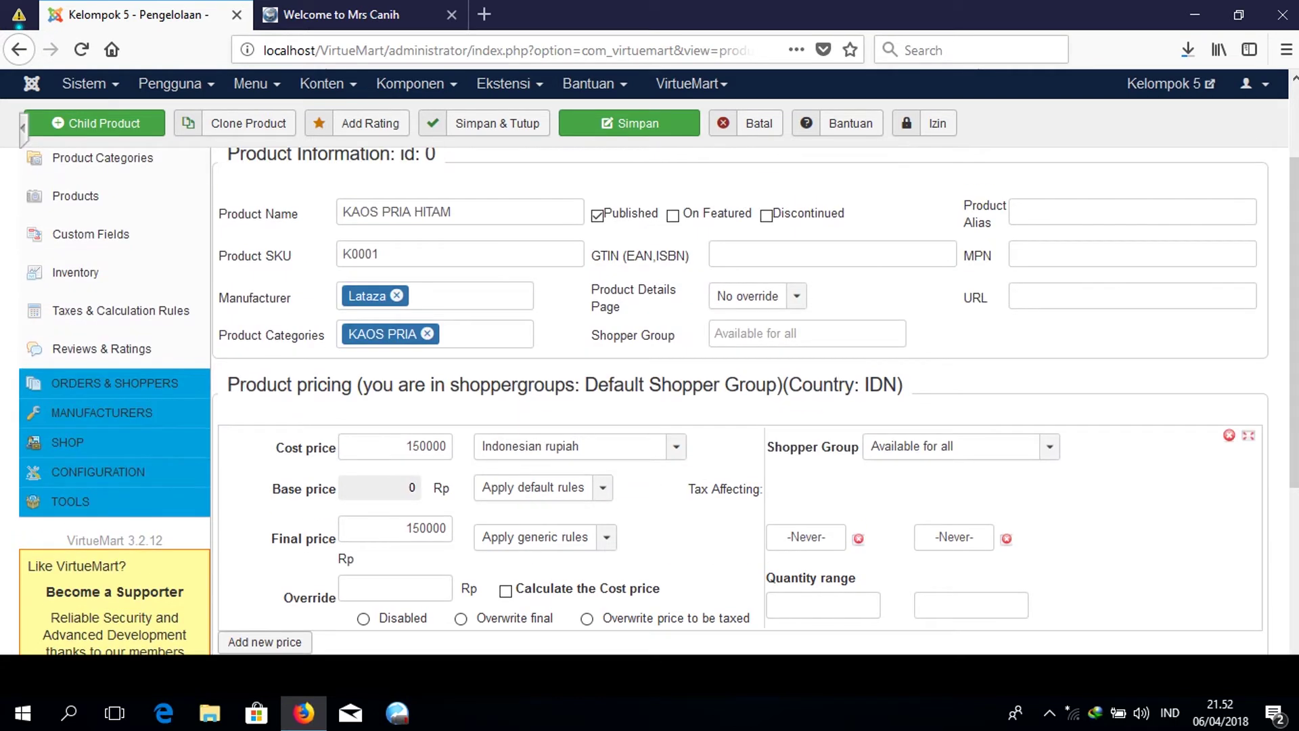
scroll(653, 384, up, 3)
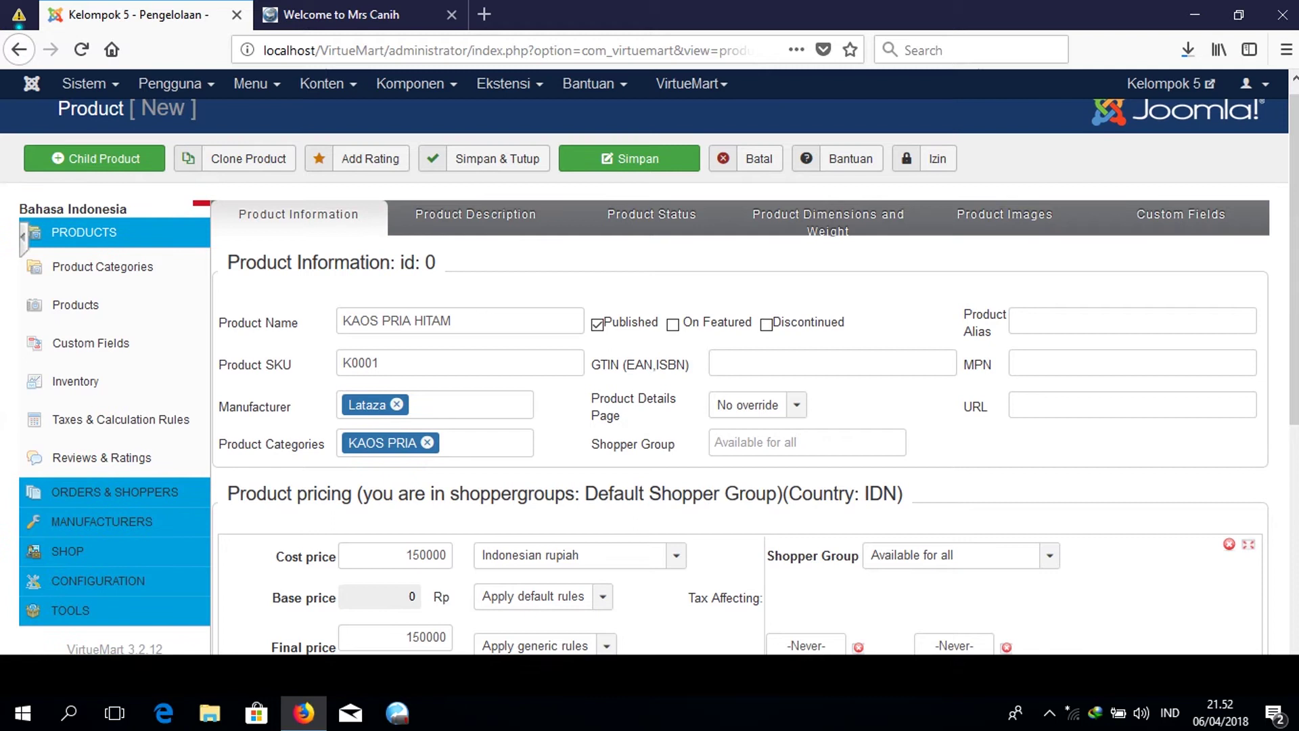
Write the short description 'Kaos model jaman sekarang, dengan bahan kualitas impor'.
click(517, 212)
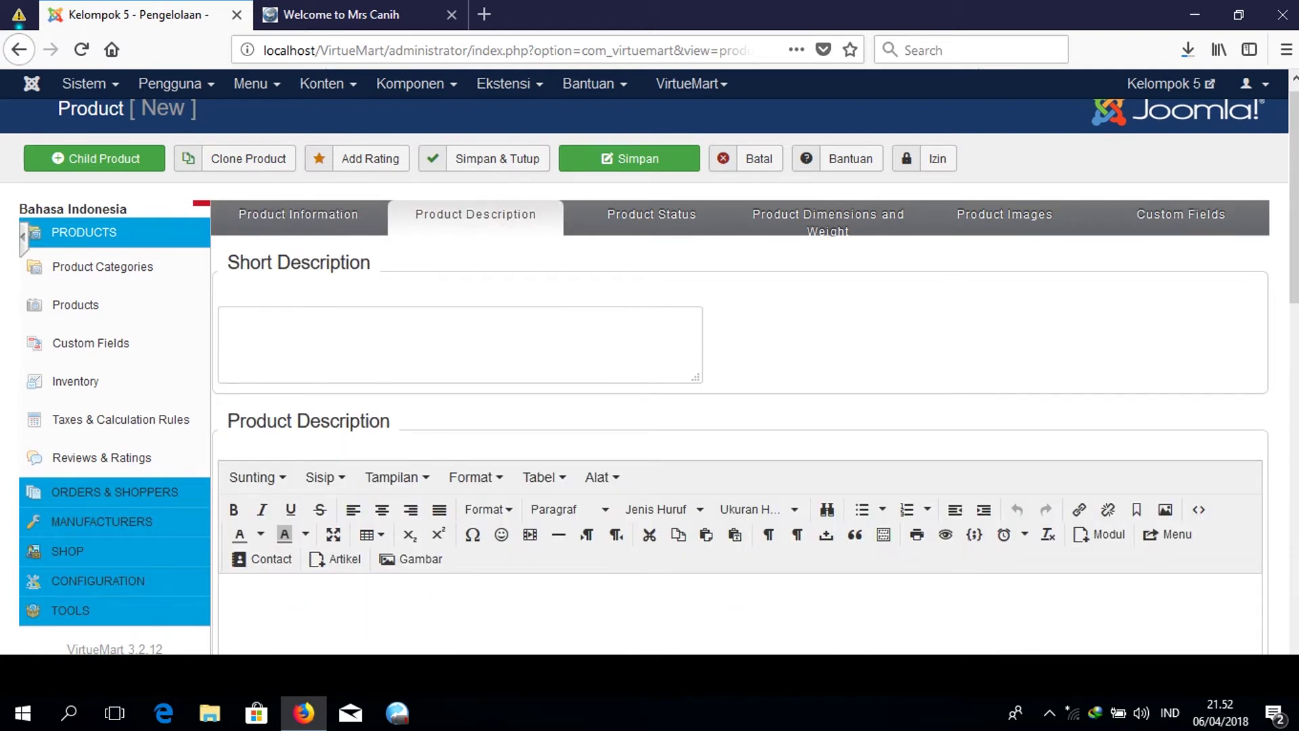
scroll(377, 326, down, 6)
scroll(378, 326, up, 6)
click(378, 325)
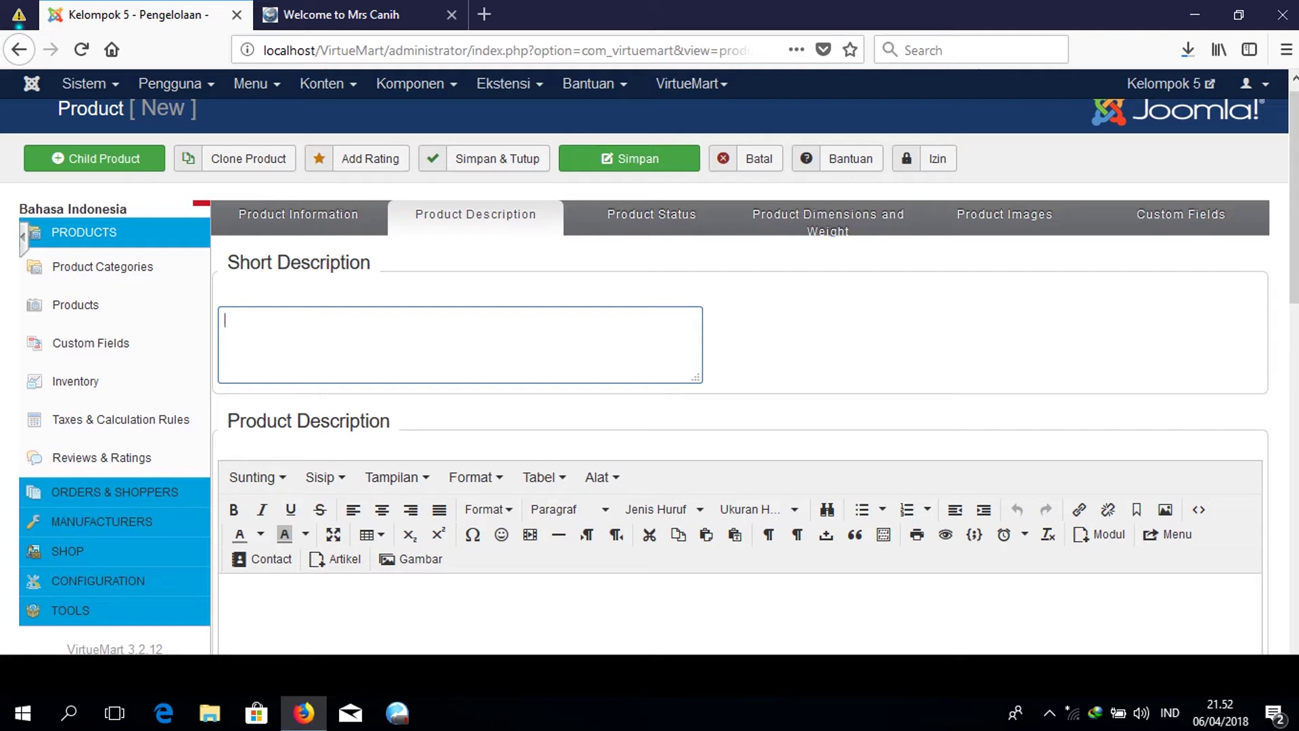
scroll(459, 432, down, 3)
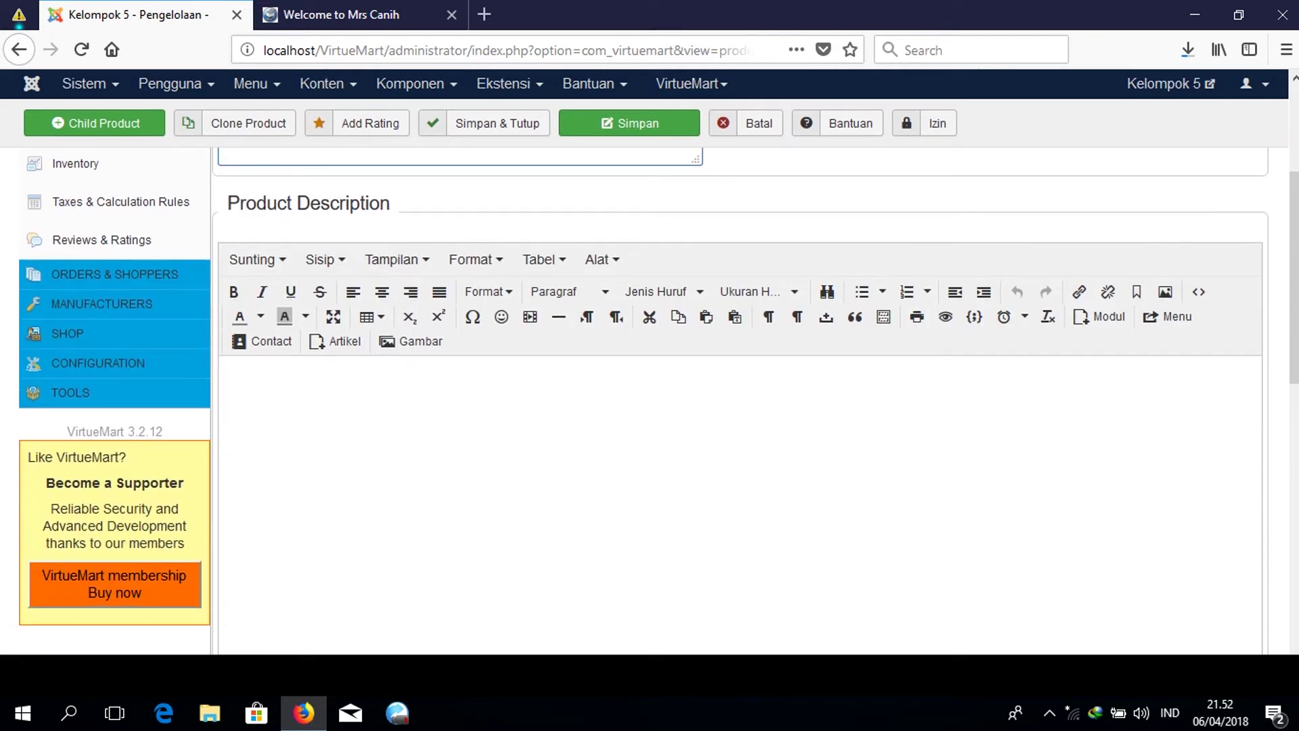
click(458, 432)
scroll(458, 432, up, 3)
click(397, 310)
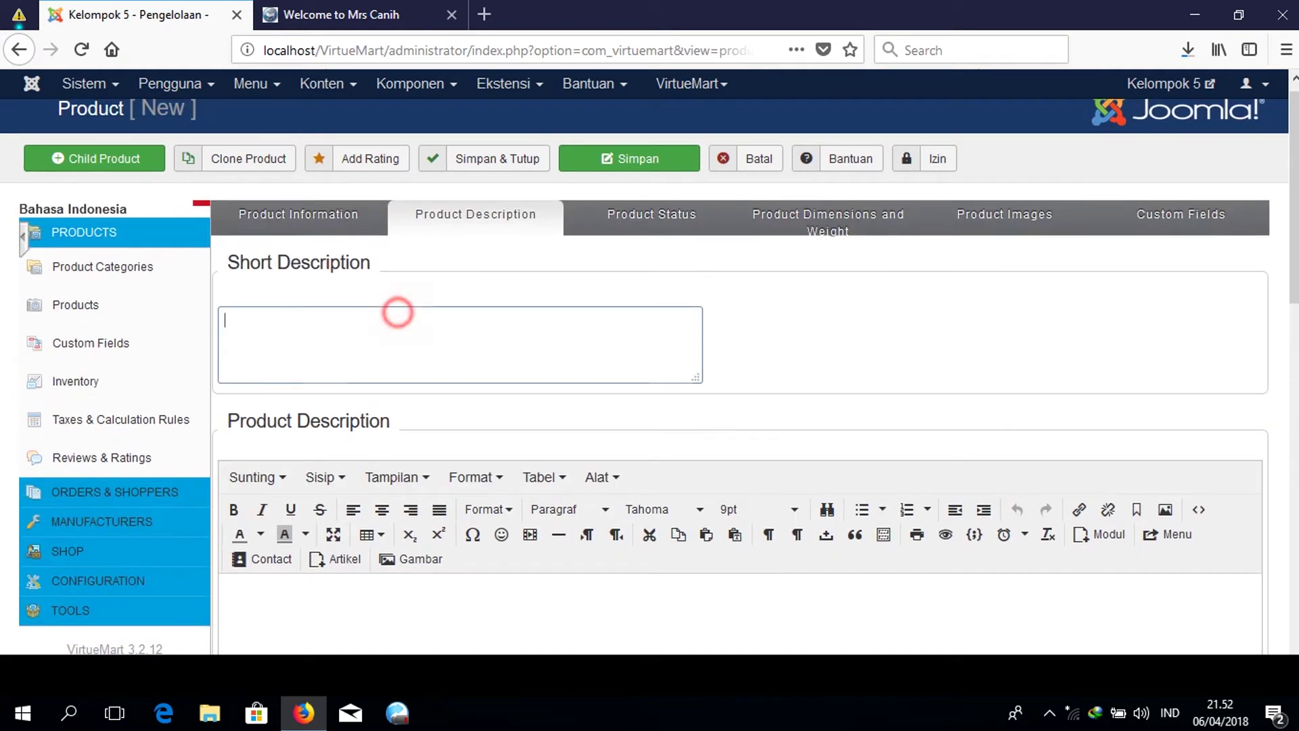
text(Kao)
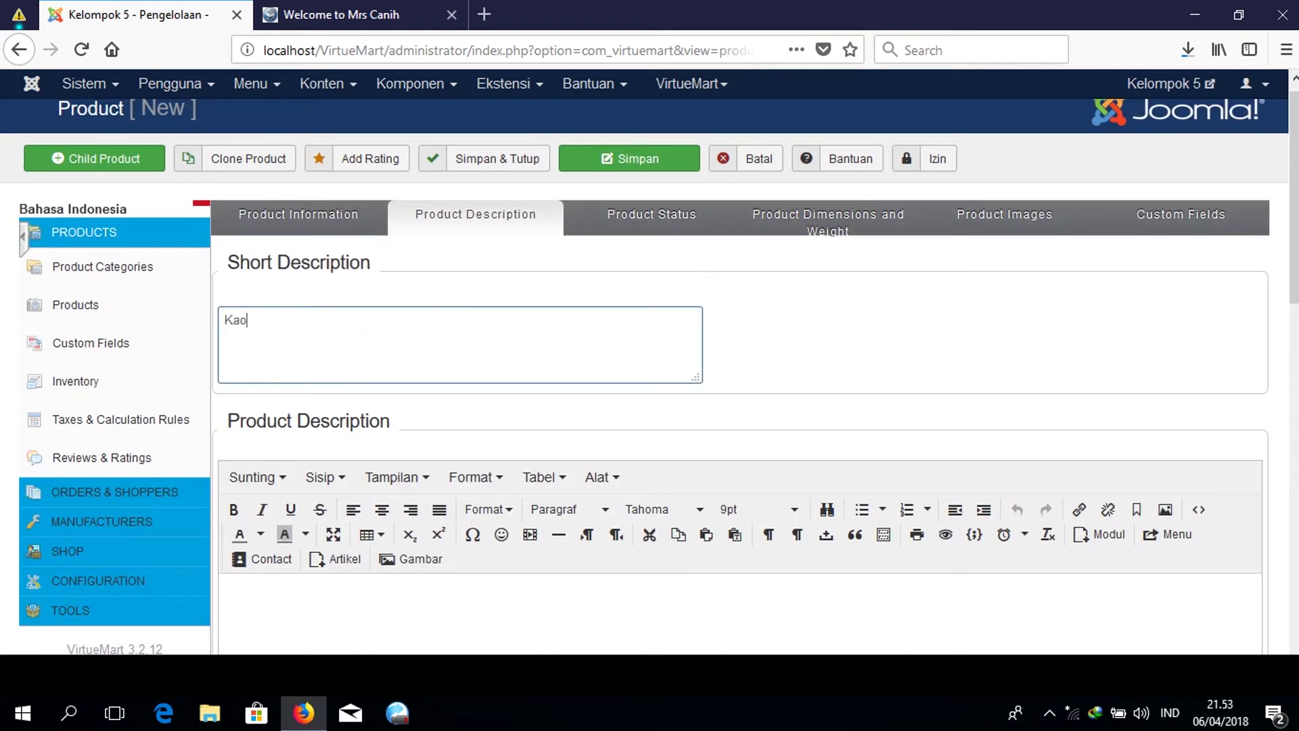
text(s model jaman sekaran)
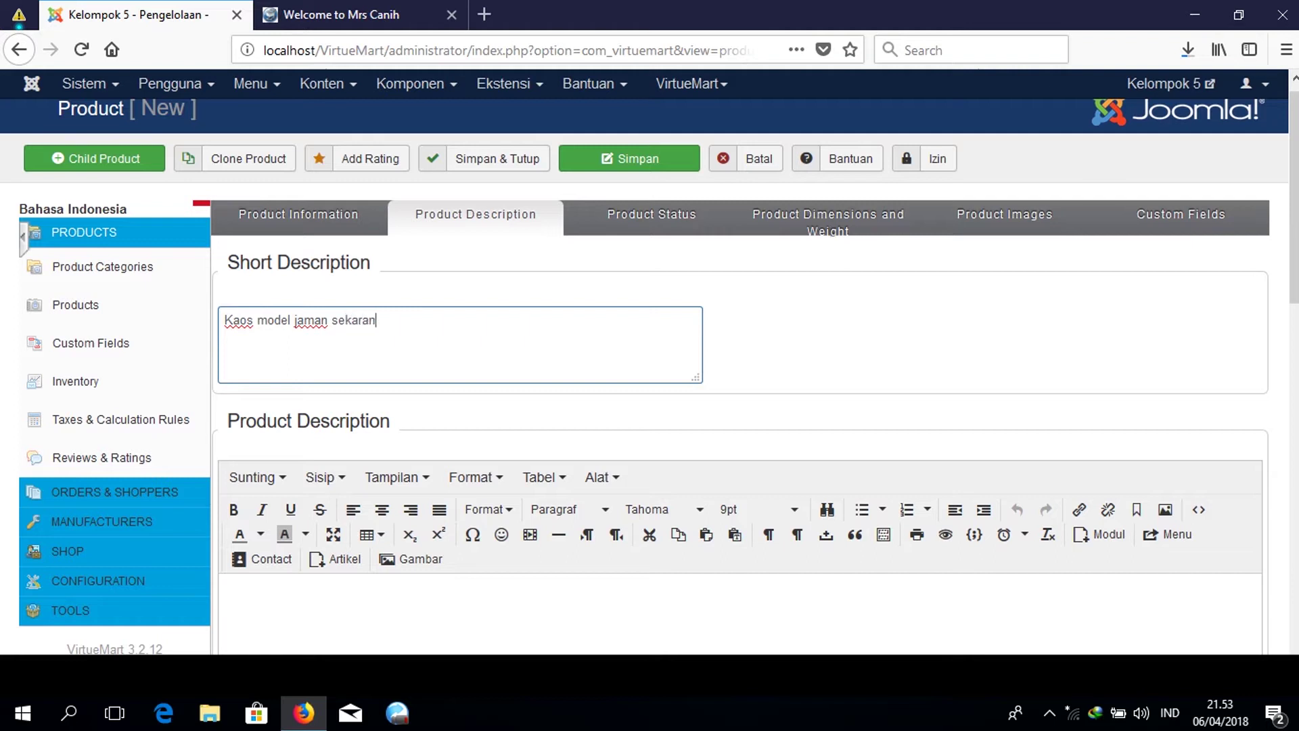
text(g, dengan baga)
key(BackSpace)
key(BackSpace)
text(ha)
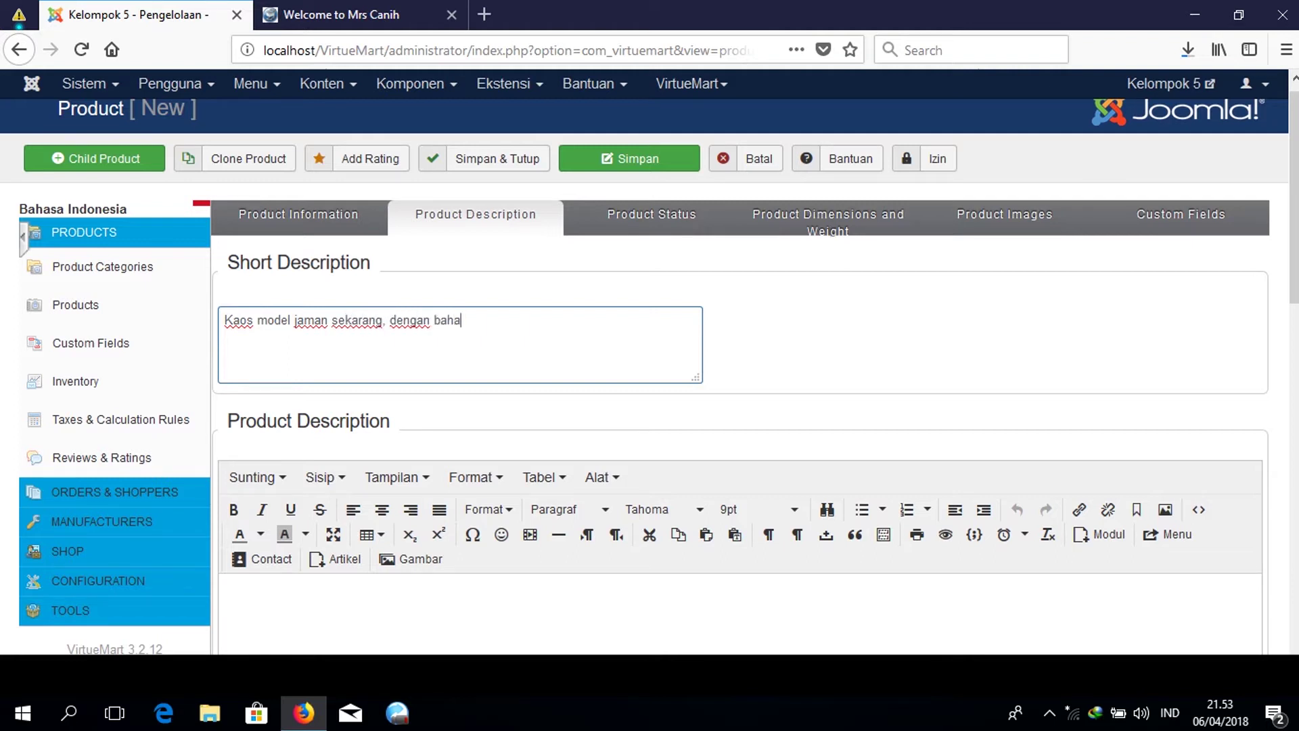
text(n kualitas impor)
Write the full description 'asli import from singapore.' followed by 'model terbaru 2018'.
click(405, 636)
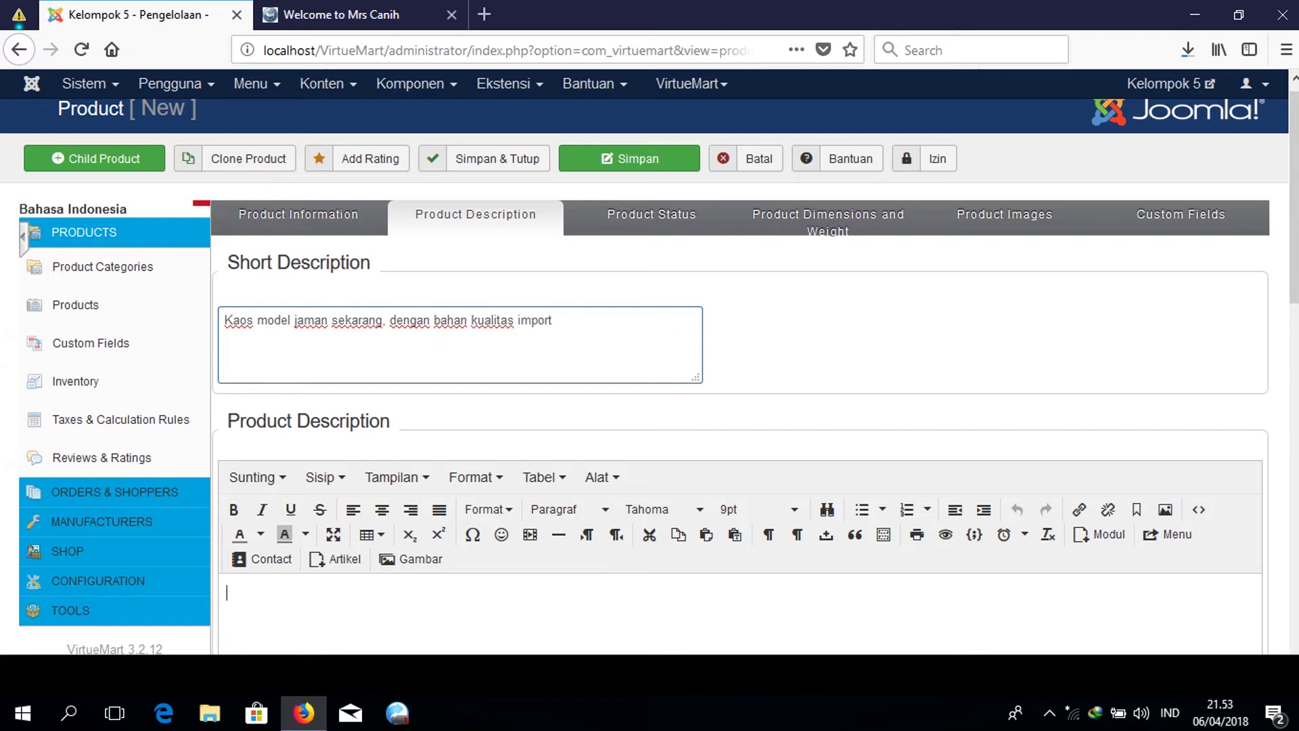
scroll(405, 473, down, 5)
click(405, 311)
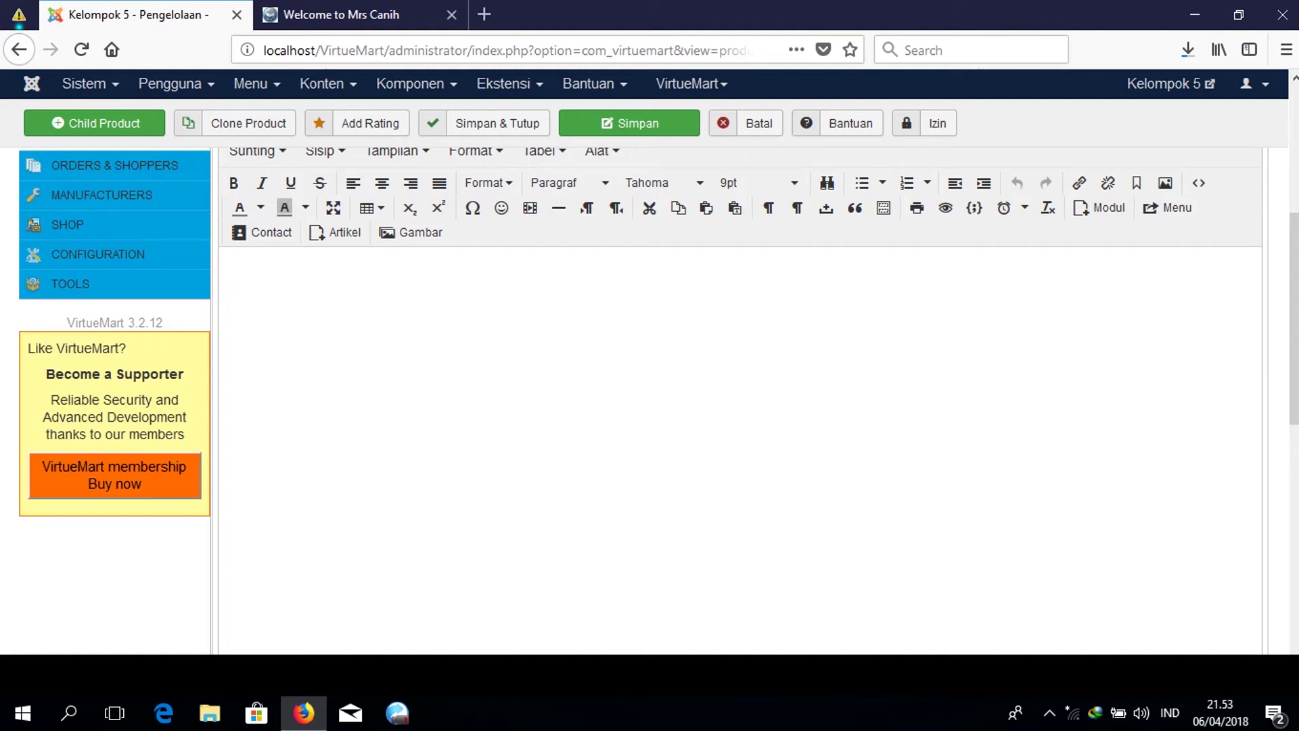
text(asli import from singapore.)
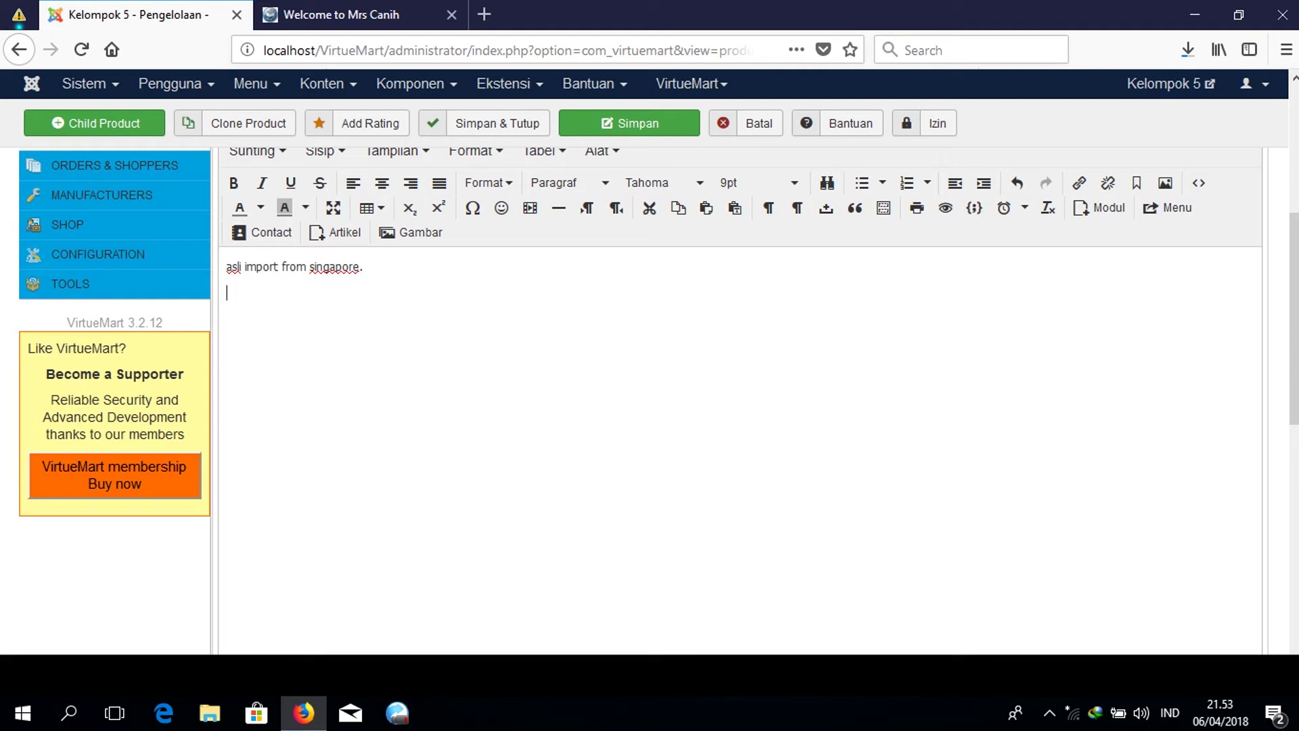
scroll(676, 378, up, 3)
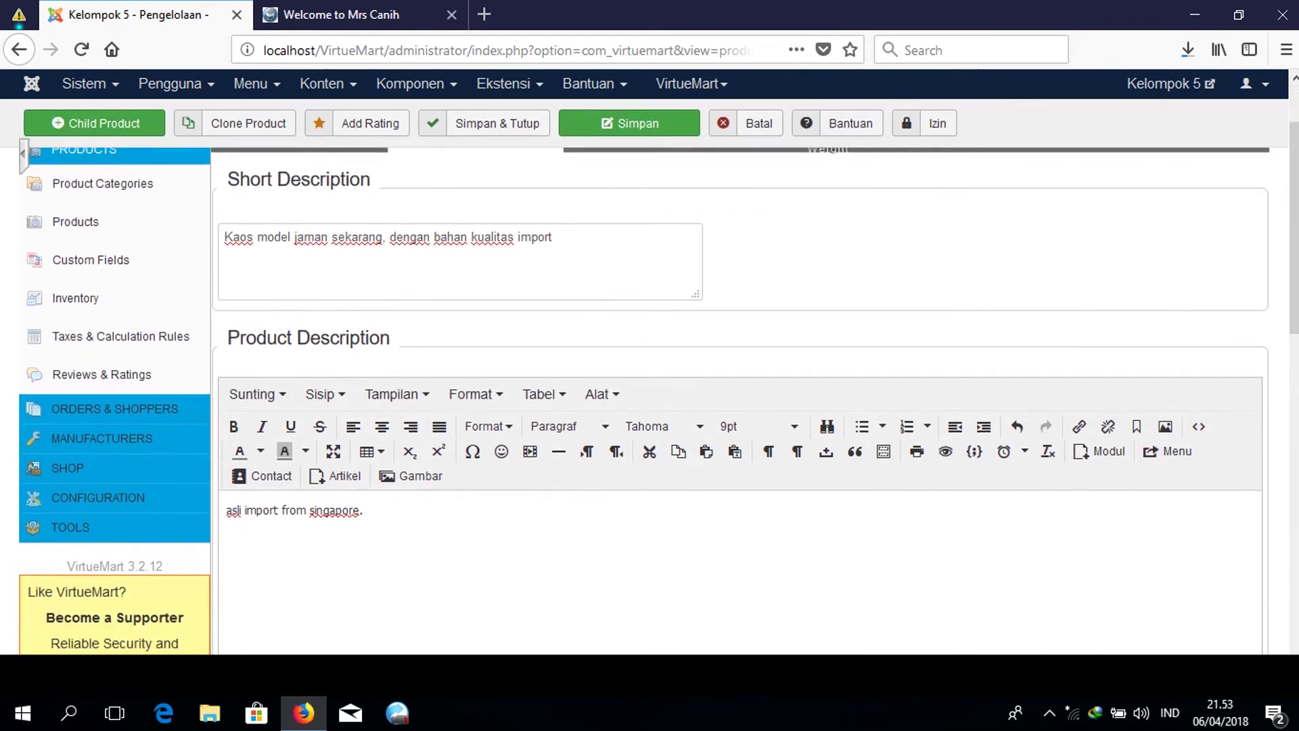
text(model u)
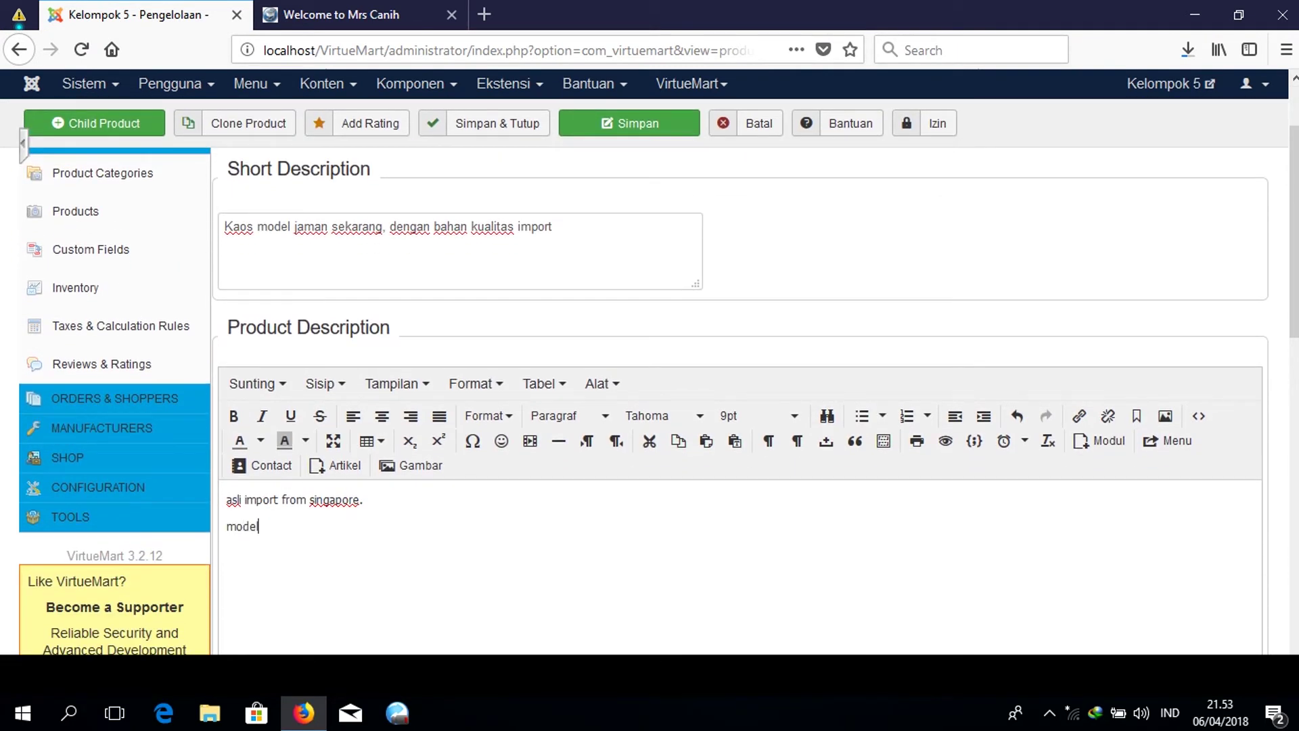
key(BackSpace)
text(terbaru 2018)
key(BackSpace)
key(BackSpace)
text(18)
scroll(650, 386, up, 3)
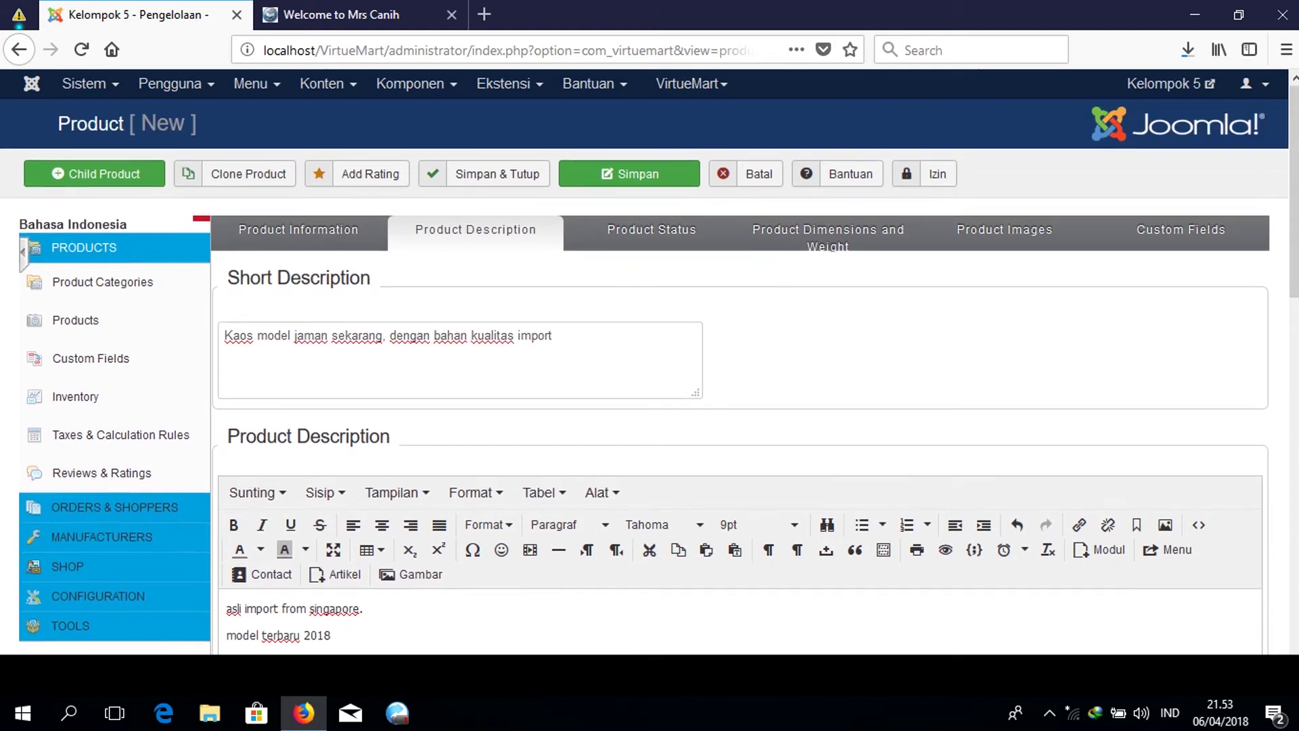
scroll(650, 386, down, 5)
scroll(649, 385, up, 4)
Set In Stock to 20, Low Stock Notification to 2 and Minimum Purchase Quantity to 1.
click(651, 242)
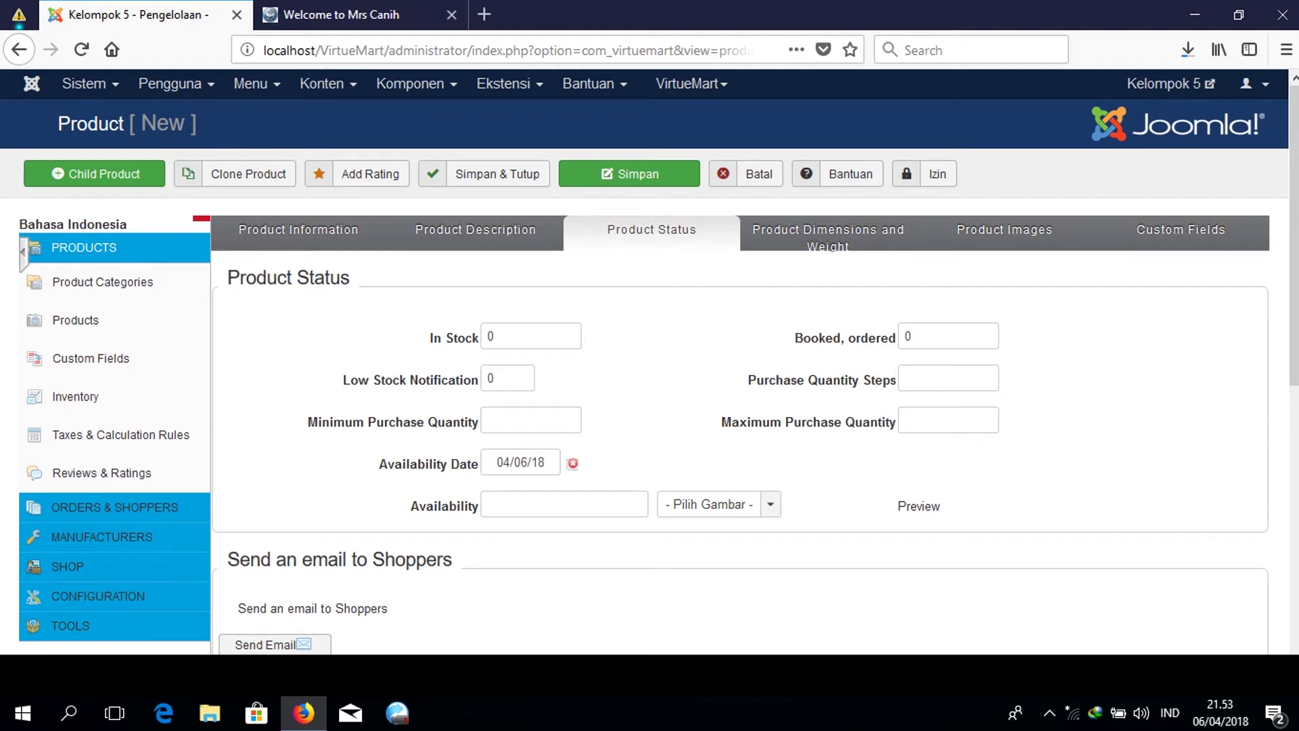
double_click(530, 331)
text(20)
double_click(528, 380)
text(2)
click(660, 357)
click(538, 410)
text(1)
click(669, 468)
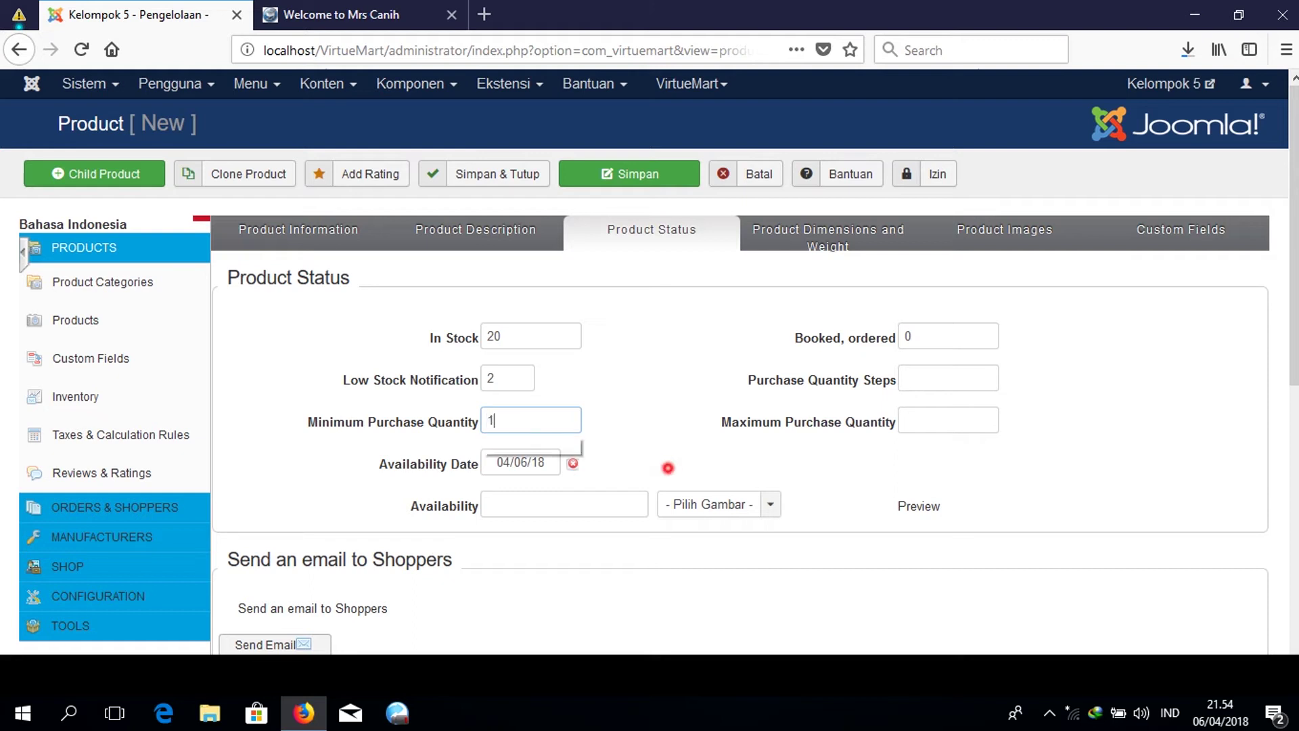
Clear the Availability Date so it is set to Never.
click(573, 463)
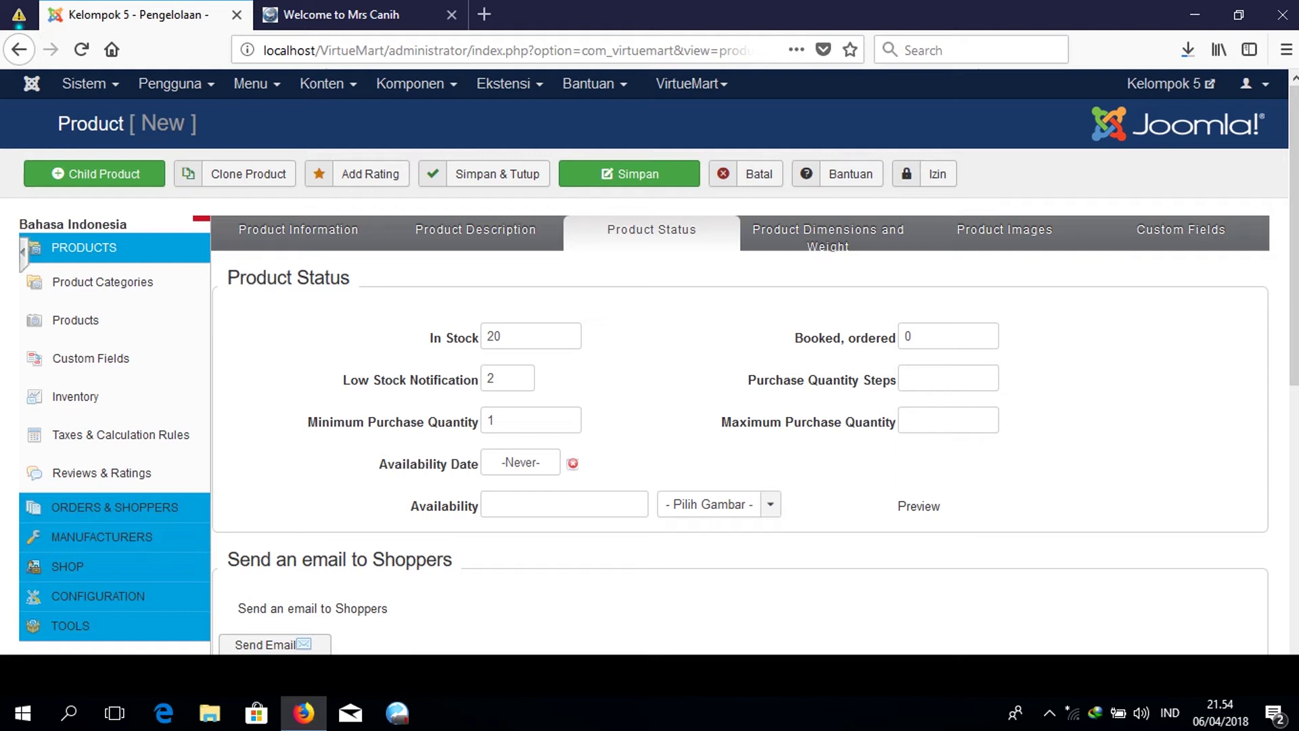
click(548, 461)
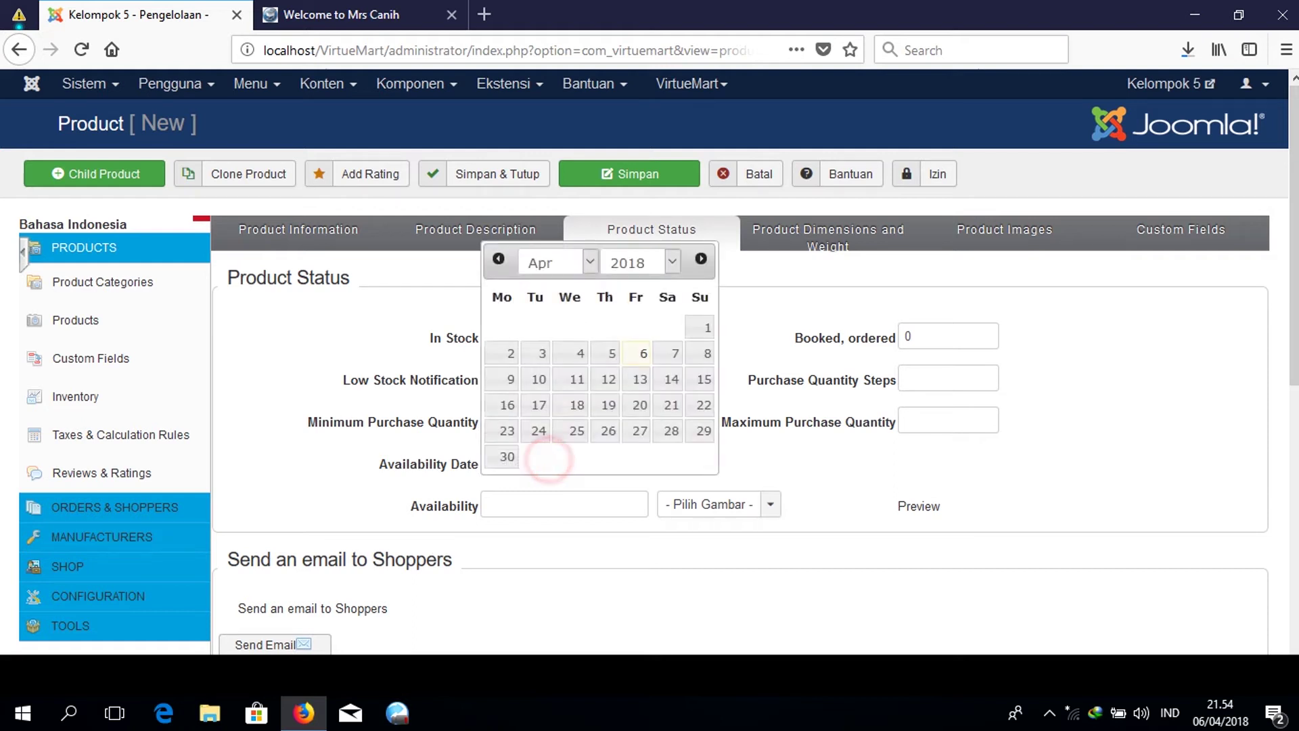
click(748, 467)
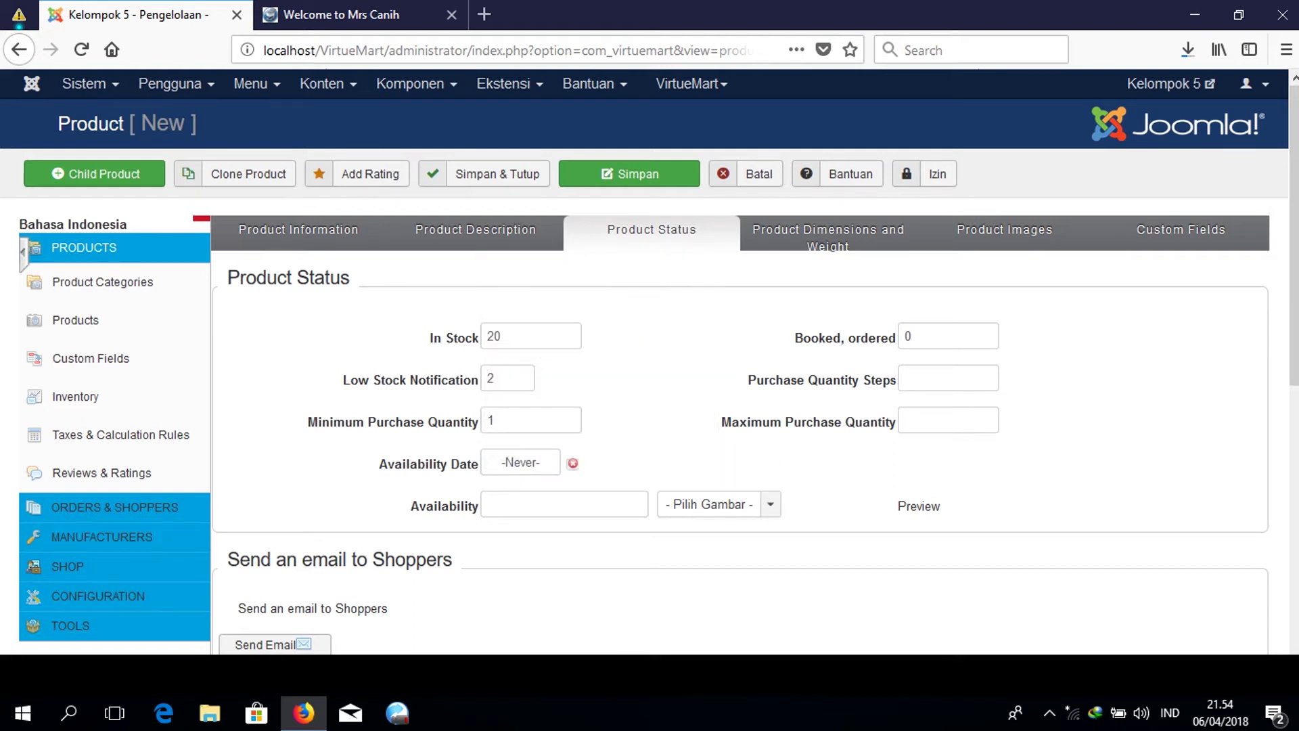
scroll(649, 406, down, 3)
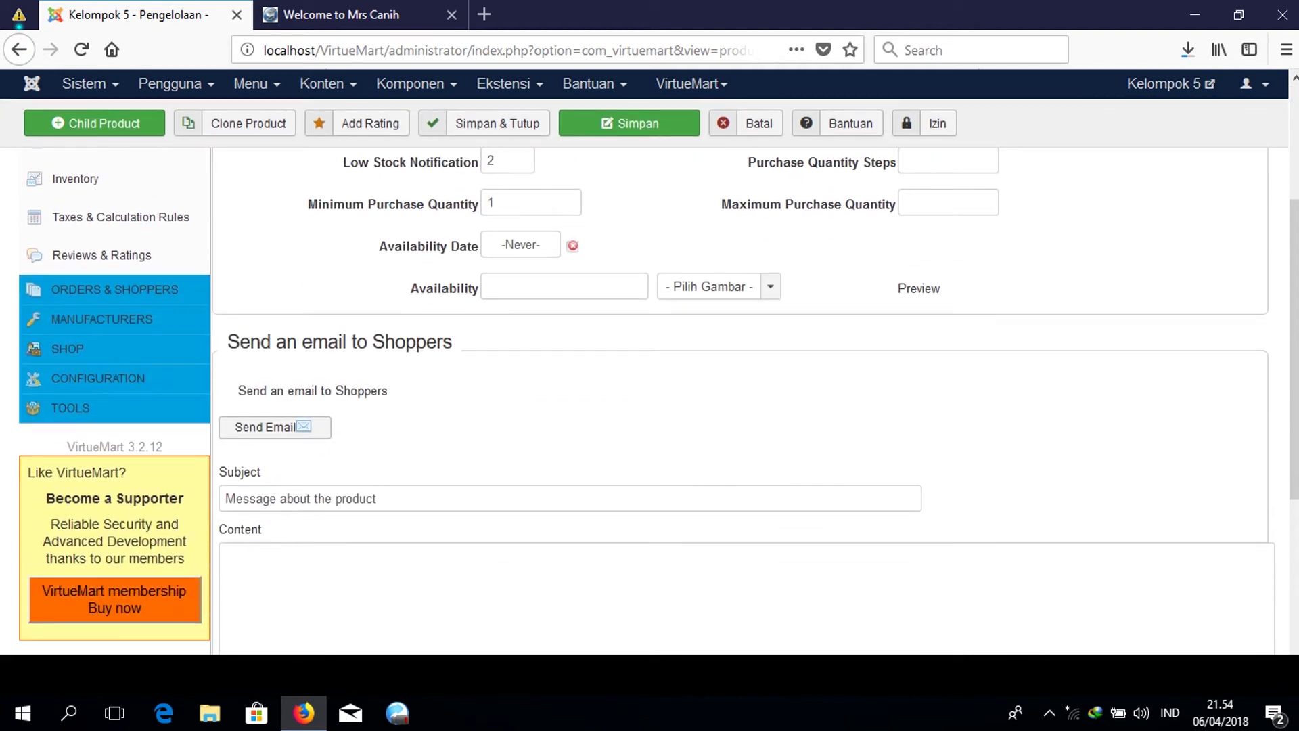
scroll(650, 392, down, 5)
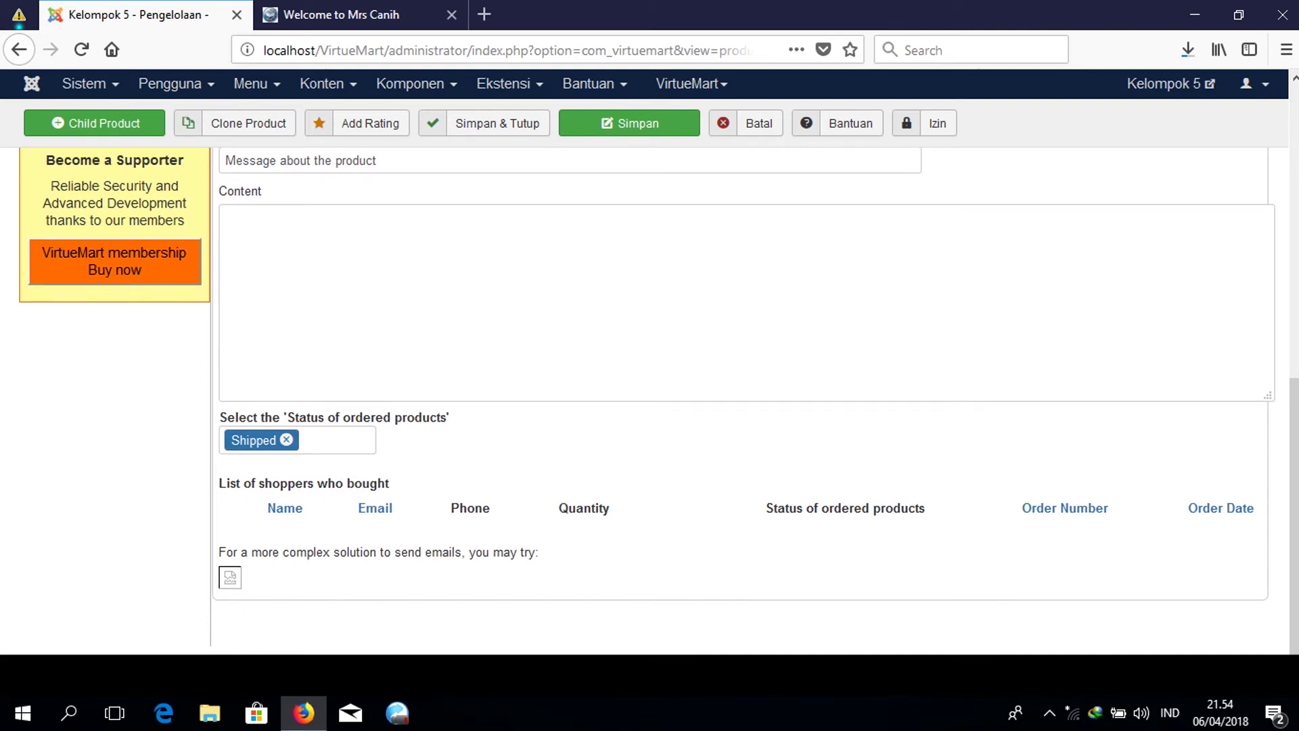
scroll(744, 406, up, 8)
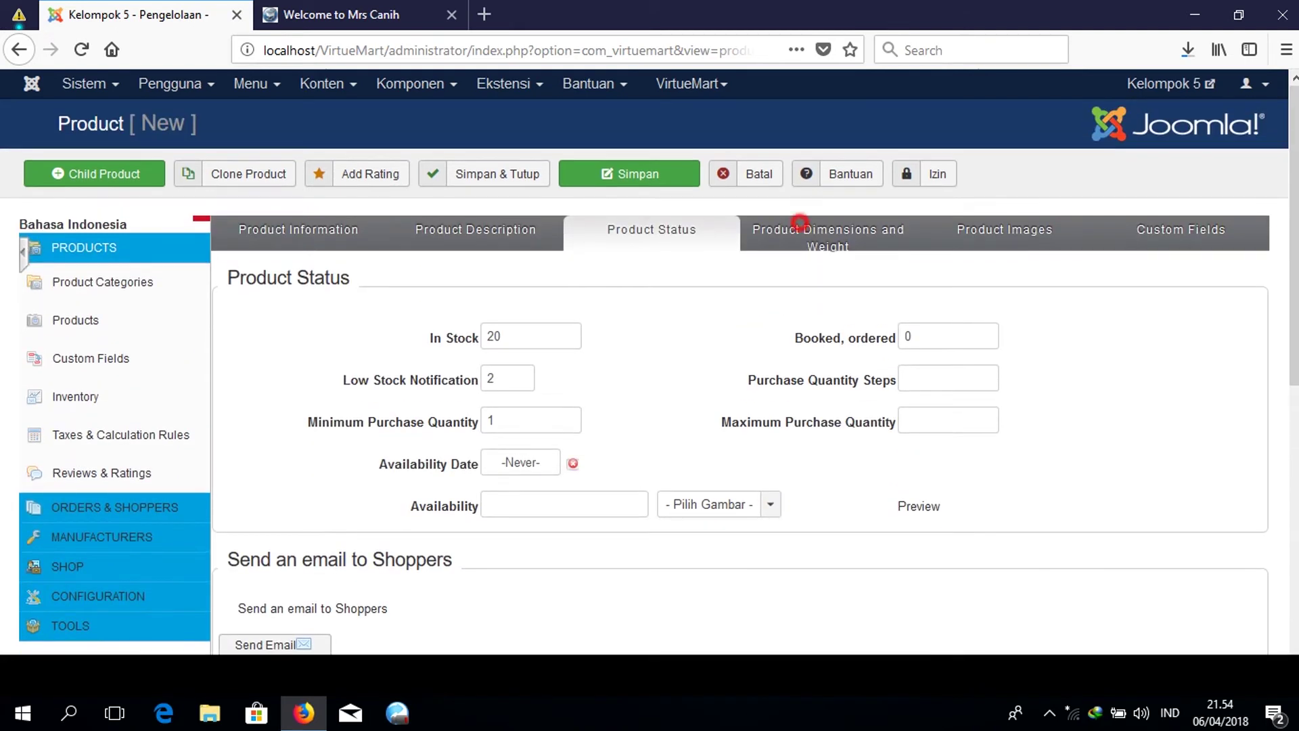
Enter a Product Weight of 500 with Gramme as the weight unit.
click(830, 238)
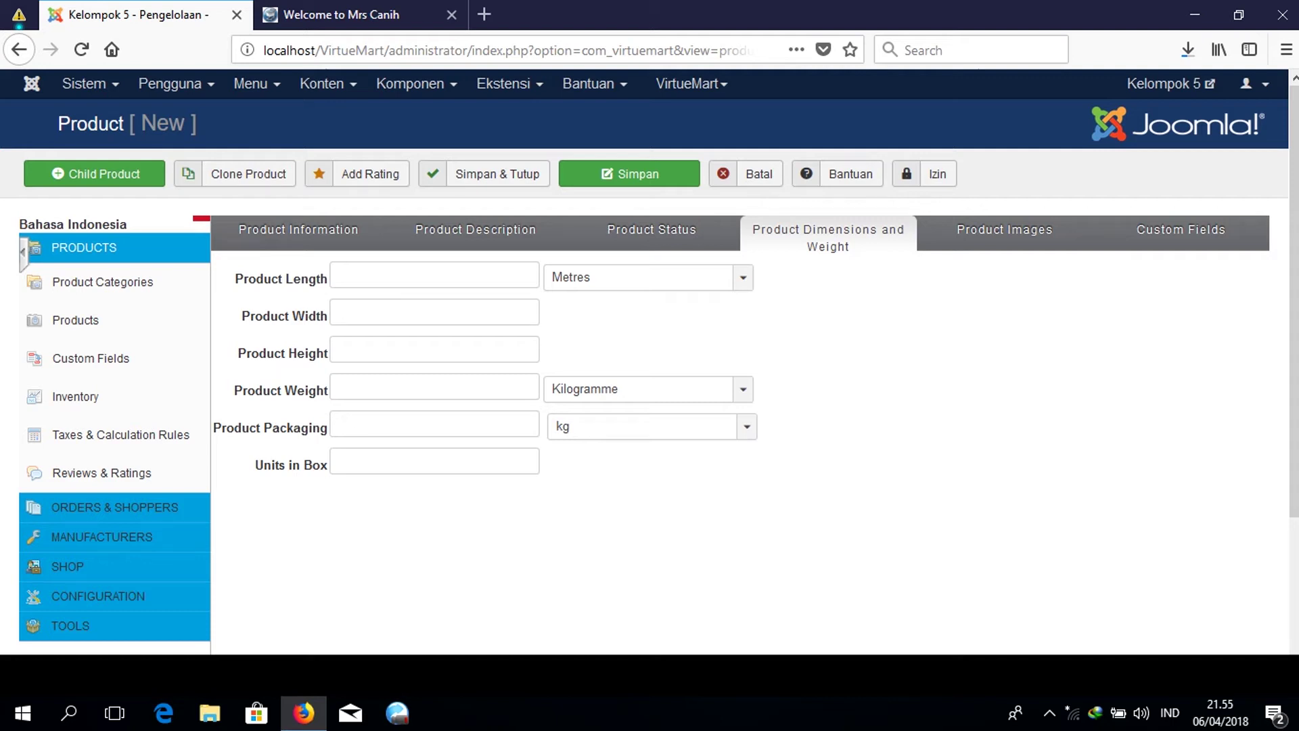
click(420, 387)
text(500)
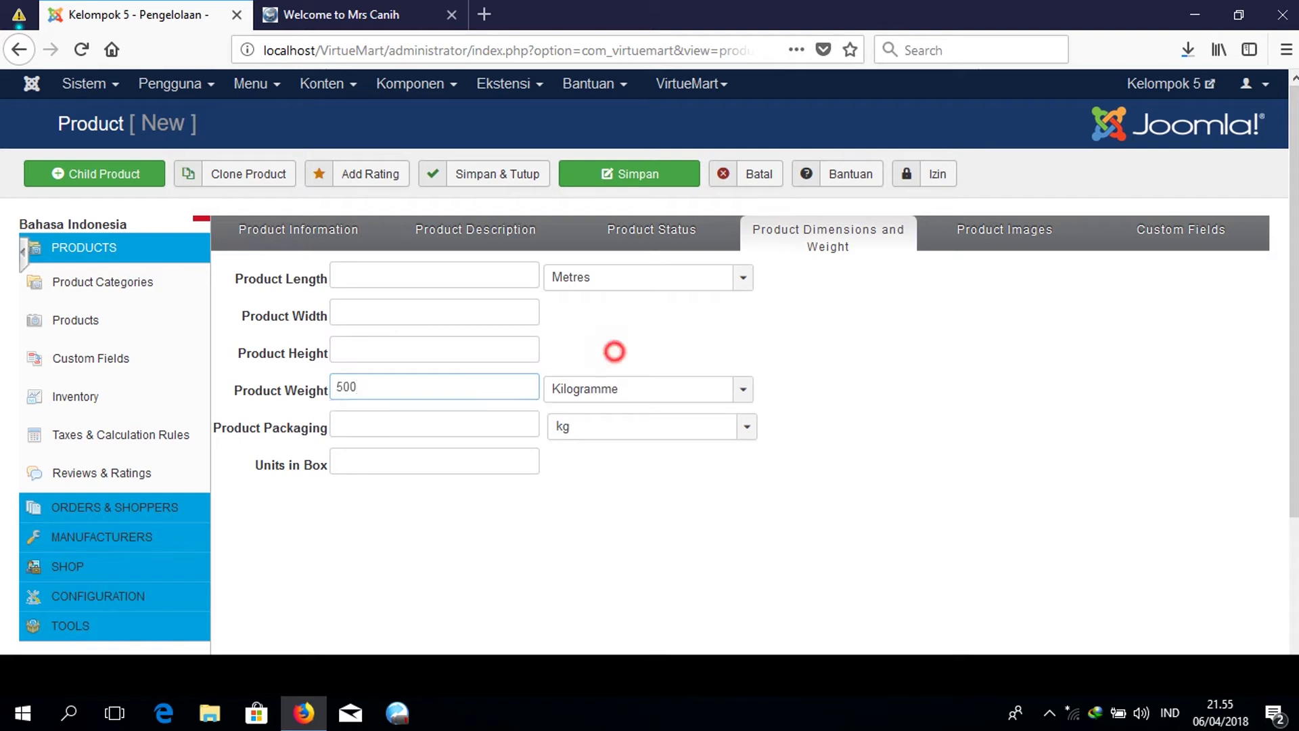
click(623, 388)
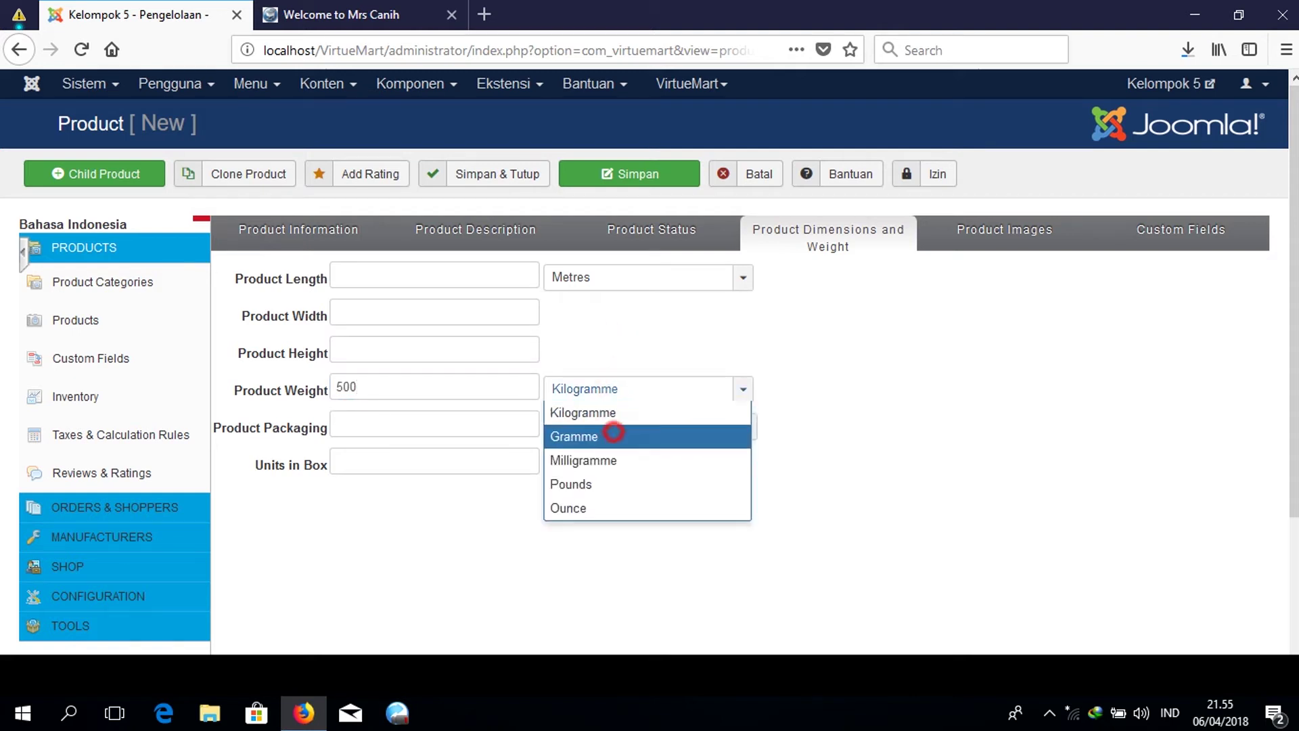
click(612, 436)
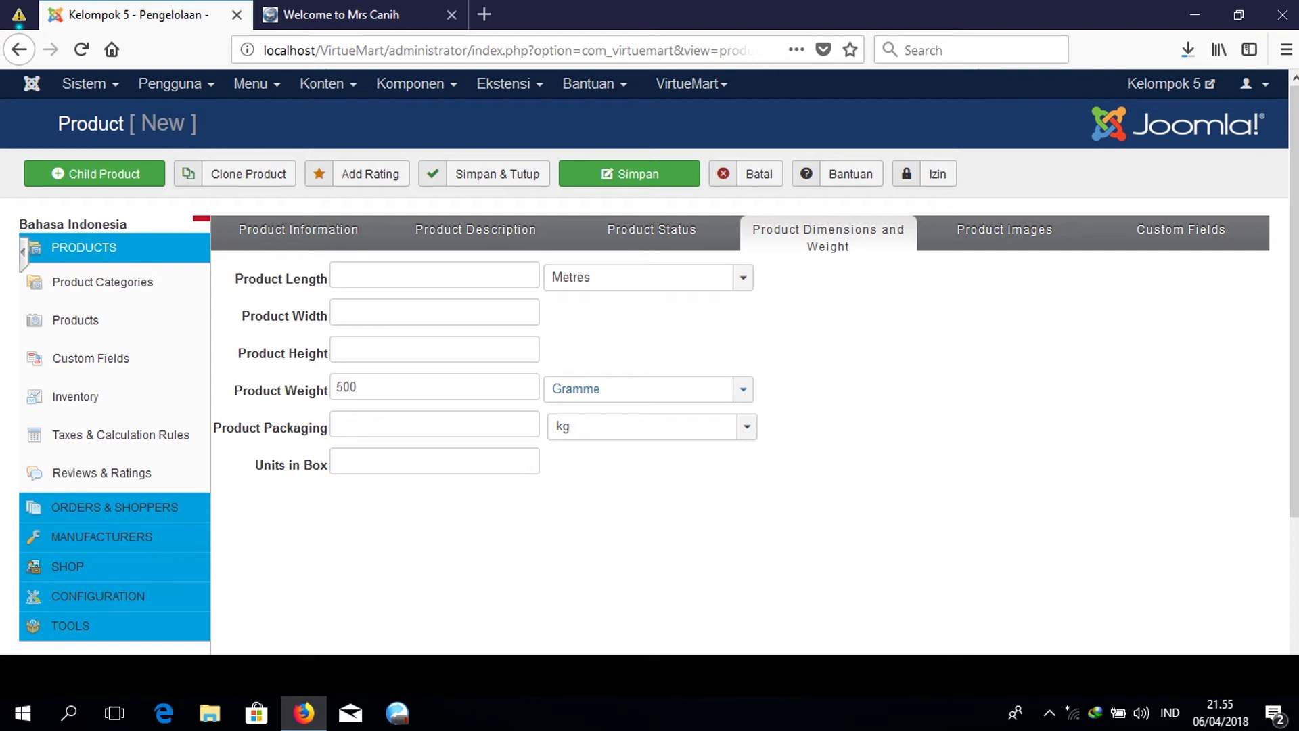
click(1008, 234)
Select kaoscowok.jpg as the product image to upload.
scroll(1009, 233, down, 10)
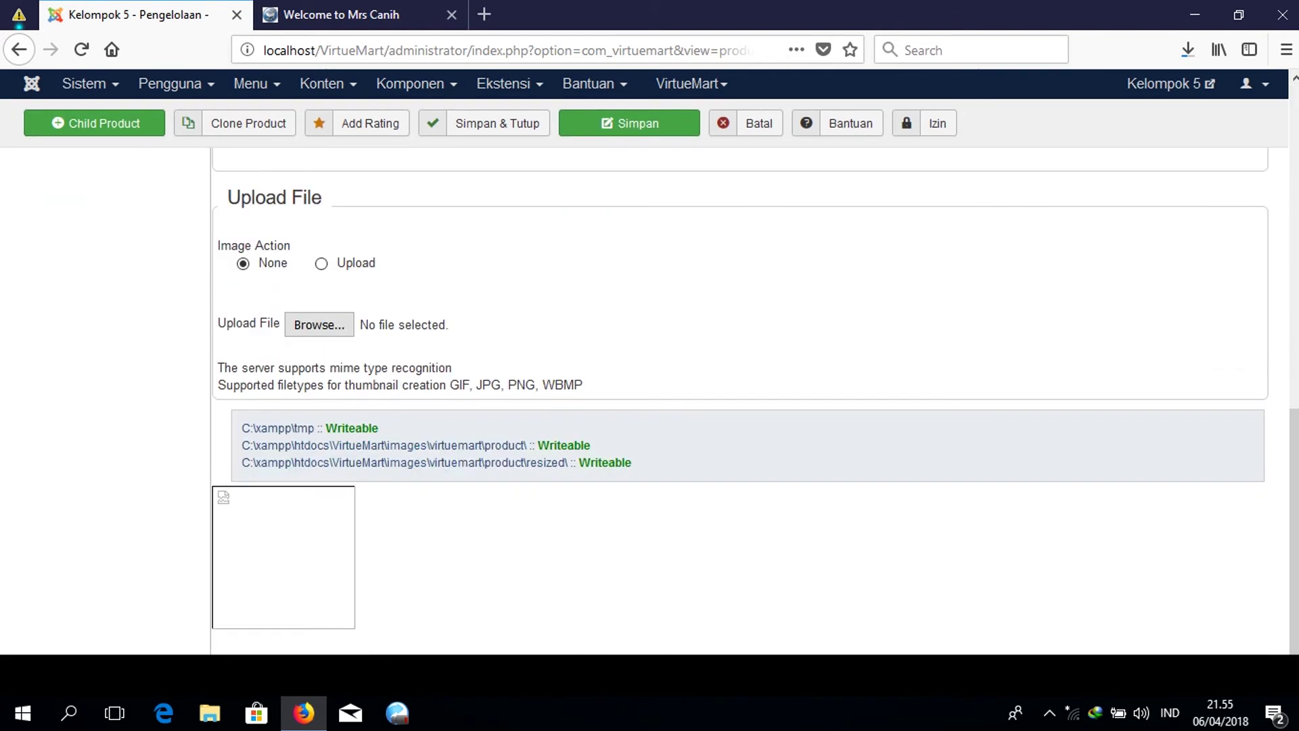
scroll(755, 389, up, 7)
scroll(755, 388, down, 7)
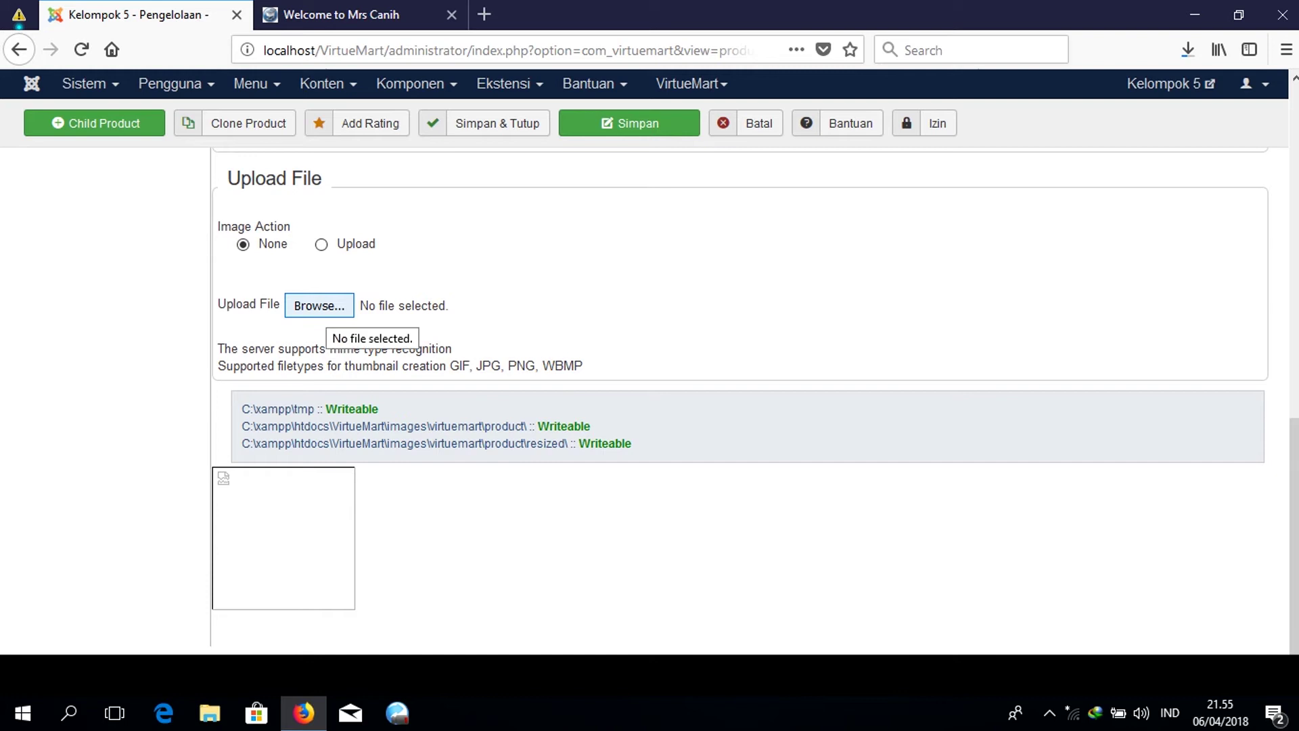
click(320, 305)
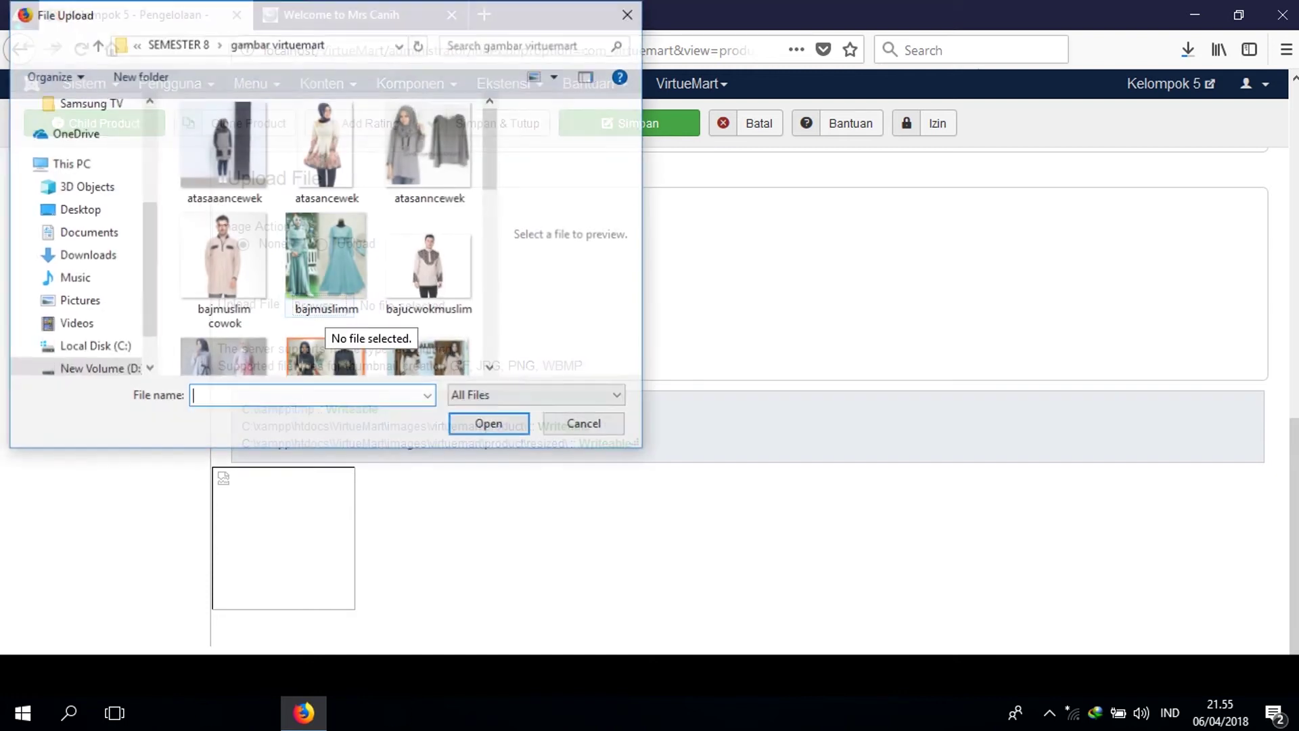
scroll(312, 166, down, 5)
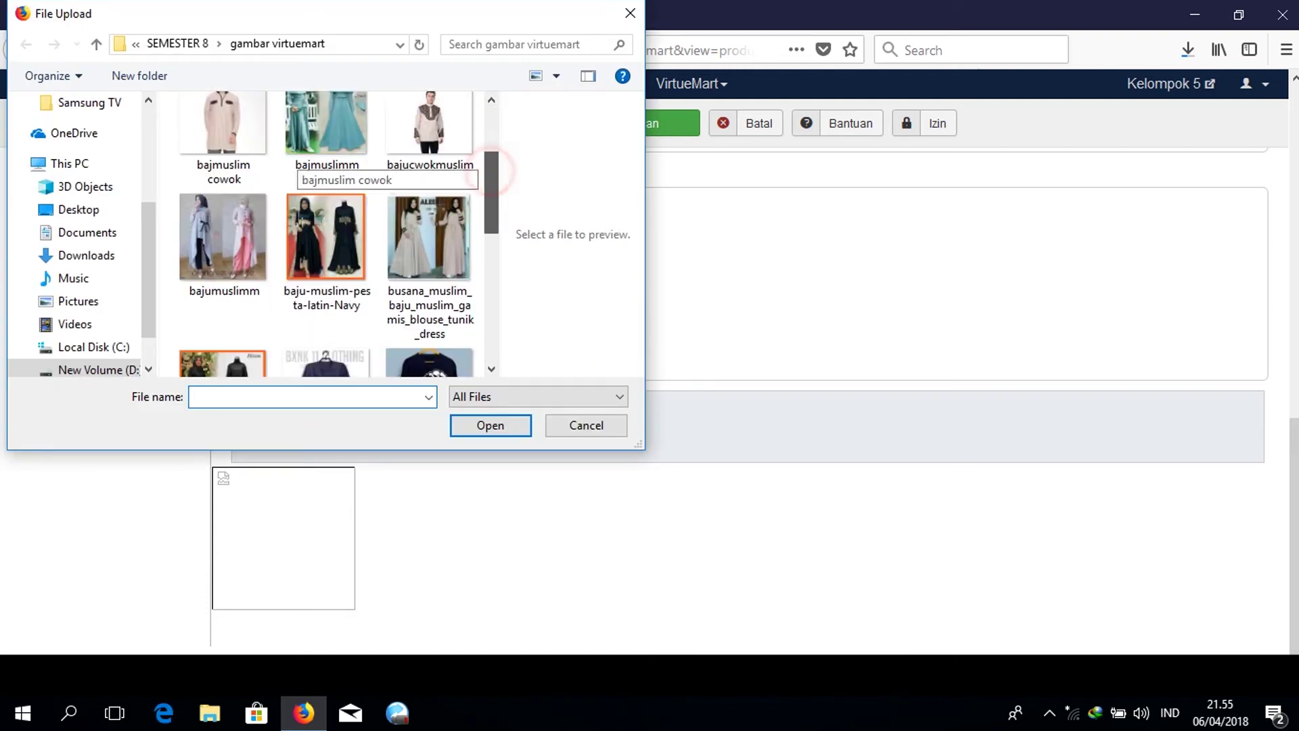
scroll(311, 165, down, 2)
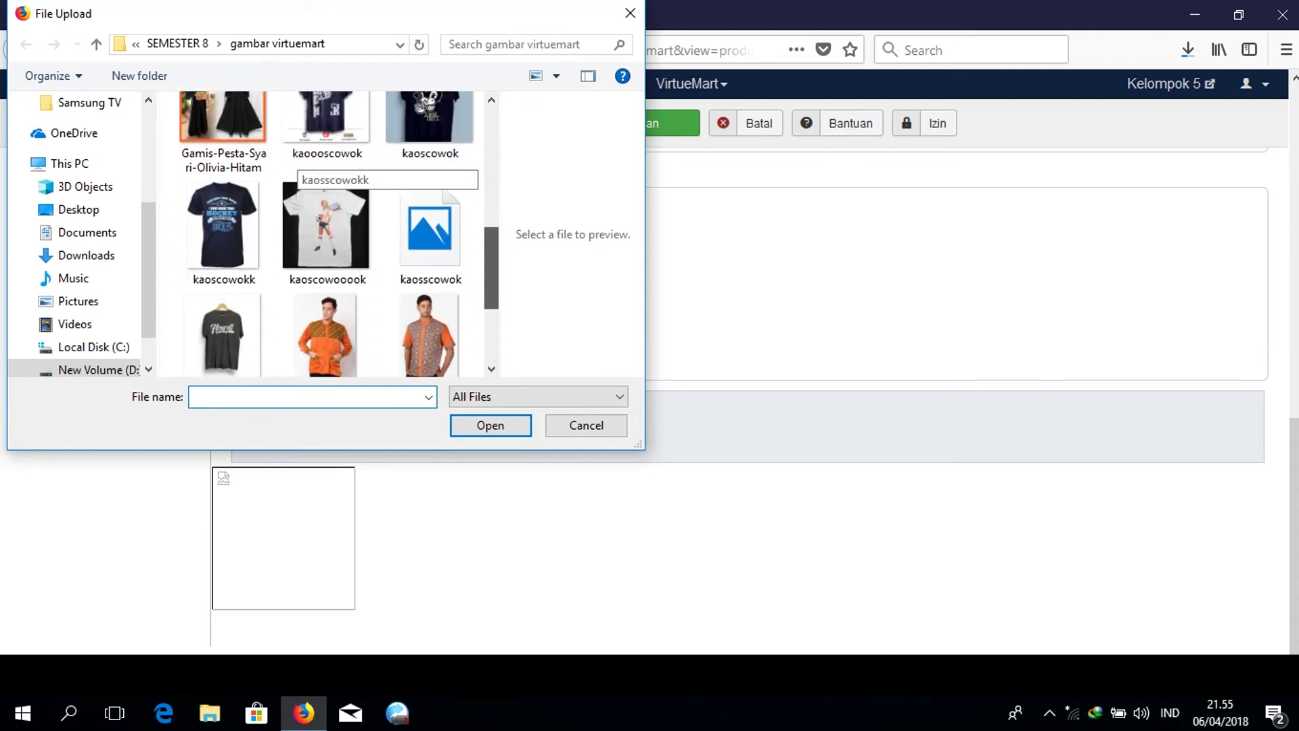
double_click(429, 132)
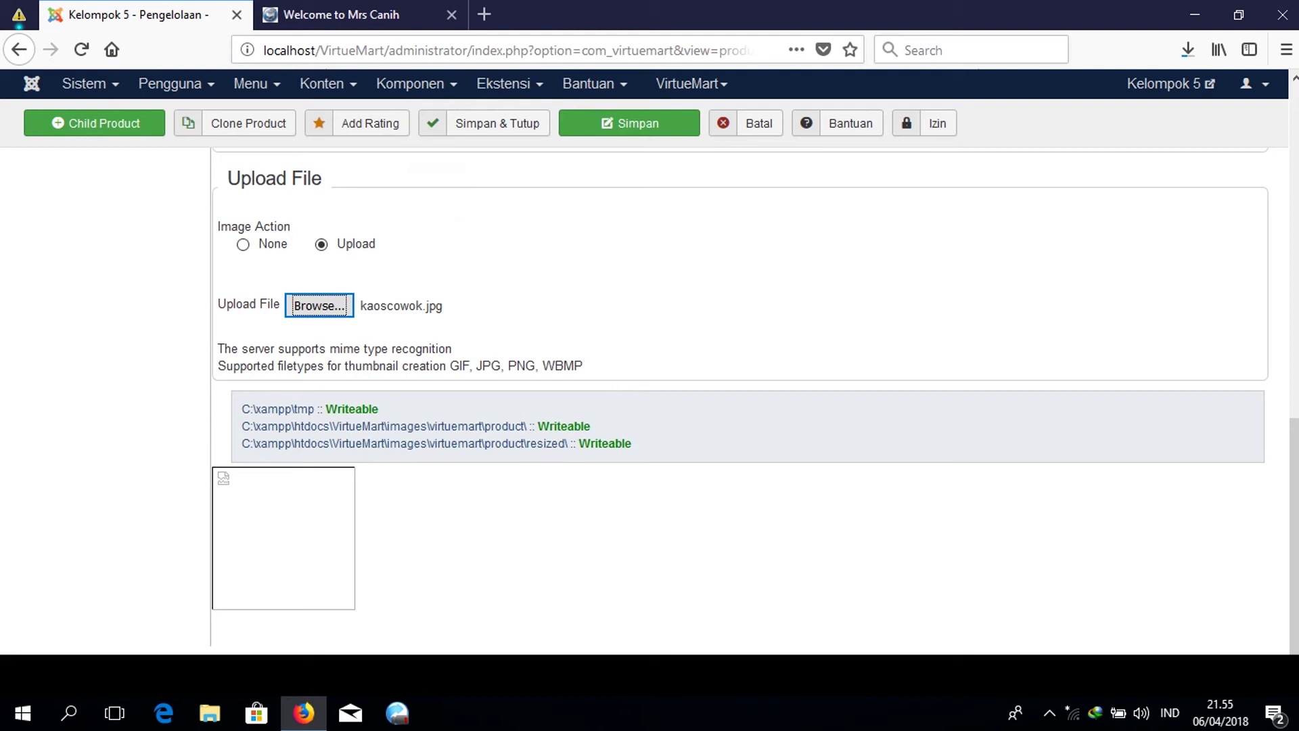
scroll(650, 399, up, 10)
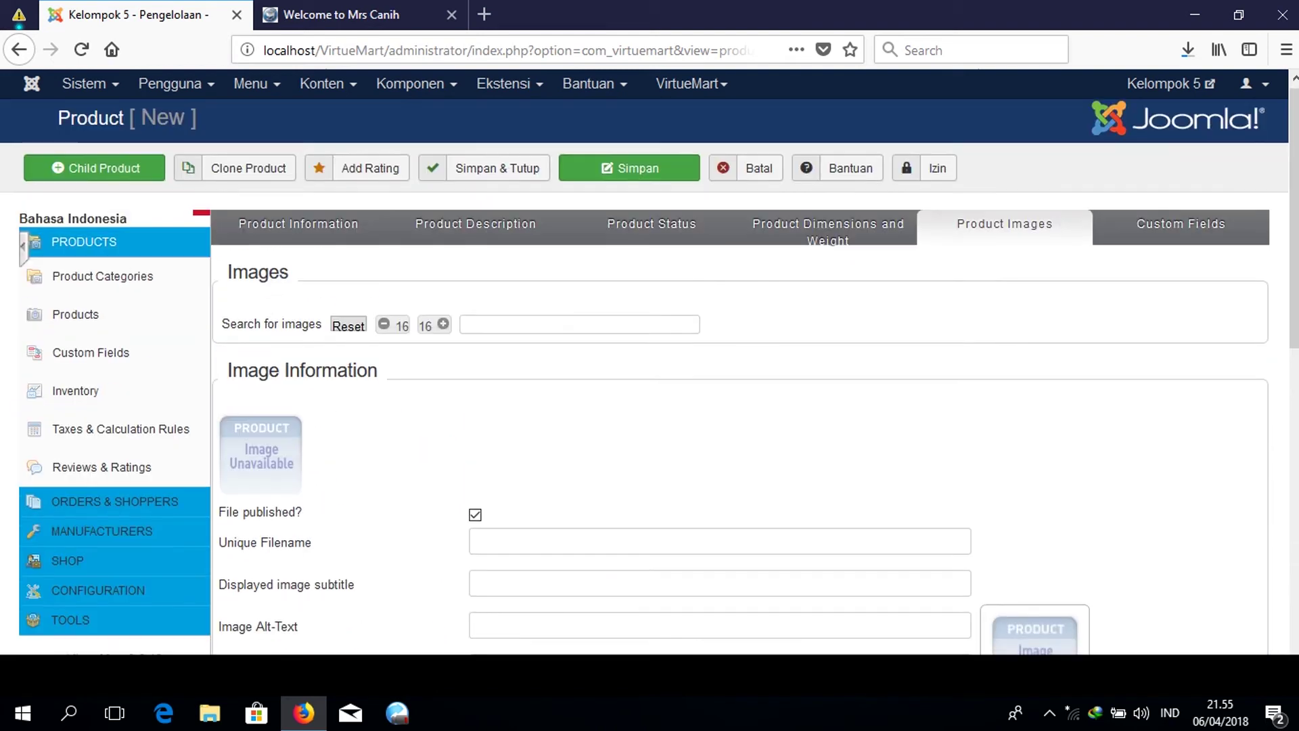
Check the Custom Fields section, then save and close the product with Simpan & Tutup.
click(1162, 230)
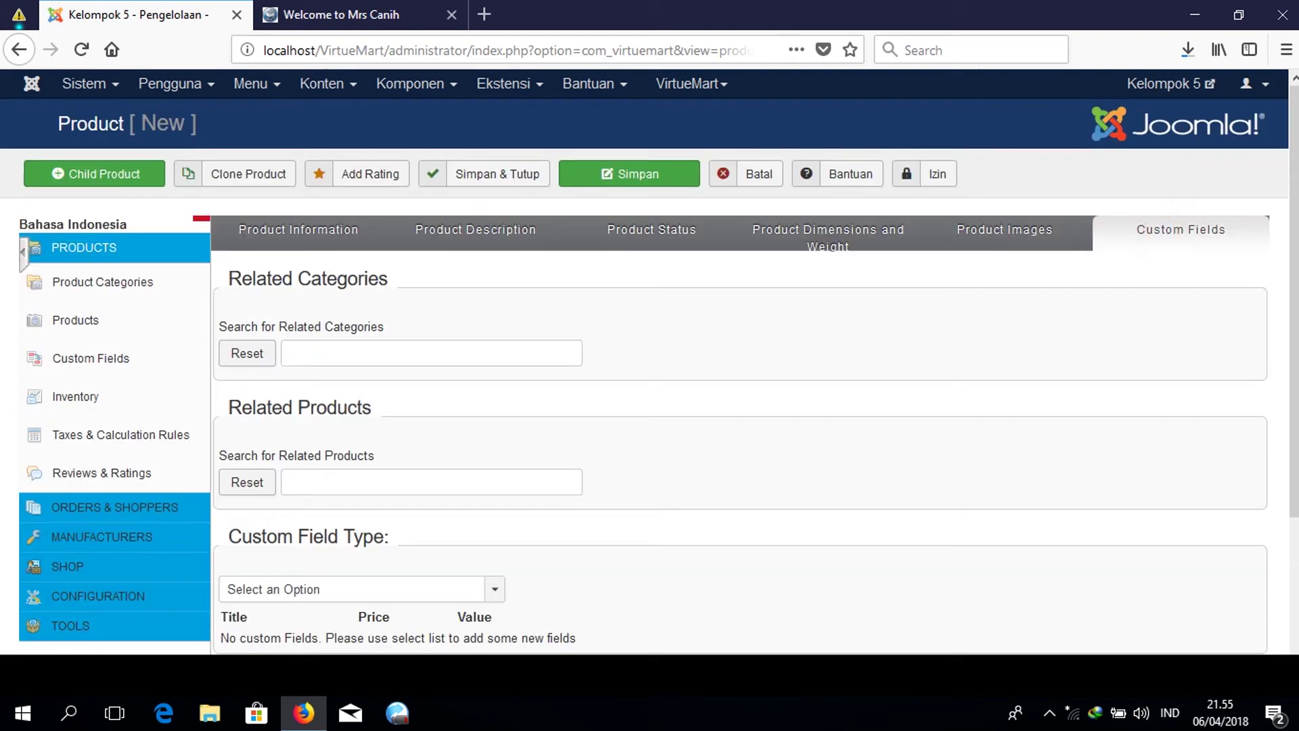
scroll(744, 406, down, 3)
scroll(649, 399, up, 3)
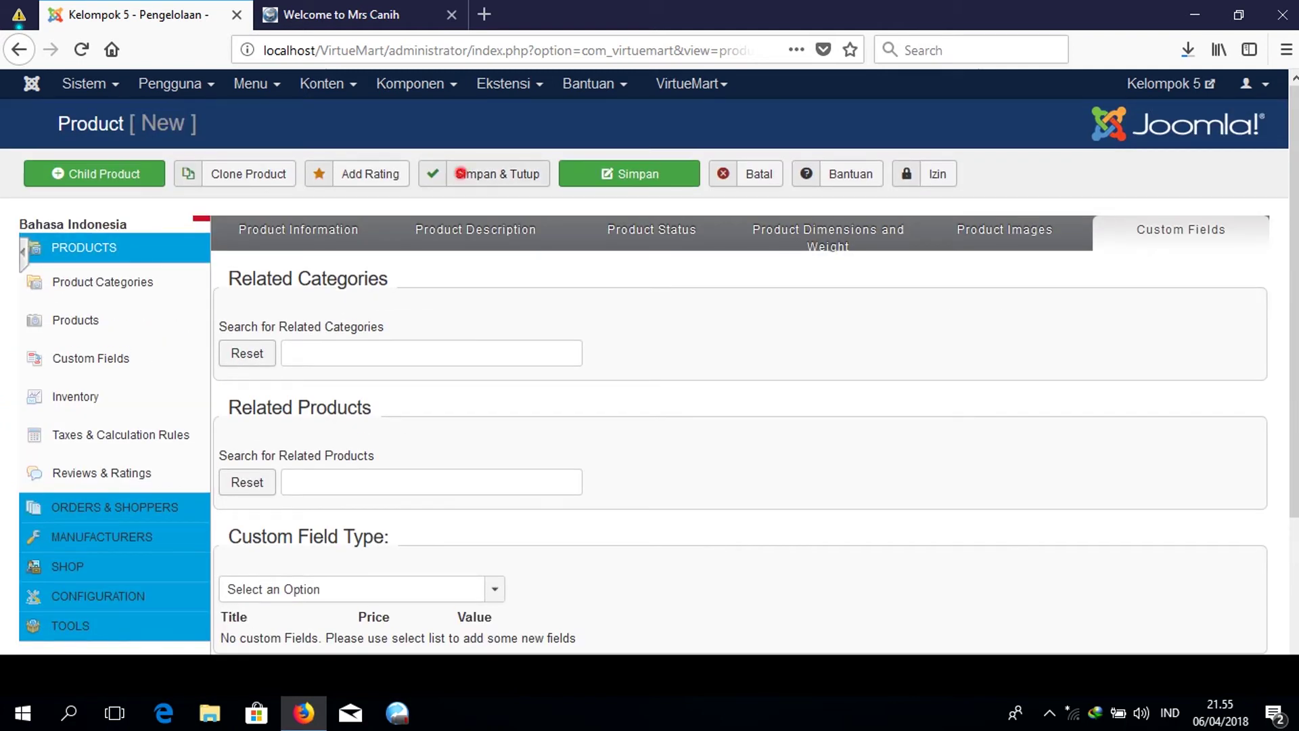
click(461, 173)
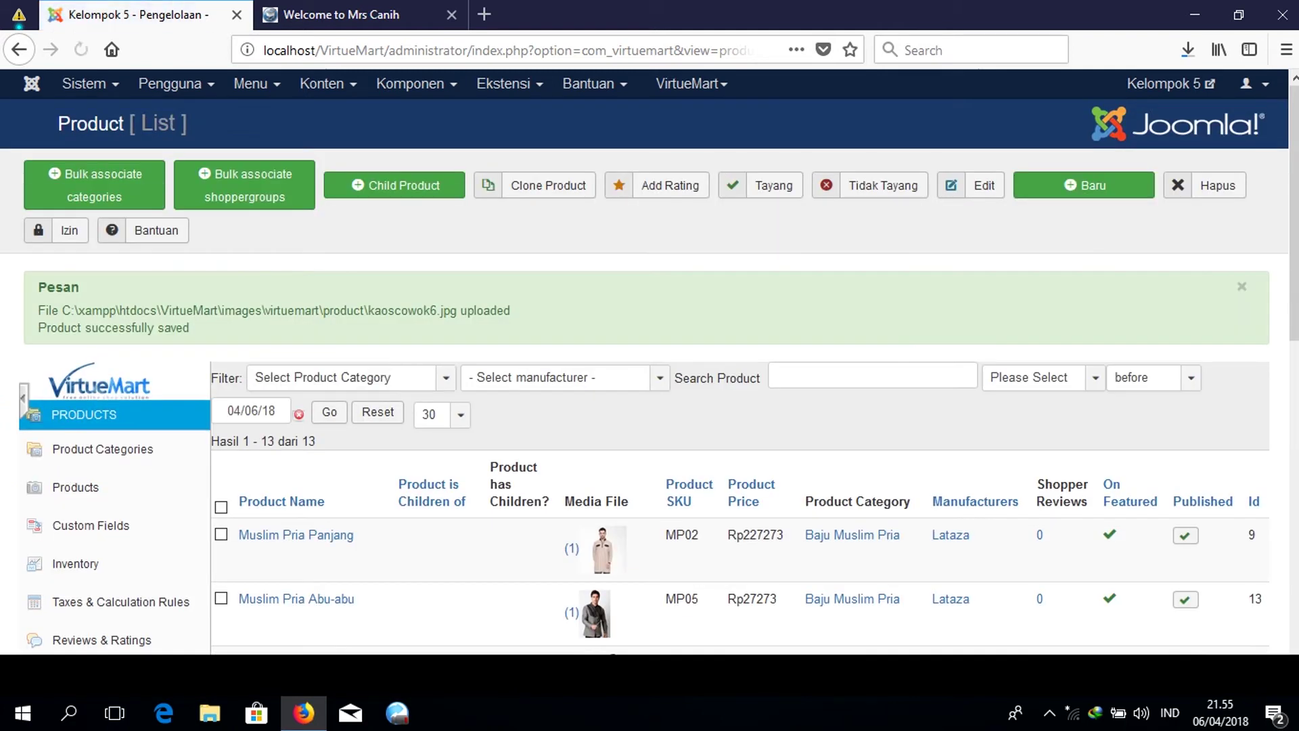
Mark KAOS PRIA HITAM as featured in the product list.
scroll(744, 426, down, 10)
scroll(744, 426, up, 3)
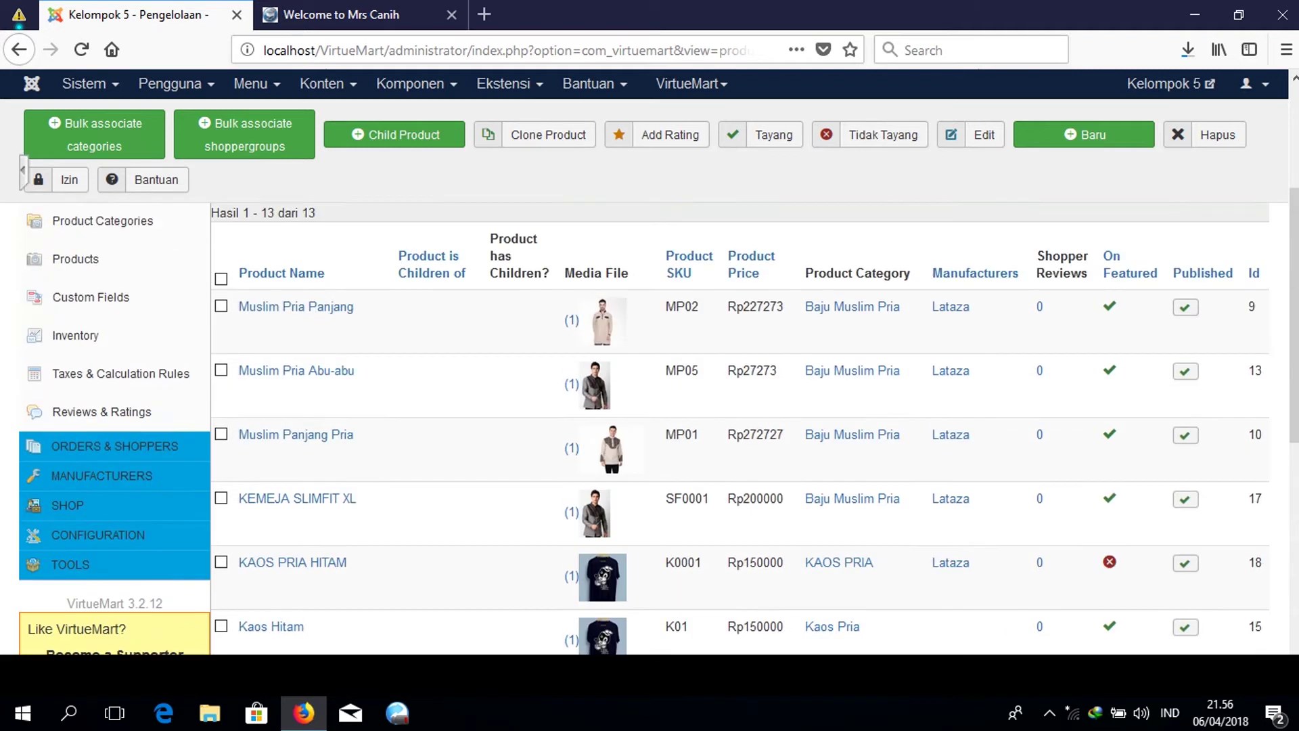
scroll(676, 426, down, 3)
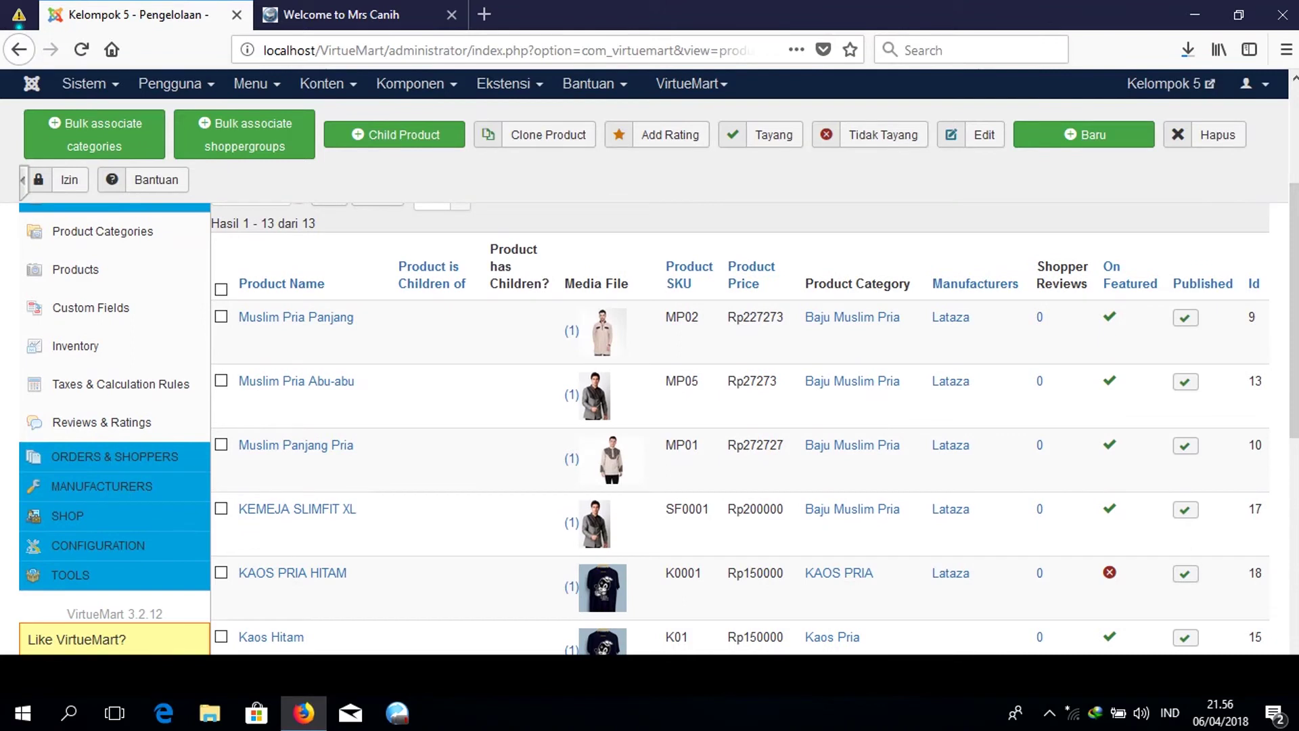
scroll(1110, 474, down, 3)
click(1109, 355)
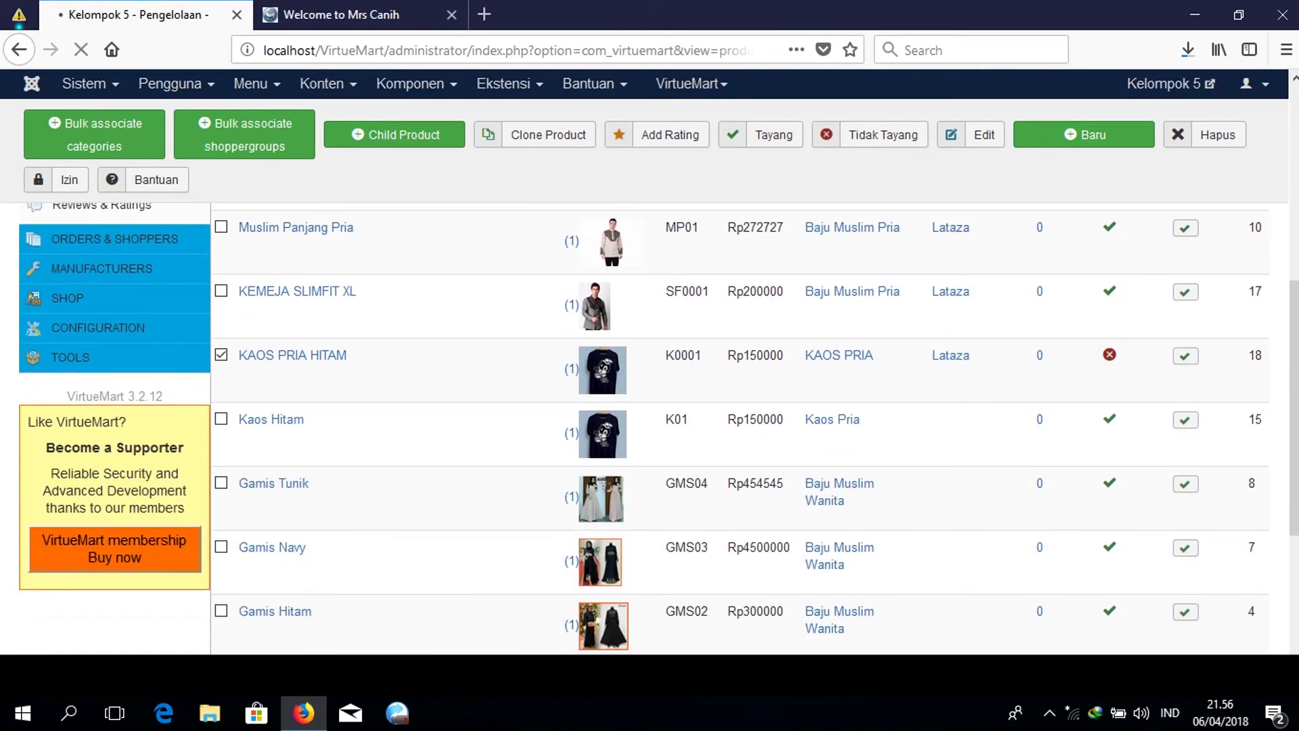
Switch to the 'Welcome to Mrs Canih' storefront tab.
scroll(677, 426, down, 8)
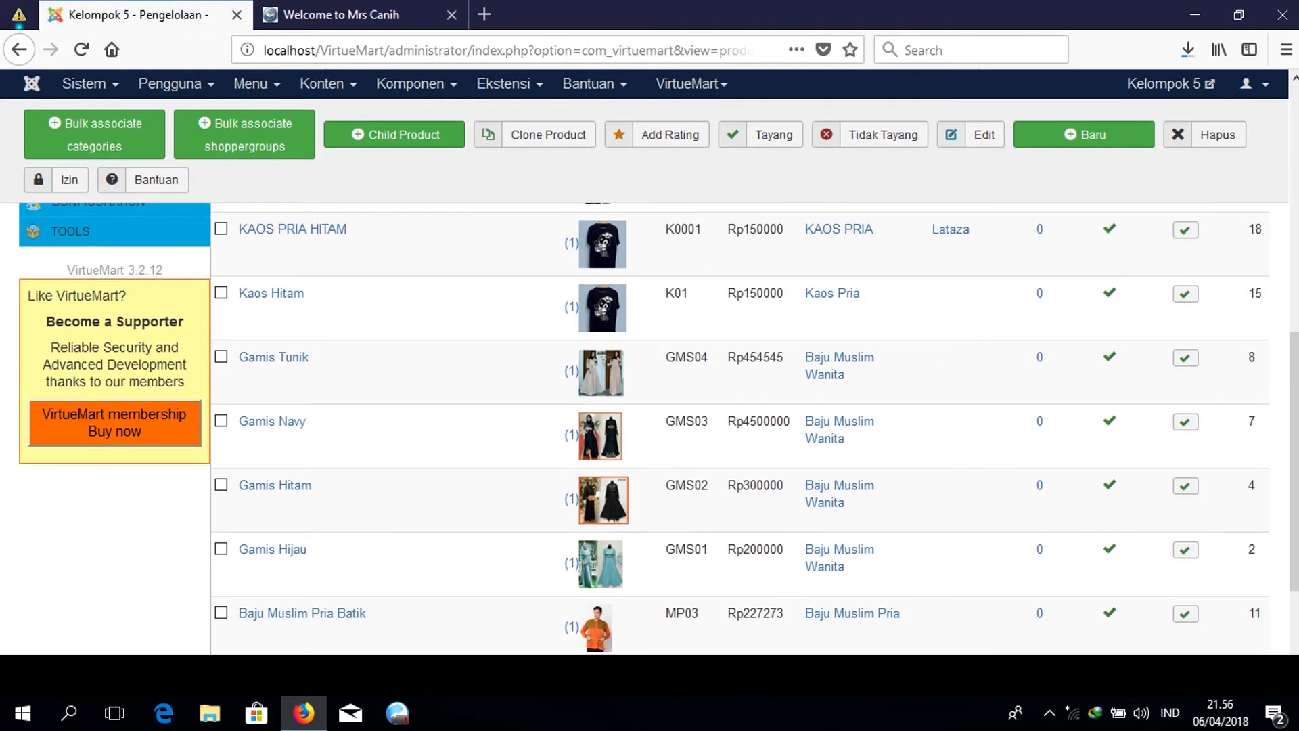
scroll(676, 427, up, 6)
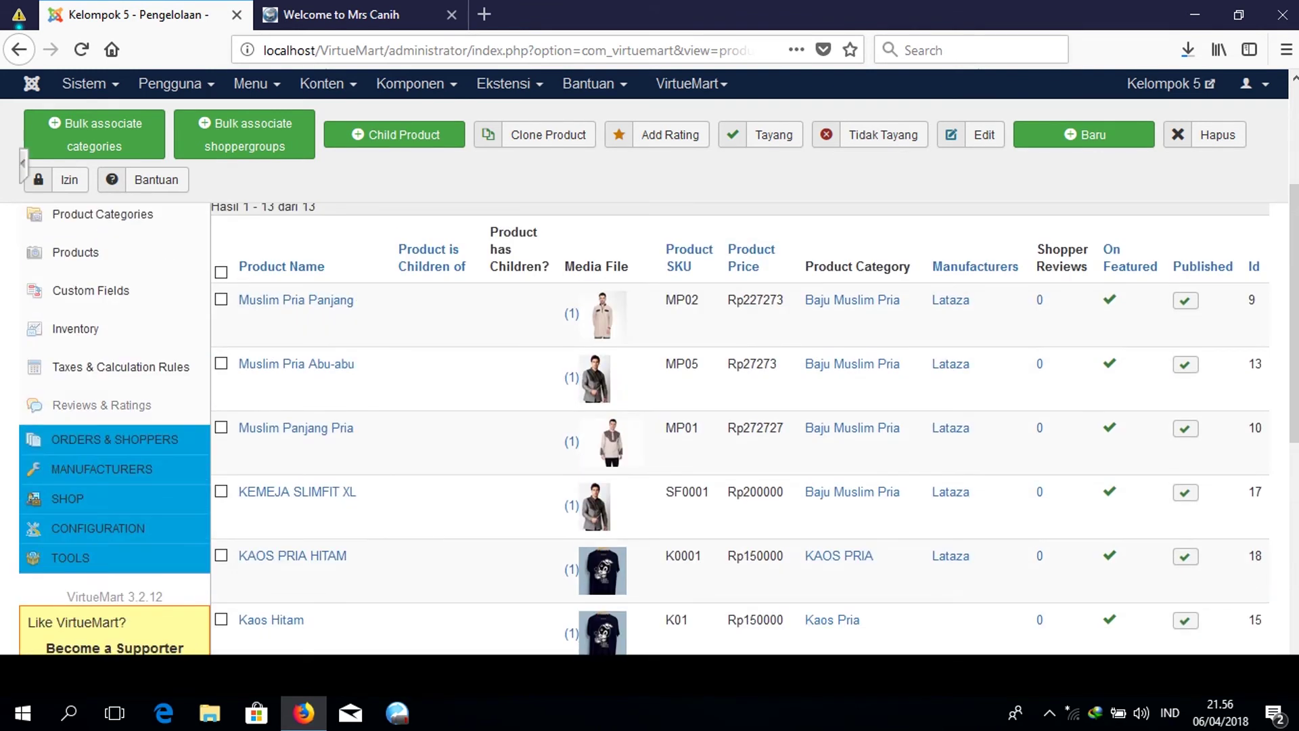
scroll(677, 426, up, 3)
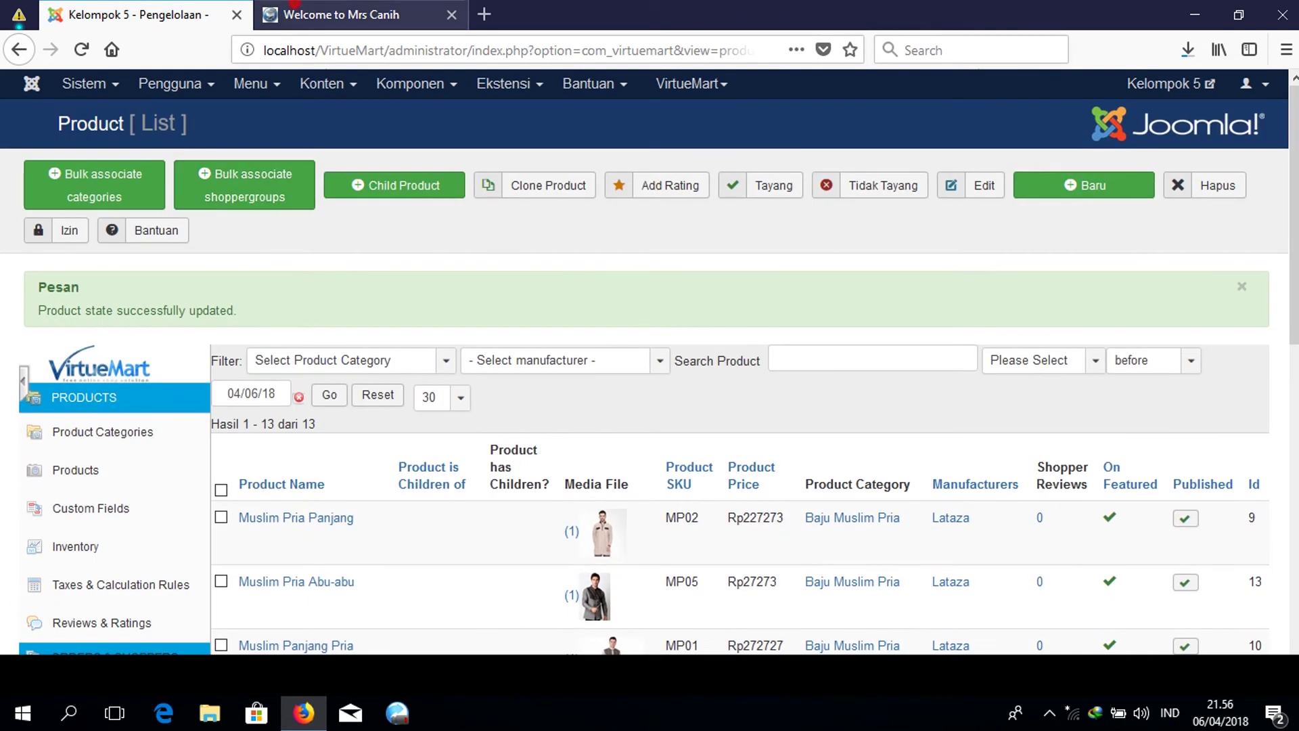
click(331, 14)
scroll(677, 358, up, 10)
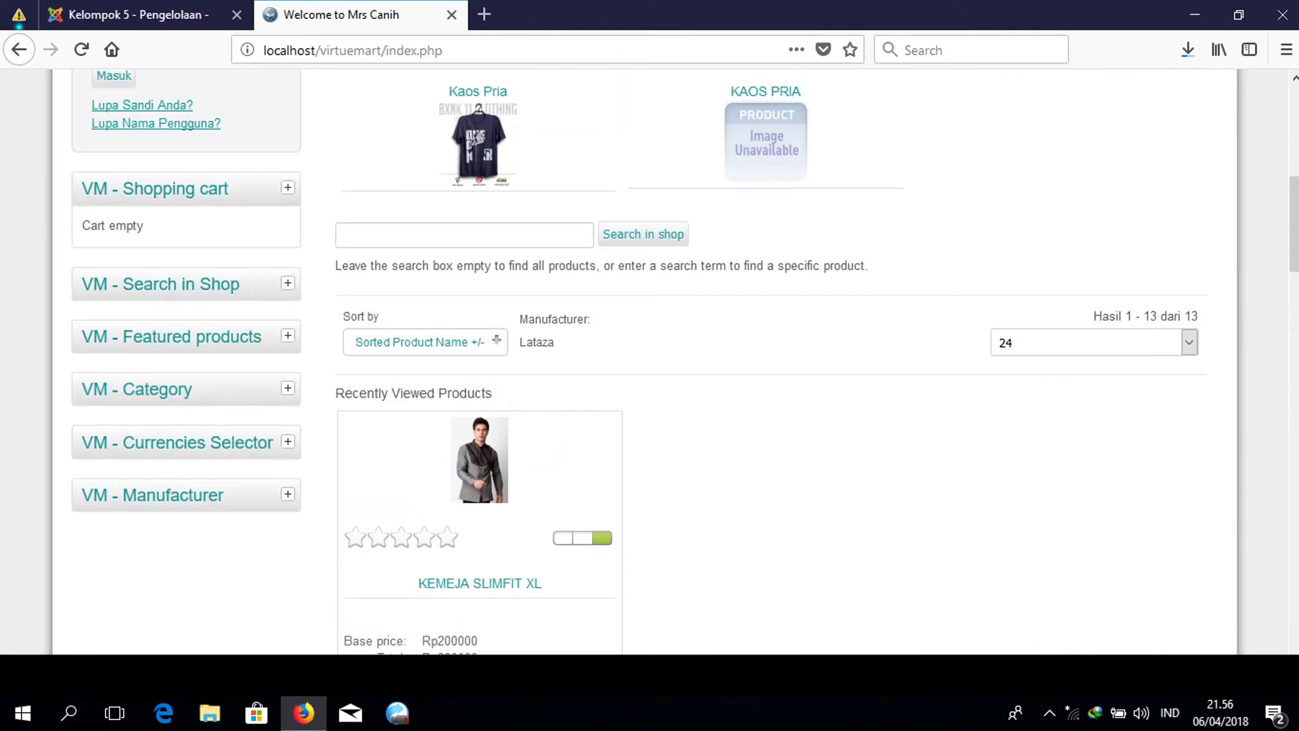
Reload the shop home page and scroll through the product listings.
scroll(676, 358, up, 8)
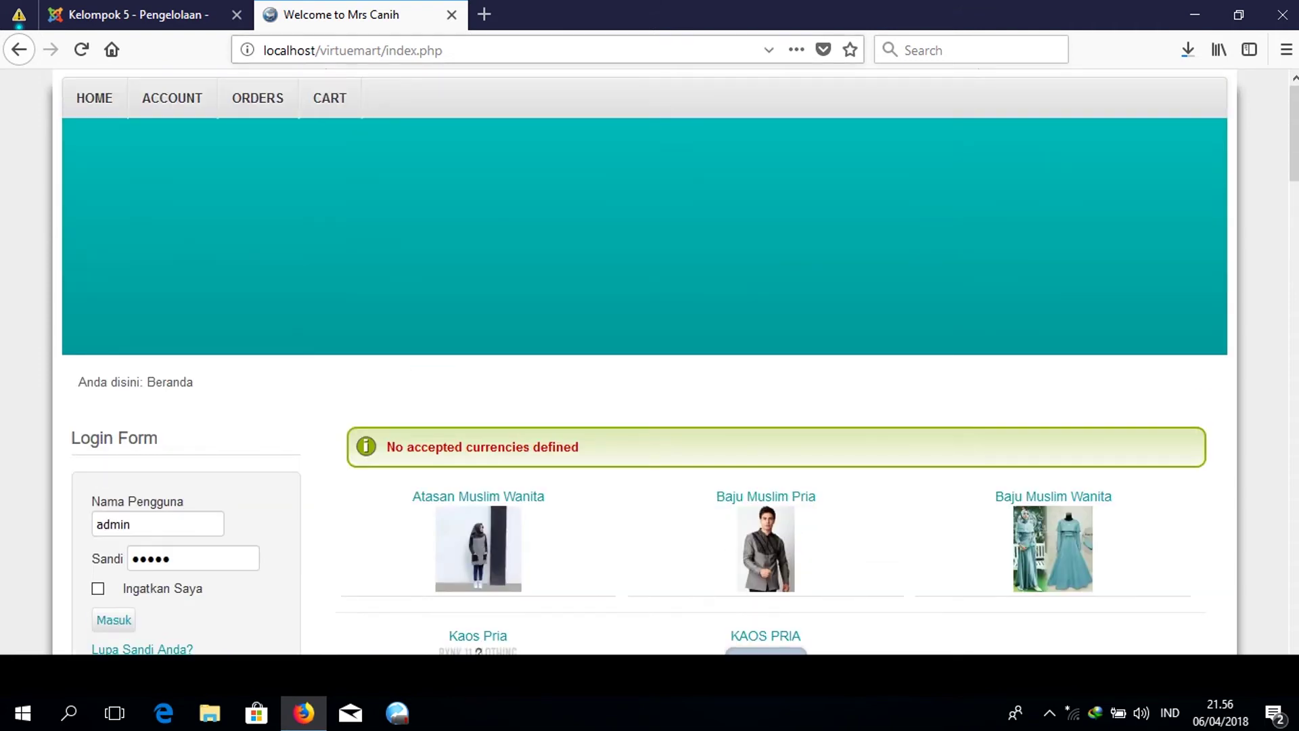
click(386, 53)
key(Return)
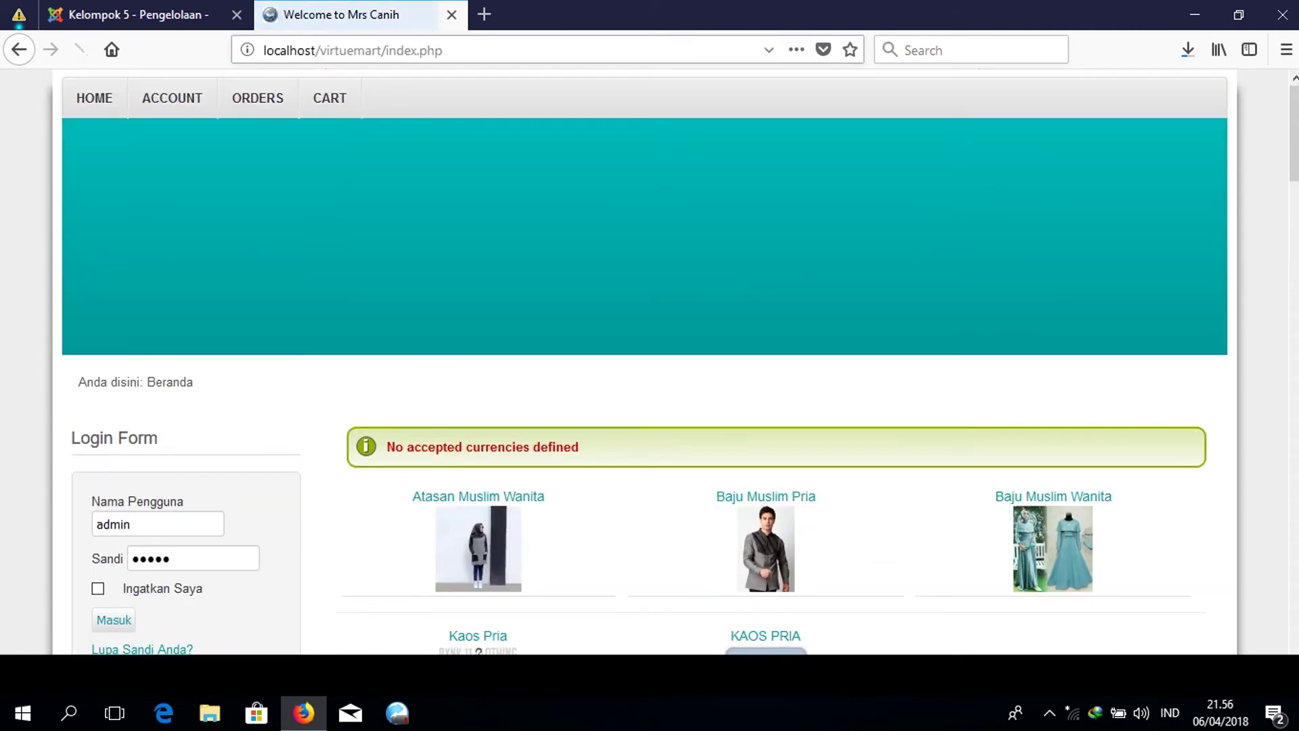
scroll(649, 359, down, 20)
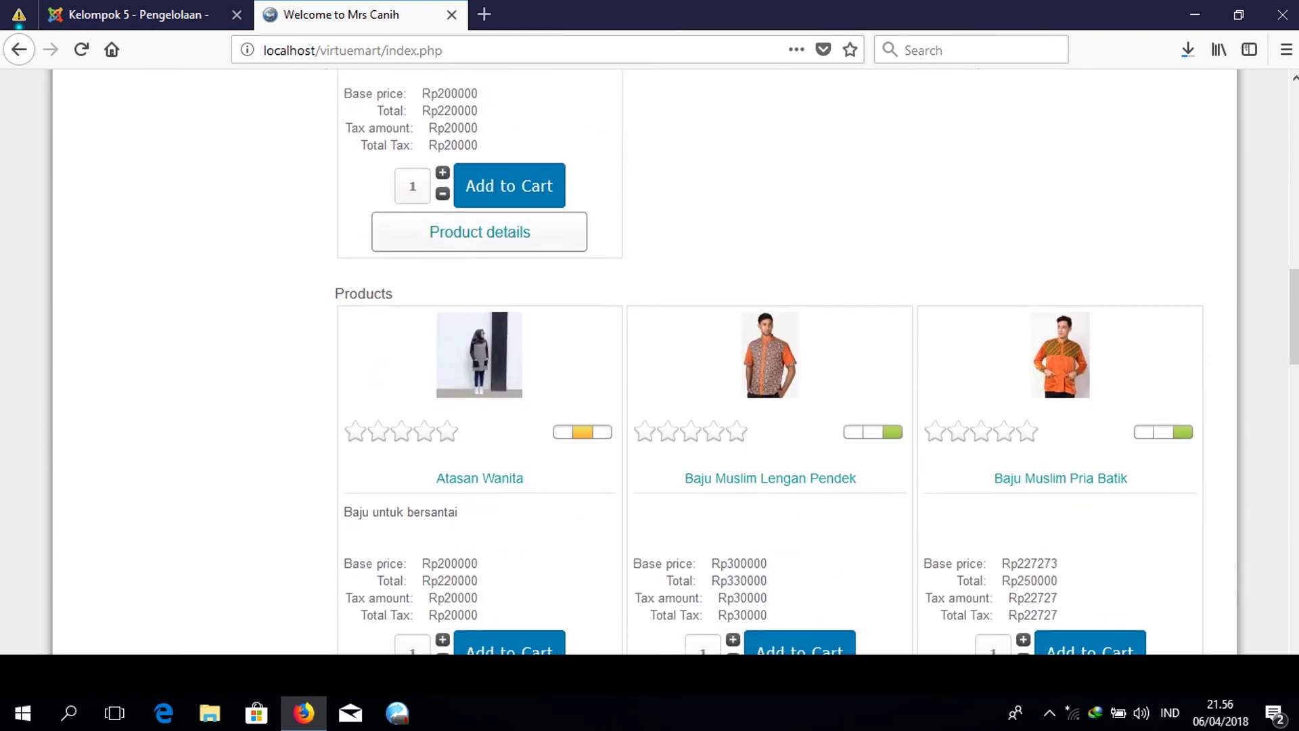
scroll(770, 362, down, 8)
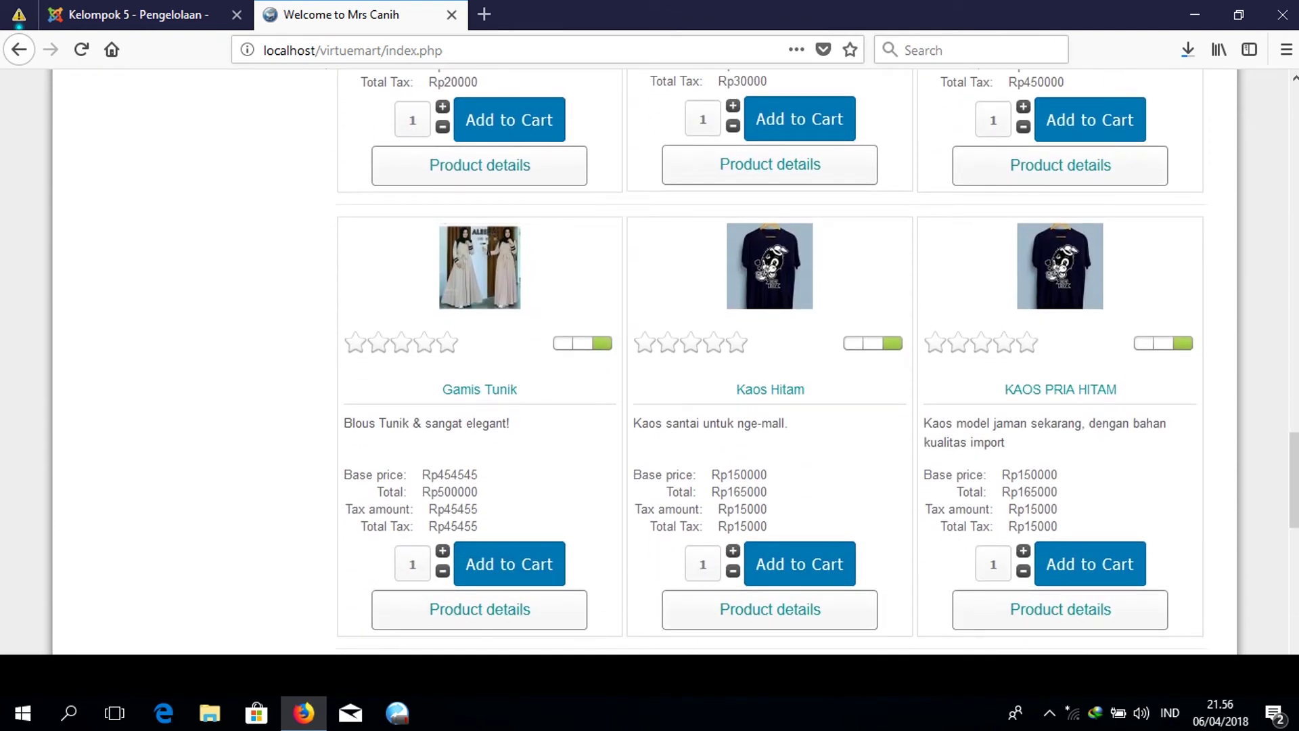
Inspect the KAOS PRIA HITAM listing at Rp150000, then return to the admin product list.
drag(924, 421, 1107, 424)
click(1104, 424)
drag(996, 442, 650, 470)
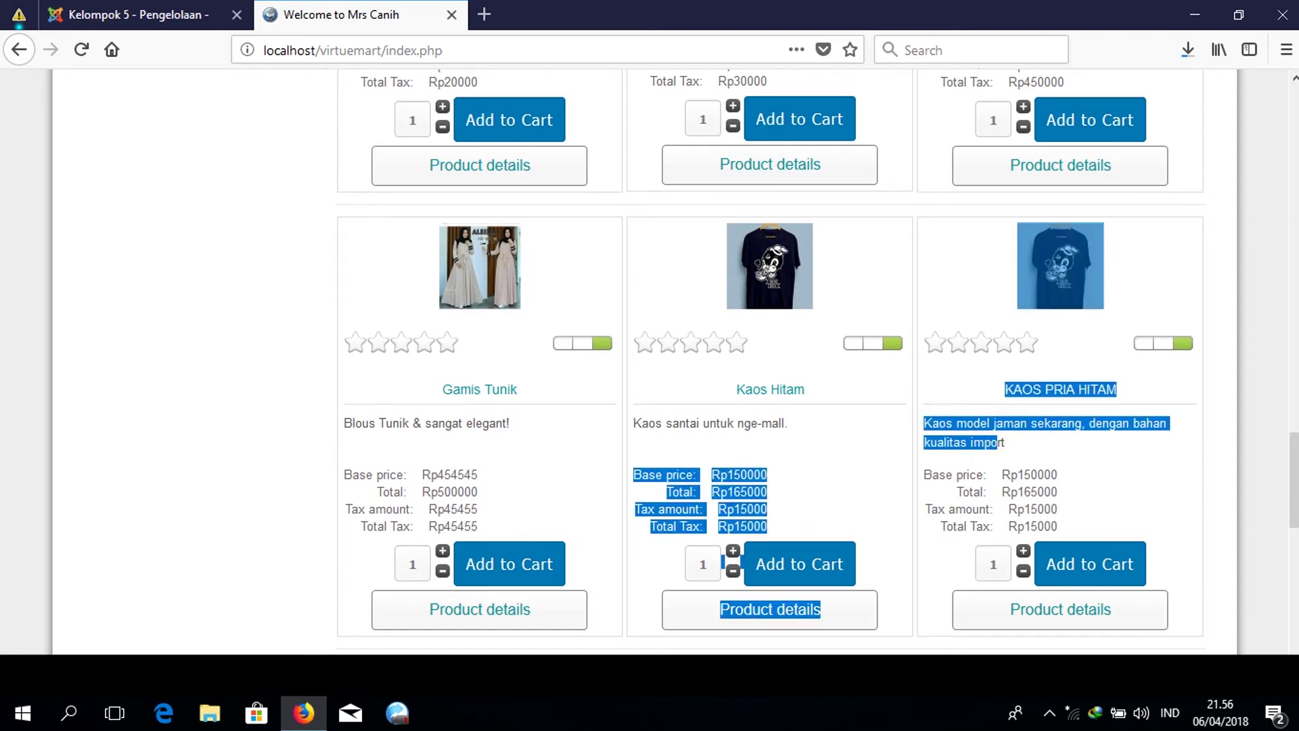
drag(1058, 441, 937, 423)
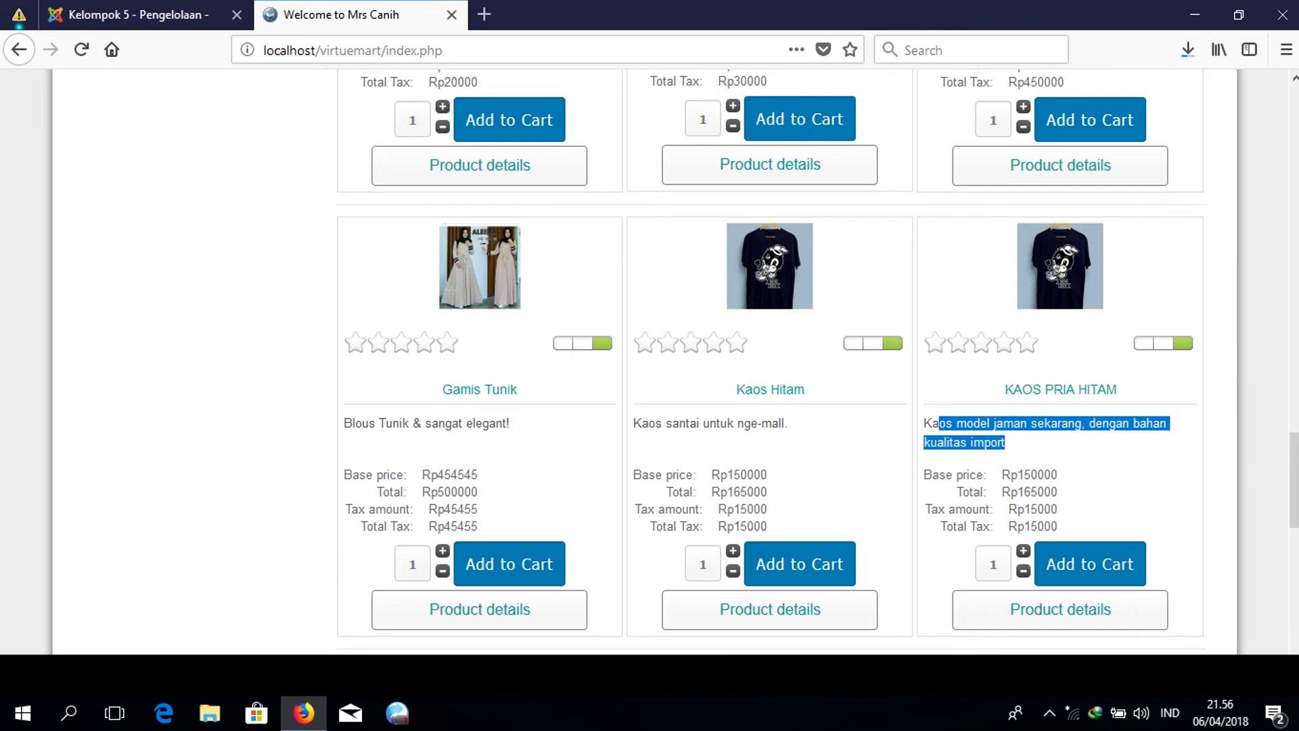
scroll(770, 362, down, 10)
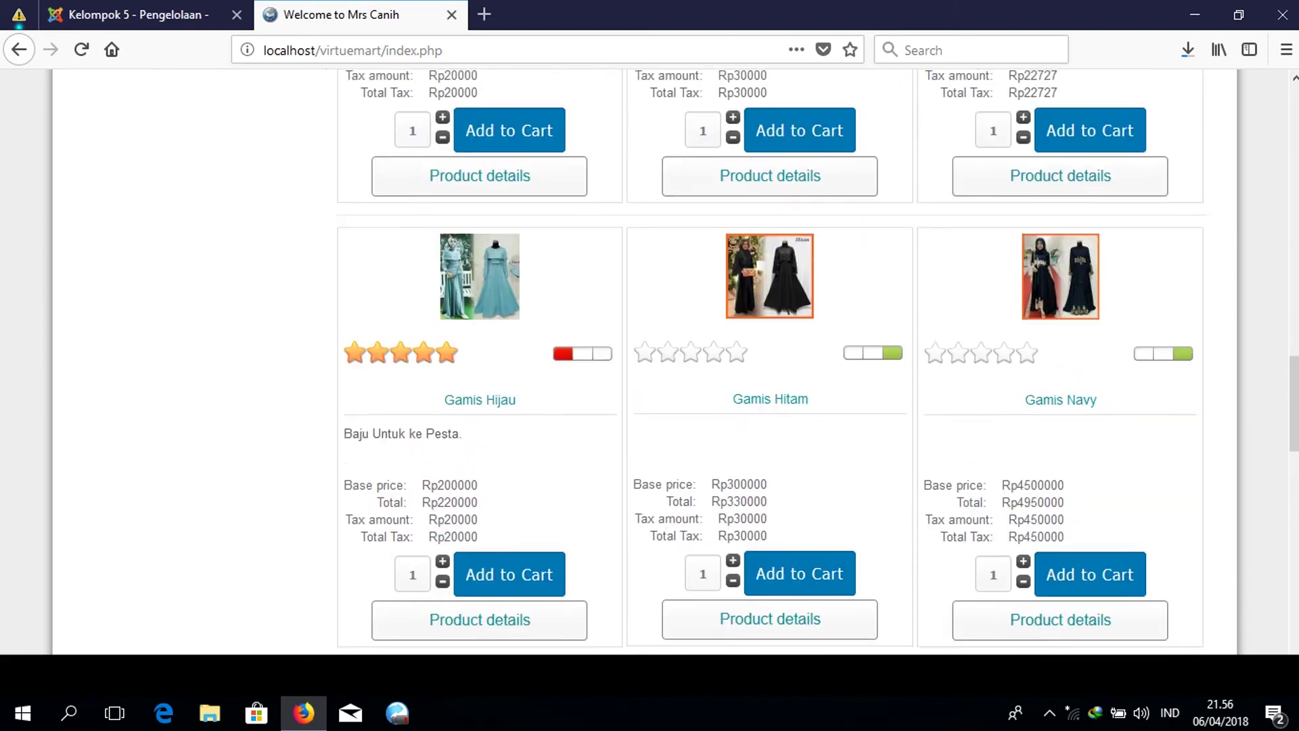
scroll(770, 361, up, 3)
key(ctrl+Page_Up)
scroll(676, 406, down, 3)
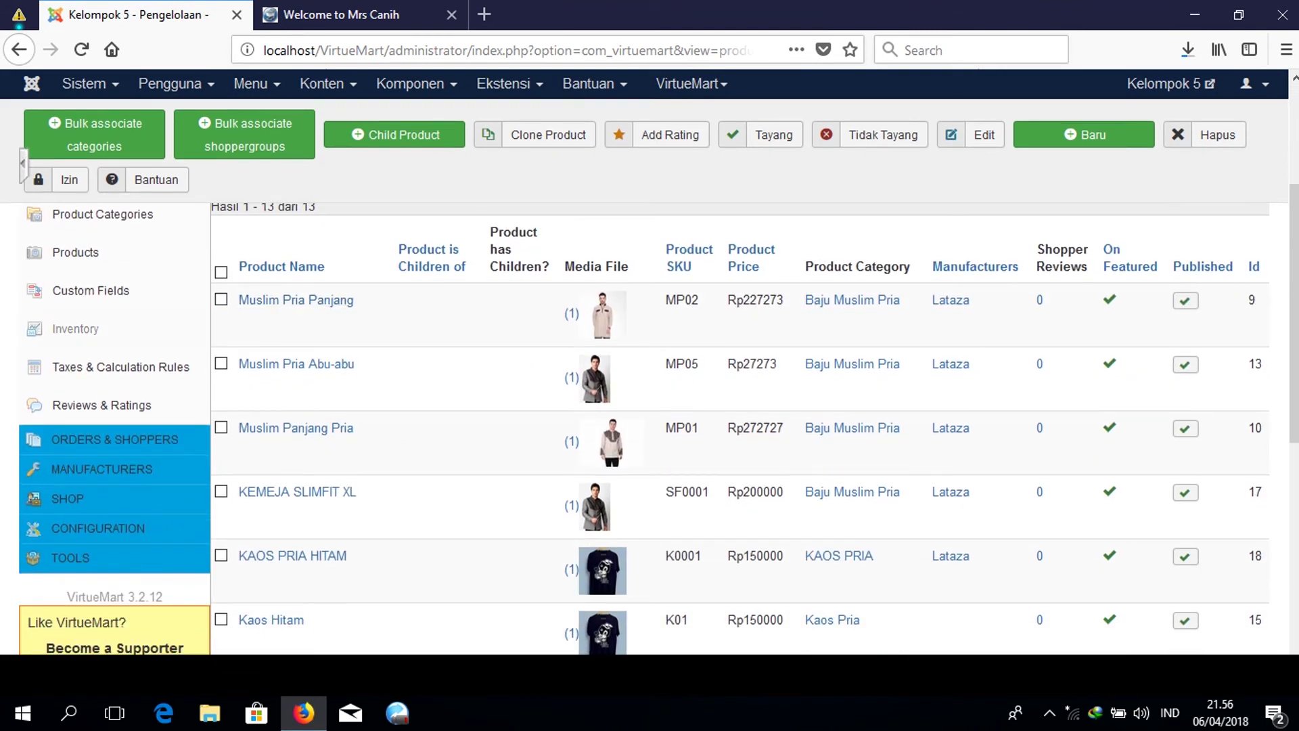
Review the Inventory stock list, then open Taxes & Calculation Rules showing the PPN 10% rule.
click(148, 326)
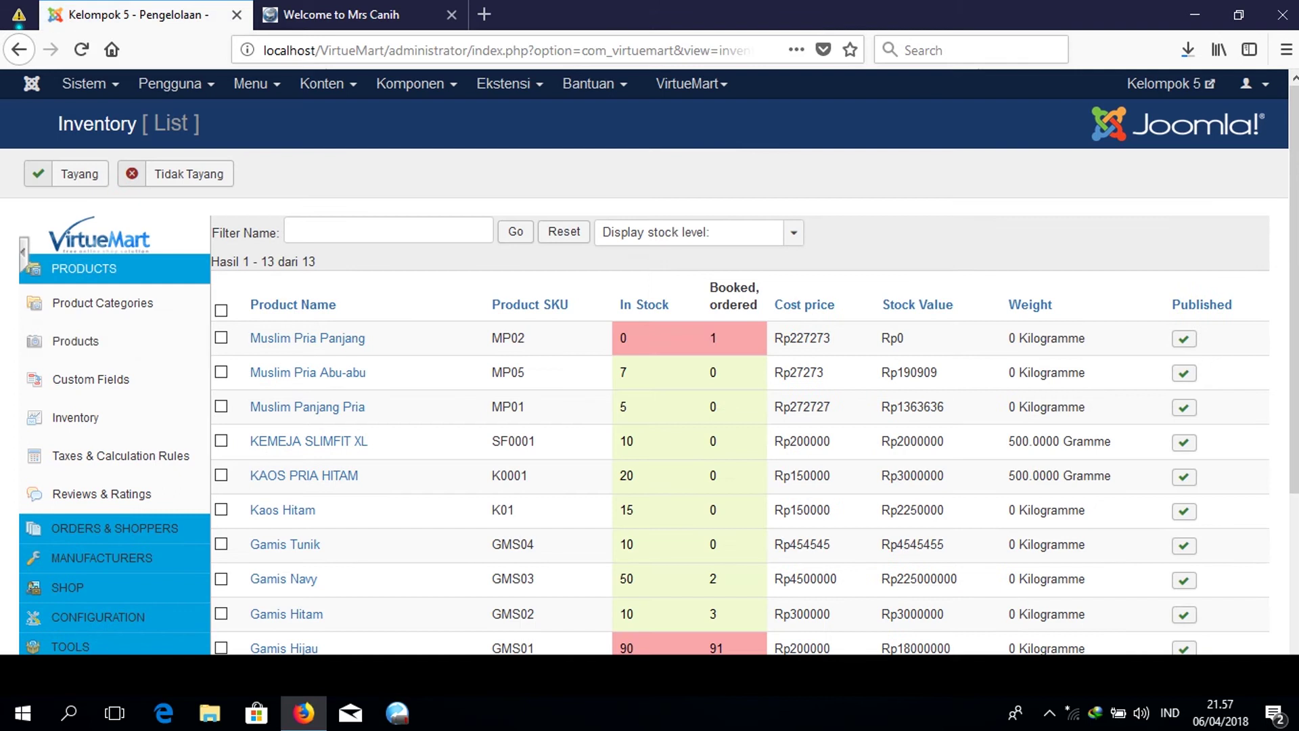
scroll(649, 406, down, 4)
scroll(650, 406, up, 4)
click(165, 454)
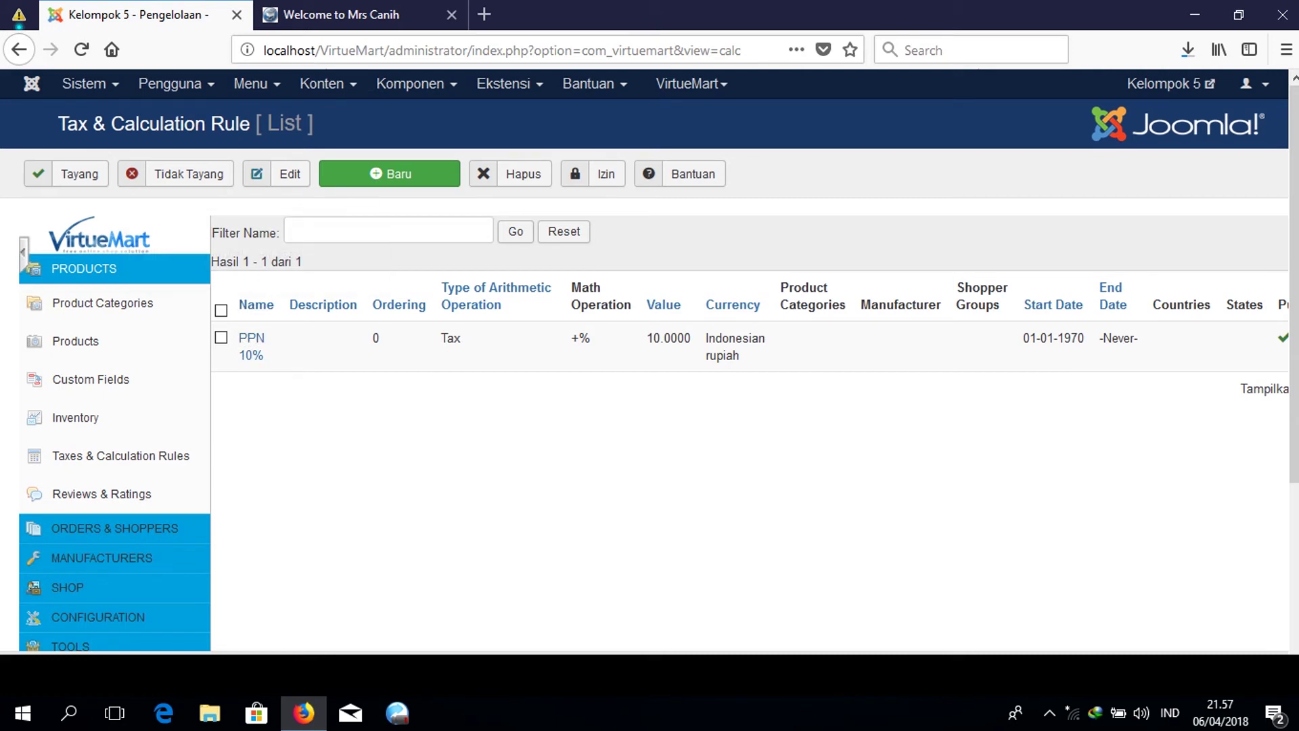
Look over the storefront page in the shop tab.
click(338, 13)
scroll(771, 359, down, 2)
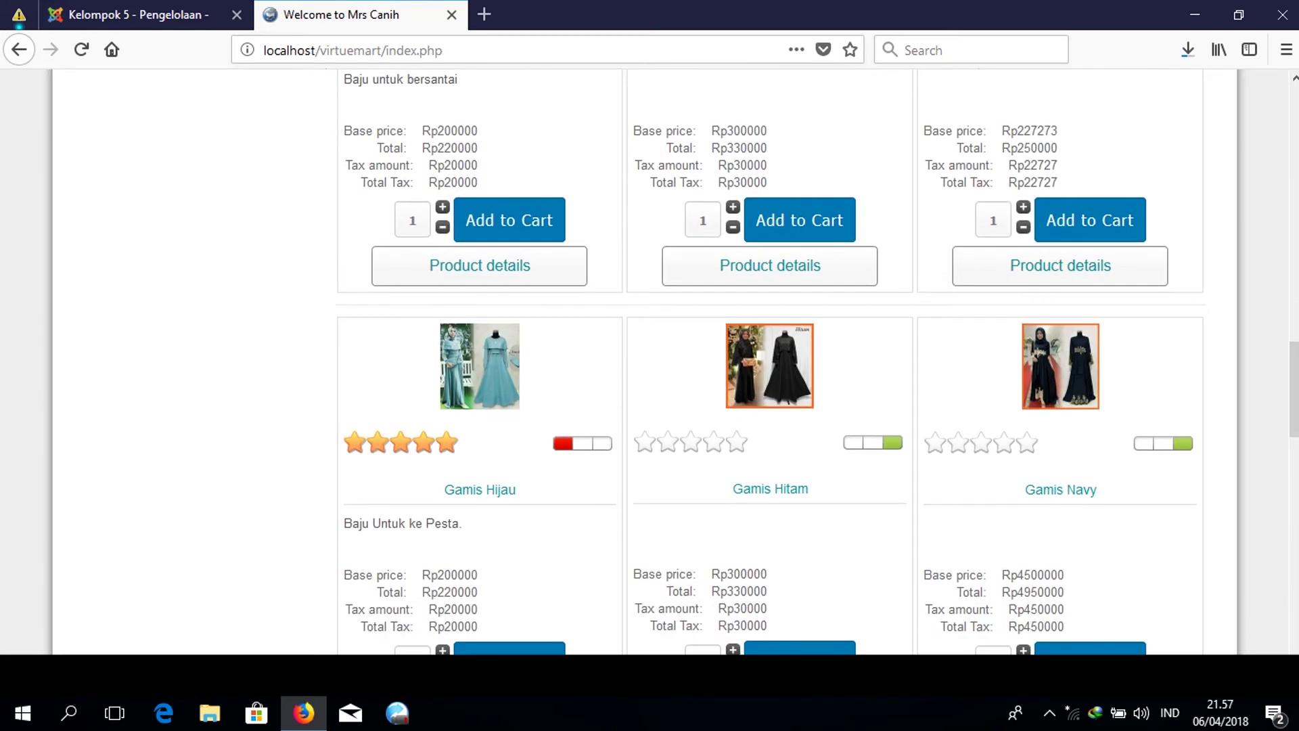
scroll(772, 358, up, 5)
scroll(771, 359, down, 10)
drag(938, 532, 1004, 551)
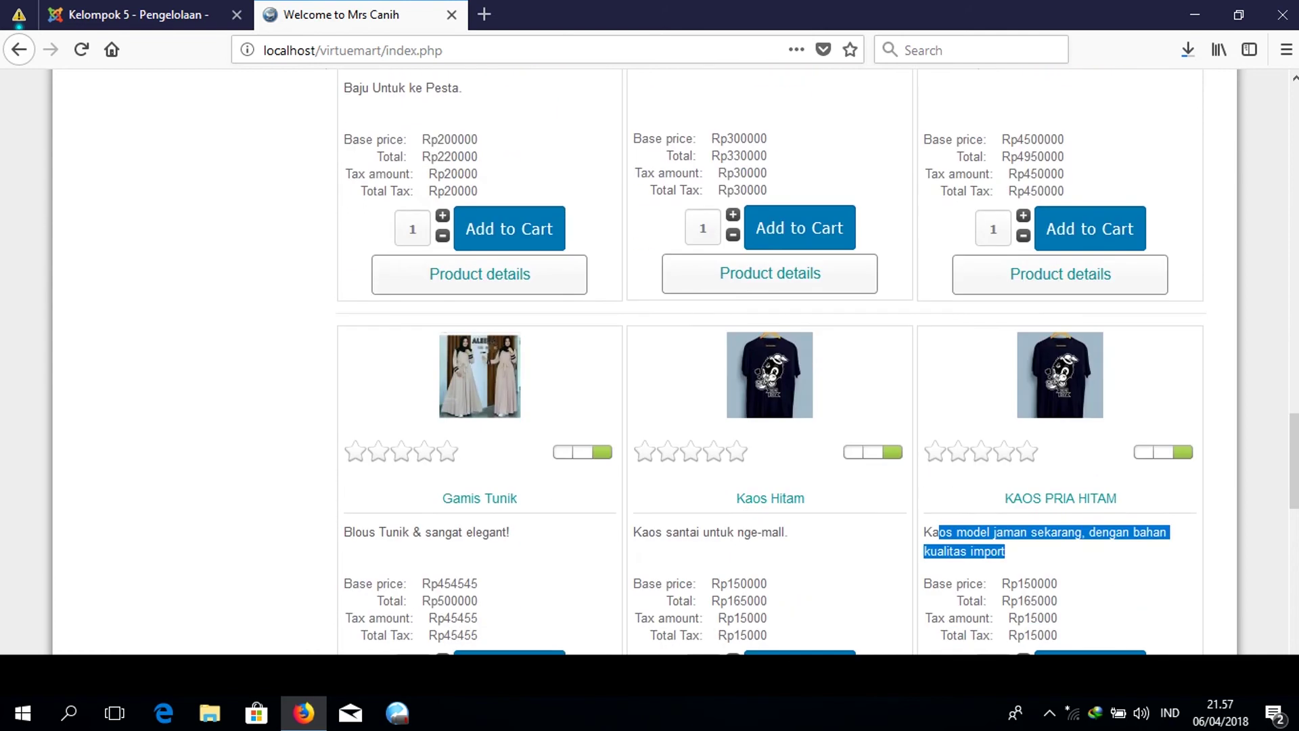
scroll(771, 358, down, 5)
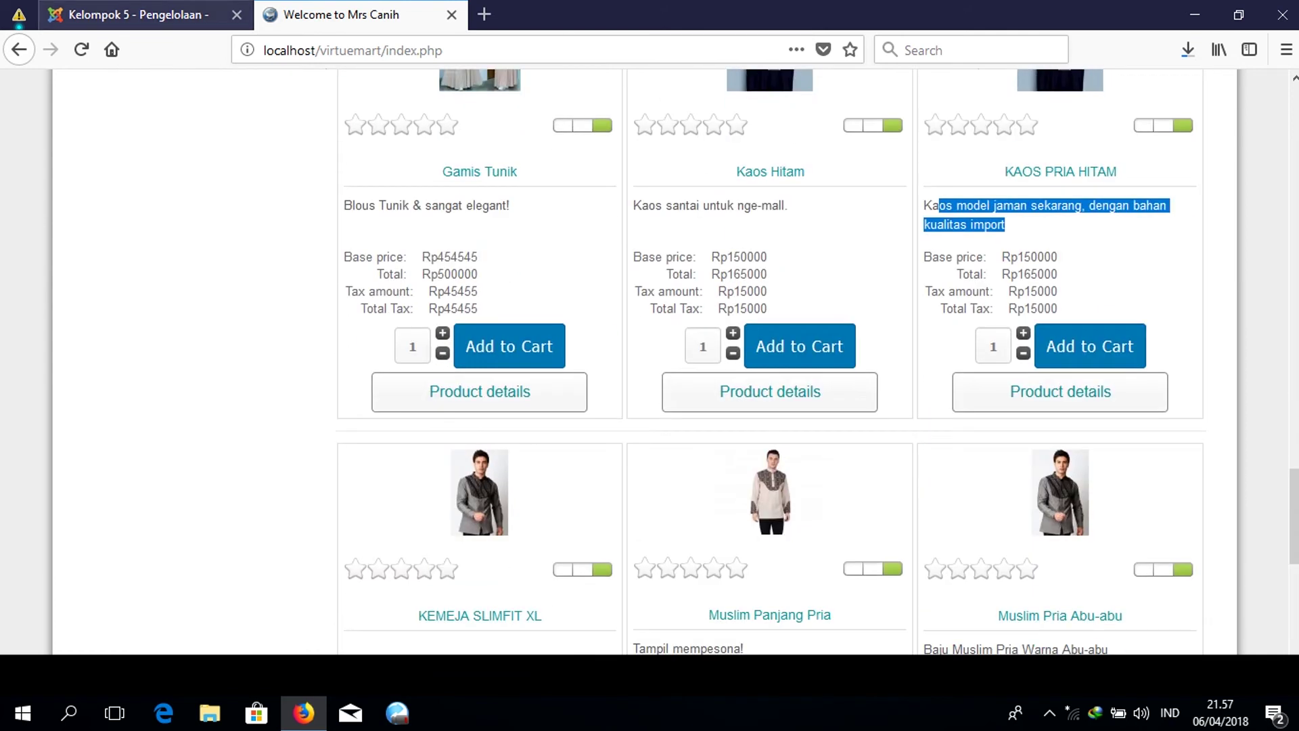
Review the 12 orders under ORDERS & SHOPPERS > Orders, then return to the storefront.
click(128, 14)
scroll(88, 534, down, 2)
scroll(88, 405, down, 2)
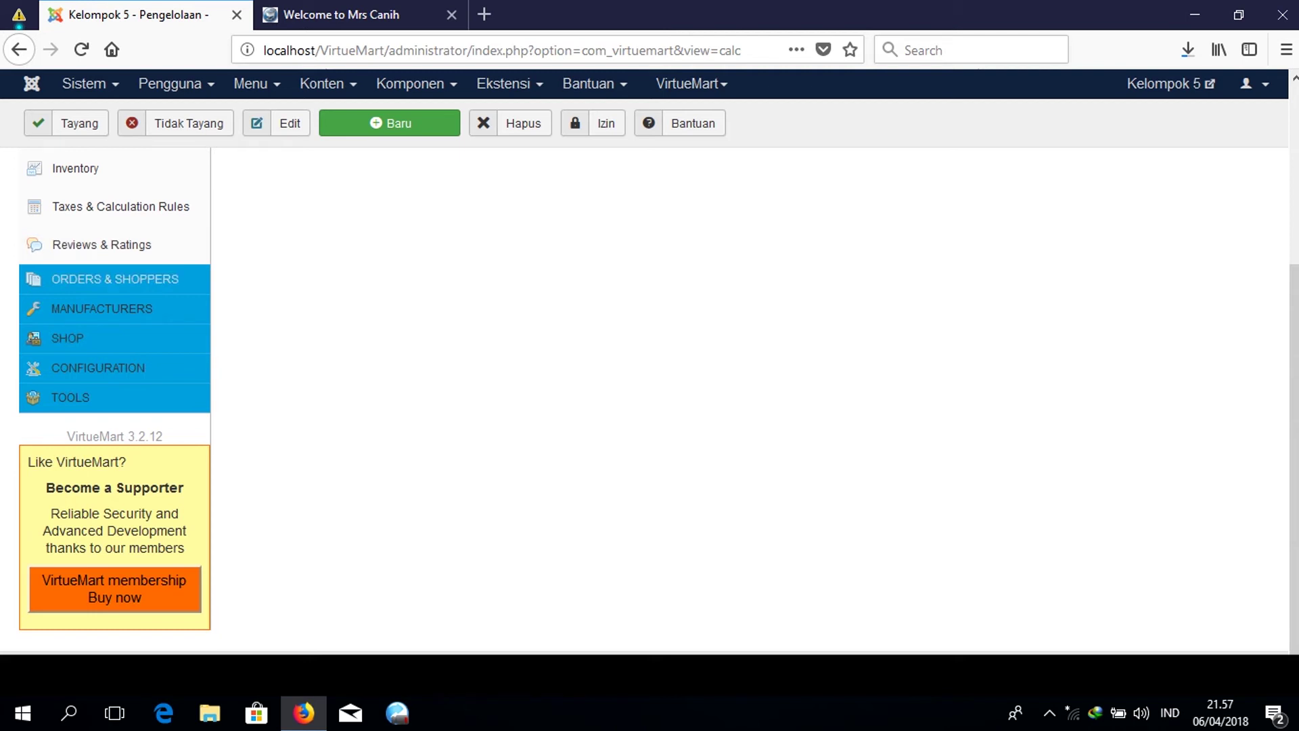
click(131, 277)
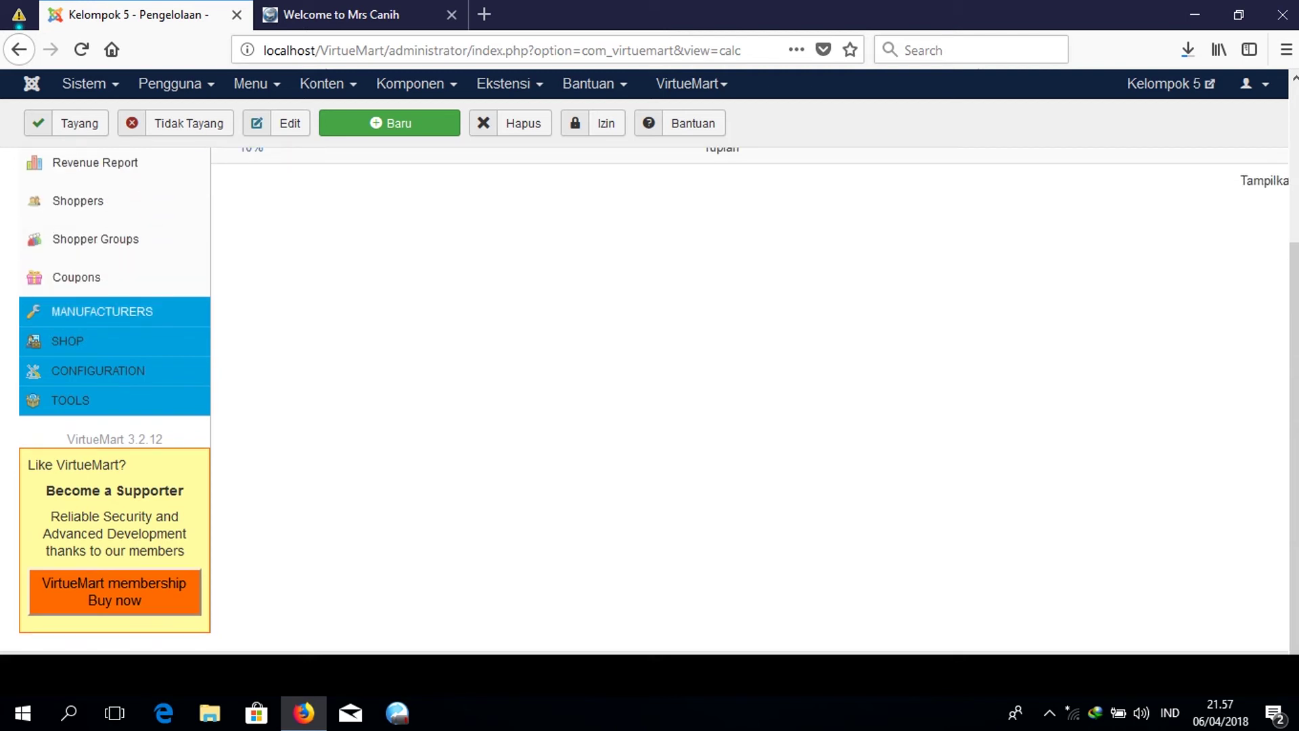
scroll(650, 372, up, 4)
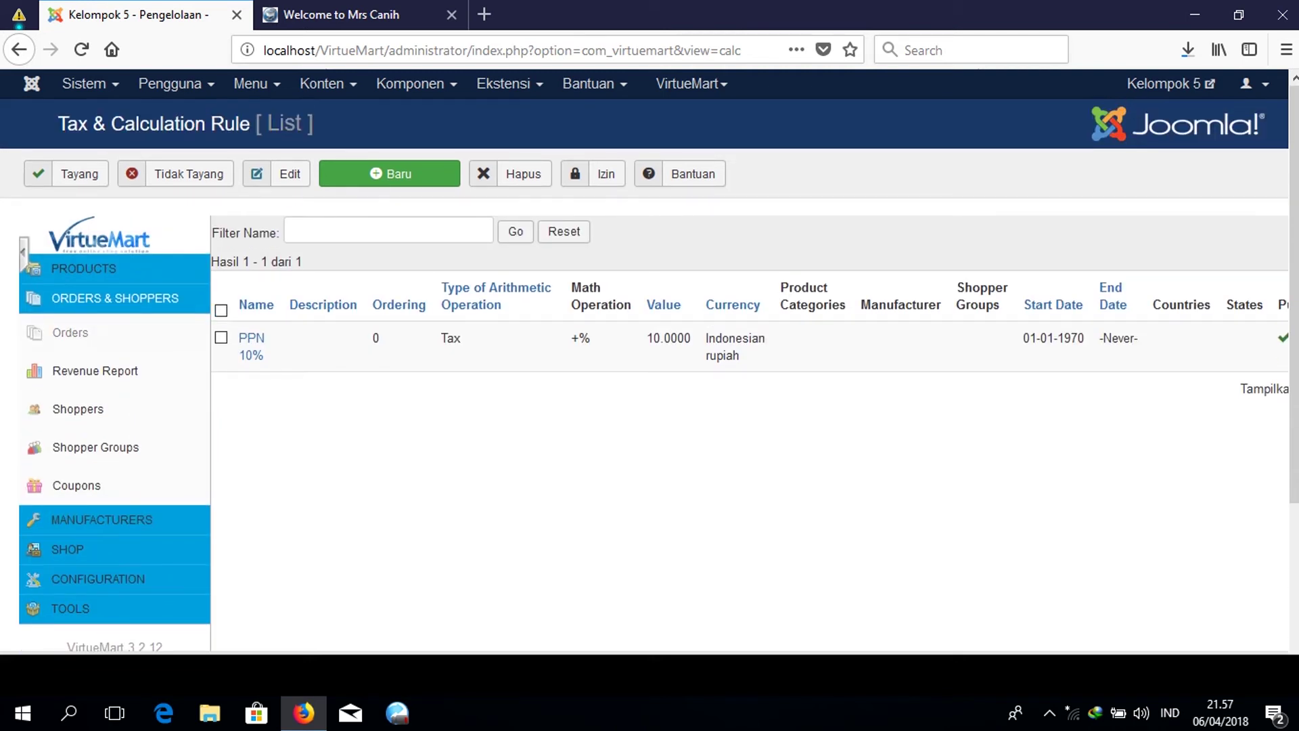
click(116, 330)
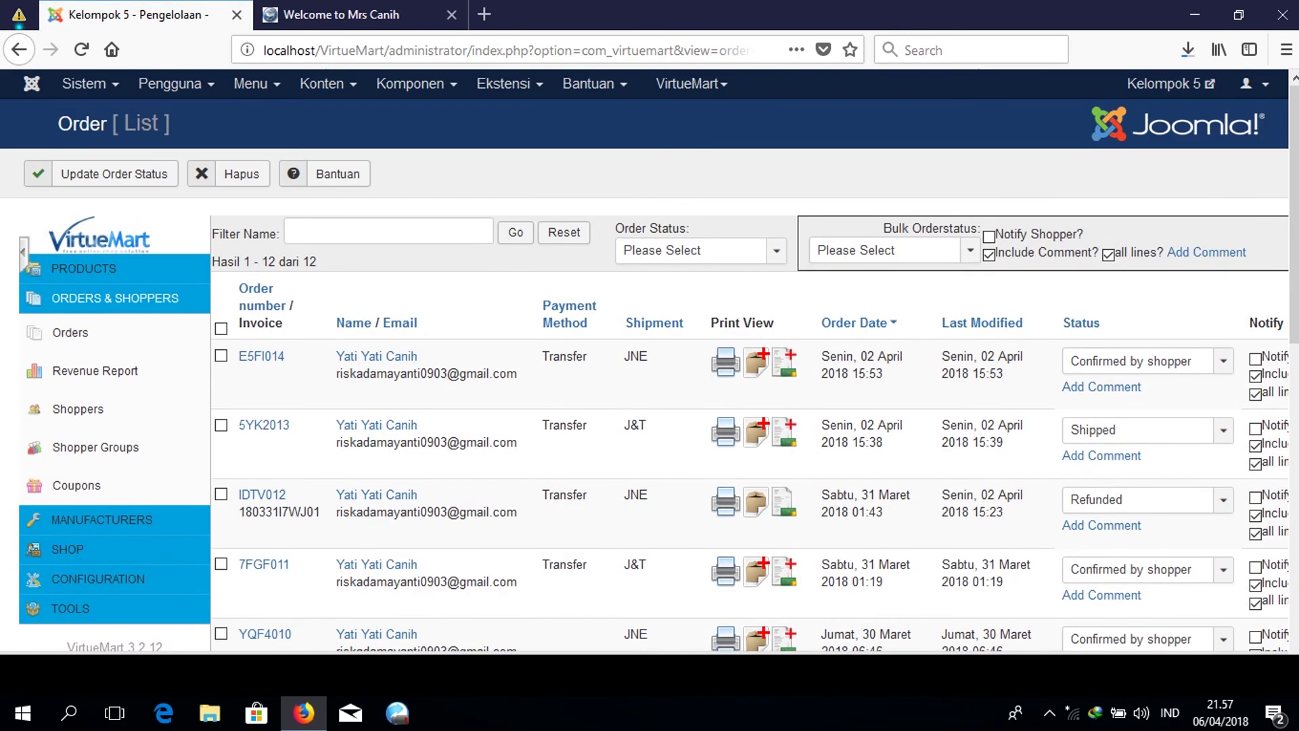
scroll(649, 368, down, 4)
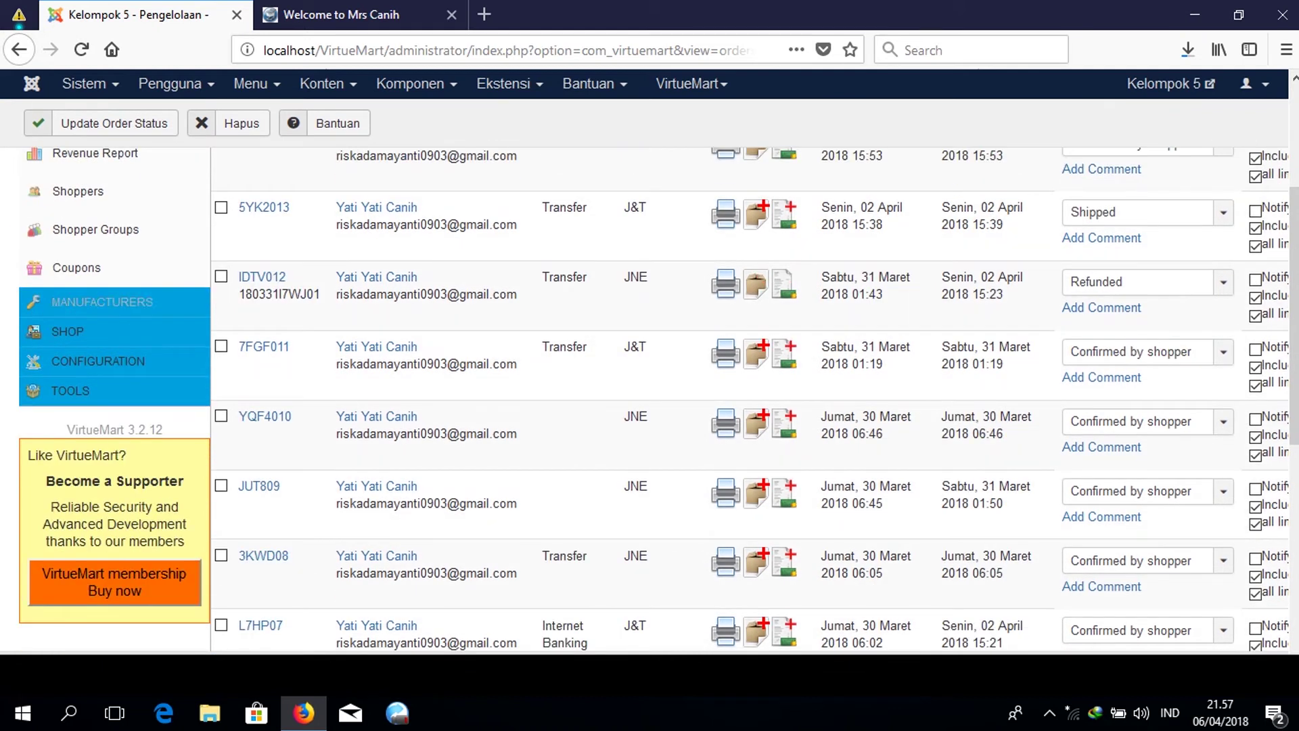
scroll(108, 331, up, 4)
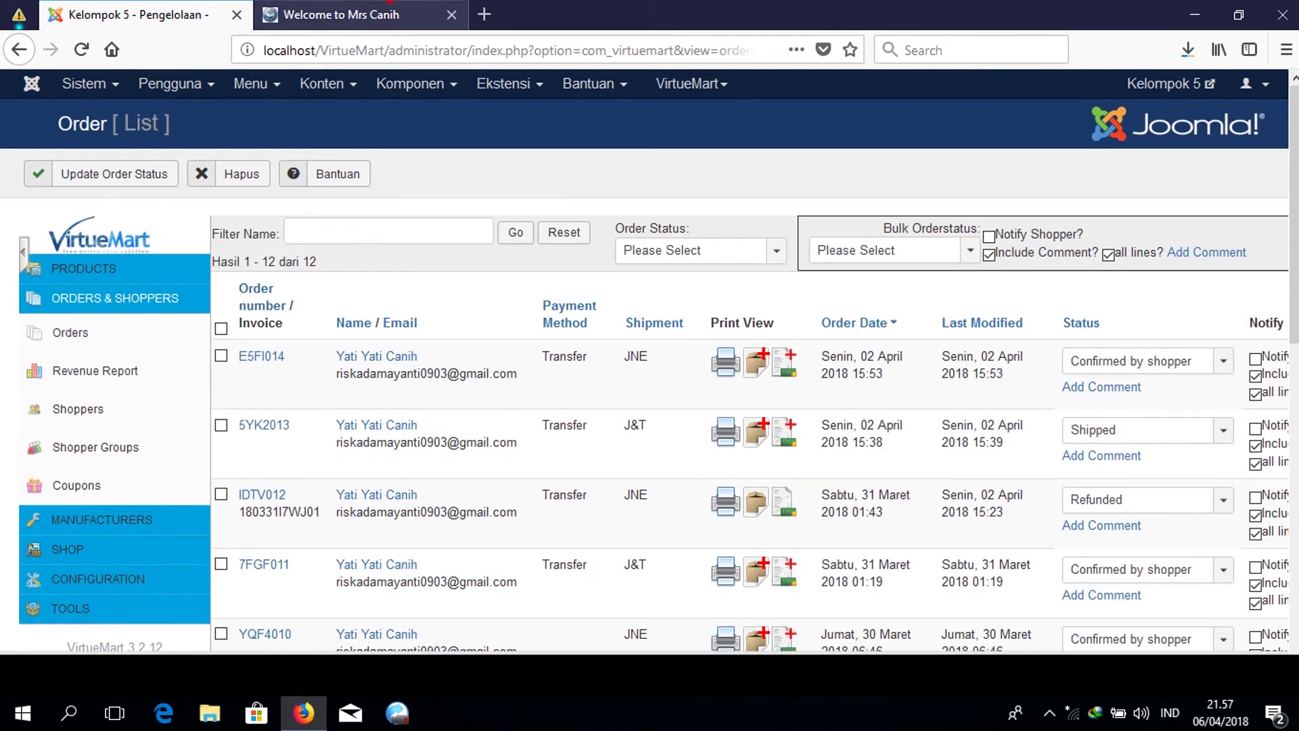
click(358, 14)
scroll(649, 362, up, 20)
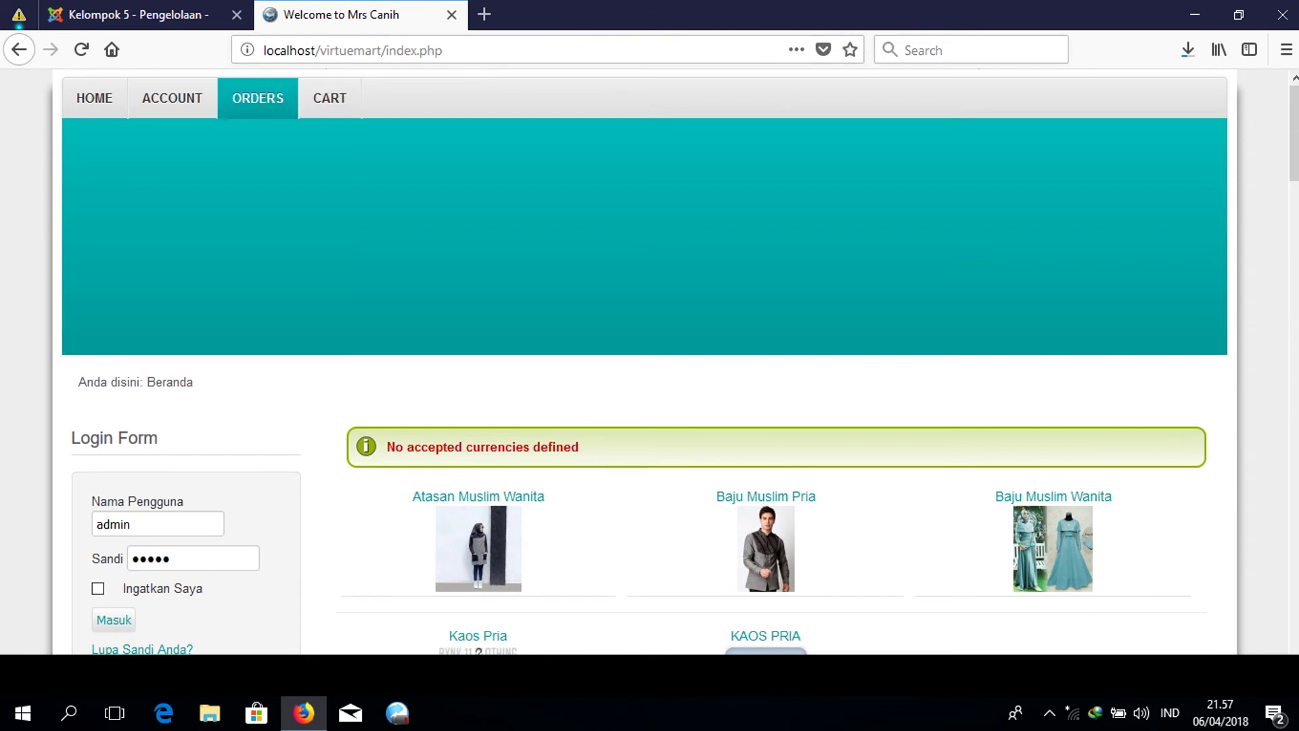
Reload the shop and add KAOS PRIA HITAM to the cart, continuing to shop.
click(112, 103)
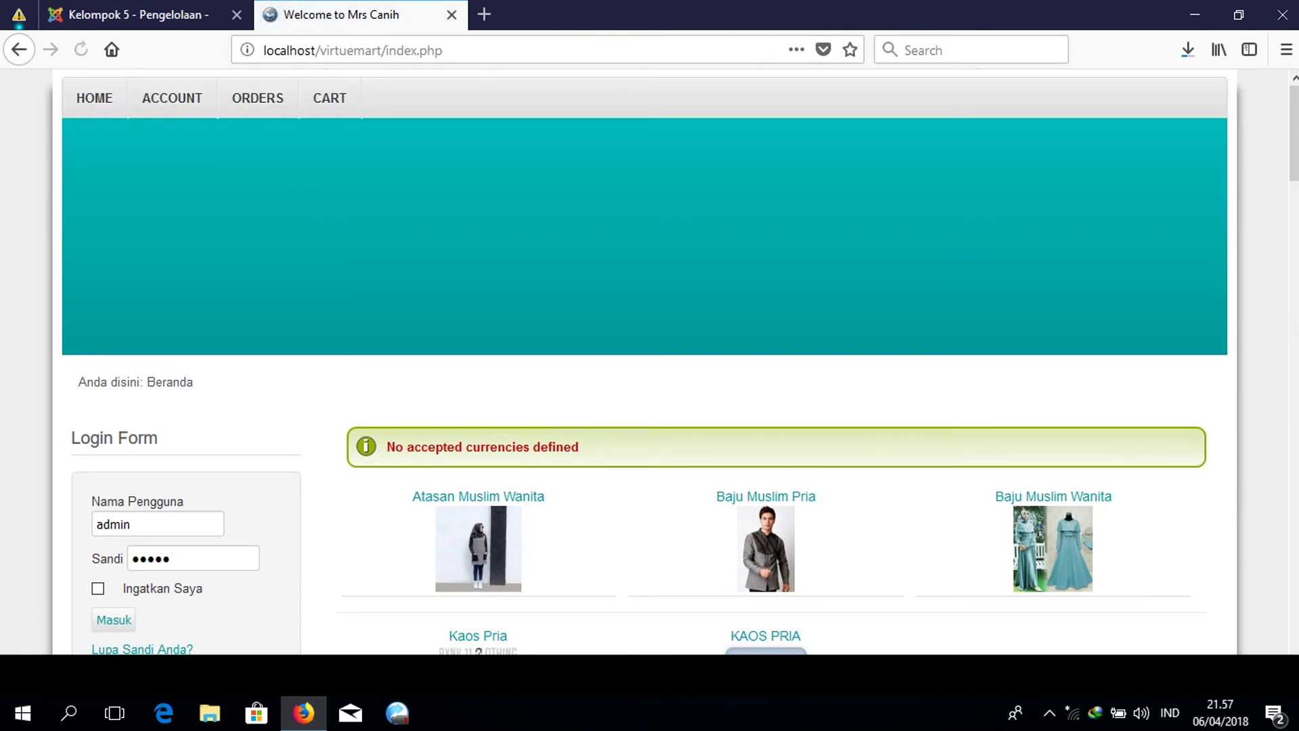
scroll(649, 362, down, 15)
scroll(649, 362, down, 15)
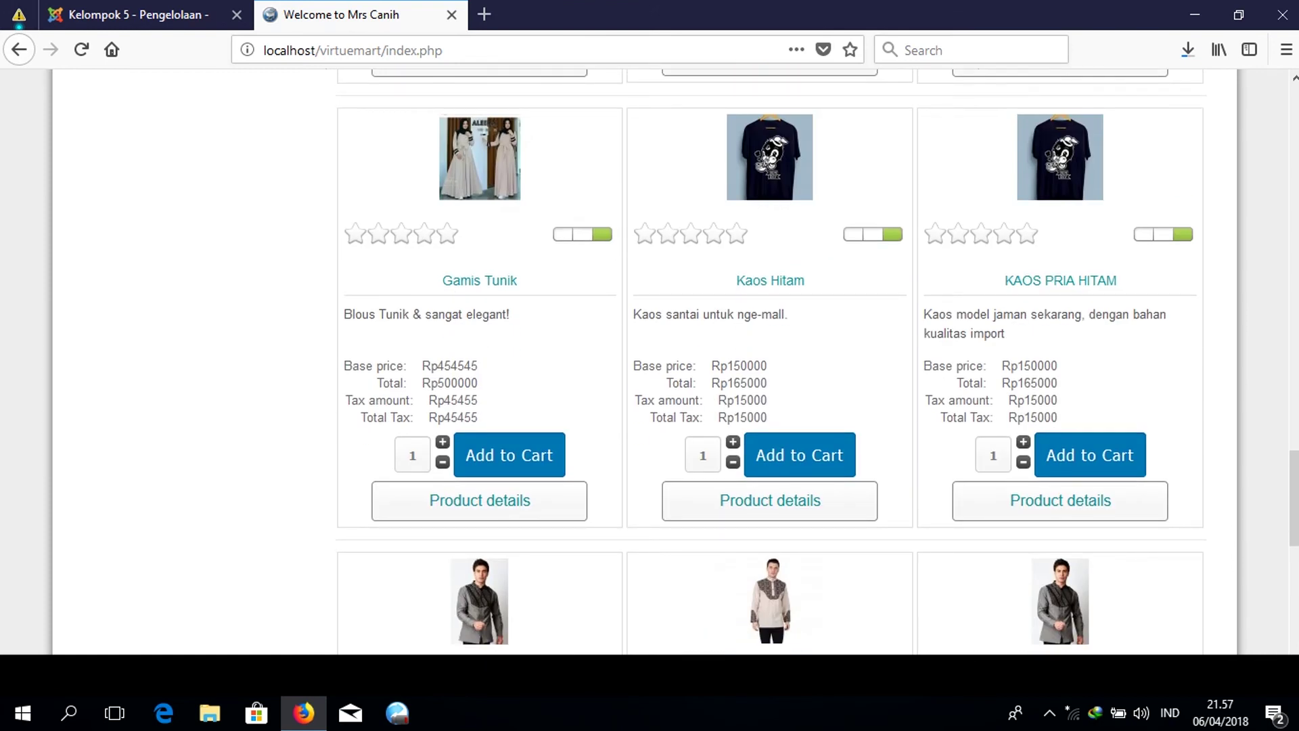
click(1122, 449)
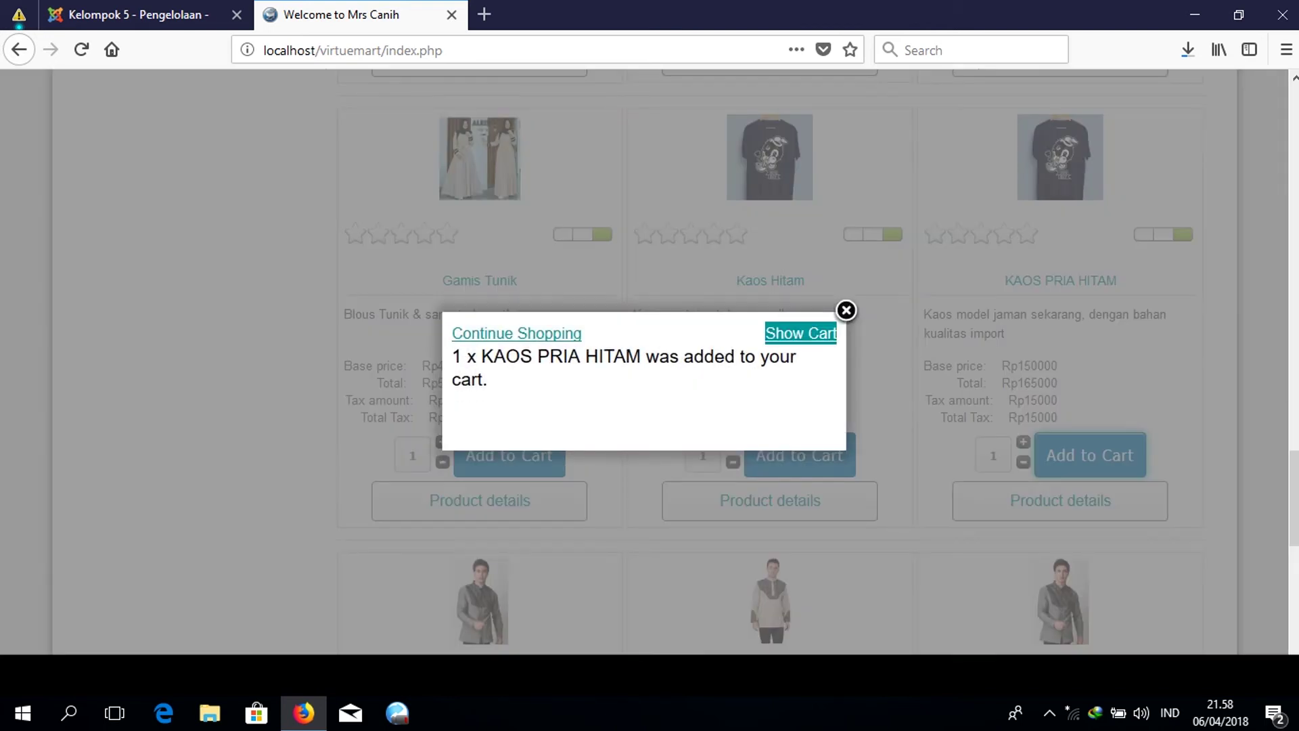
key(shift+Tab)
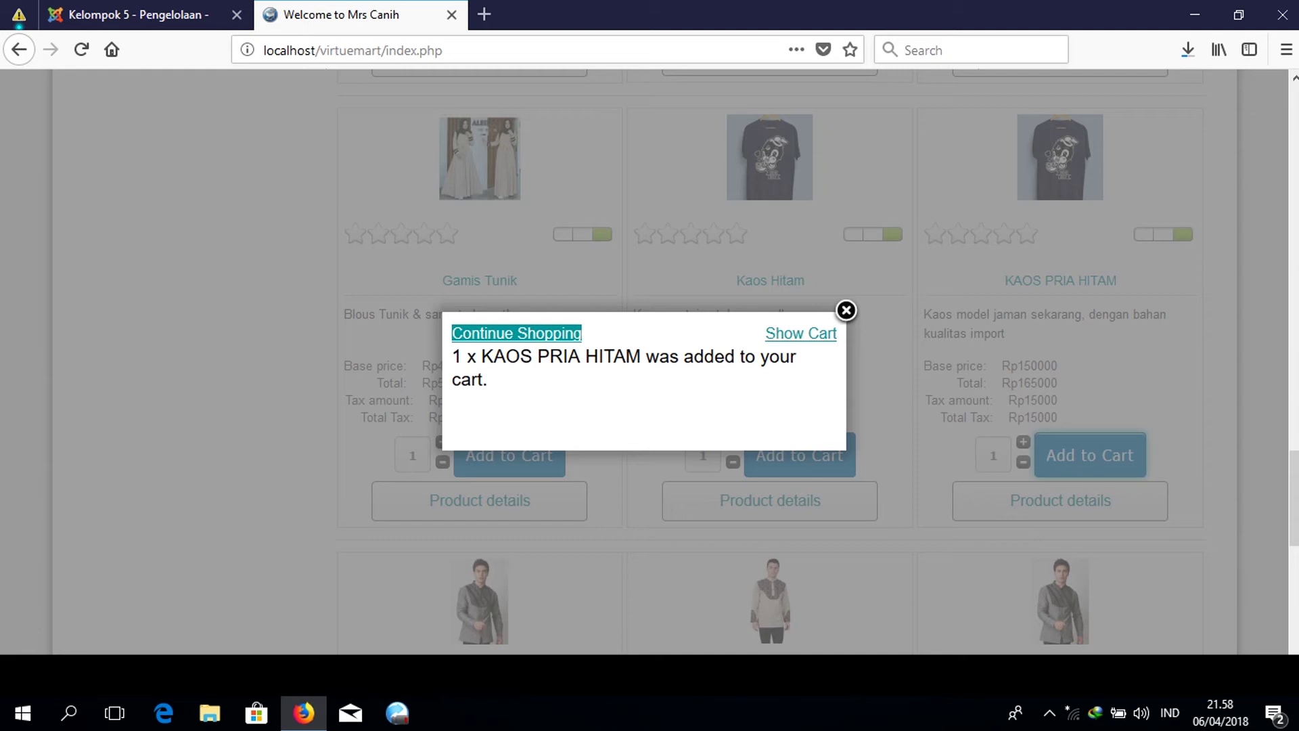
key(shift+Tab)
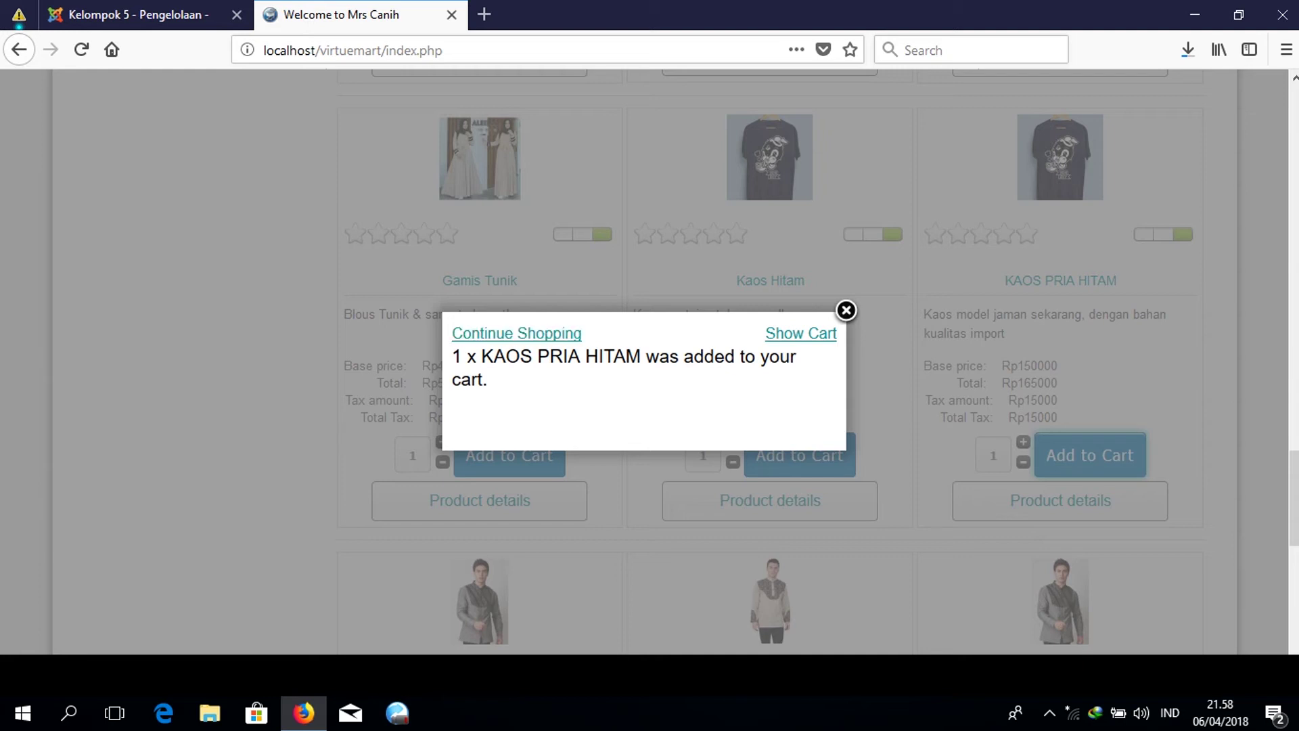
key(Tab)
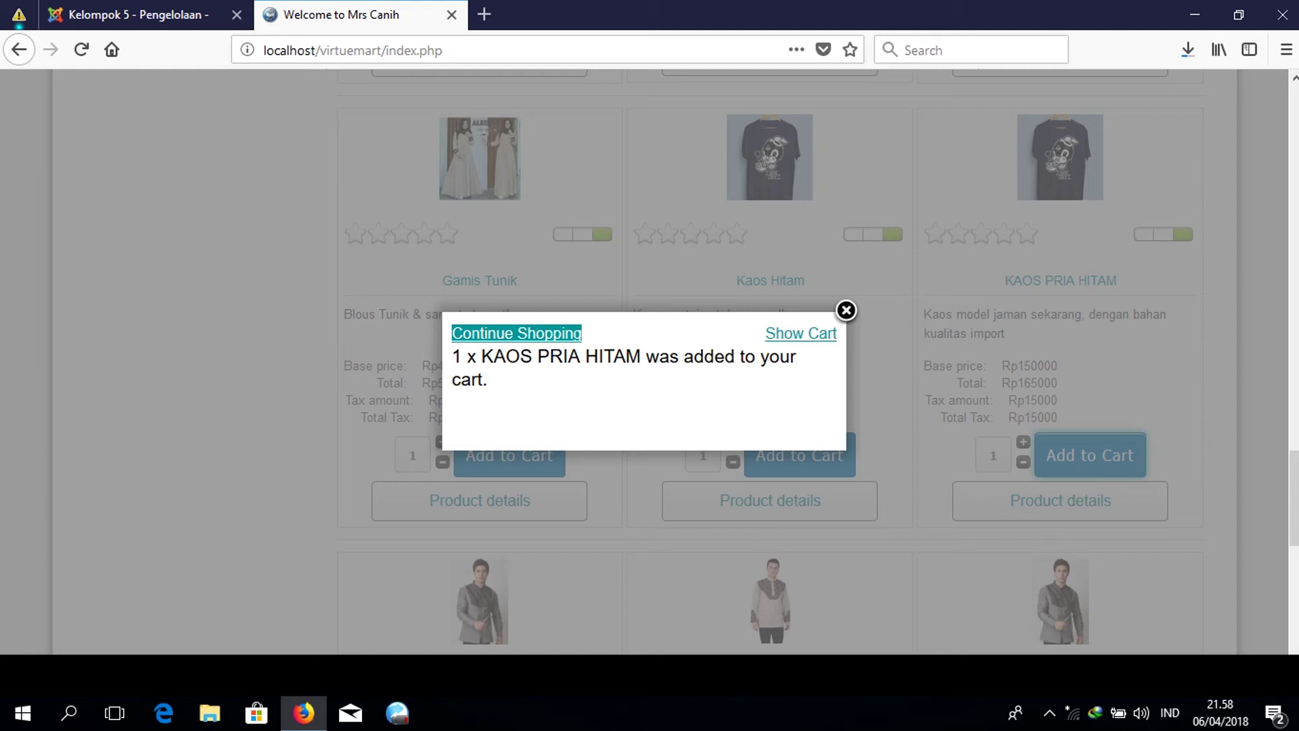
key(Return)
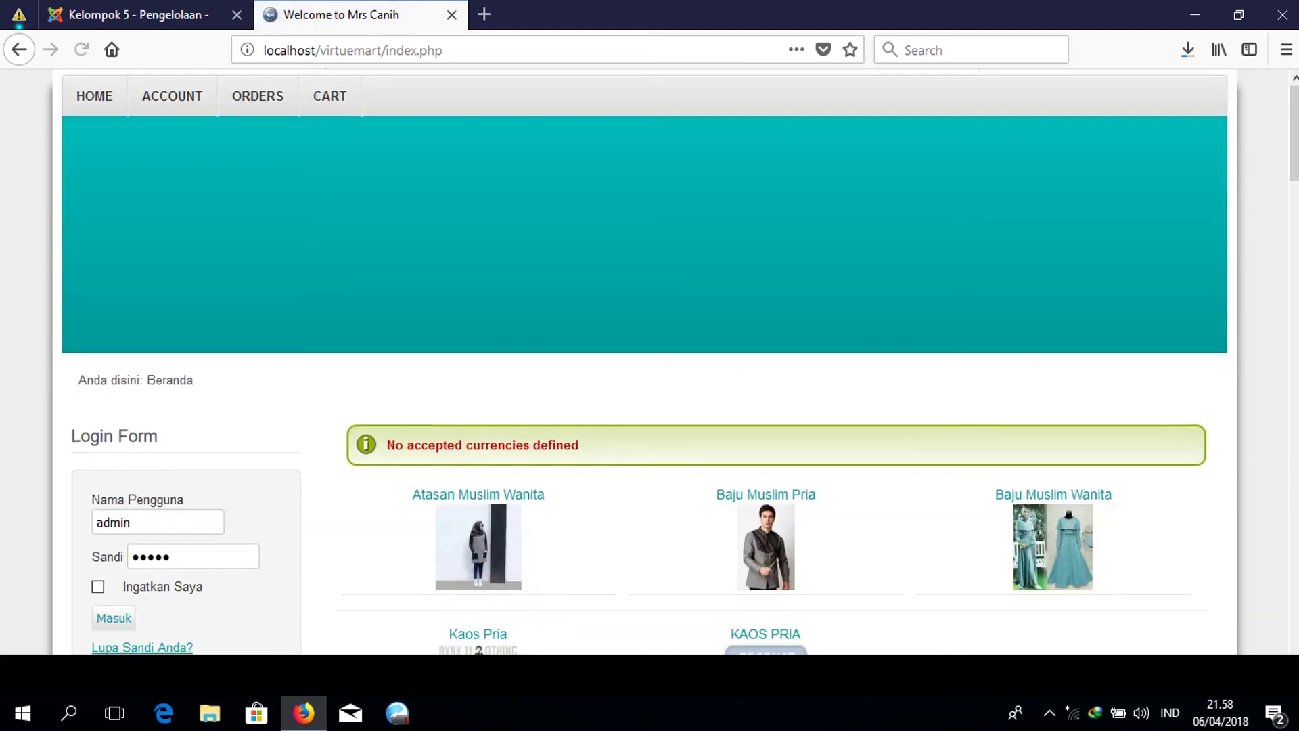
Add Gamis Tunik to the cart and view the cart listing both products.
scroll(646, 362, down, 15)
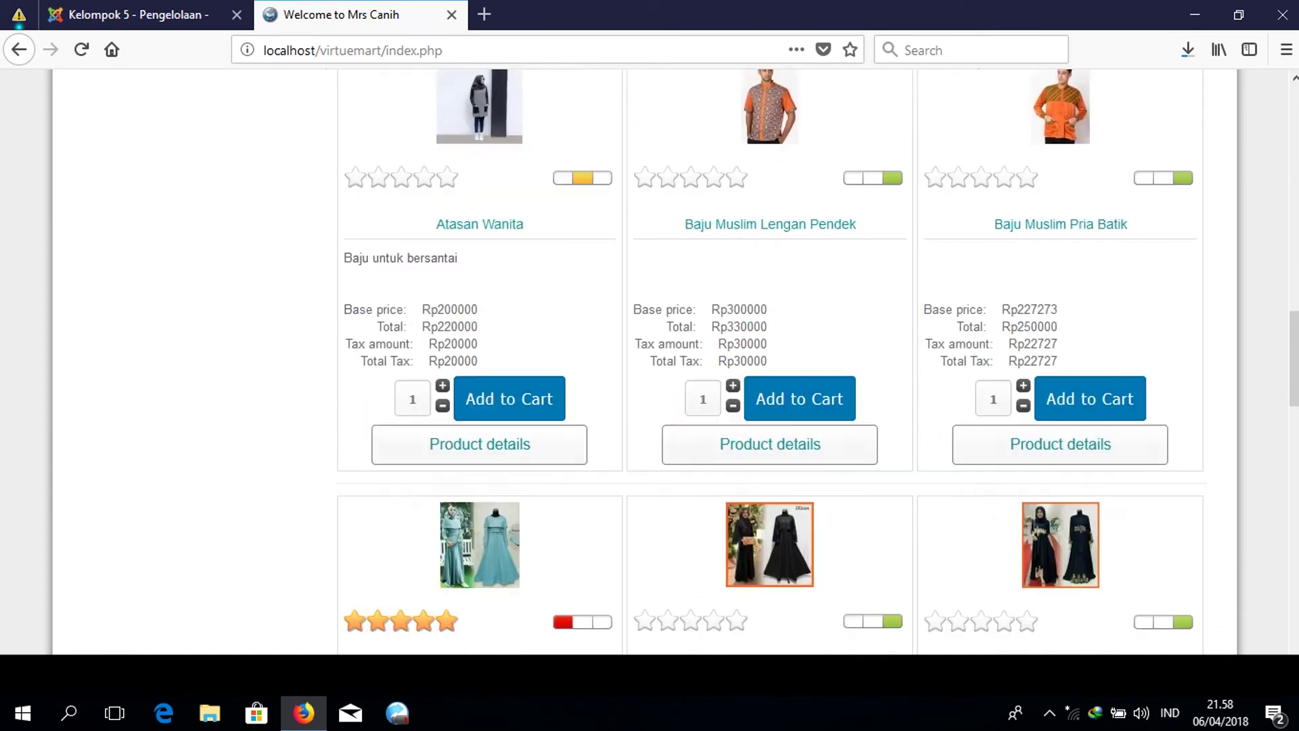
scroll(646, 362, down, 4)
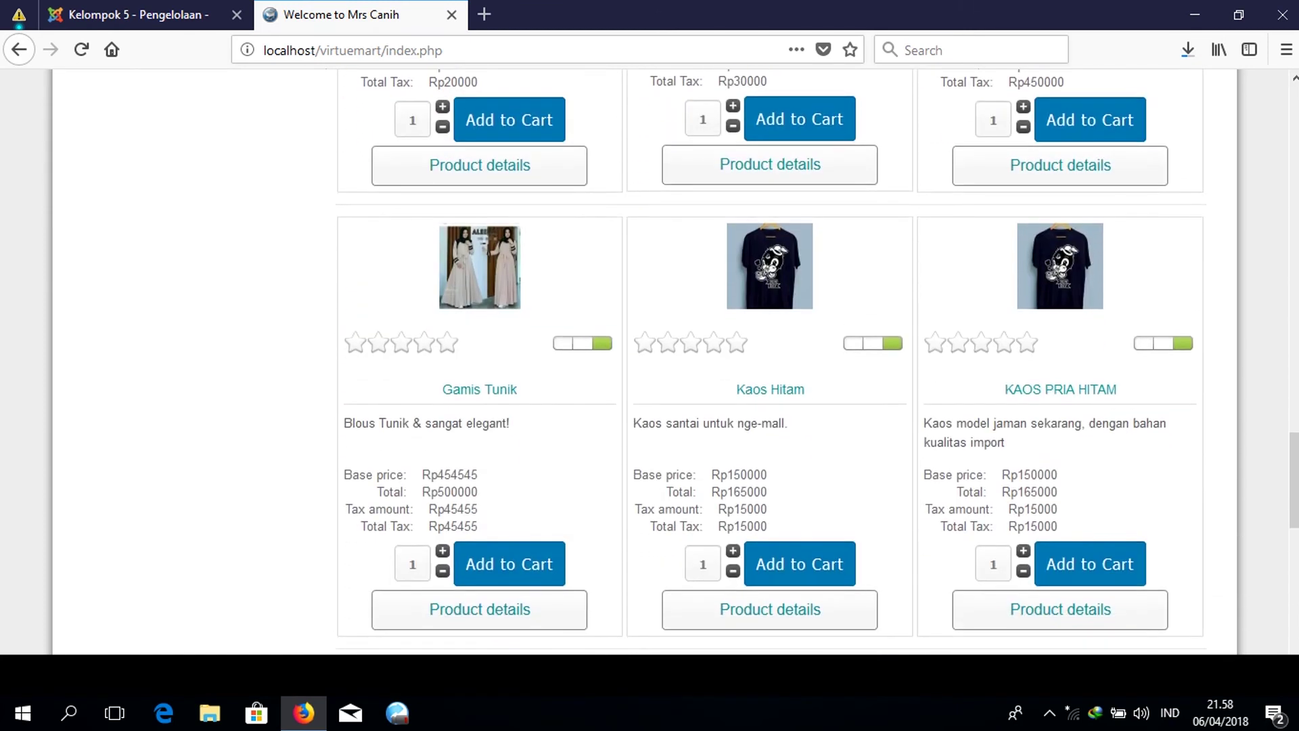
scroll(480, 389, down, 2)
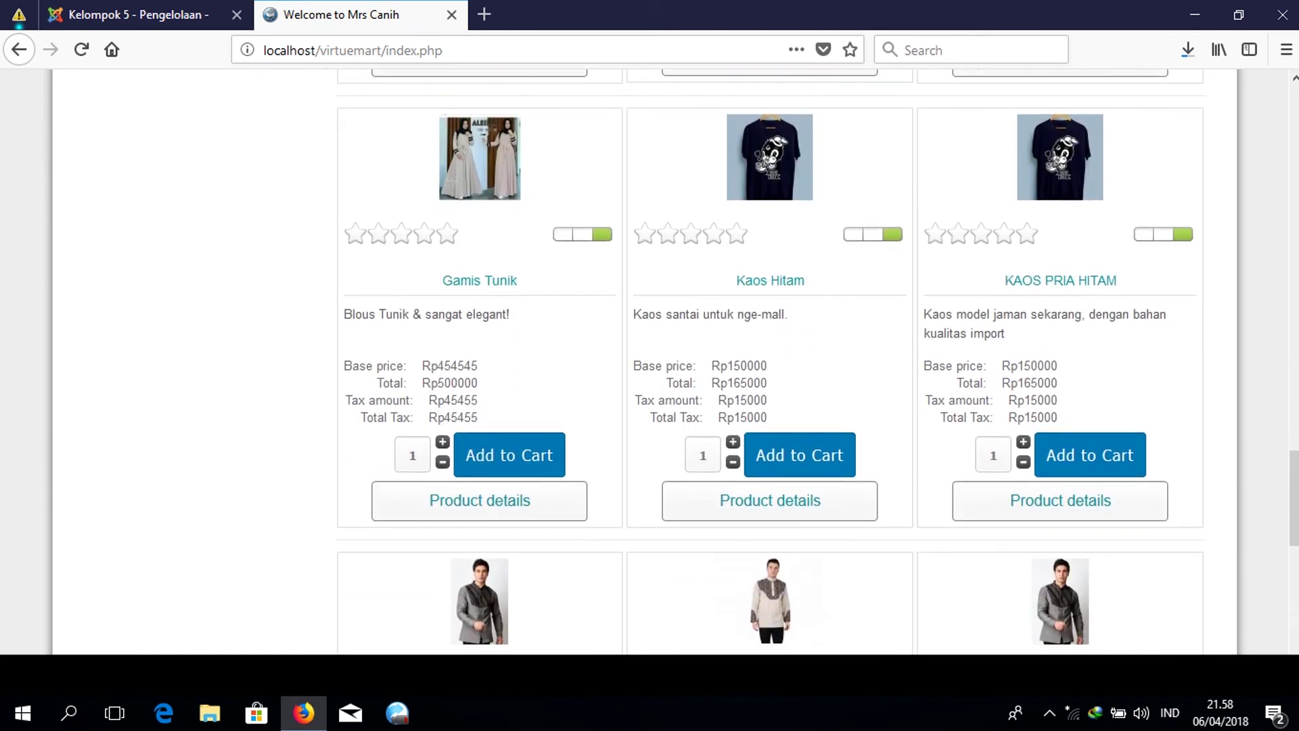
click(508, 453)
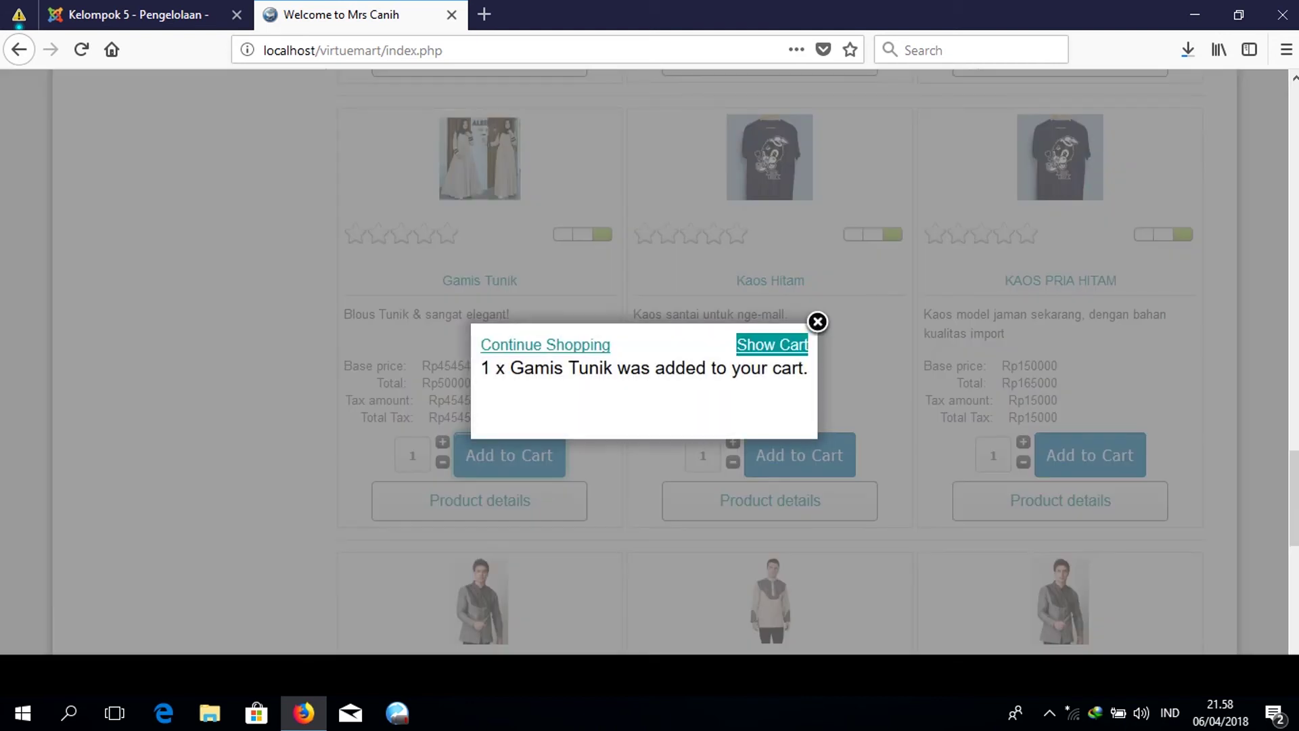
click(772, 344)
scroll(650, 362, down, 6)
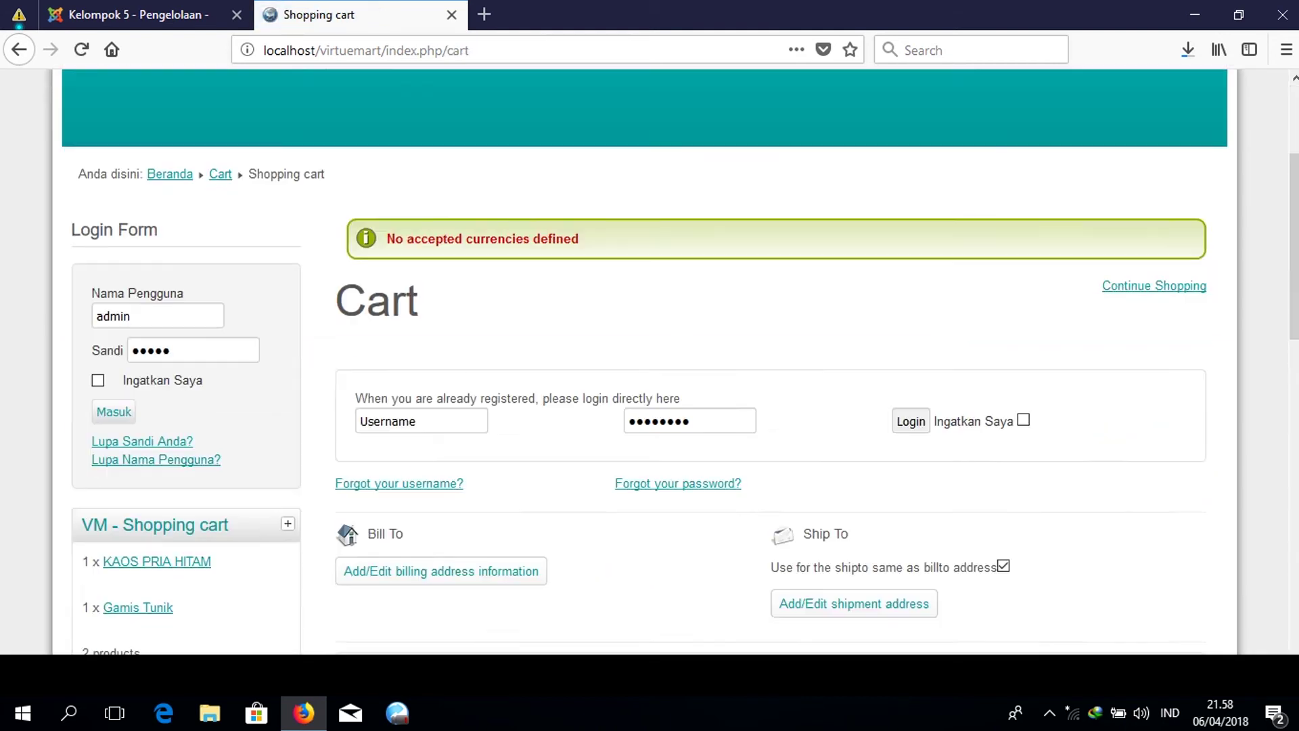
scroll(649, 362, down, 3)
scroll(650, 362, up, 5)
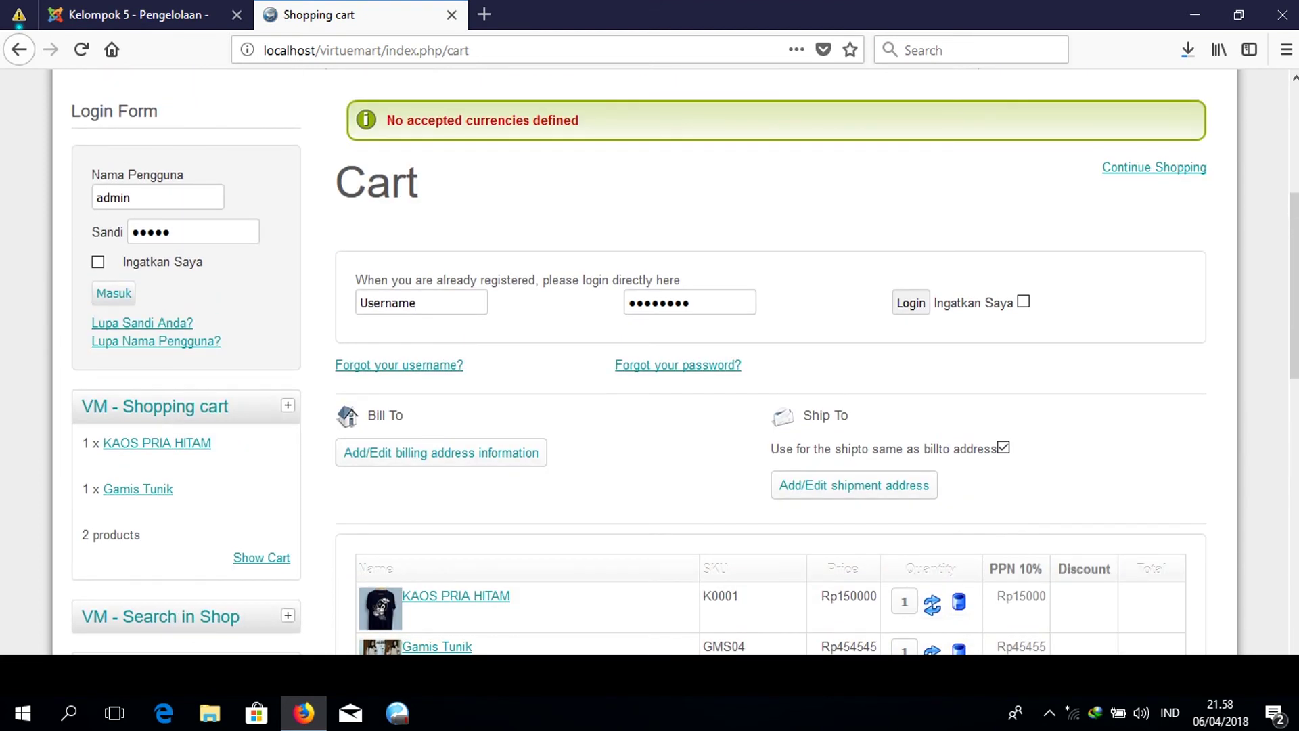
scroll(650, 362, down, 3)
scroll(650, 362, up, 3)
Log in with the admin account, declining Firefox's offer to save the login.
click(913, 303)
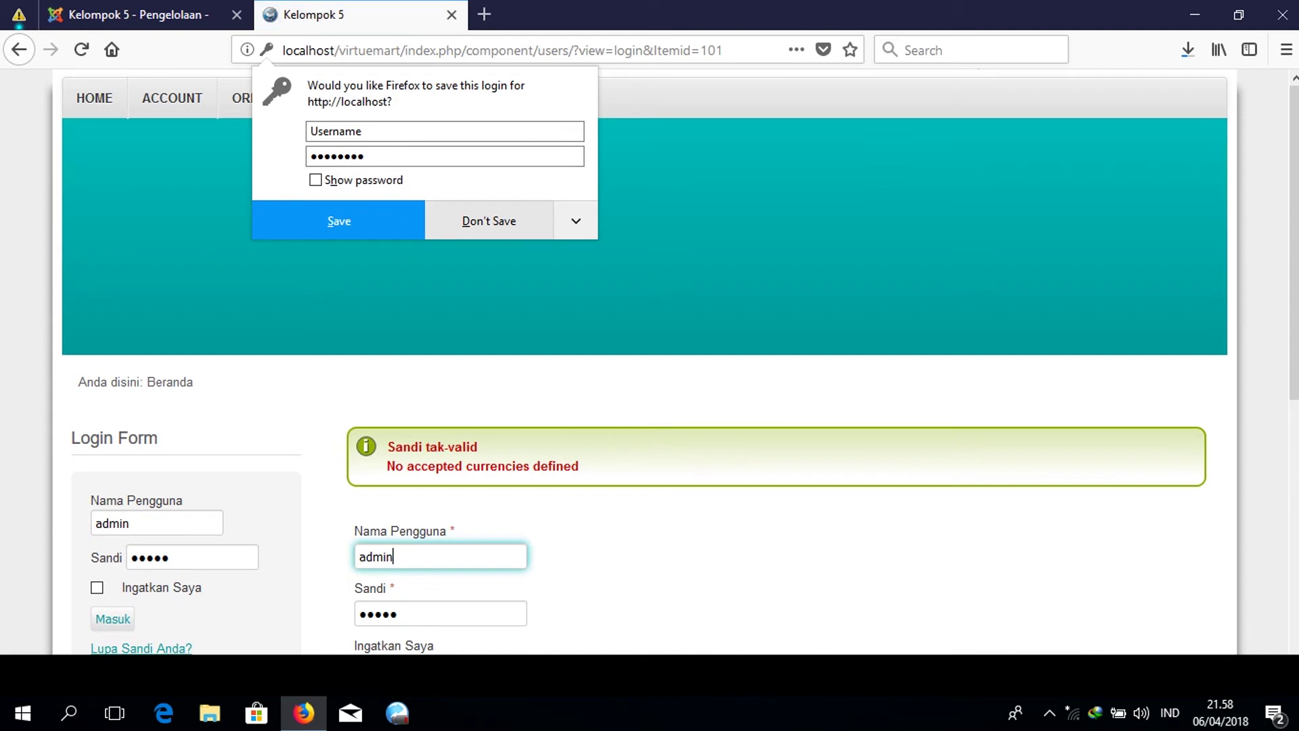
click(497, 225)
scroll(497, 226, down, 3)
scroll(378, 259, down, 3)
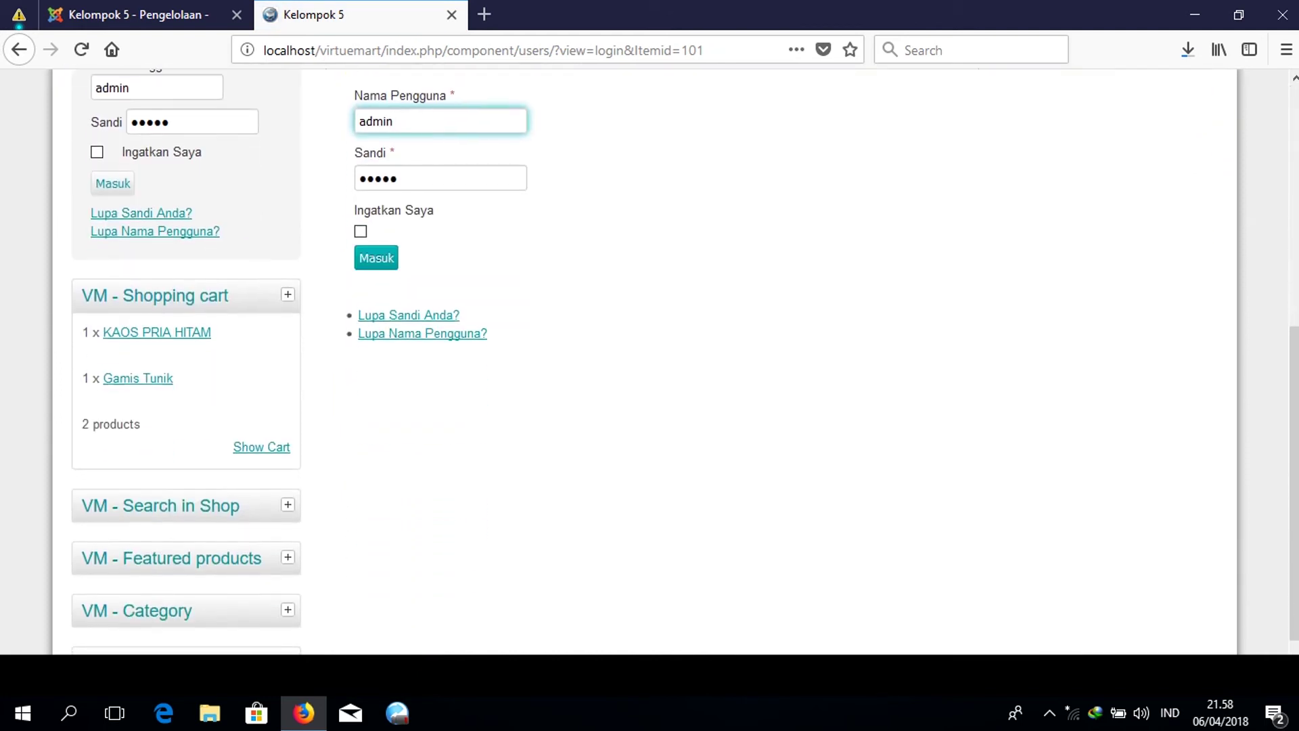
click(376, 258)
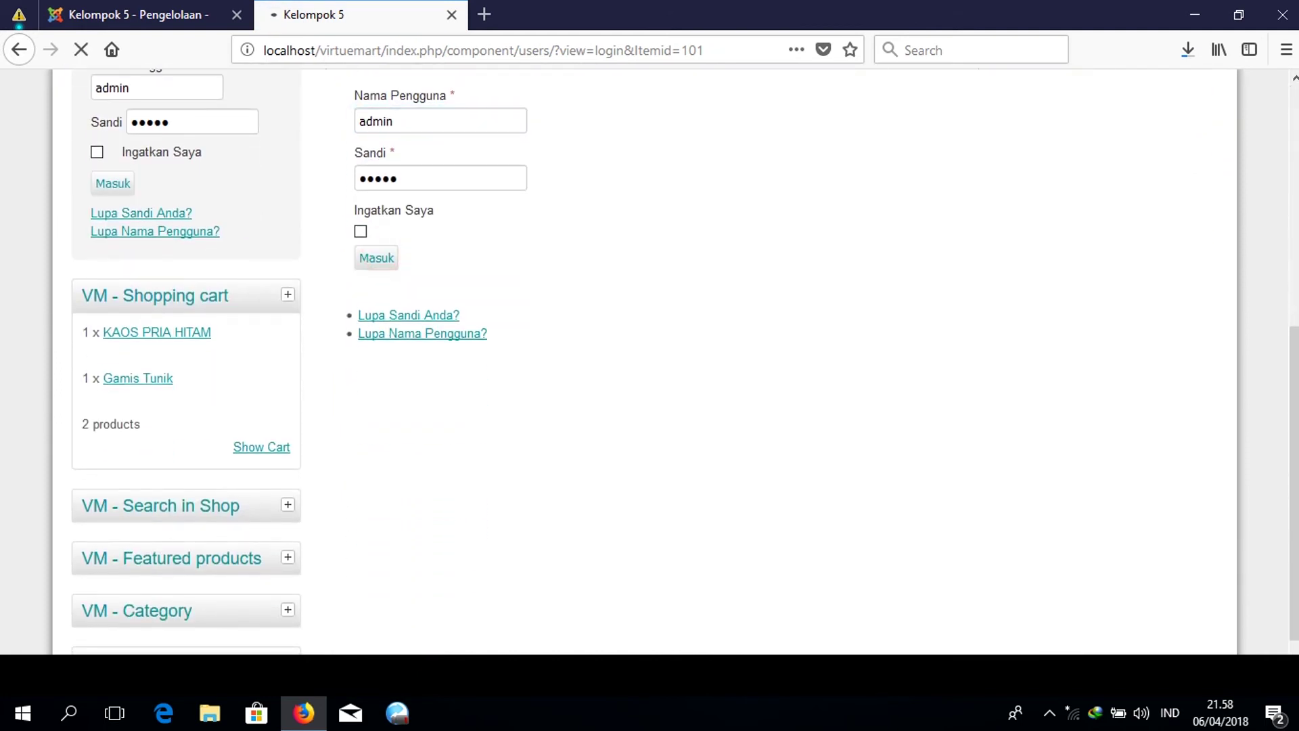
scroll(650, 362, down, 10)
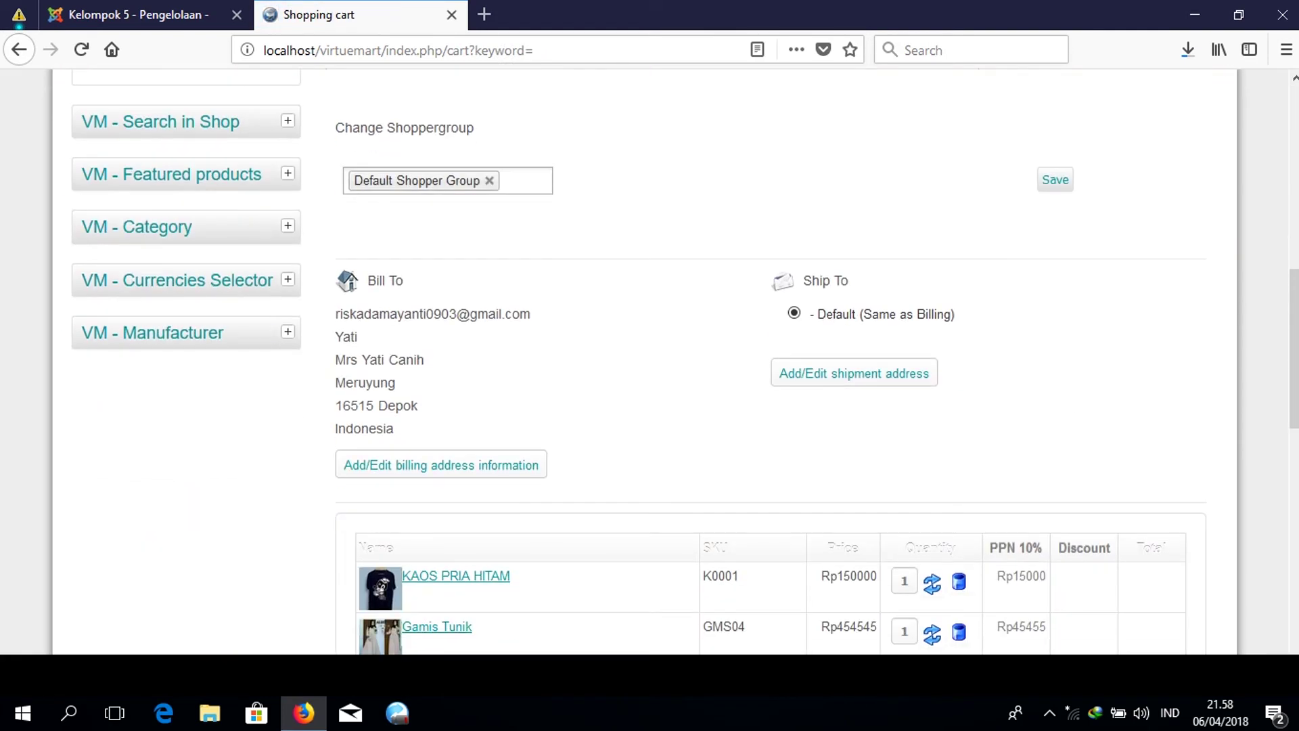
scroll(649, 362, down, 5)
scroll(650, 362, up, 8)
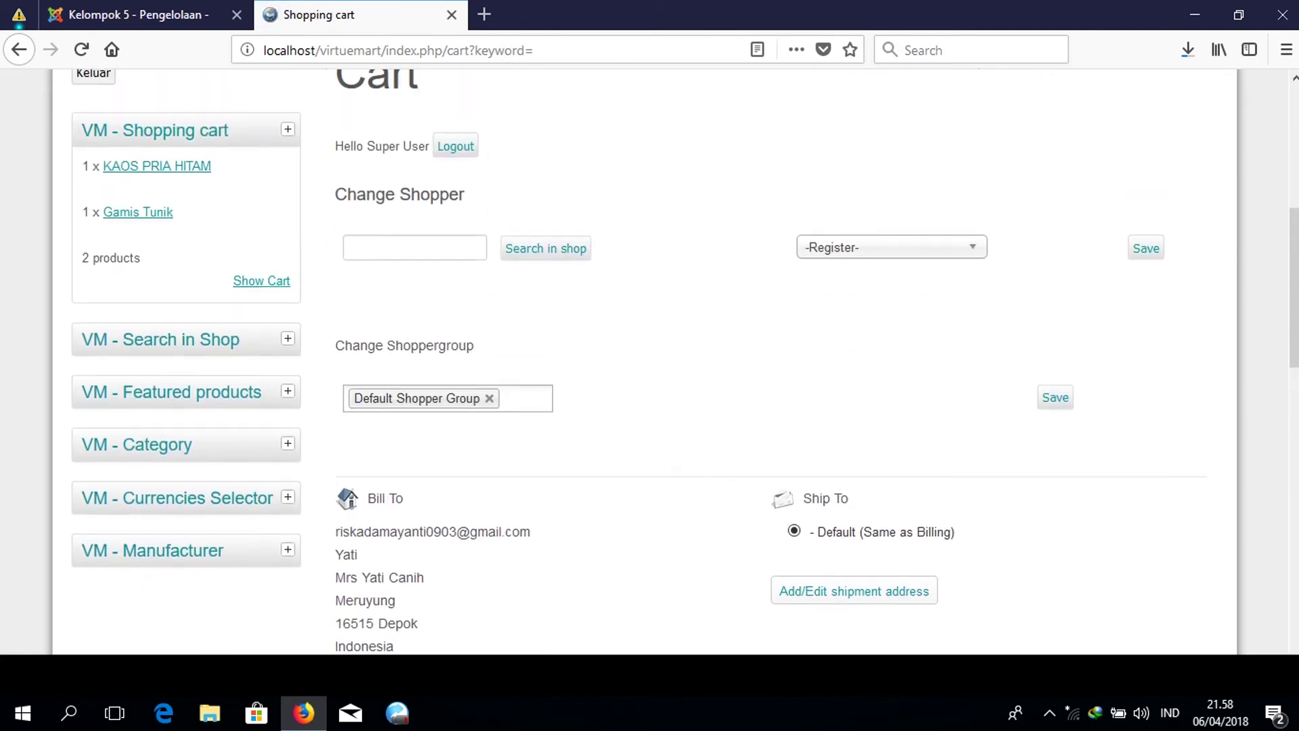
scroll(649, 361, down, 6)
scroll(650, 362, up, 6)
Review the cart's shopper selection and saved billing address details.
click(464, 245)
scroll(464, 245, down, 1)
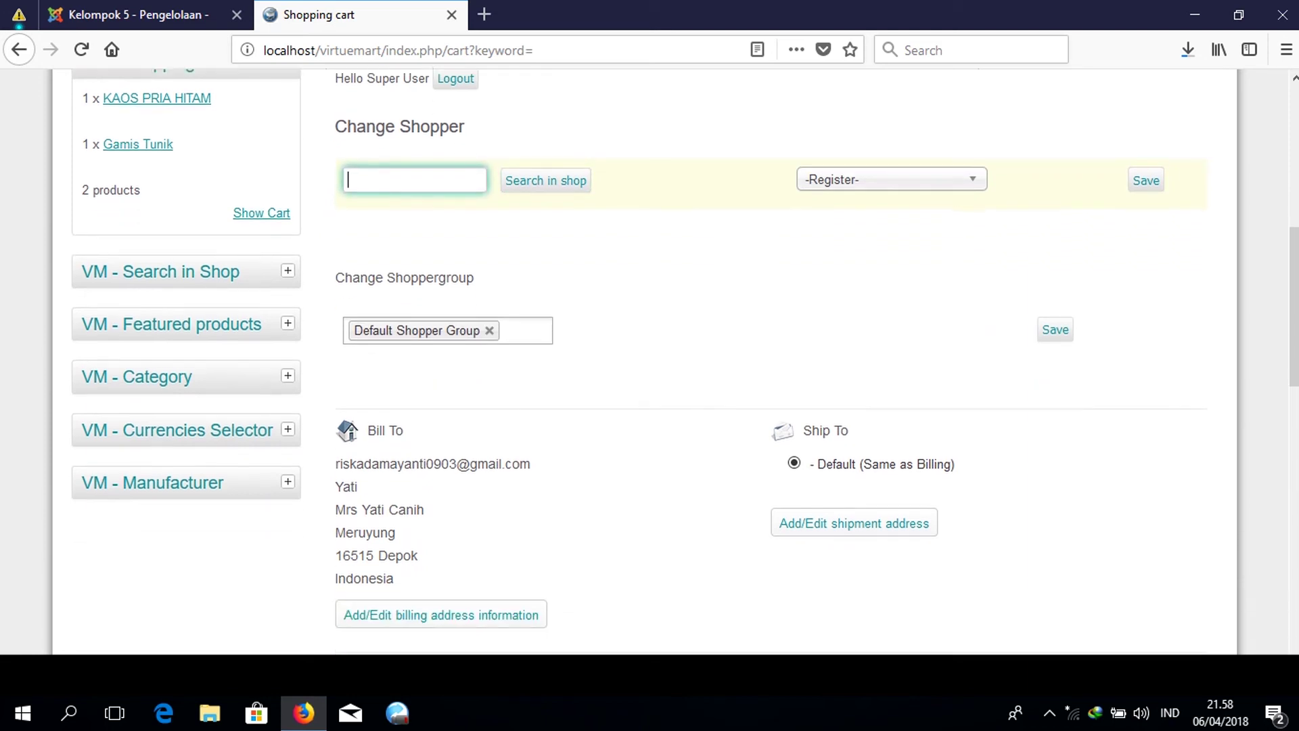
scroll(649, 362, down, 2)
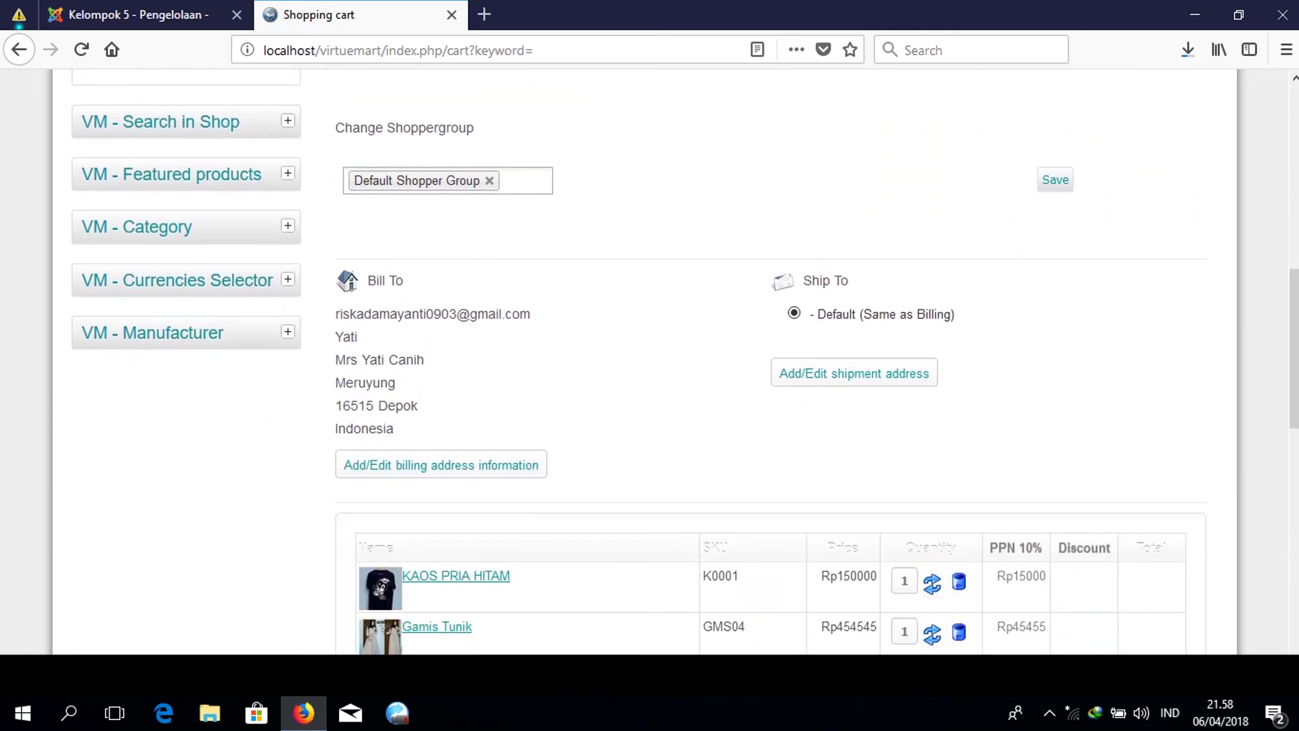
drag(333, 311, 419, 406)
click(533, 382)
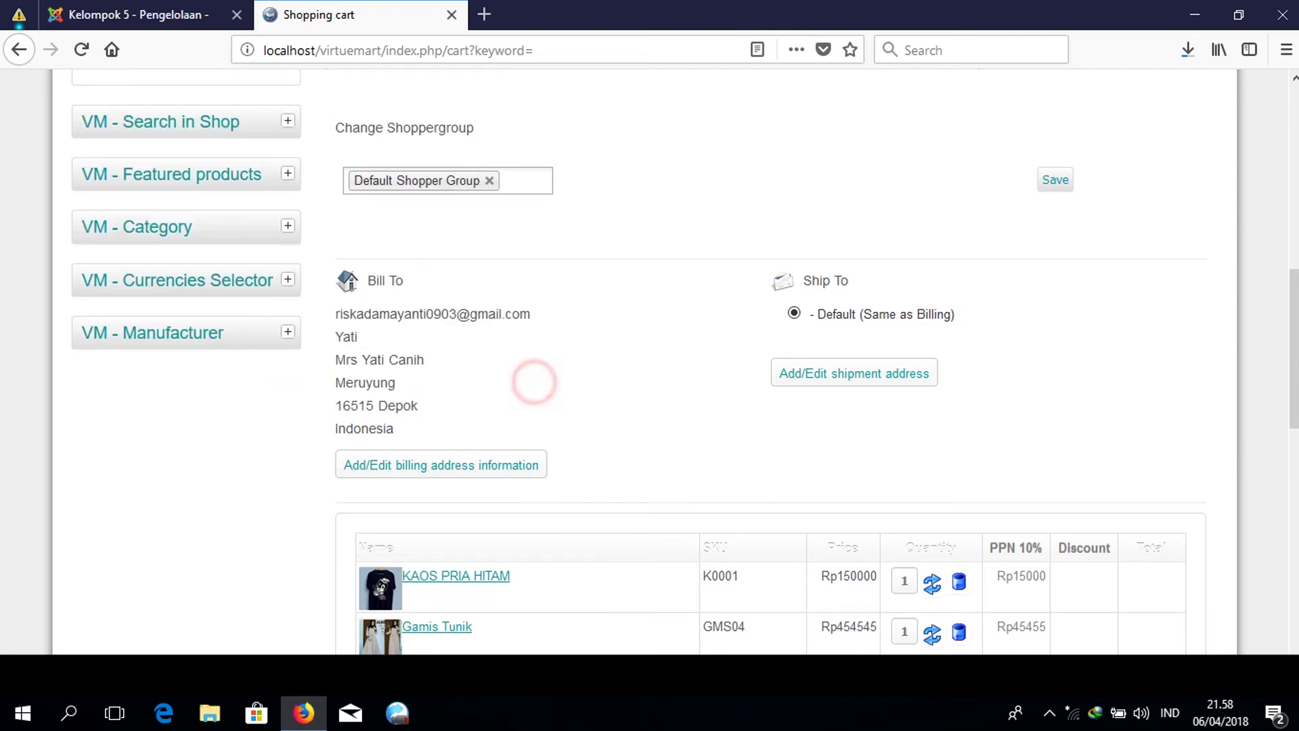
drag(336, 311, 373, 404)
click(436, 398)
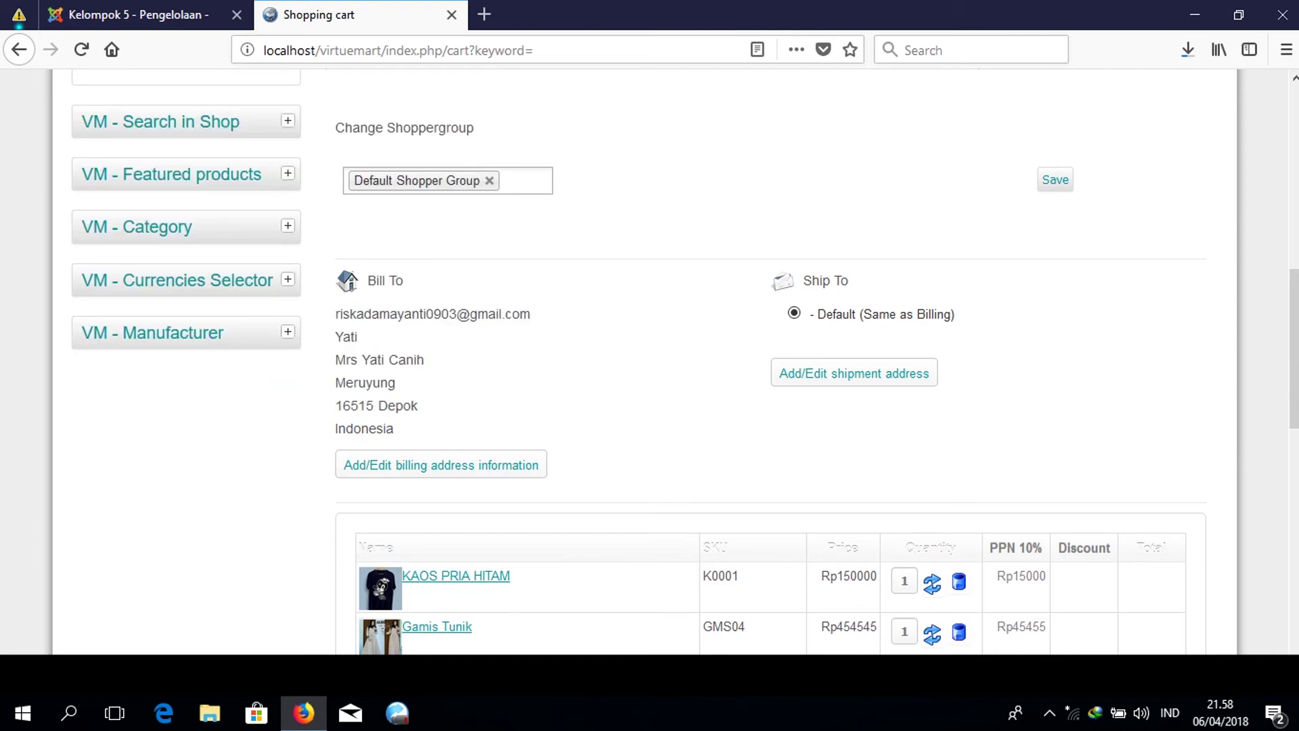
click(451, 465)
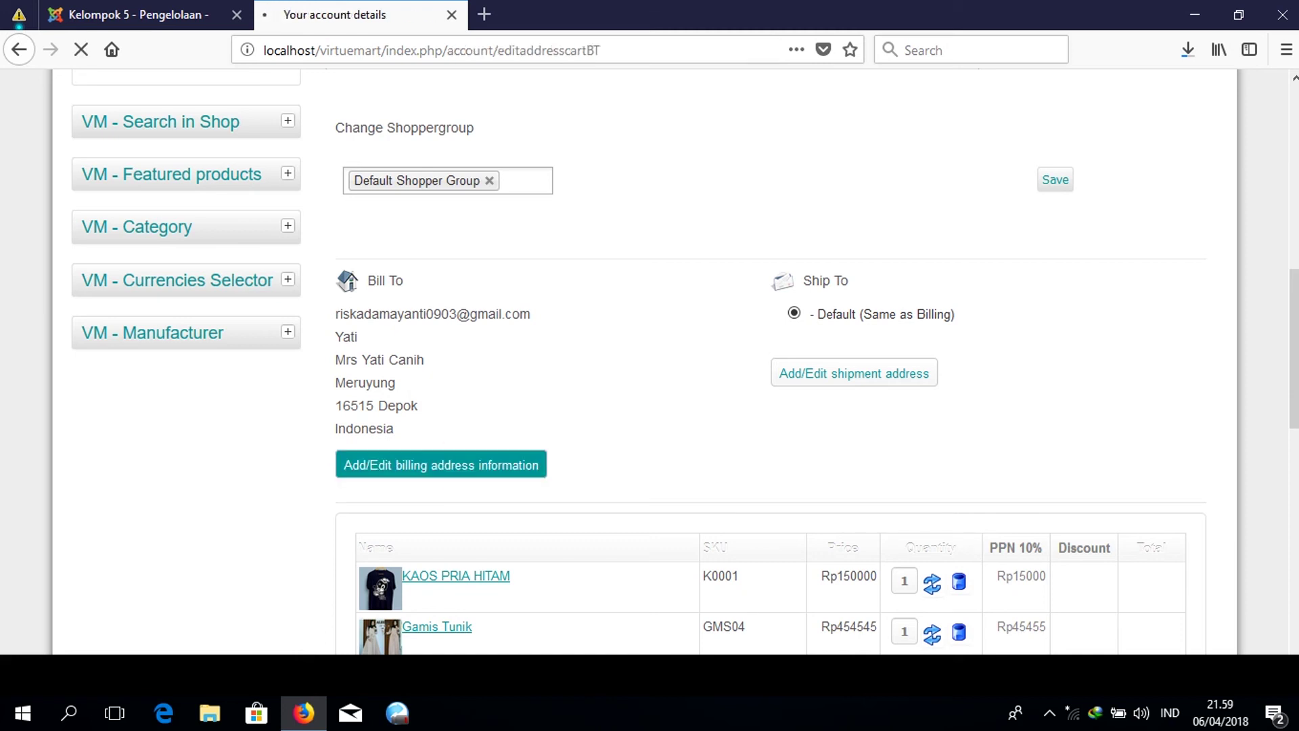
scroll(589, 324, down, 10)
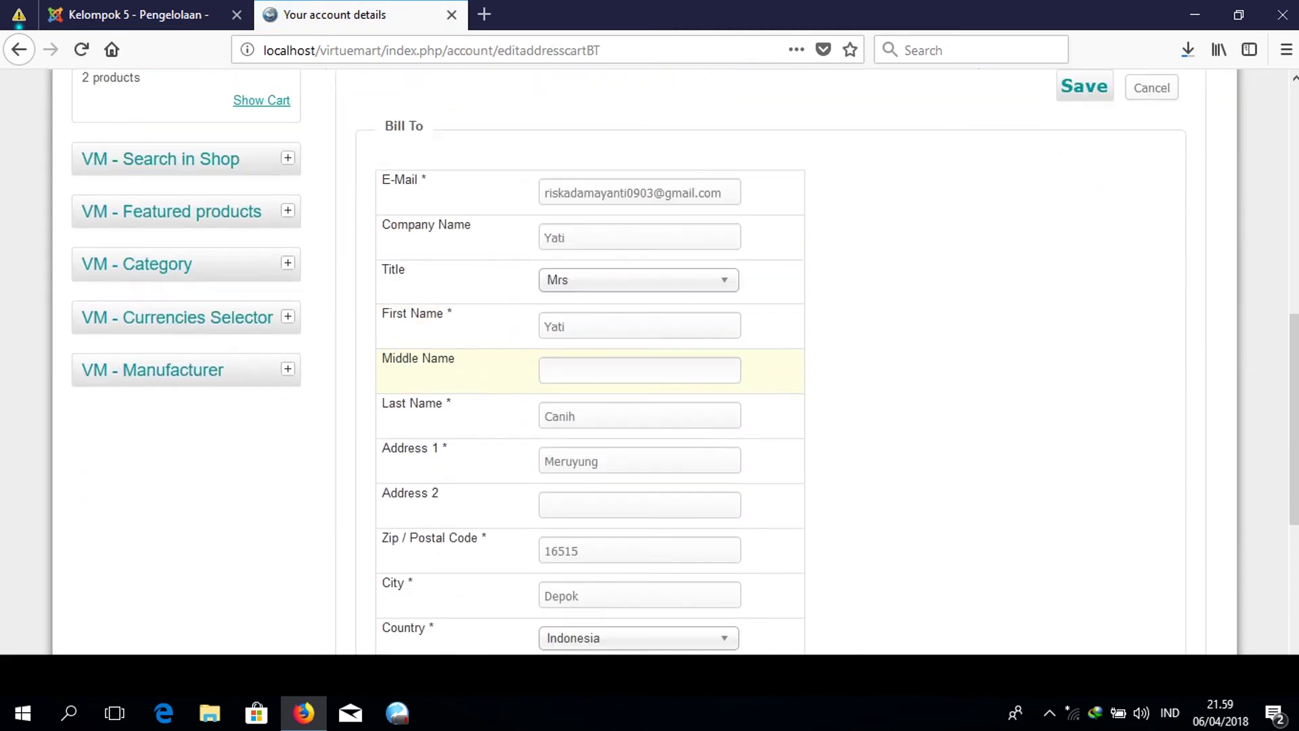
scroll(589, 318, down, 5)
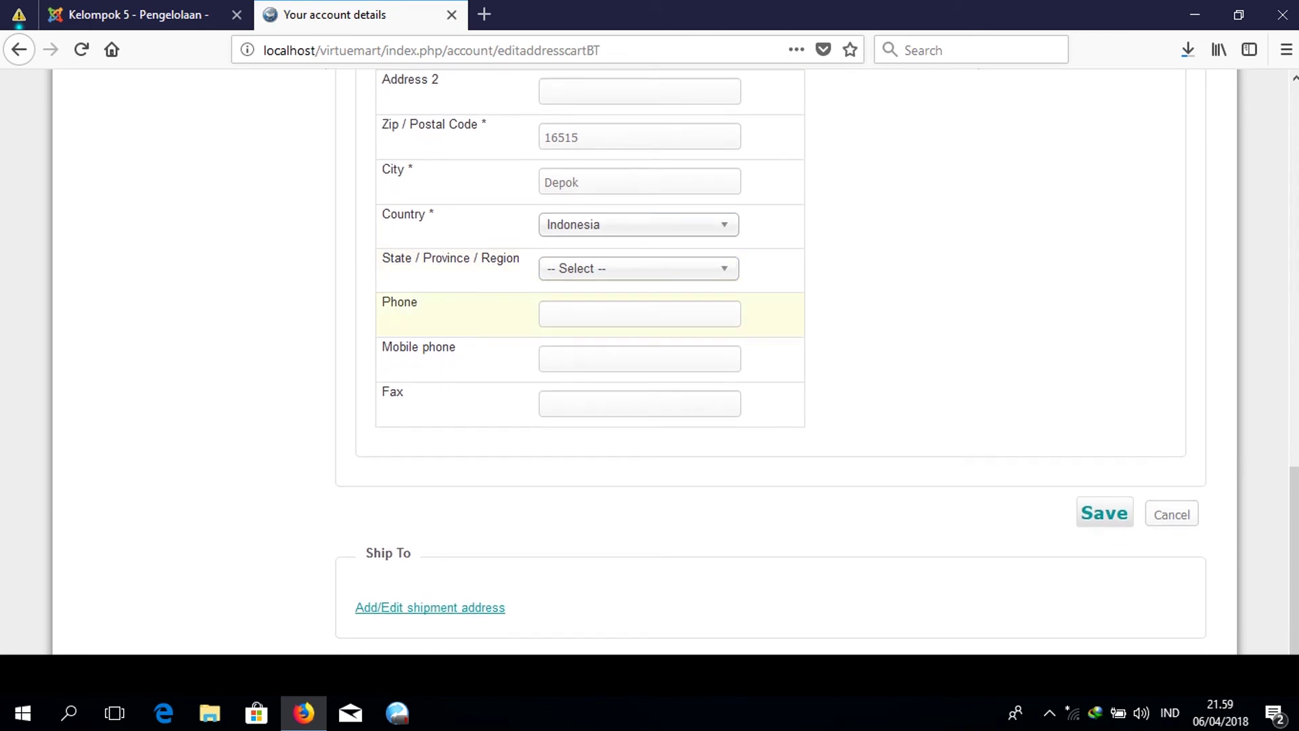
scroll(589, 317, up, 13)
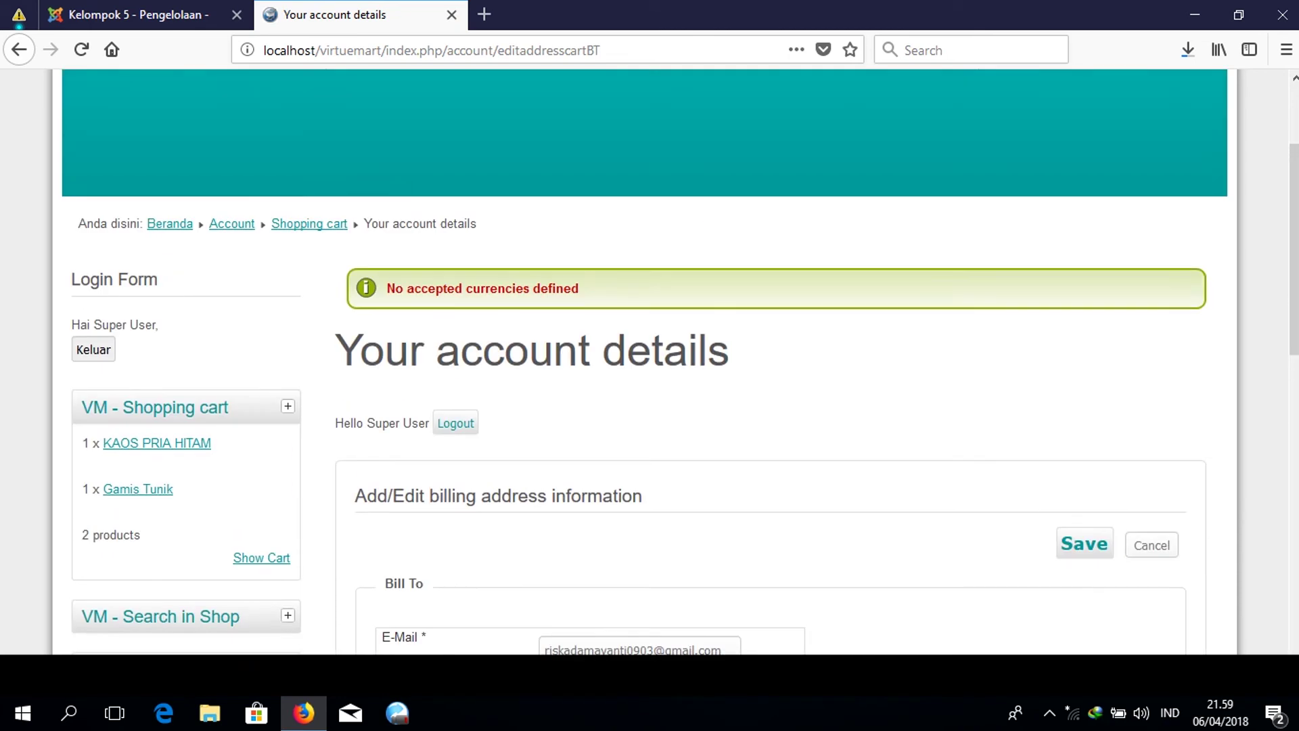
click(1152, 545)
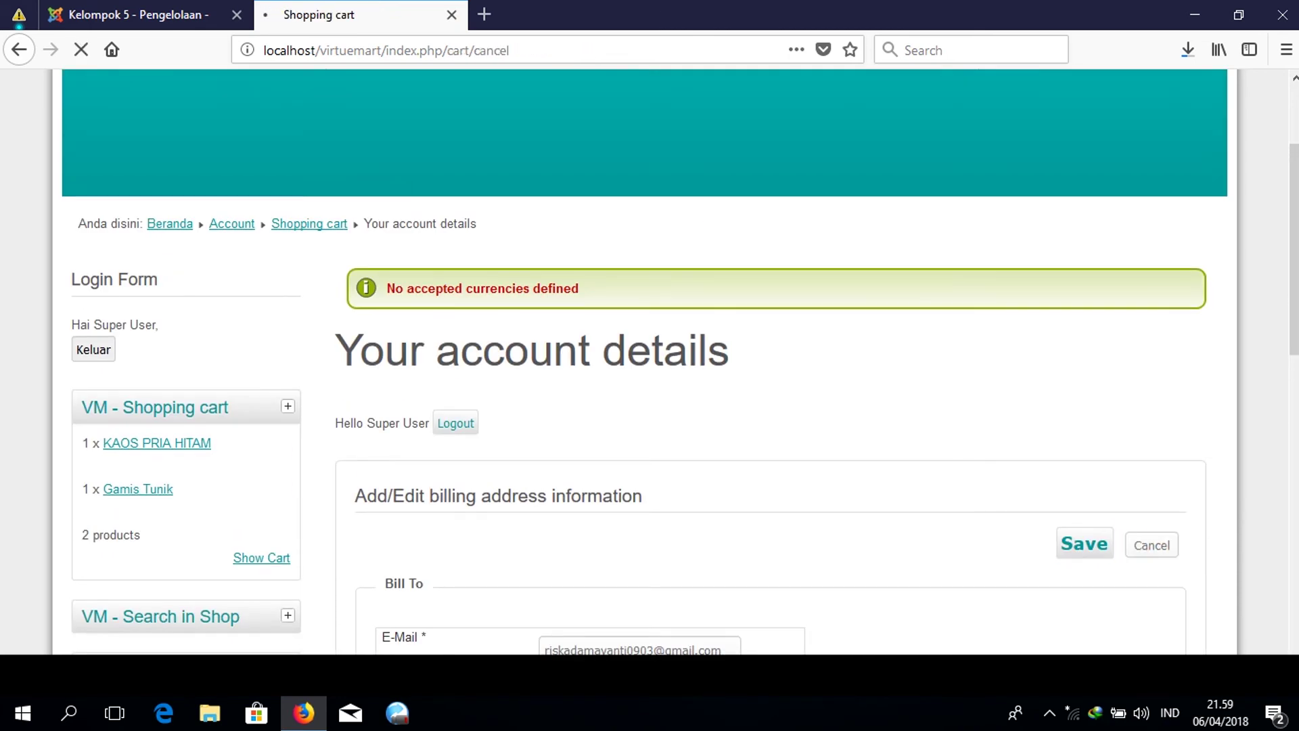
scroll(650, 365, down, 8)
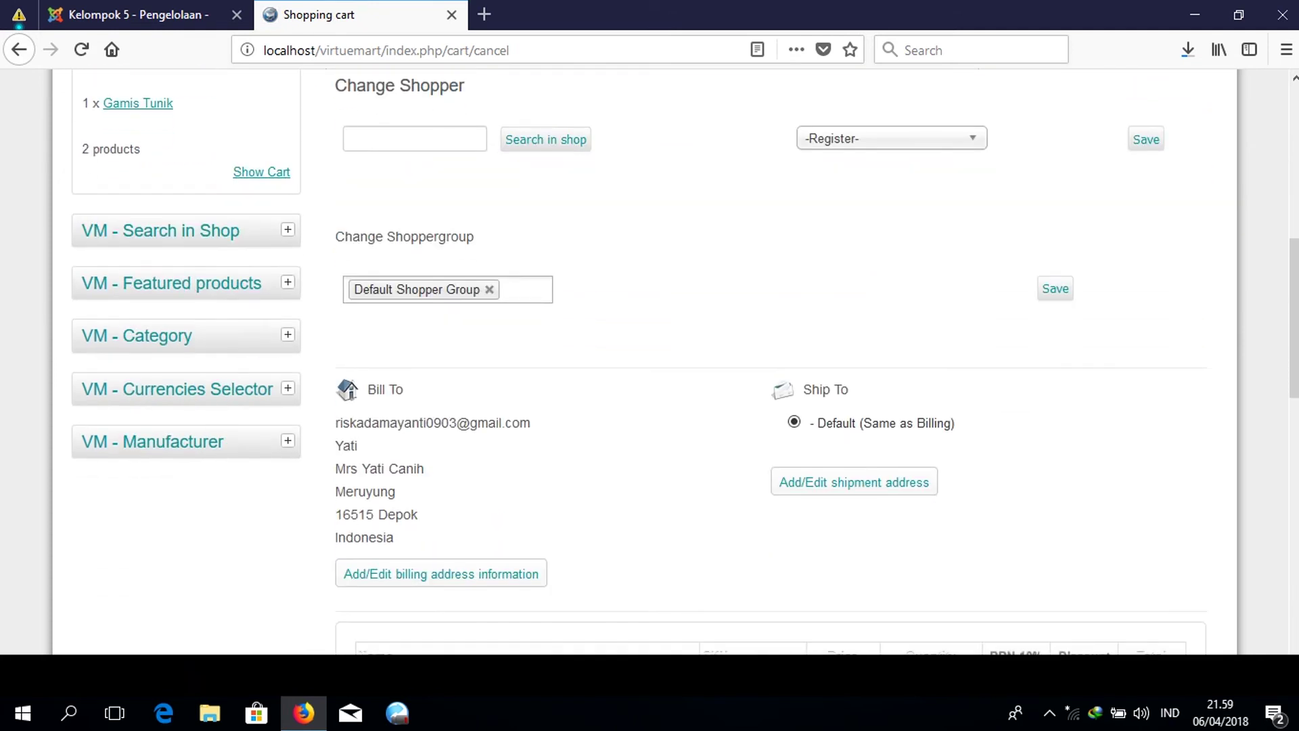
scroll(650, 366, down, 8)
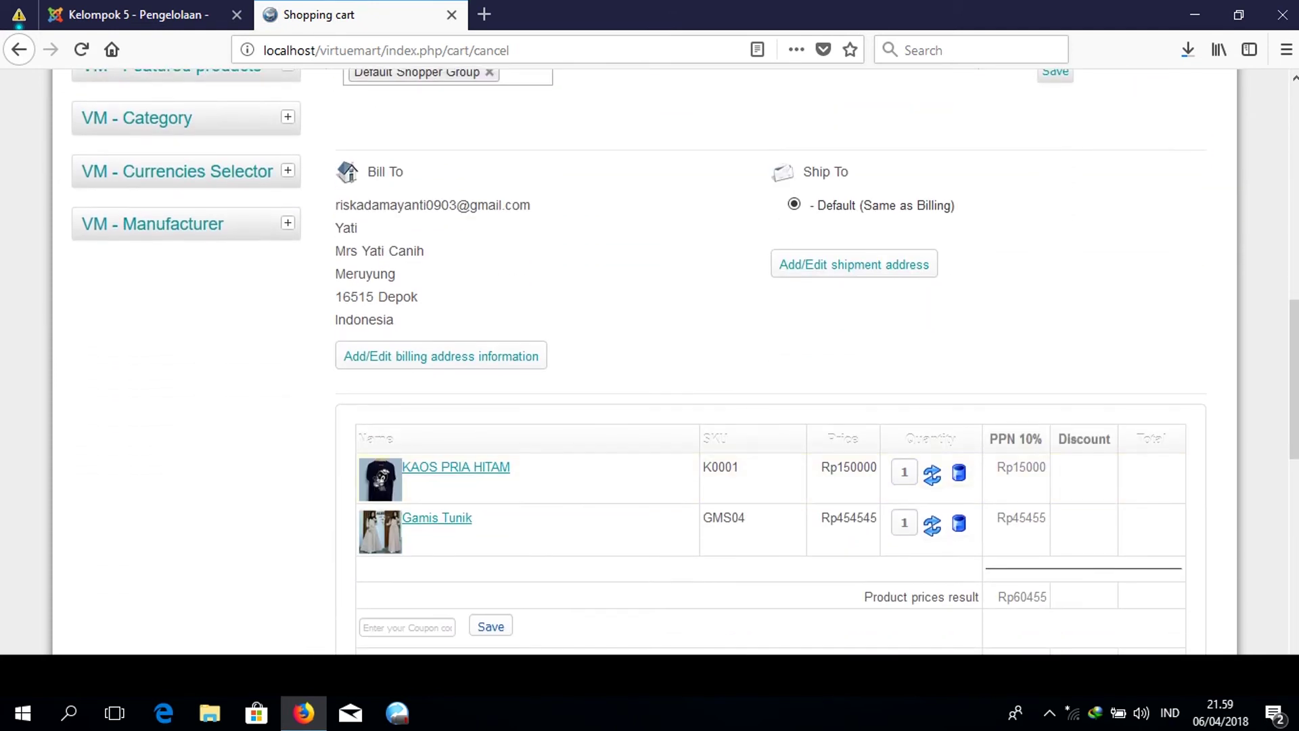
scroll(769, 362, down, 2)
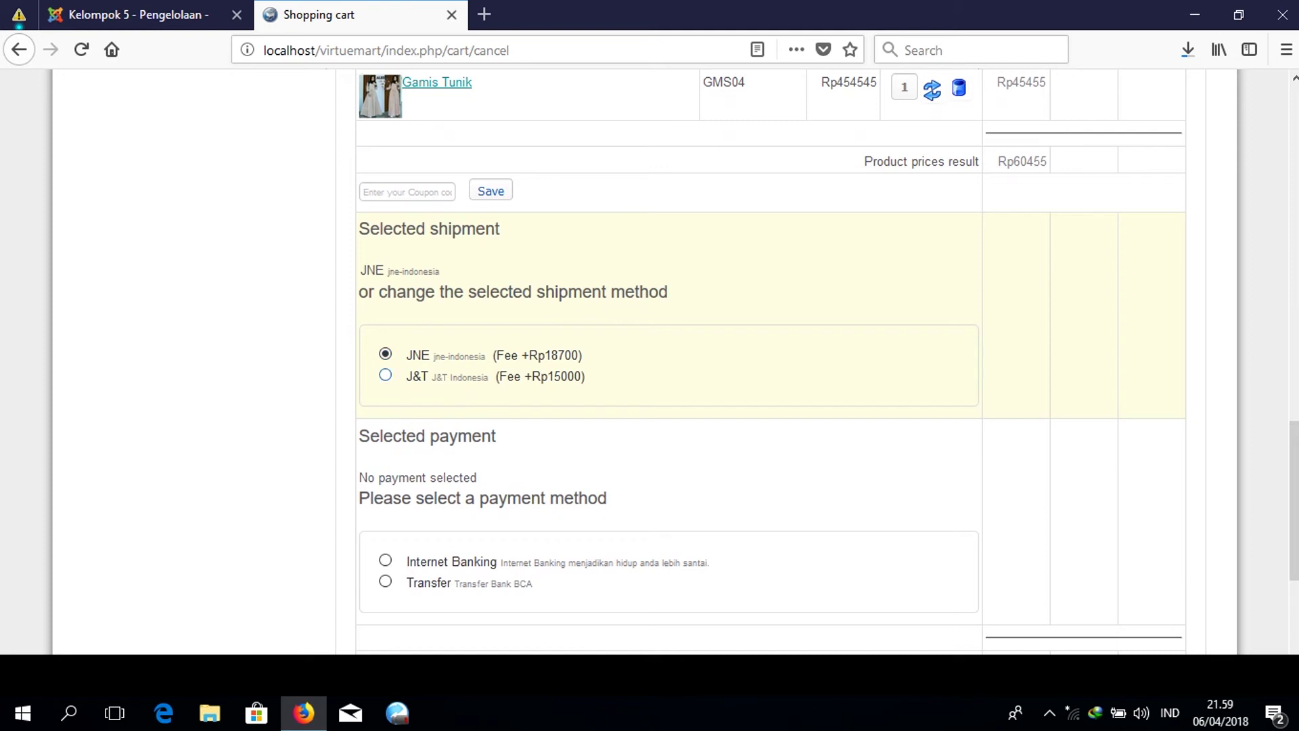
Keep JNE shipping, add the note 'tolong dikirim segera', accept the terms and check out.
click(385, 375)
click(385, 354)
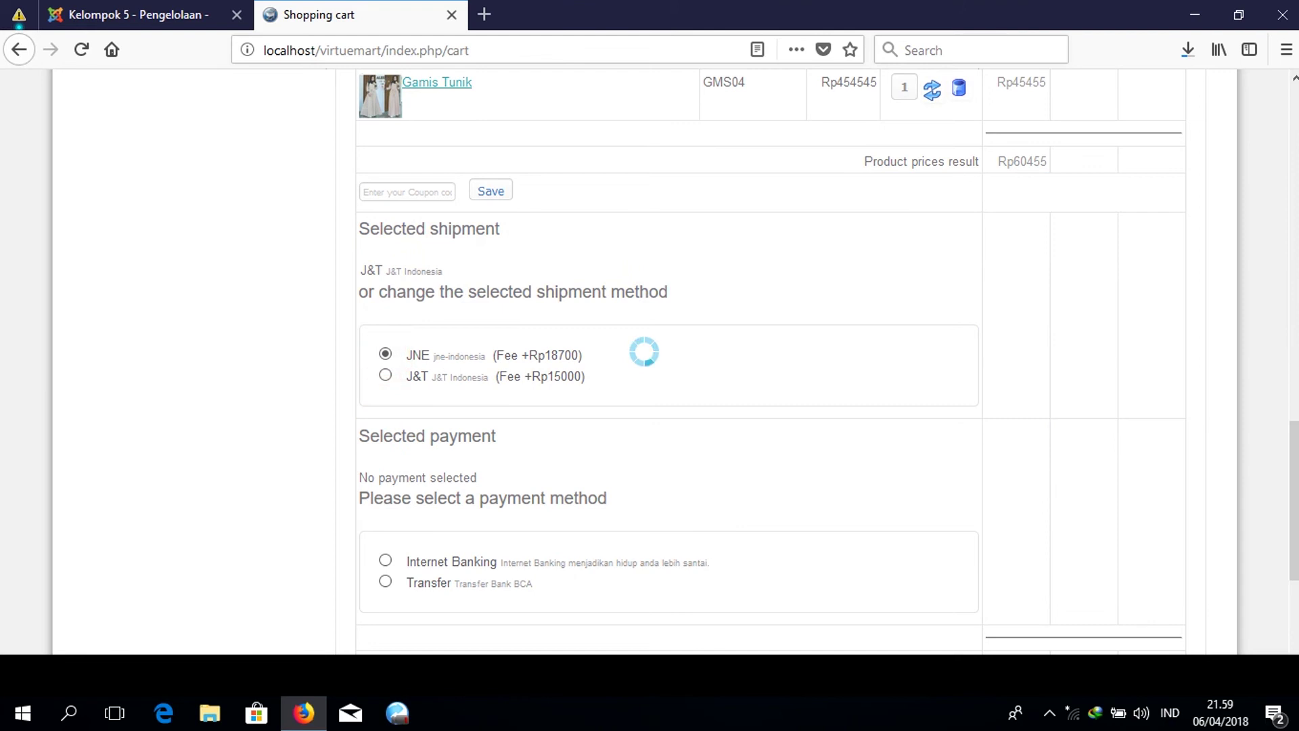
scroll(769, 362, down, 6)
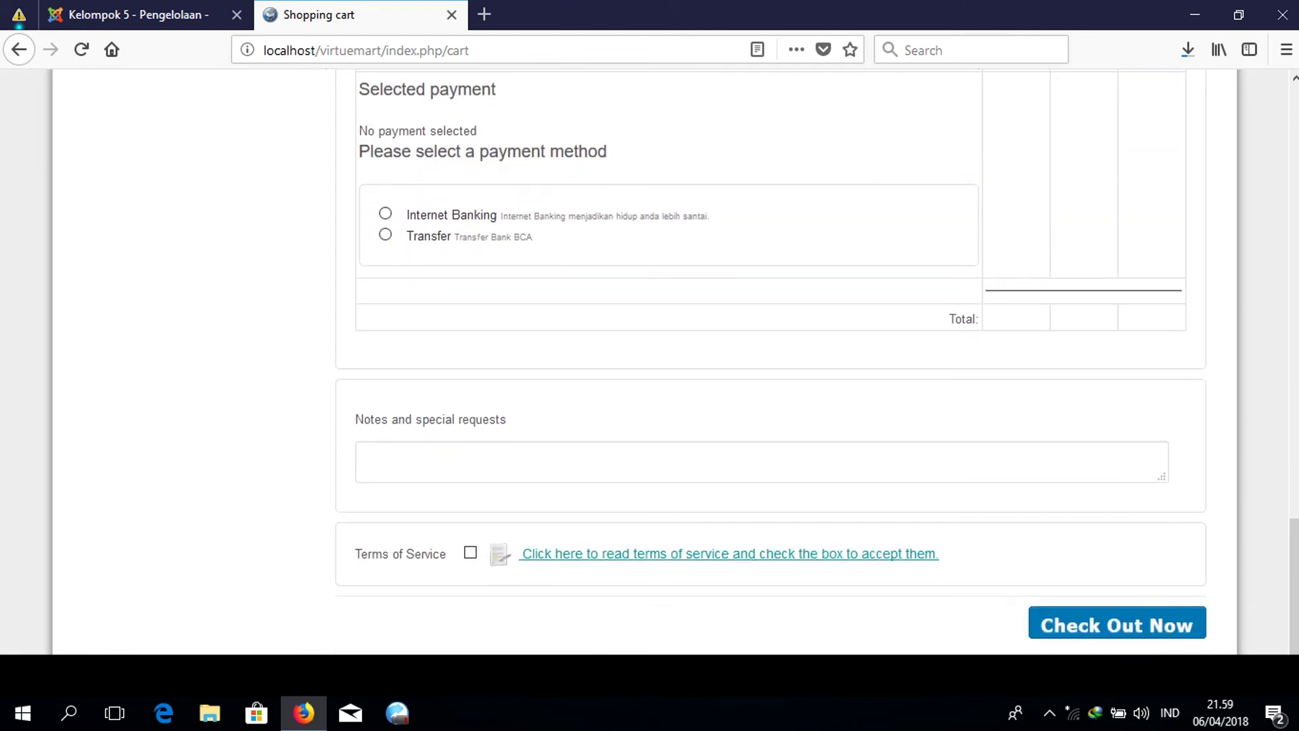
click(499, 458)
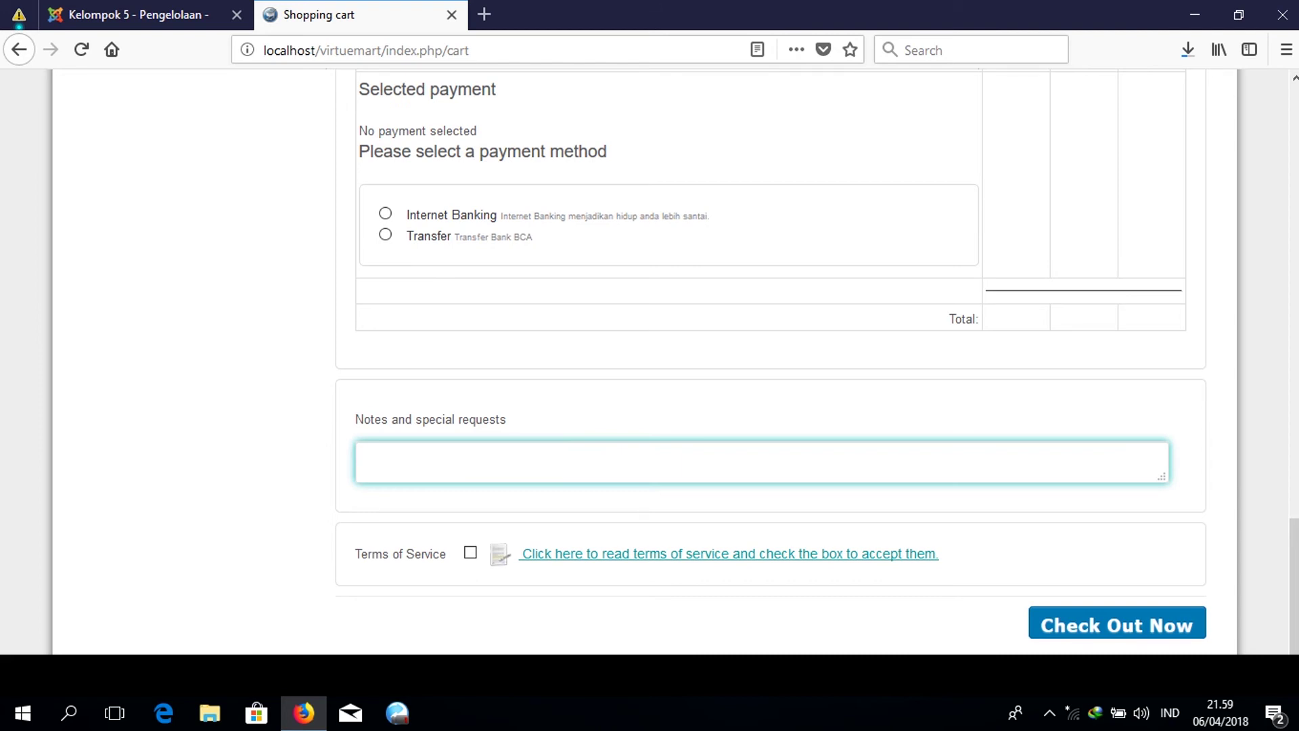
text(tolong dikirim)
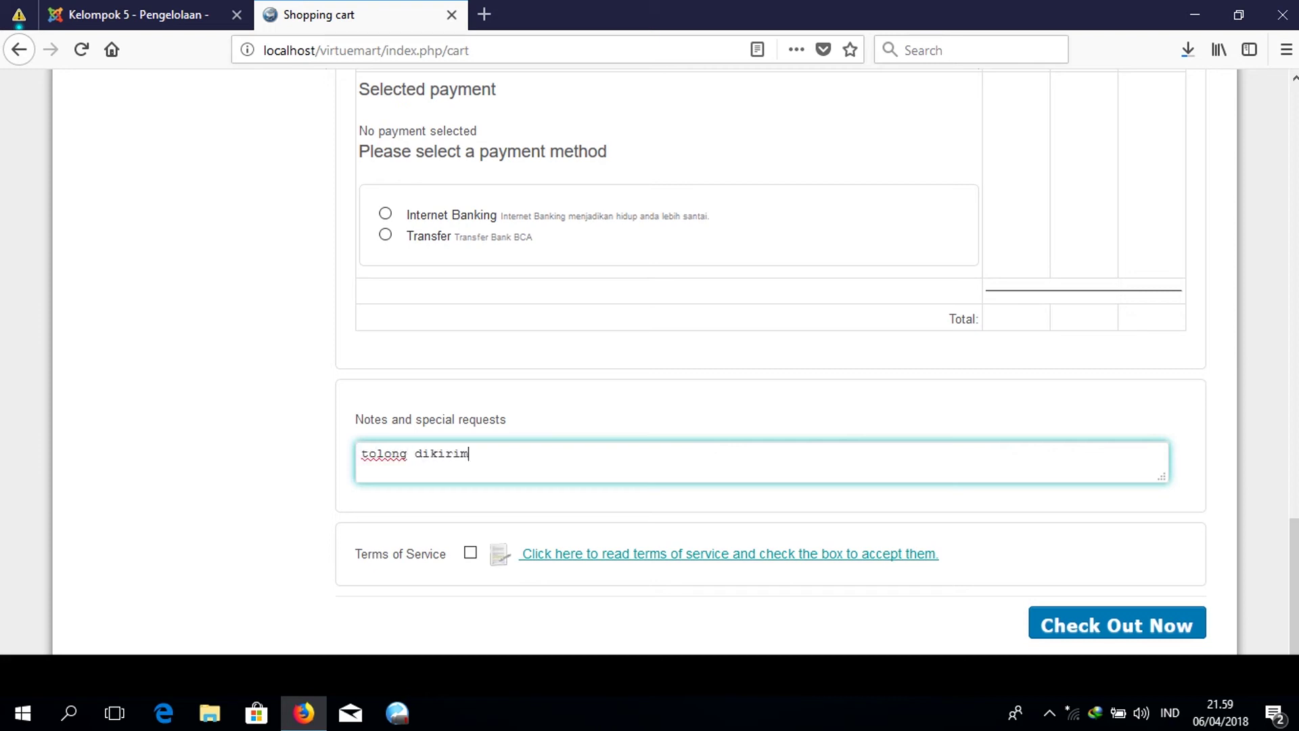
text( segera)
click(471, 553)
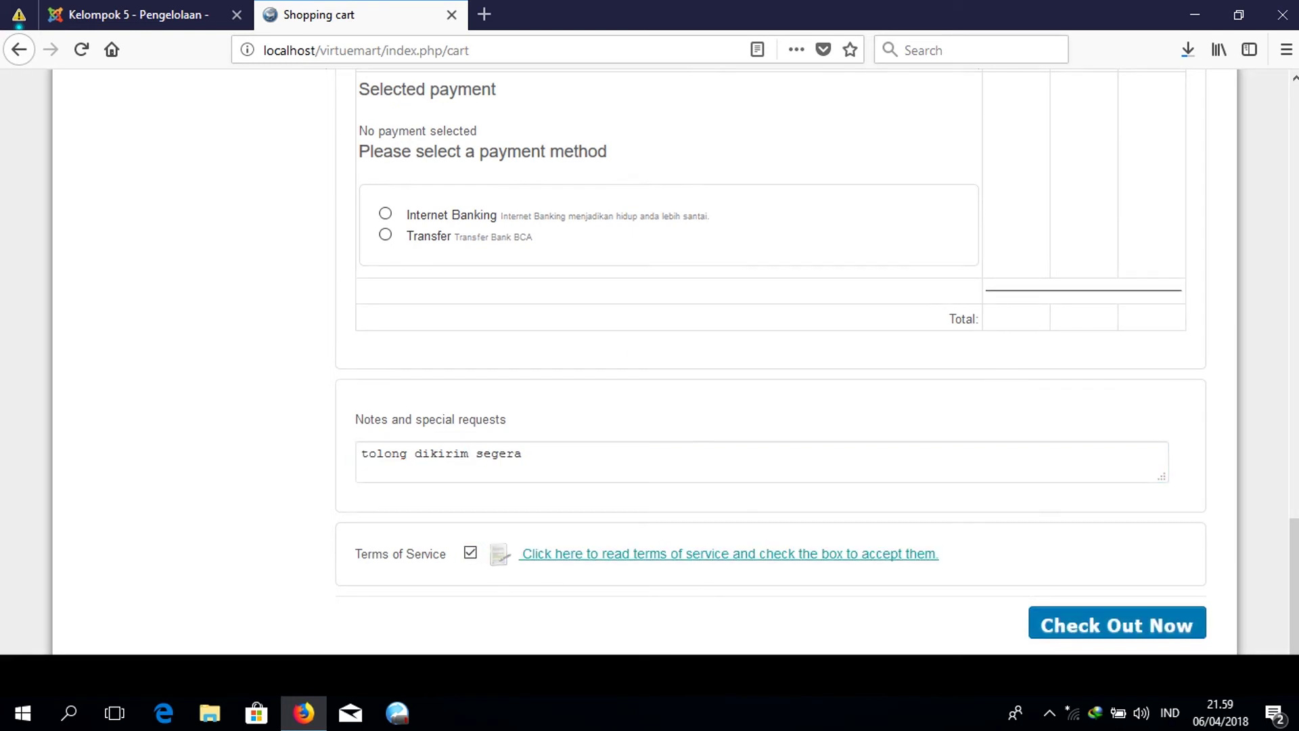
click(1128, 617)
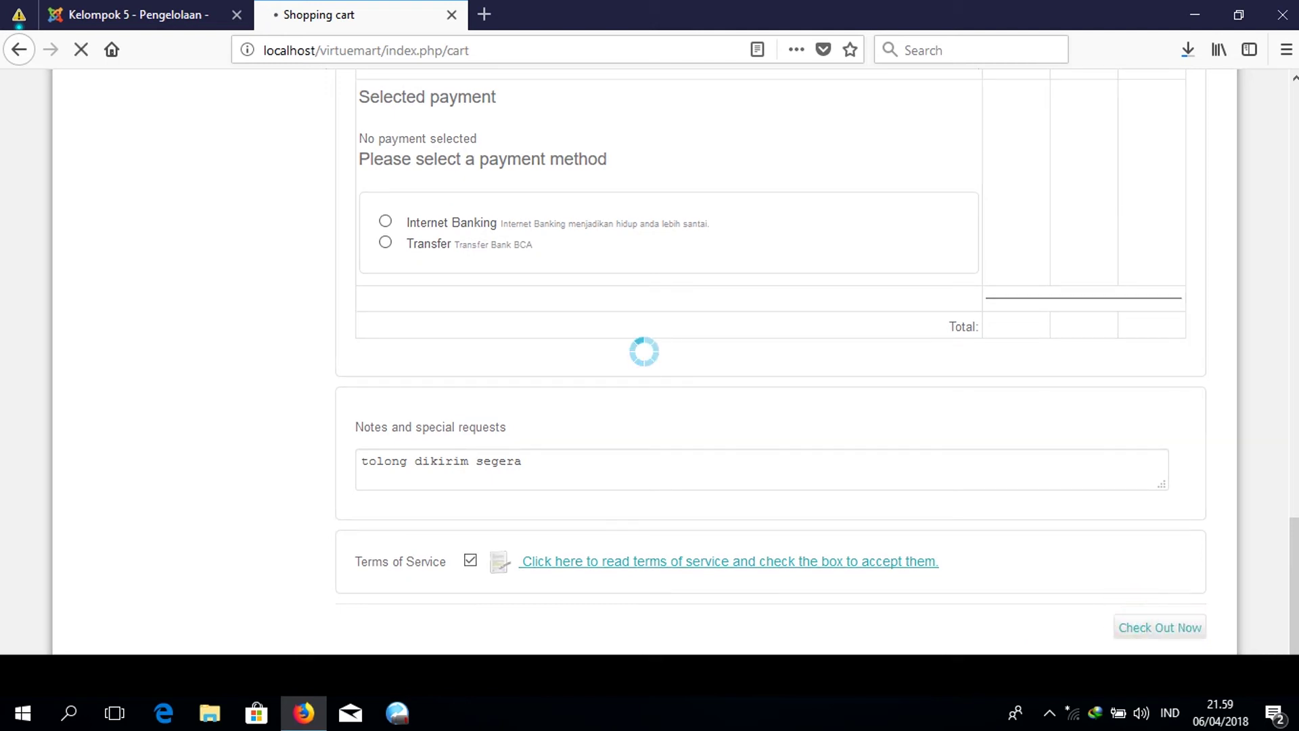
scroll(649, 362, down, 5)
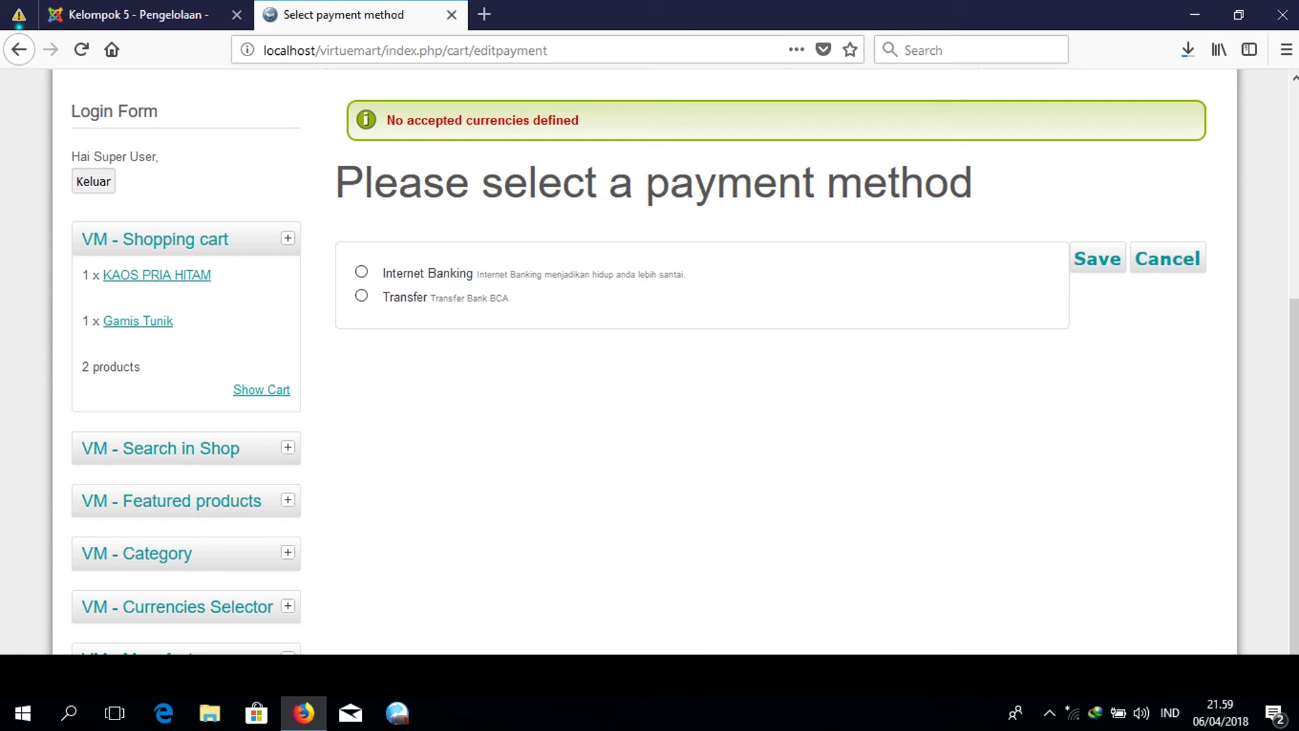
Save Transfer Bank BCA as the payment method and confirm the purchase.
click(362, 296)
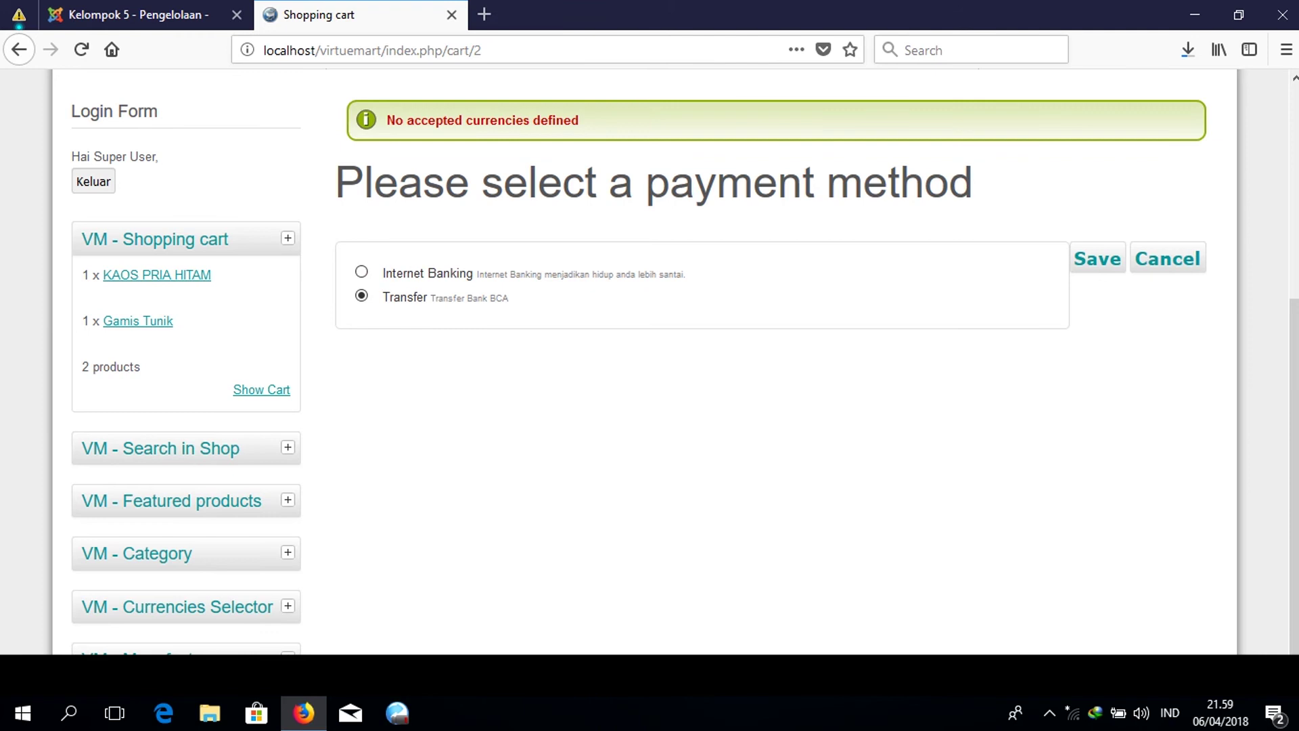
click(1097, 259)
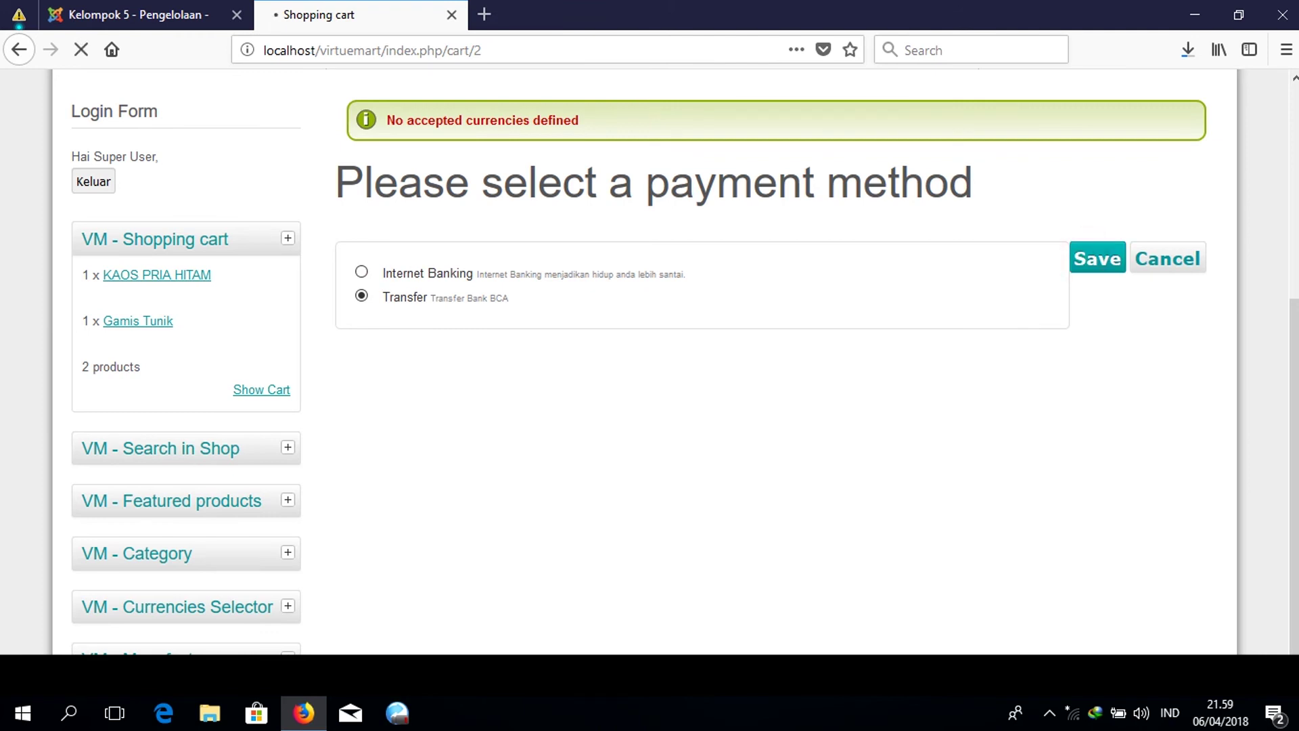
scroll(649, 362, down, 15)
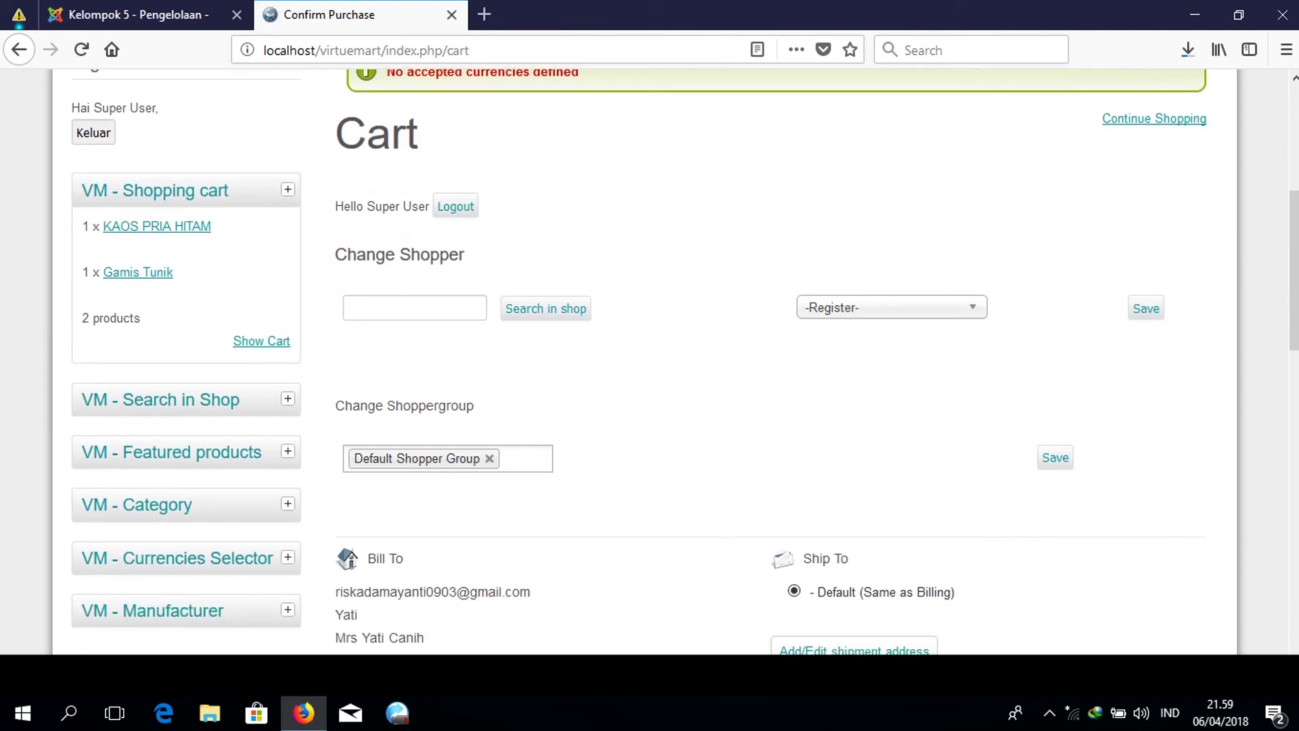
scroll(649, 361, down, 10)
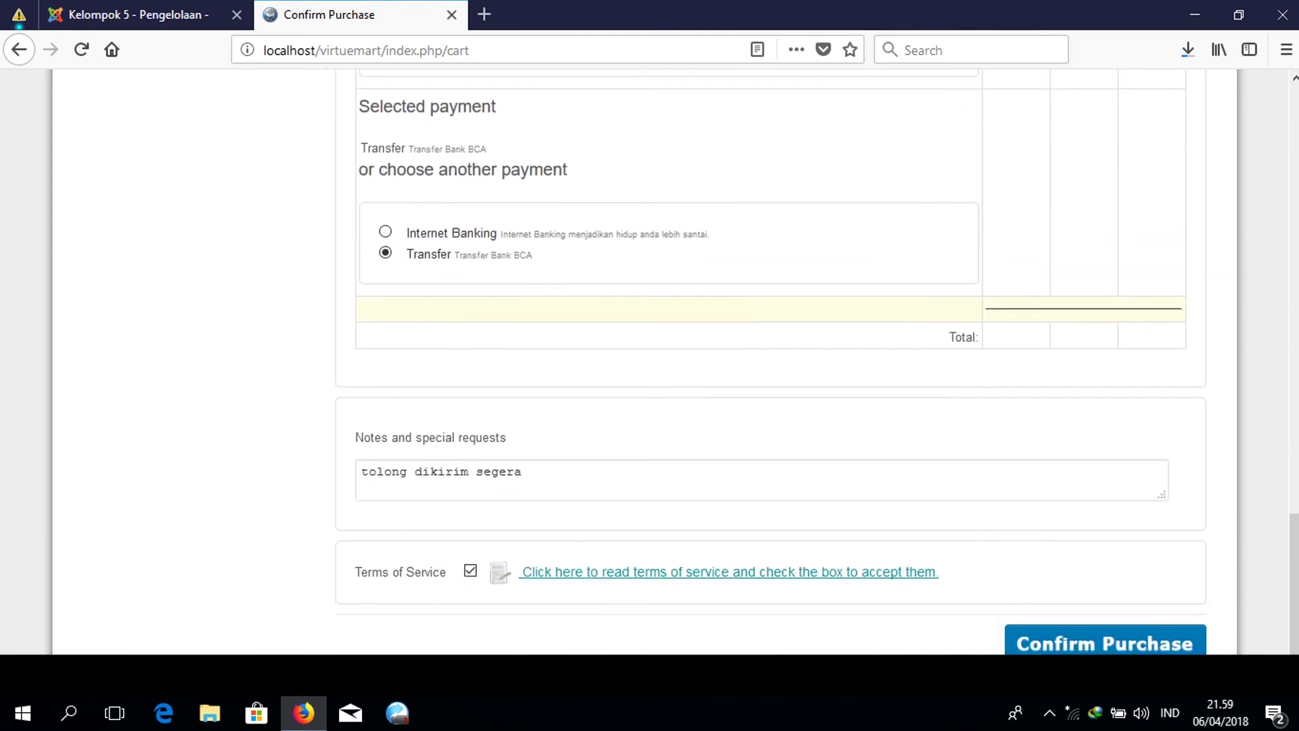
scroll(649, 362, up, 4)
scroll(650, 362, down, 4)
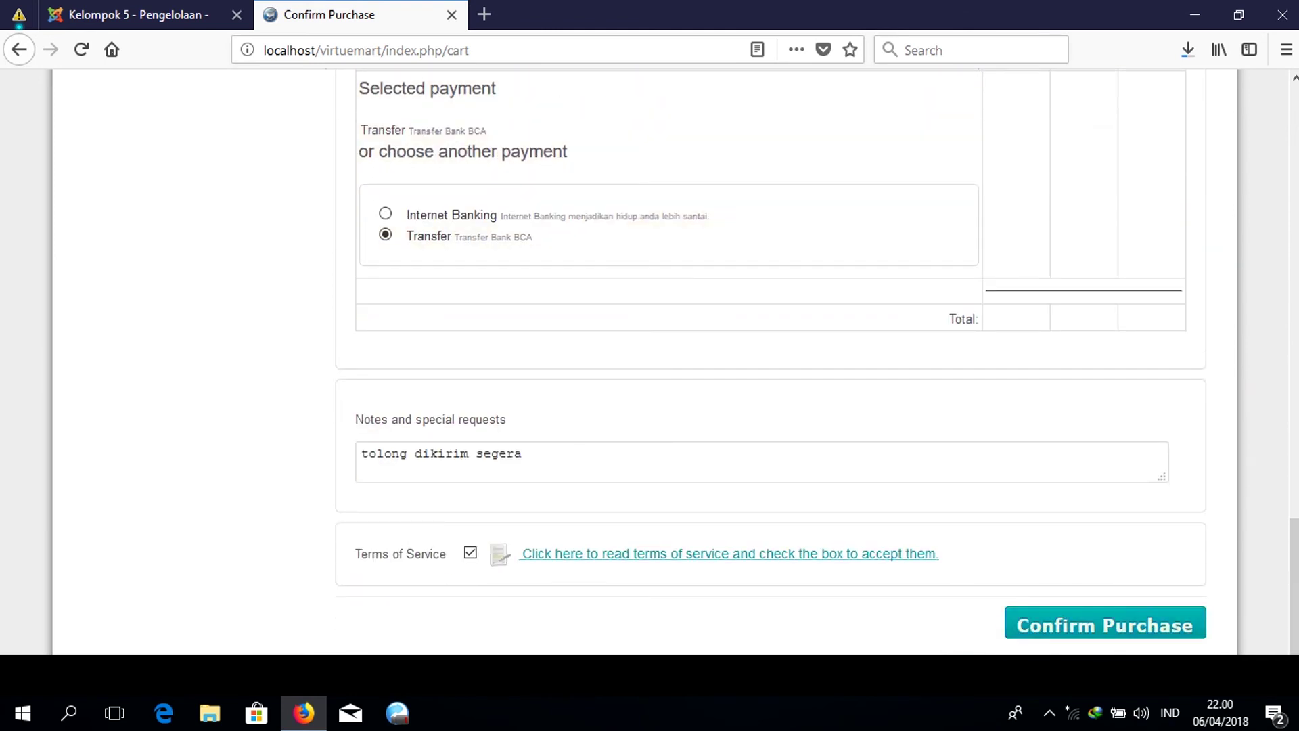
click(1049, 620)
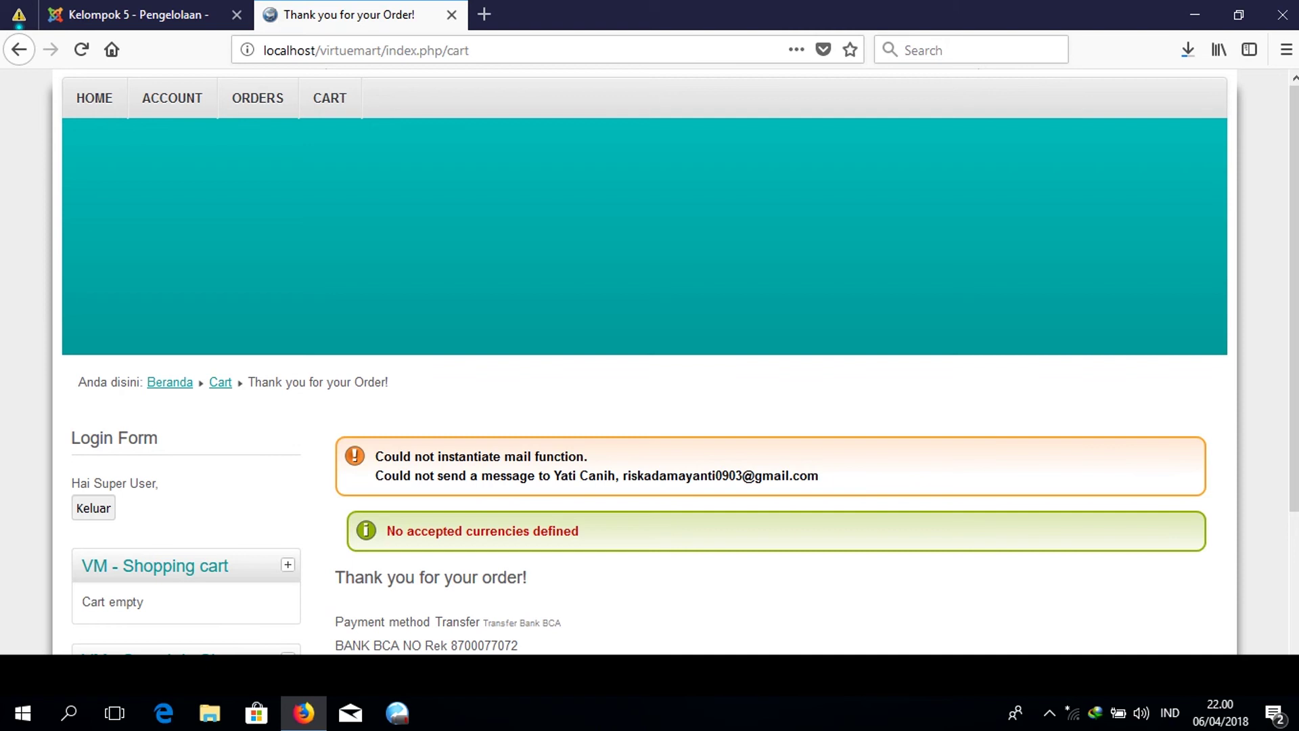
Check order SG6S015's Rp683700 total on the thank-you page, then return to the admin tab.
scroll(649, 365, down, 3)
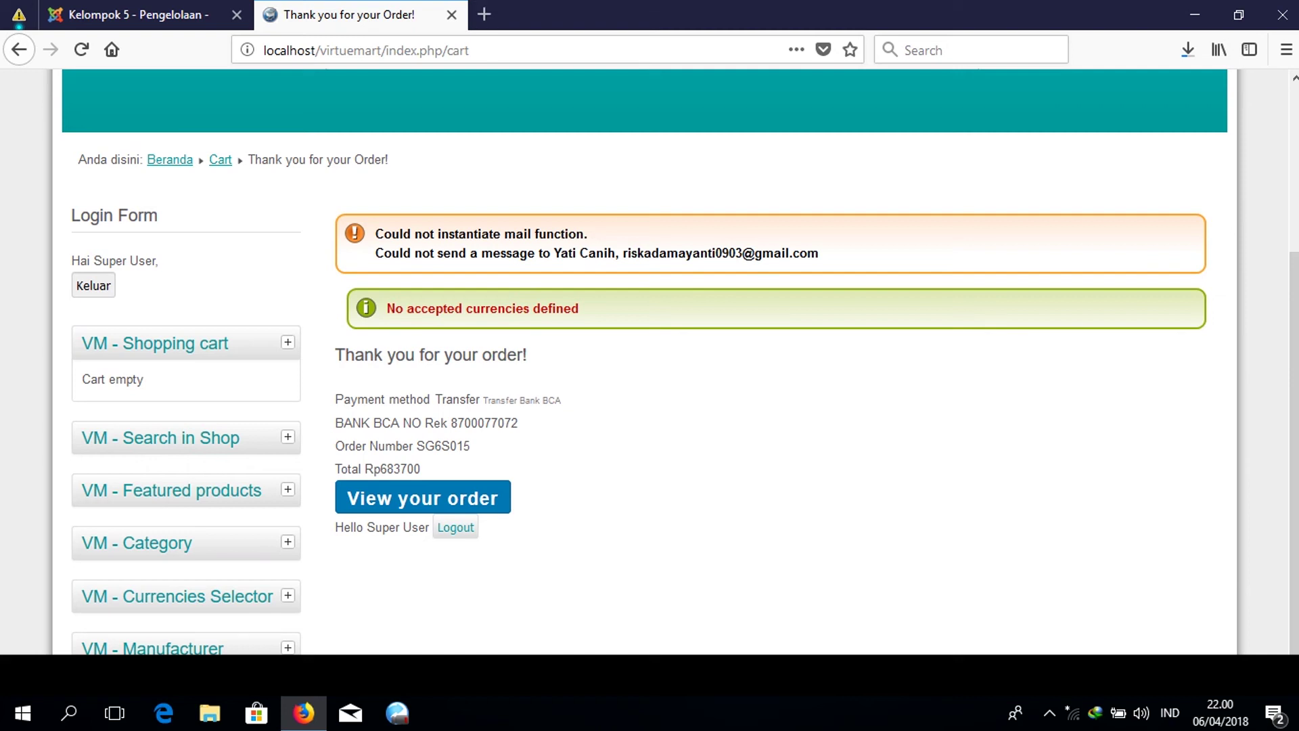
key(ctrl+Page_Up)
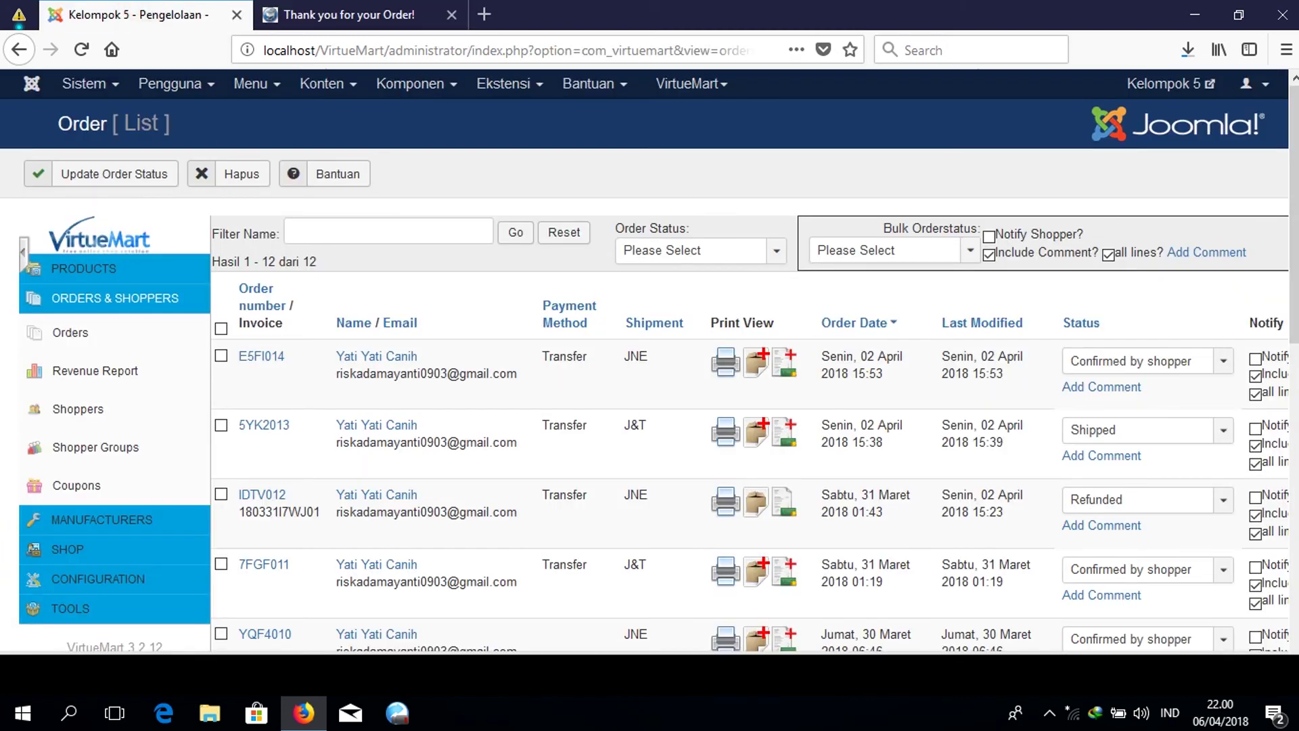
Reload the admin Order List so SG6S015 appears on top of 13 orders.
scroll(649, 368, down, 5)
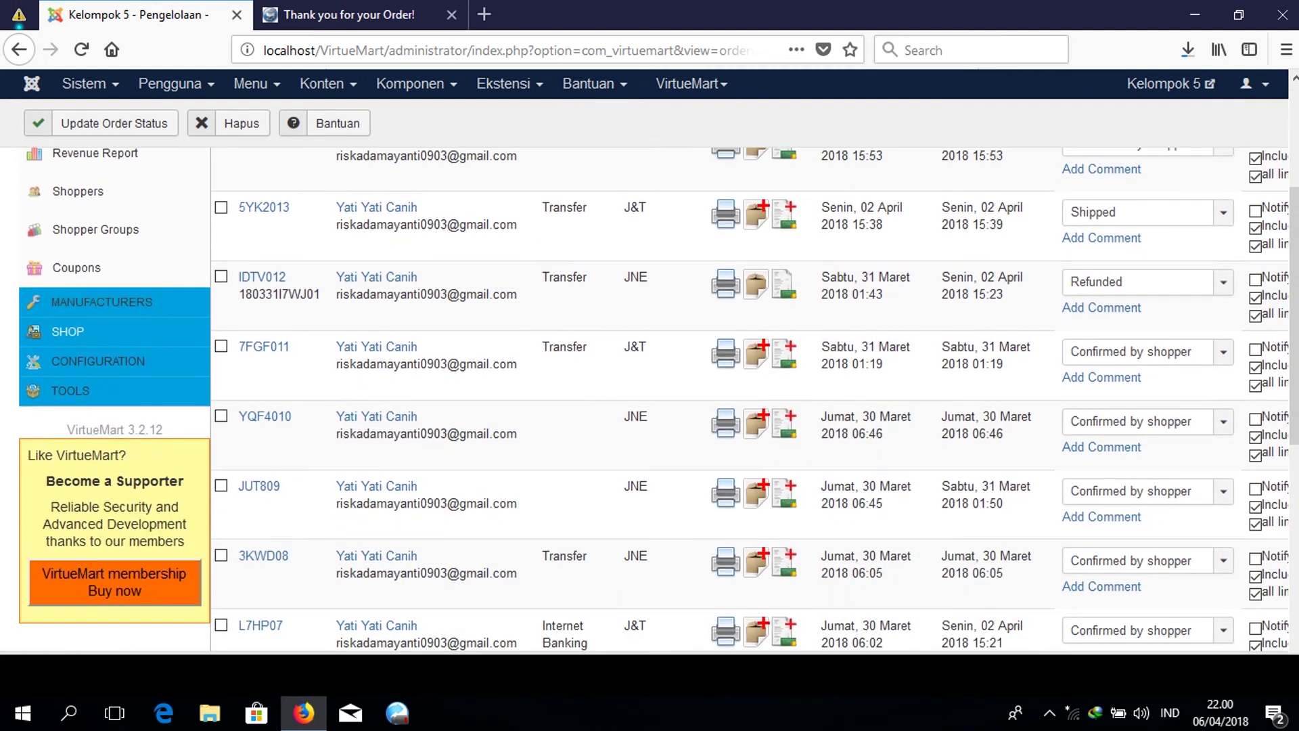
scroll(650, 399, up, 5)
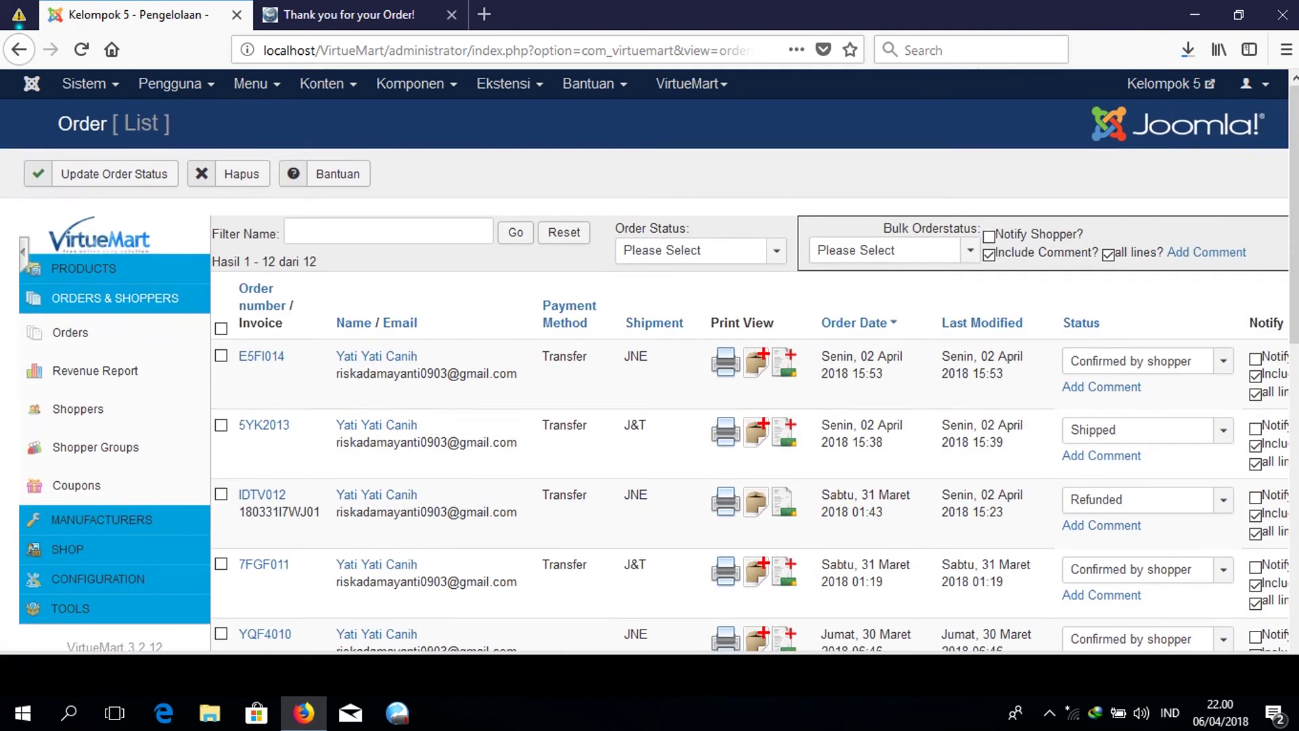
click(141, 332)
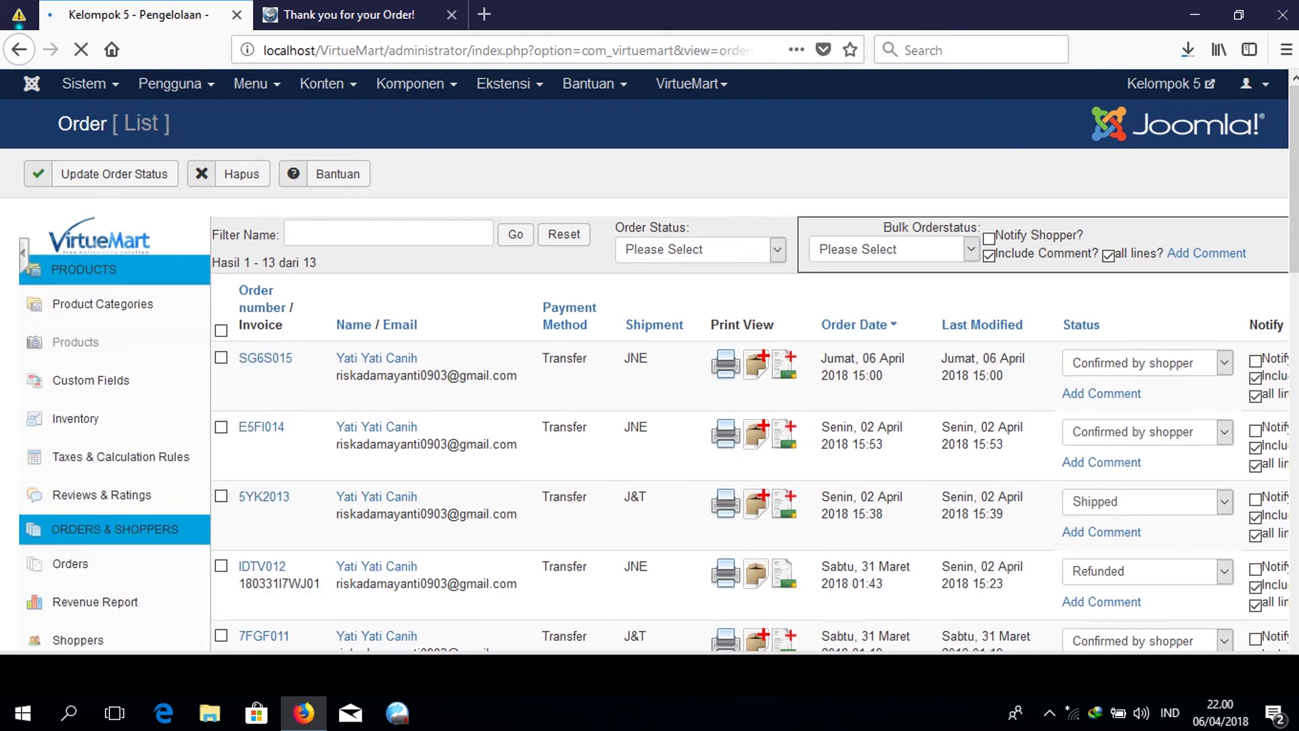
scroll(649, 400, down, 5)
scroll(649, 399, up, 3)
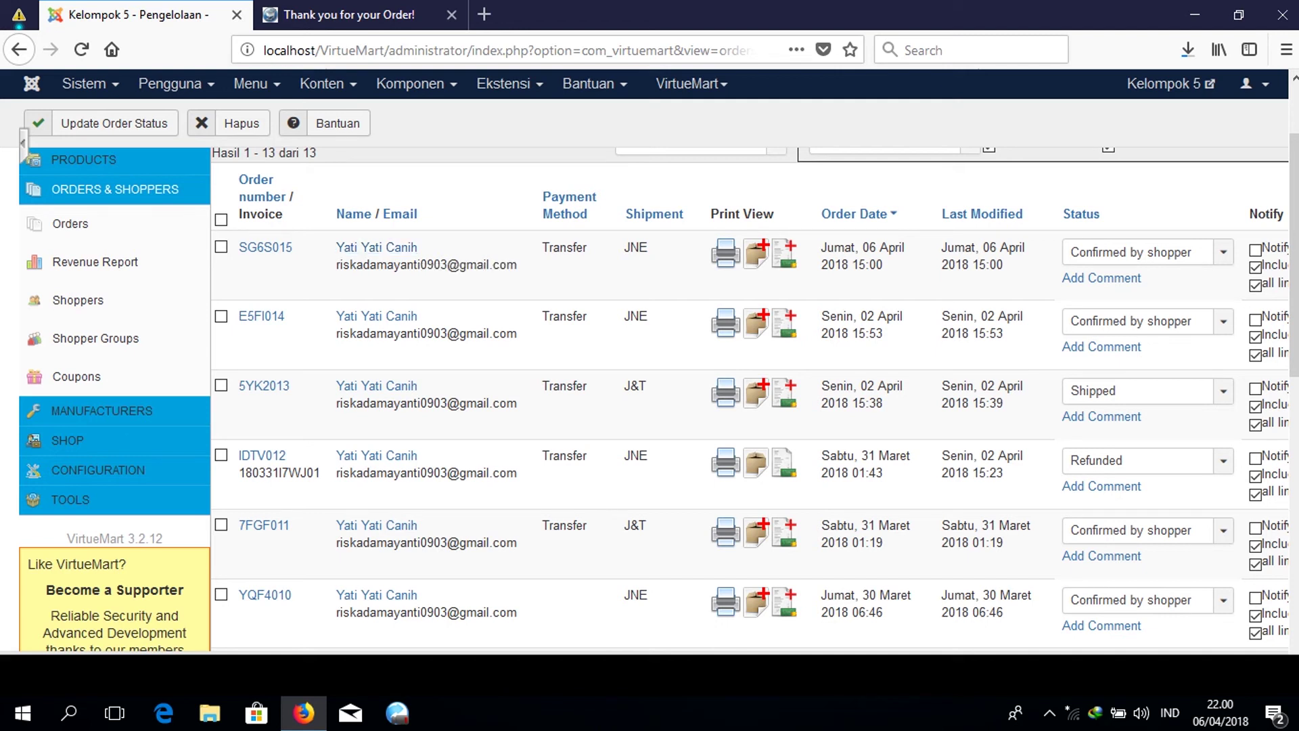
Open the printable invoice for SG6S015 without printing and maximize its window.
click(725, 253)
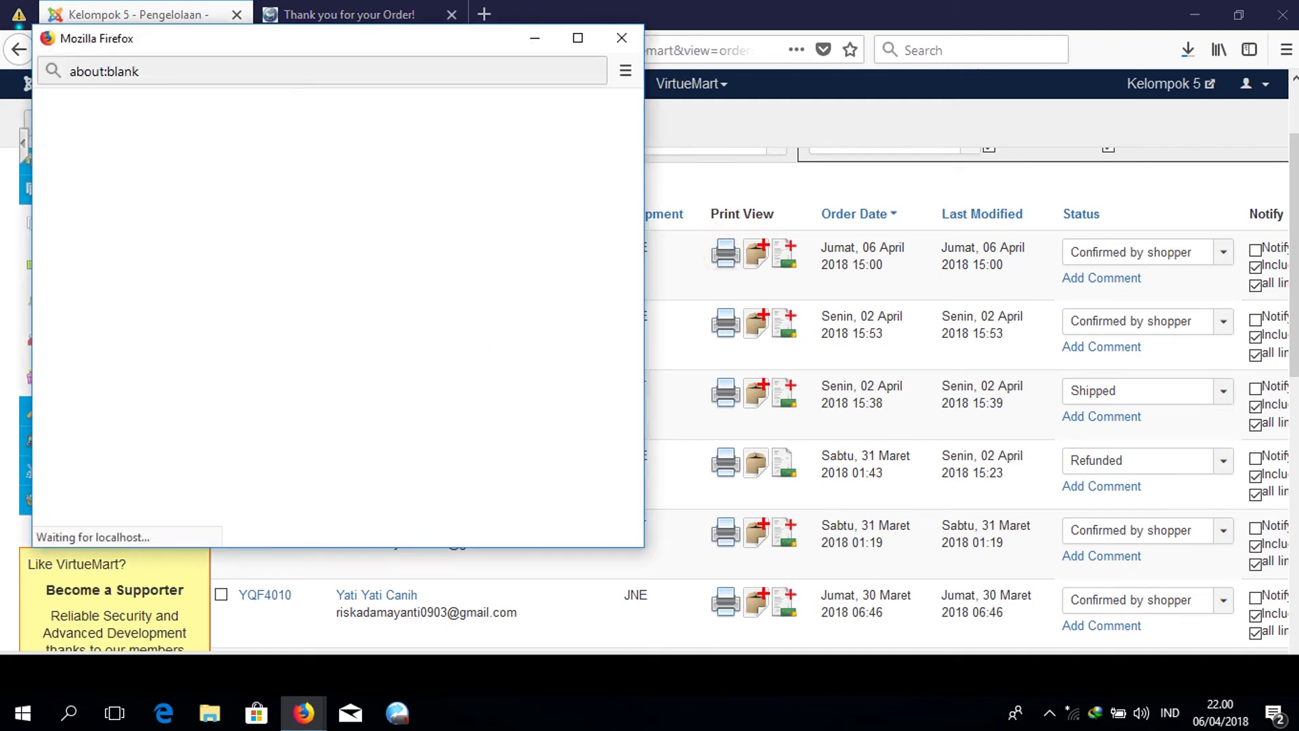
click(451, 398)
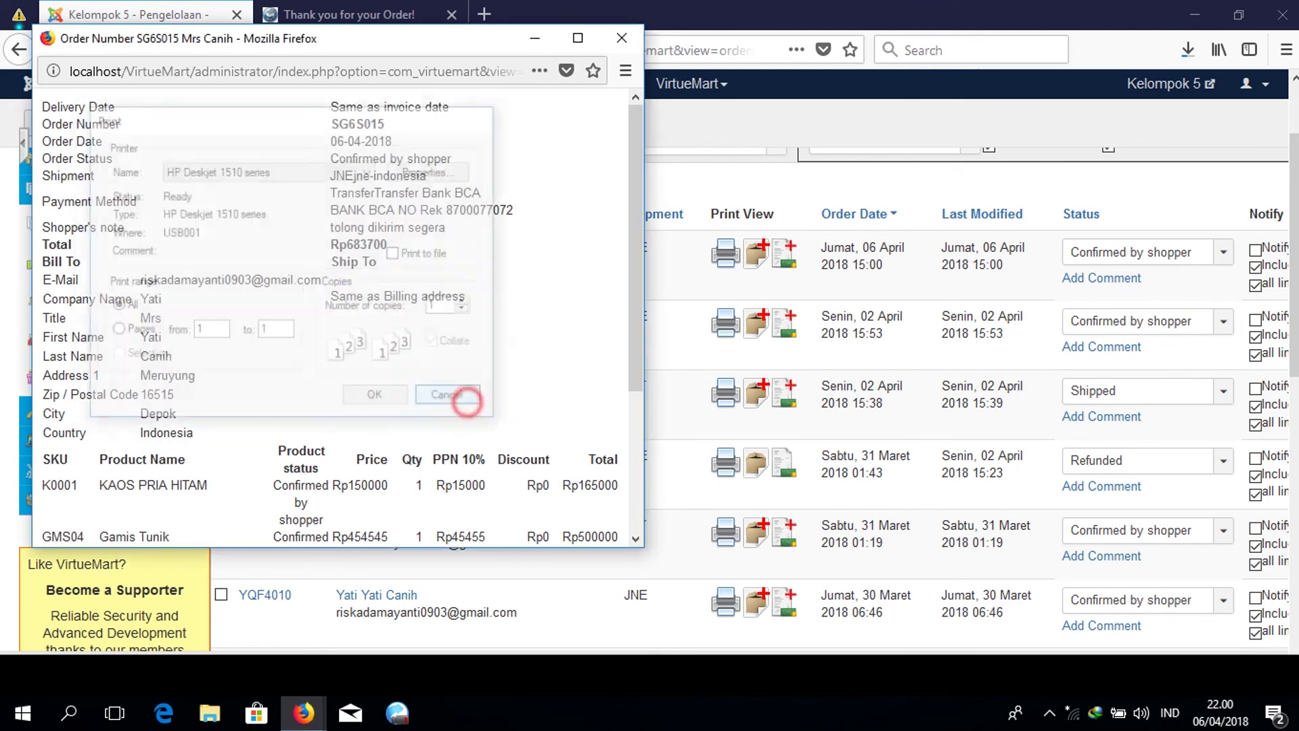
scroll(338, 318, down, 3)
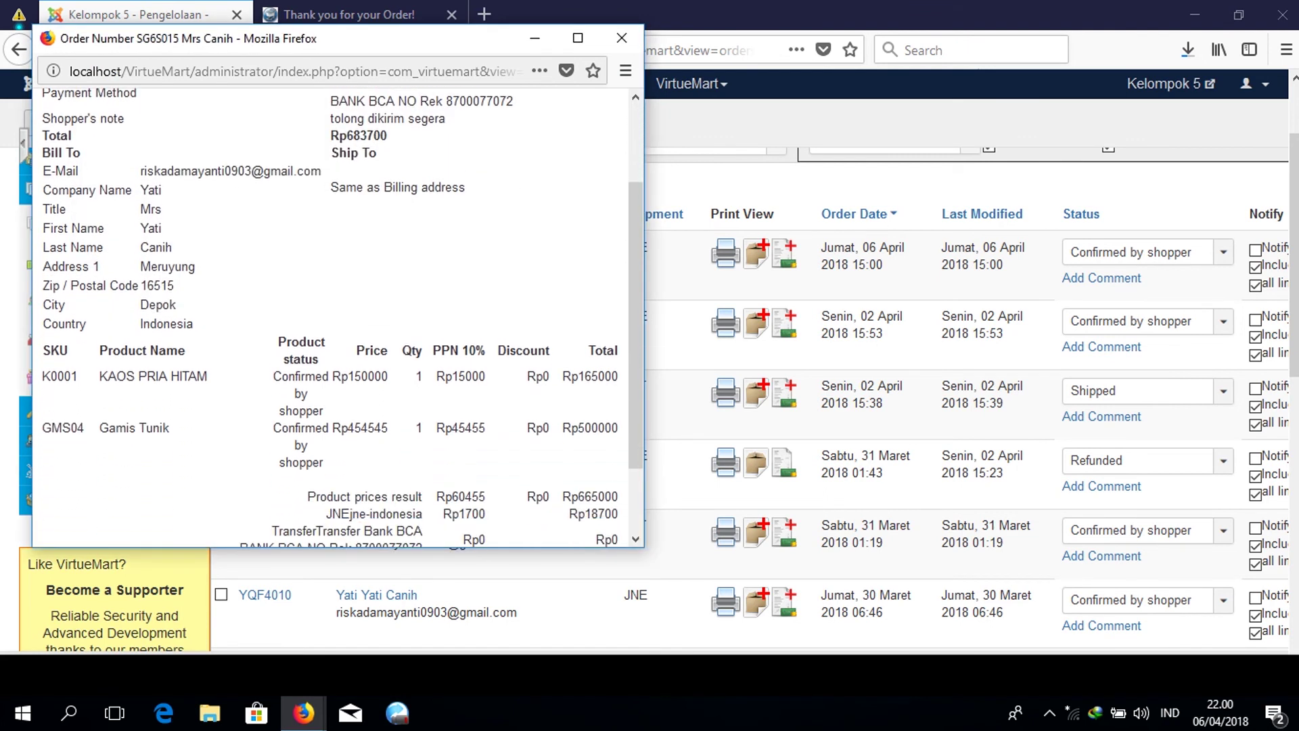
click(576, 40)
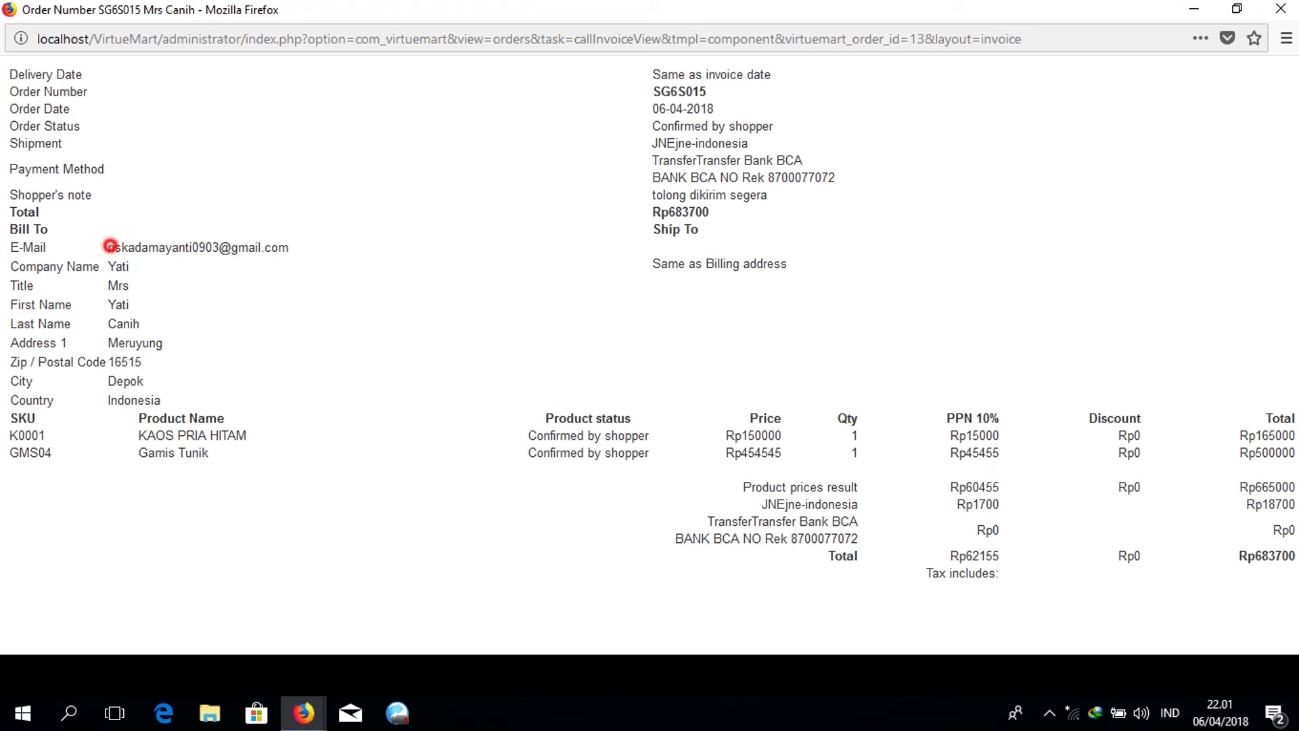
Highlight the customer's e-mail address and the two product rows on the invoice.
drag(108, 247, 290, 247)
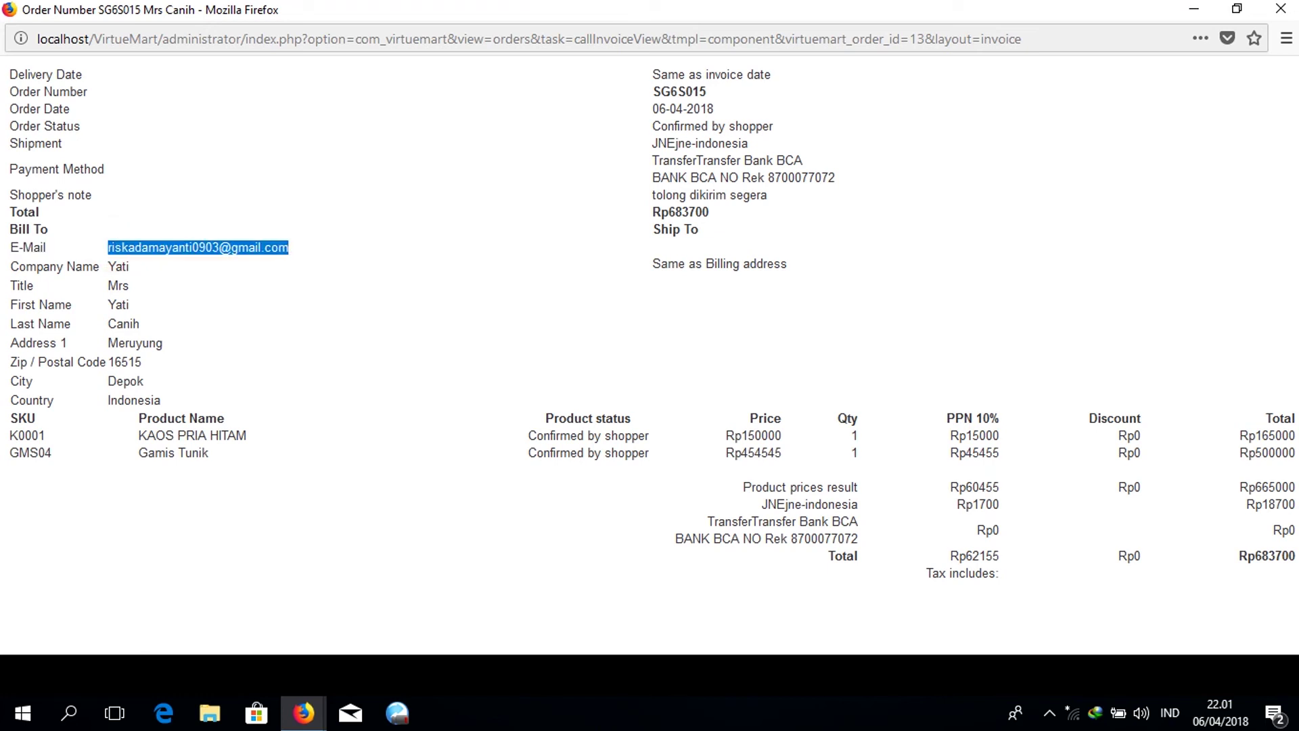
click(122, 284)
click(334, 342)
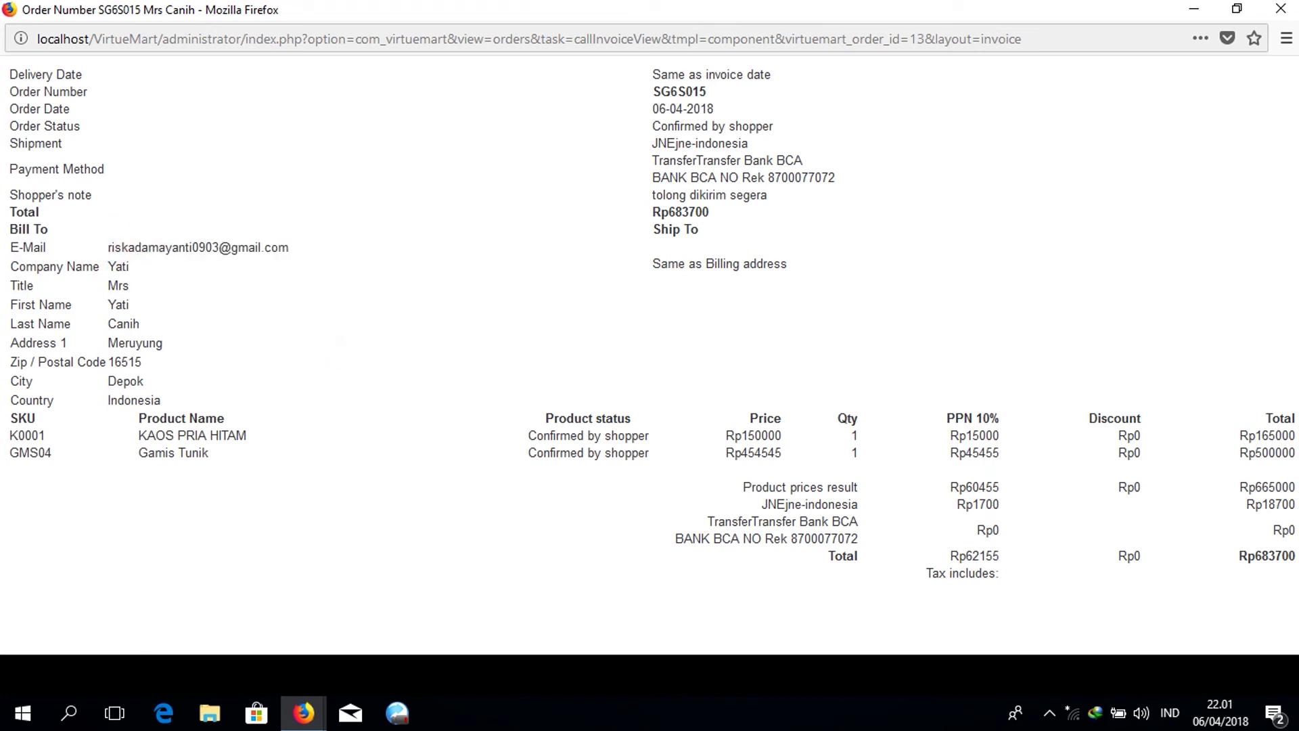
mouse_move(108, 434)
mouse_down()
mouse_move(135, 416)
mouse_move(208, 453)
mouse_up()
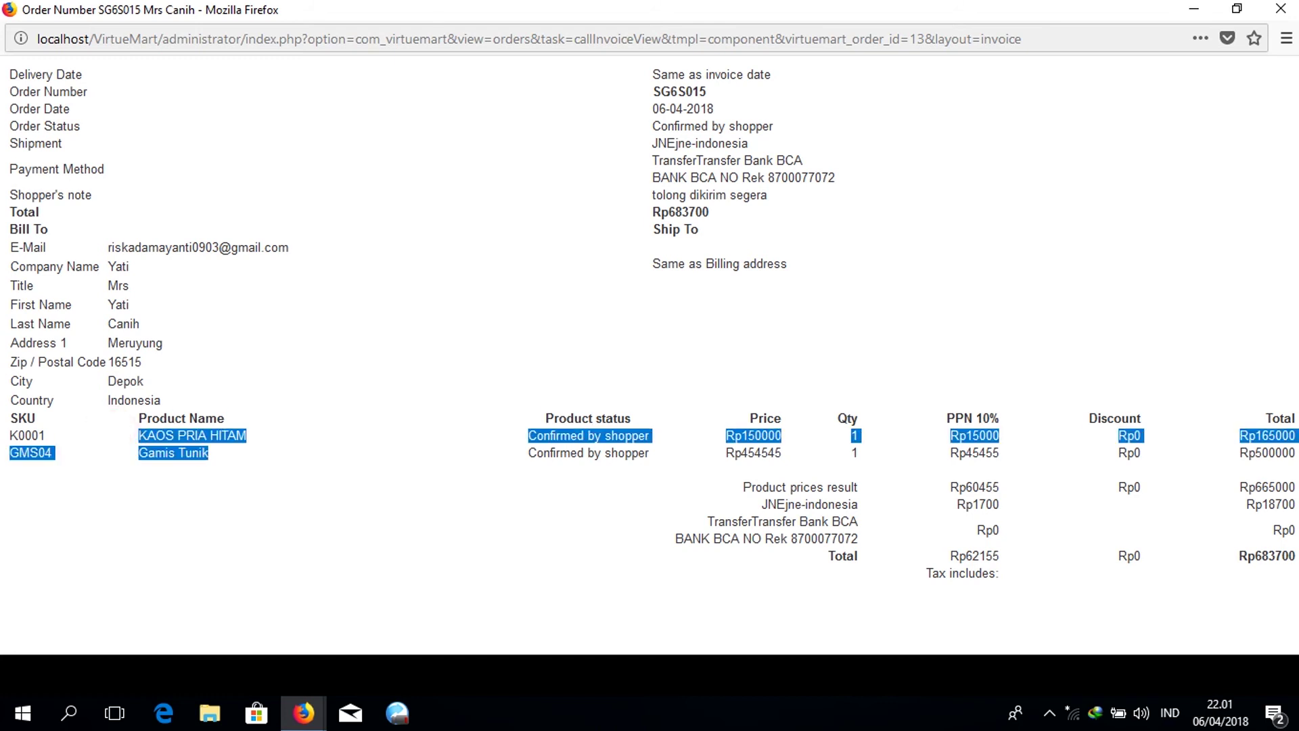
Close the invoice window and set SG6S015's status dropdown to Confirmed.
click(1280, 9)
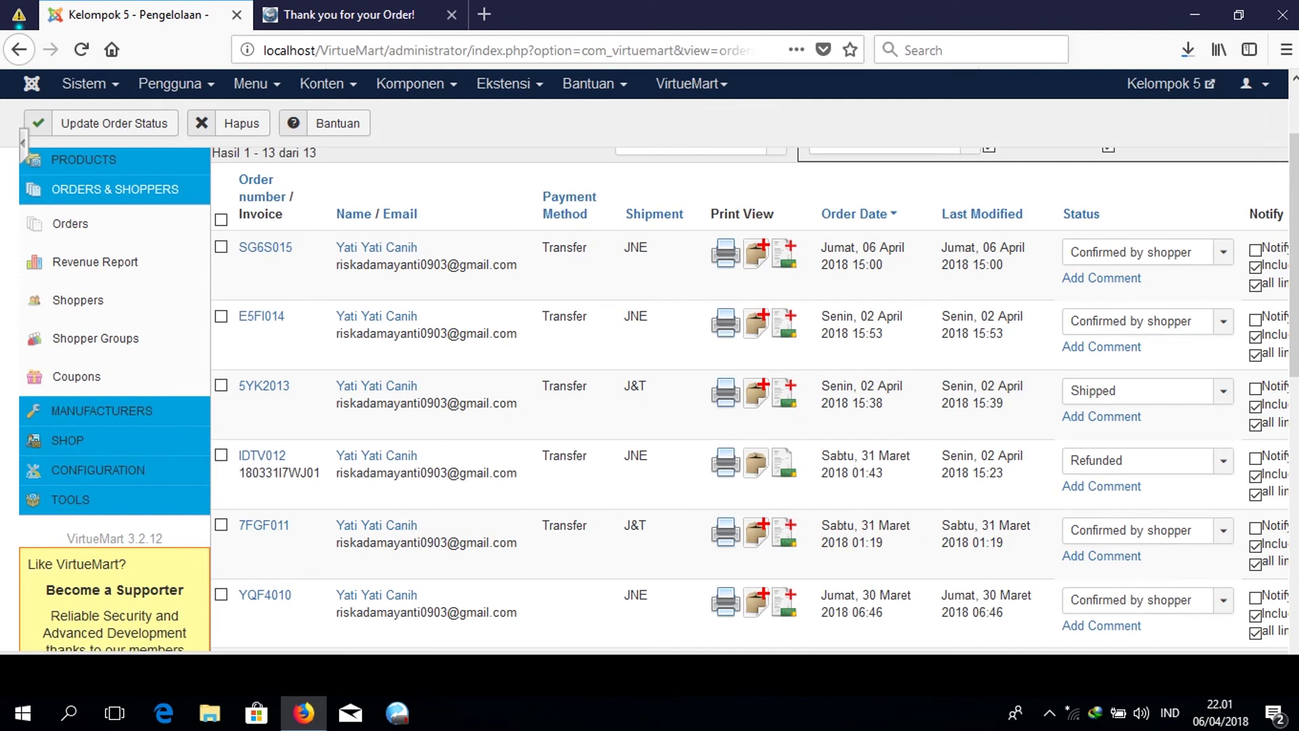
scroll(653, 379, up, 2)
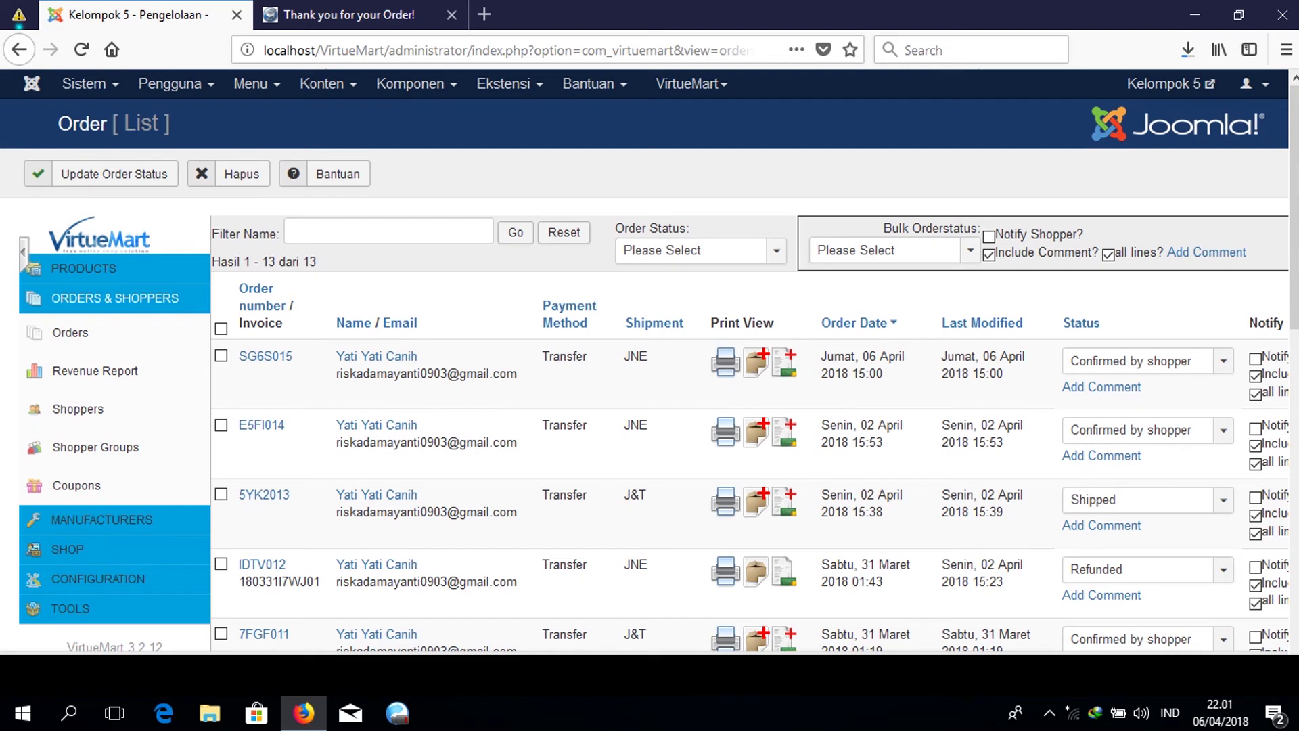
click(1223, 360)
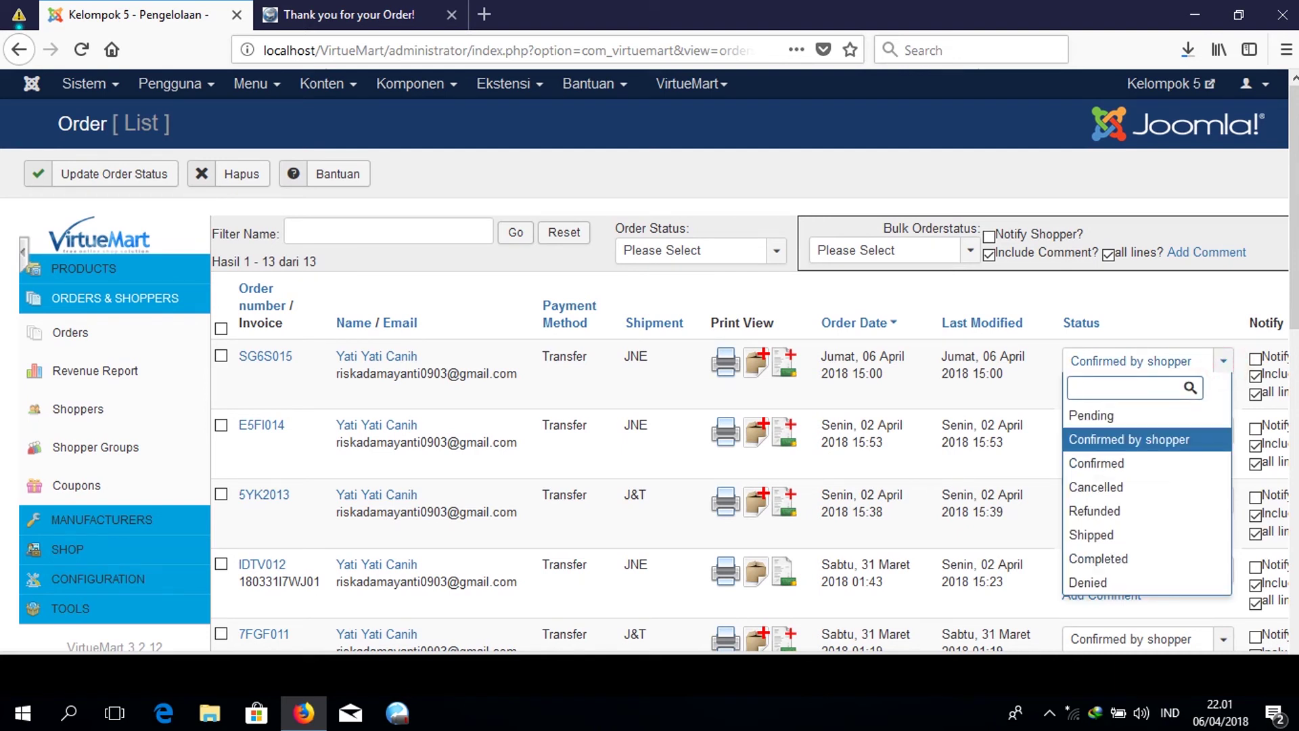
key(Down)
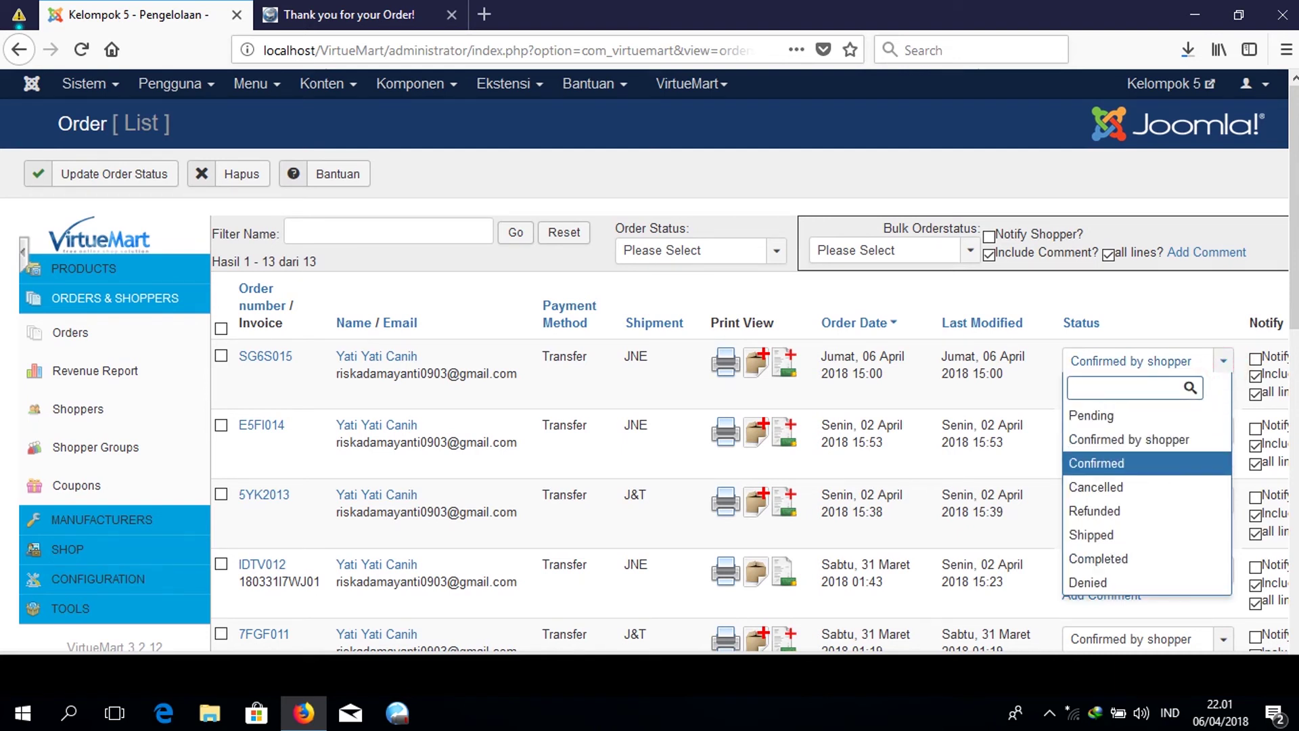
click(1195, 460)
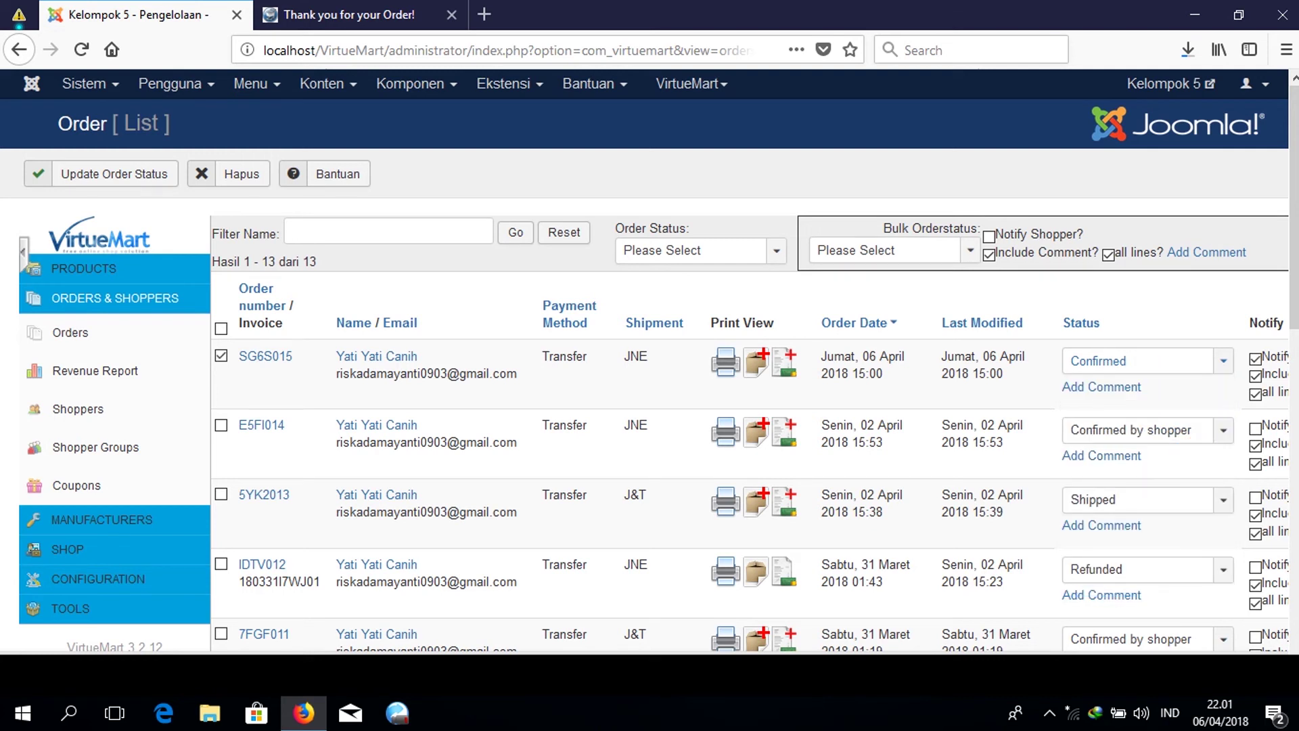
scroll(785, 392, down, 9)
scroll(785, 392, up, 4)
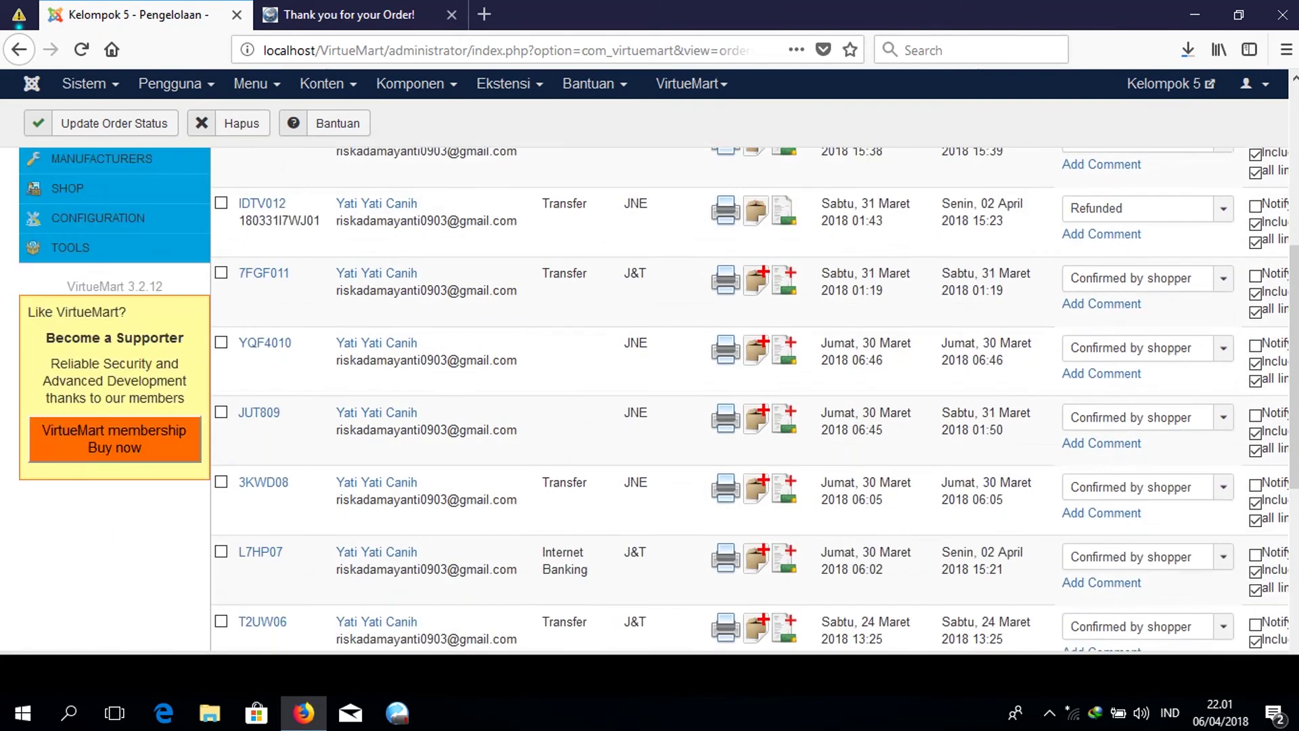
scroll(785, 393, up, 5)
Change SG6S015's status to Shipped, save it, and expand the sidebar's manufacturer options.
click(1174, 359)
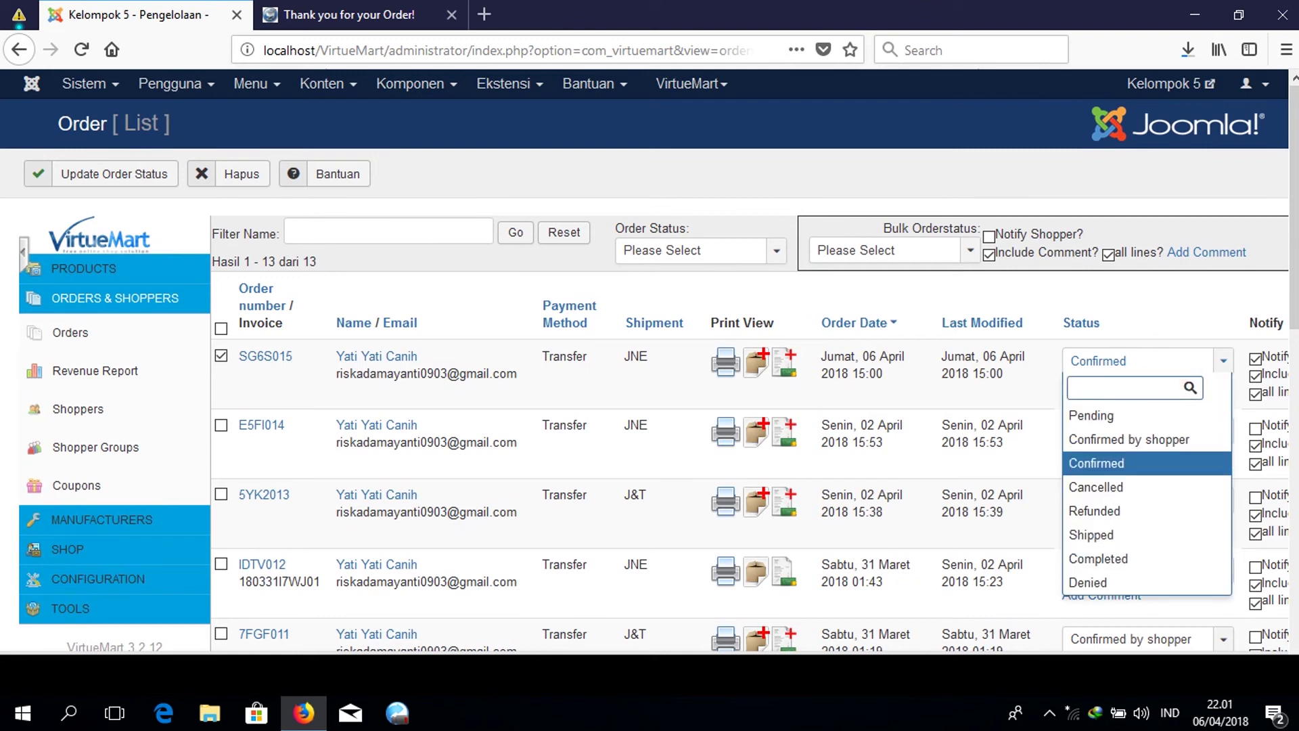
click(1158, 533)
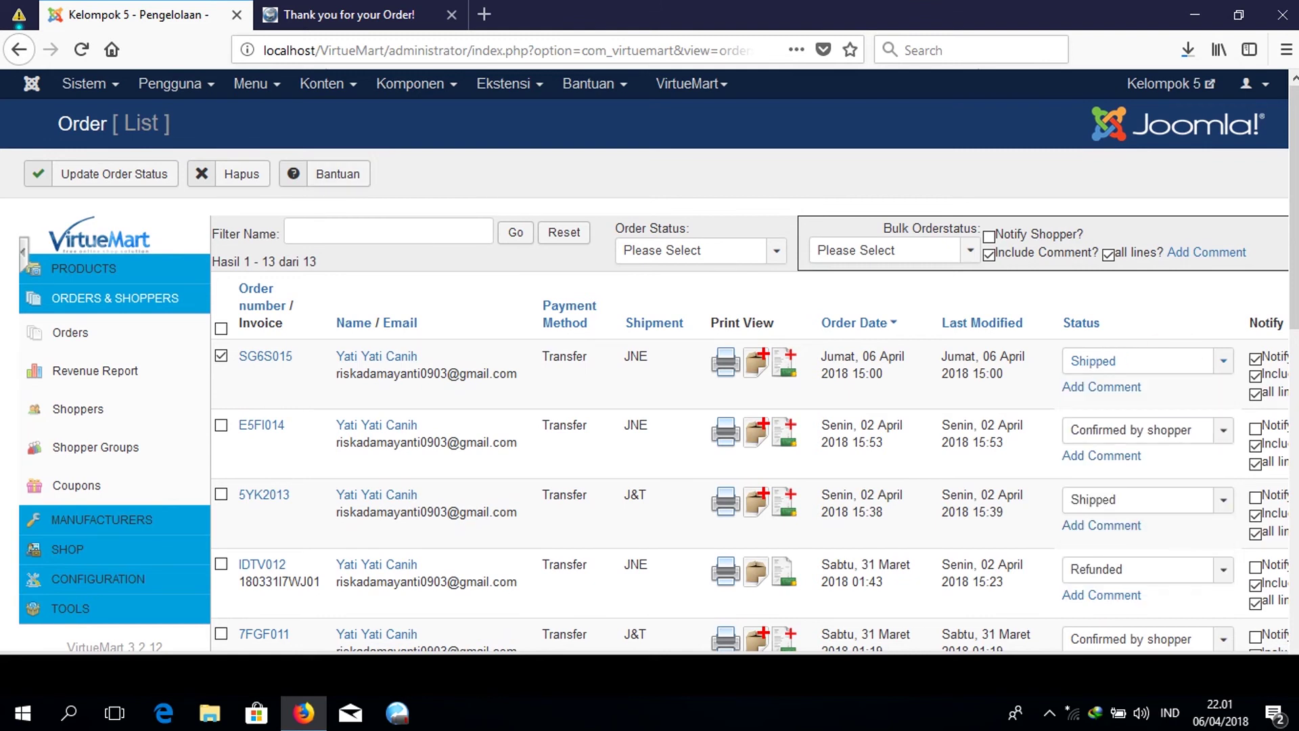
click(105, 173)
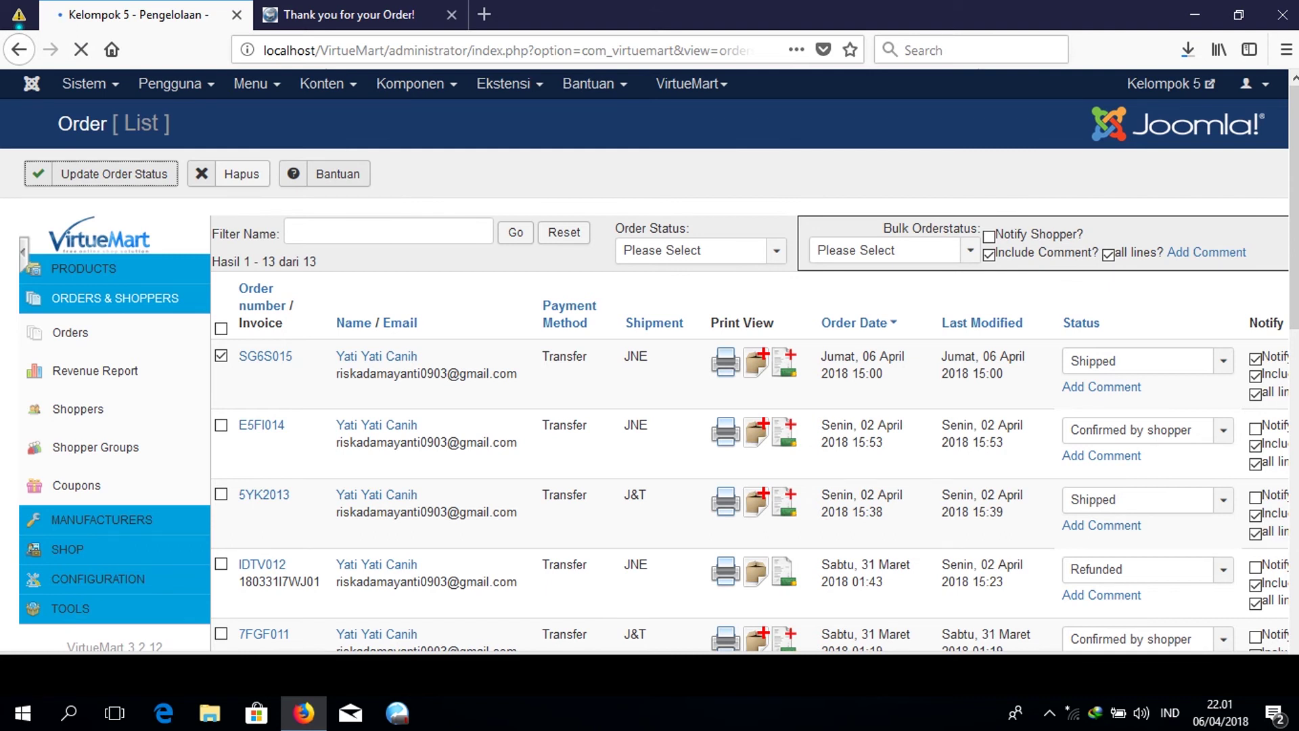
scroll(649, 406, down, 4)
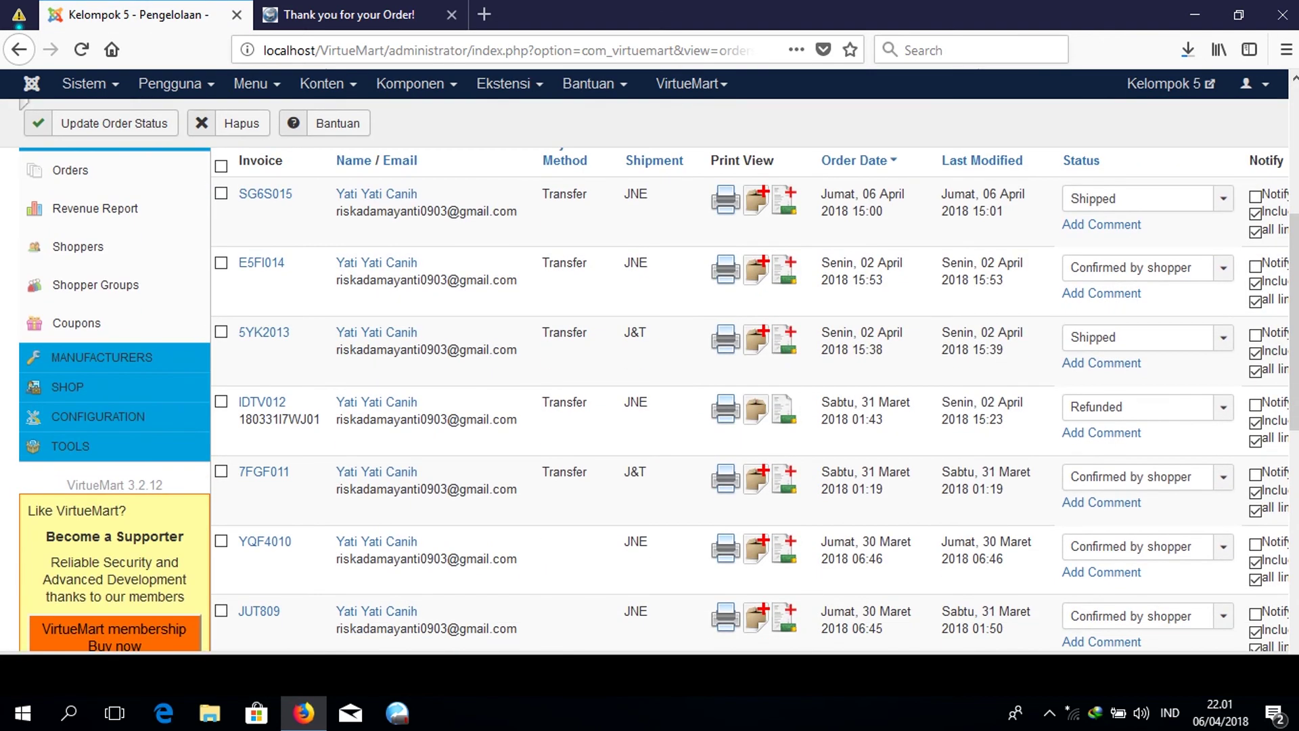
scroll(650, 406, down, 6)
scroll(649, 406, up, 7)
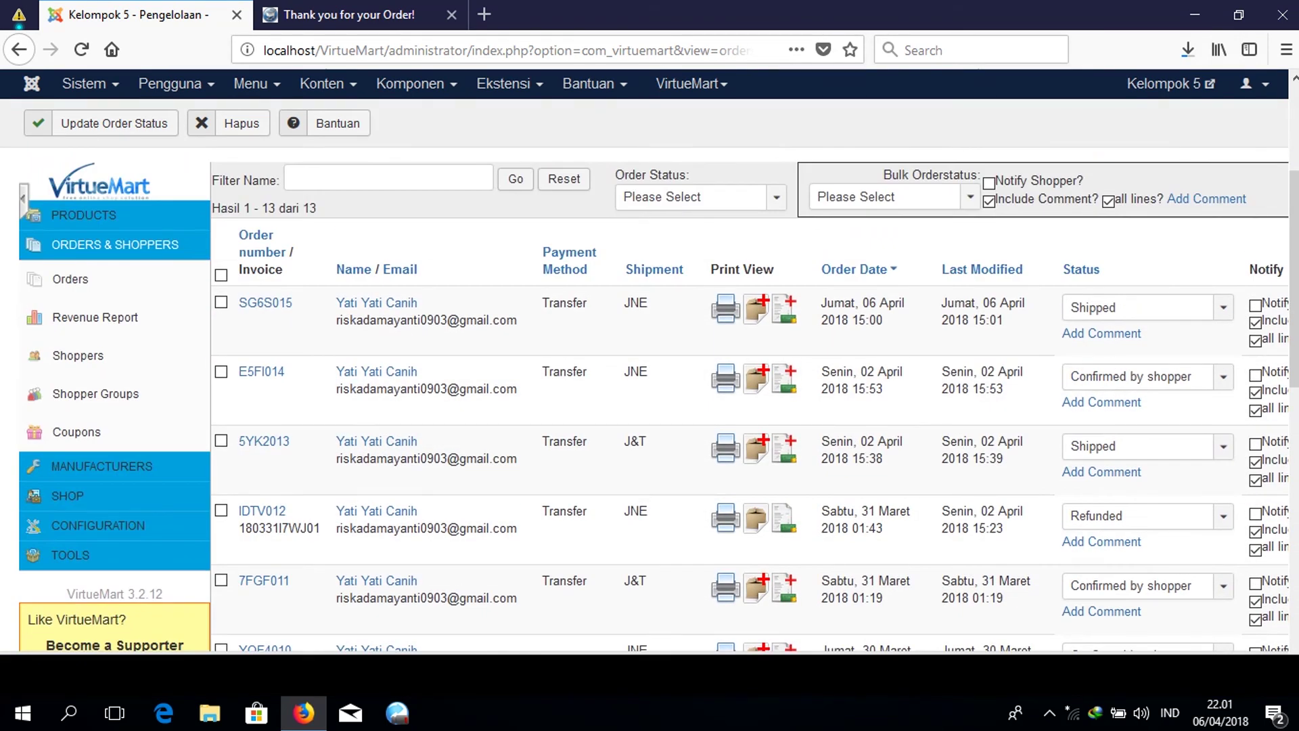
scroll(650, 405, up, 3)
scroll(649, 406, down, 3)
click(101, 466)
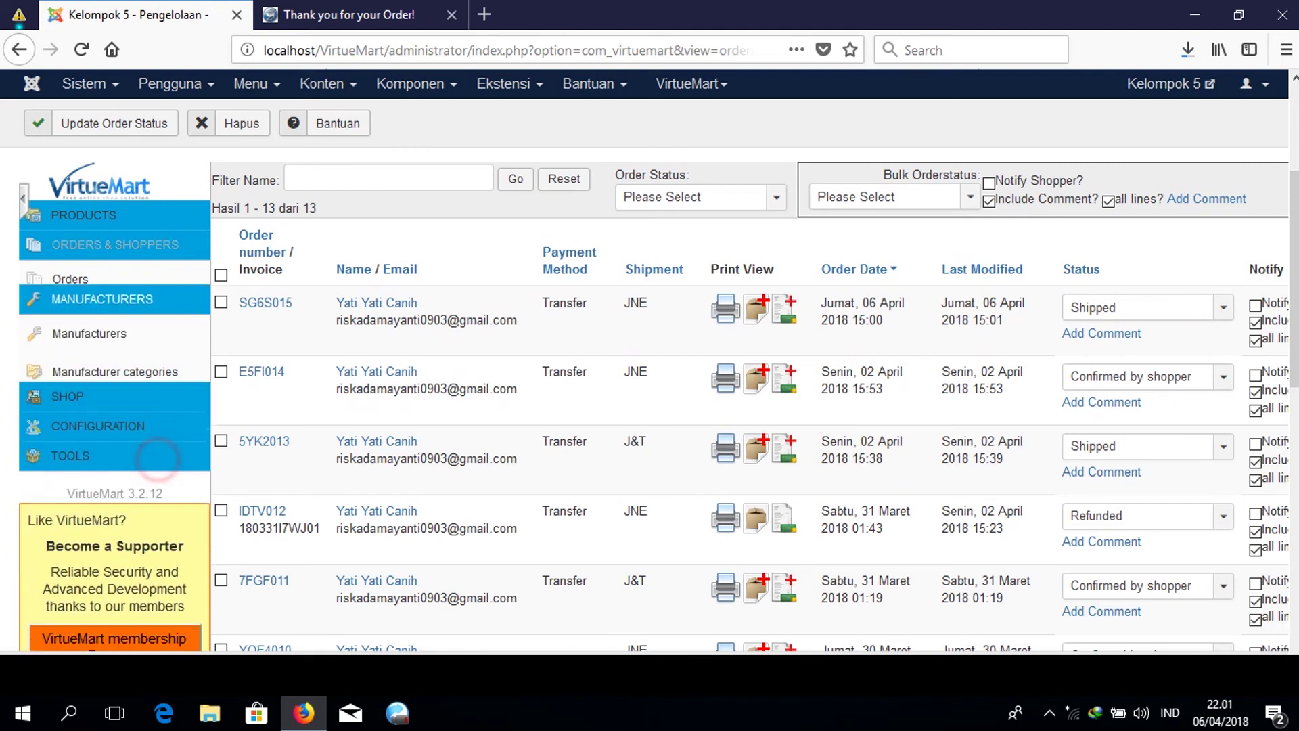
Go to the Manufacturer List, showing only Lataza, and begin a new manufacturer with Baru.
click(128, 307)
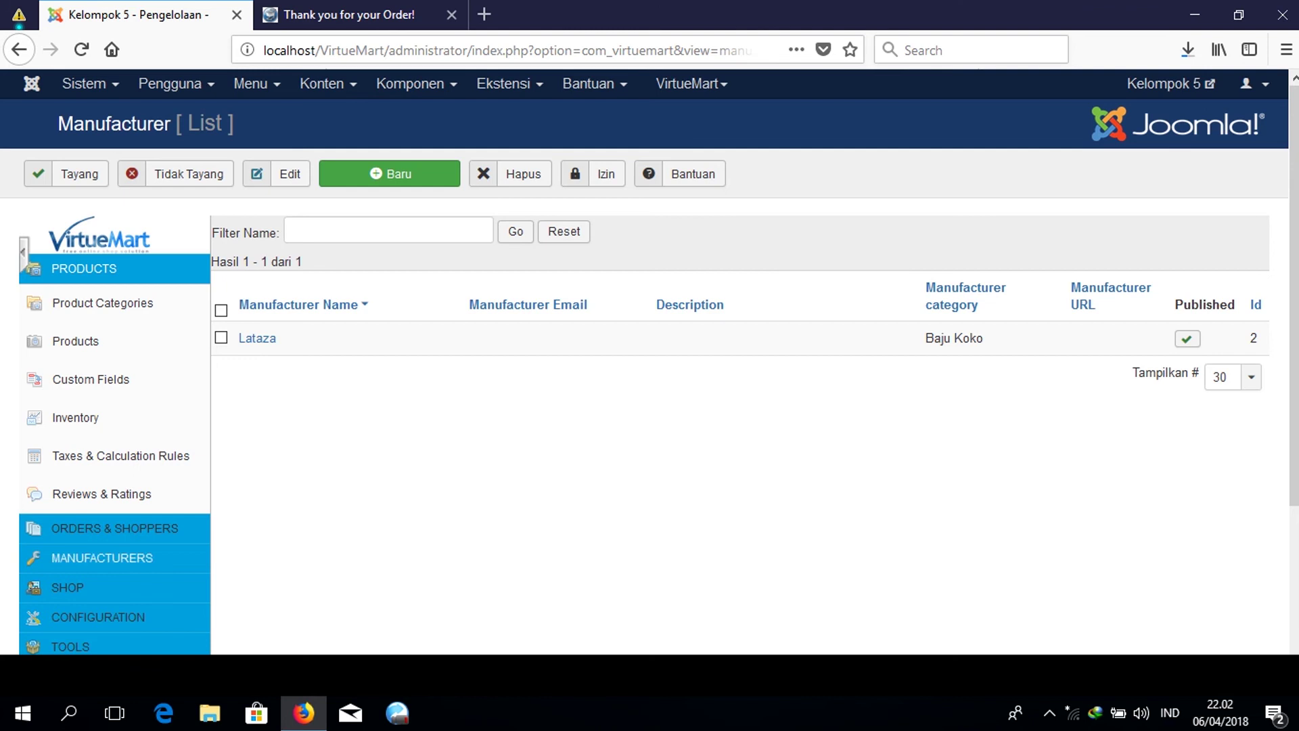
click(169, 556)
click(131, 367)
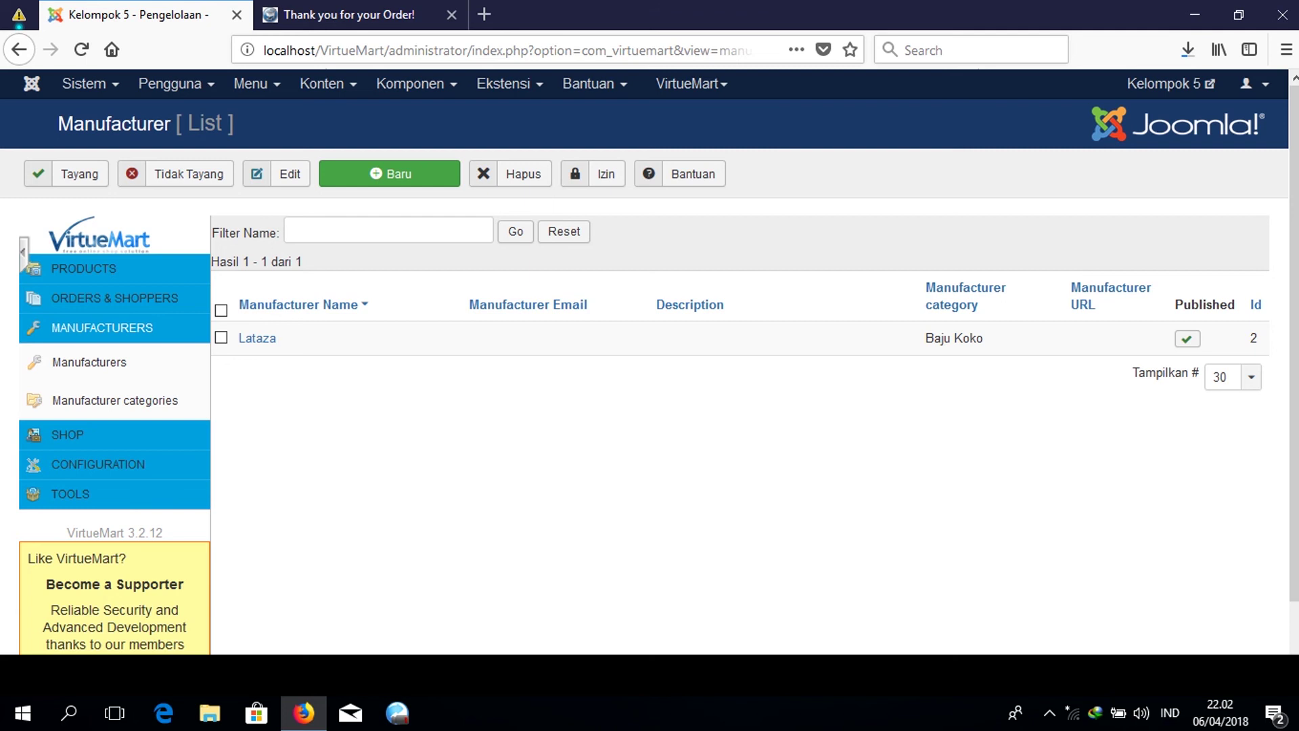
click(329, 426)
click(353, 182)
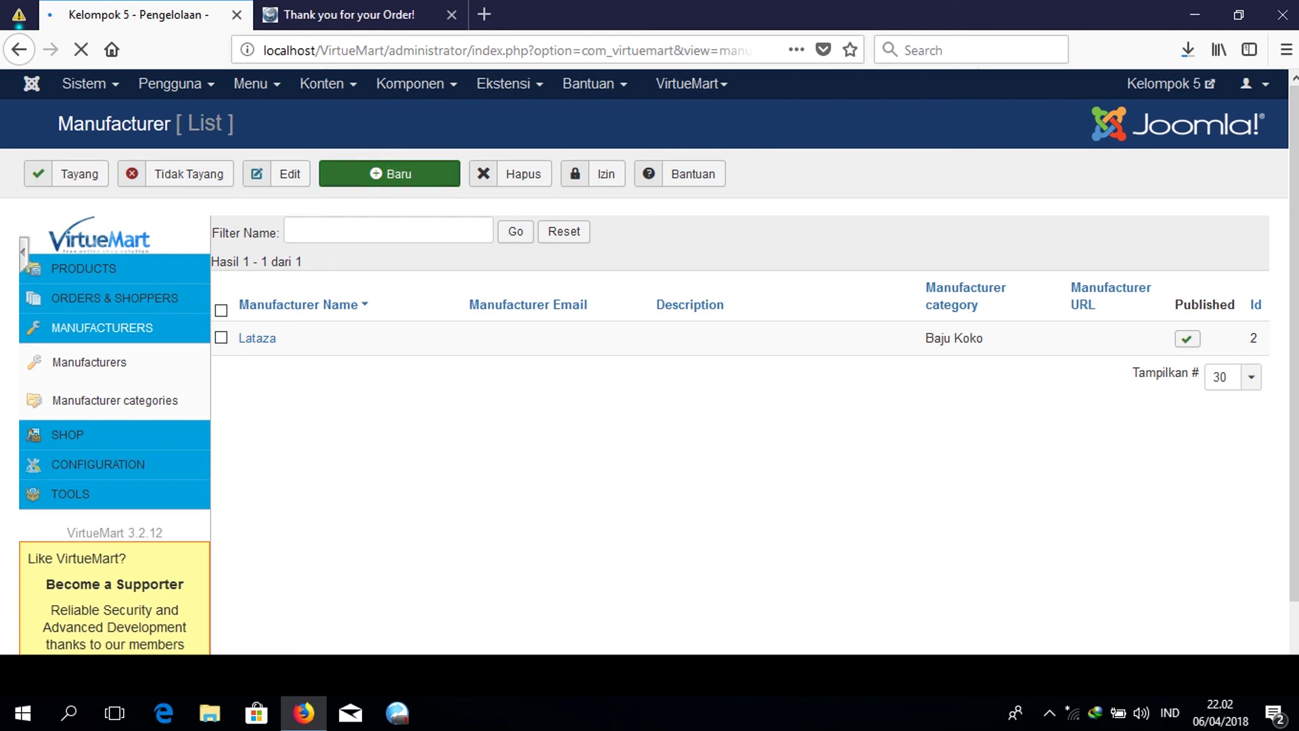
Name the manufacturer 'HAMS JEANSKU', give it SEF alias 'HAM JEANSKU', and save.
click(433, 336)
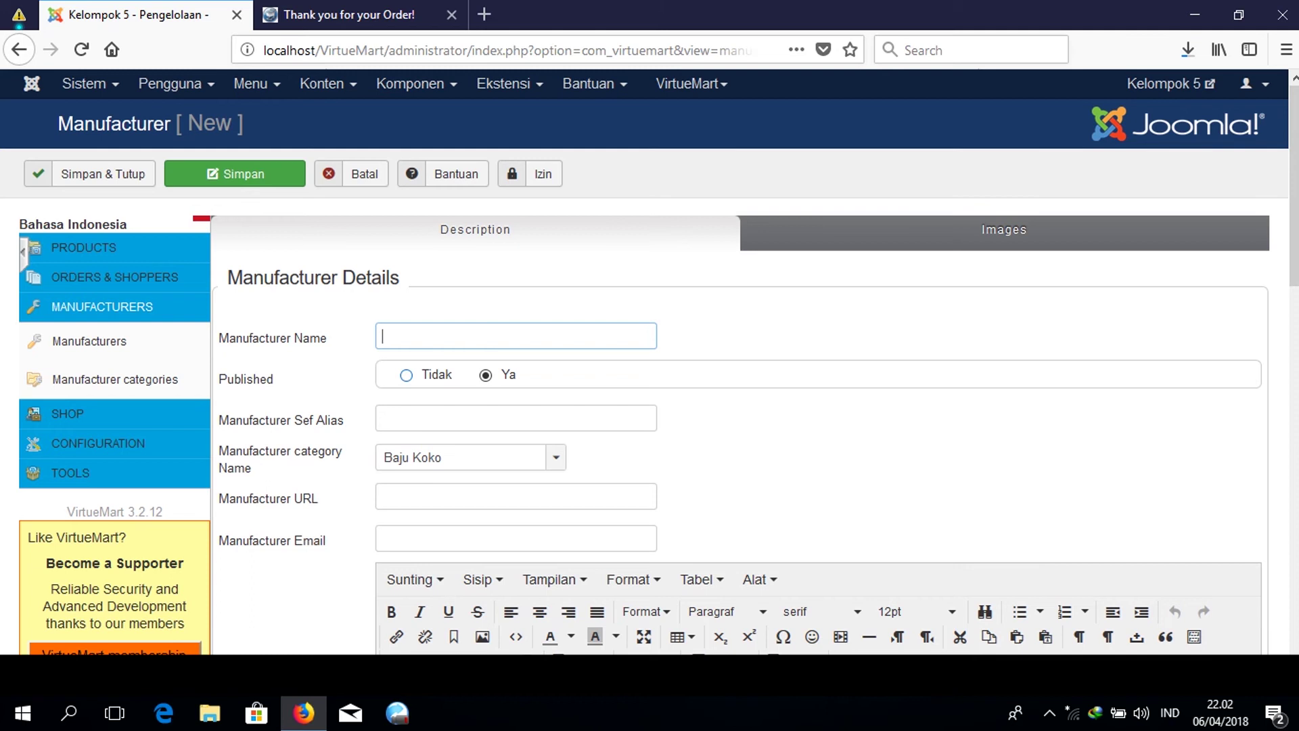
text(HAMS JEANSKU)
scroll(650, 406, down, 3)
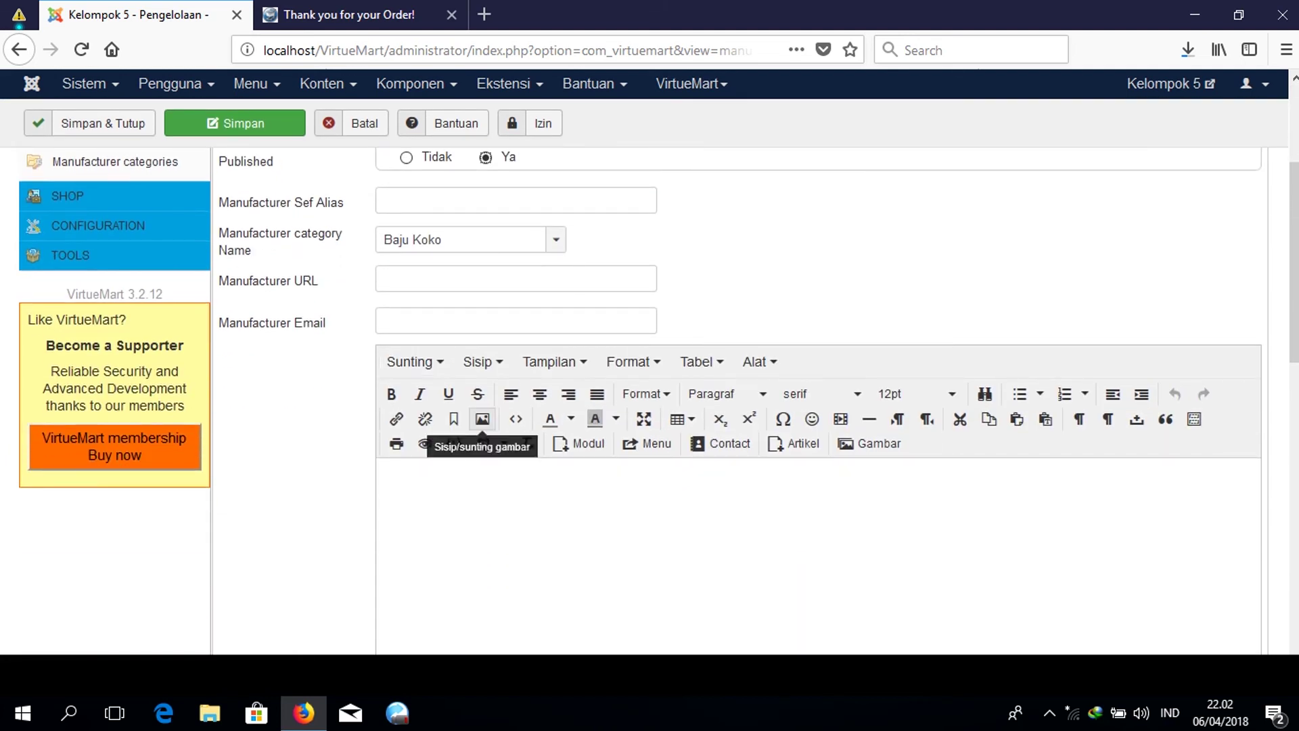
click(436, 201)
text(HAM JEANS)
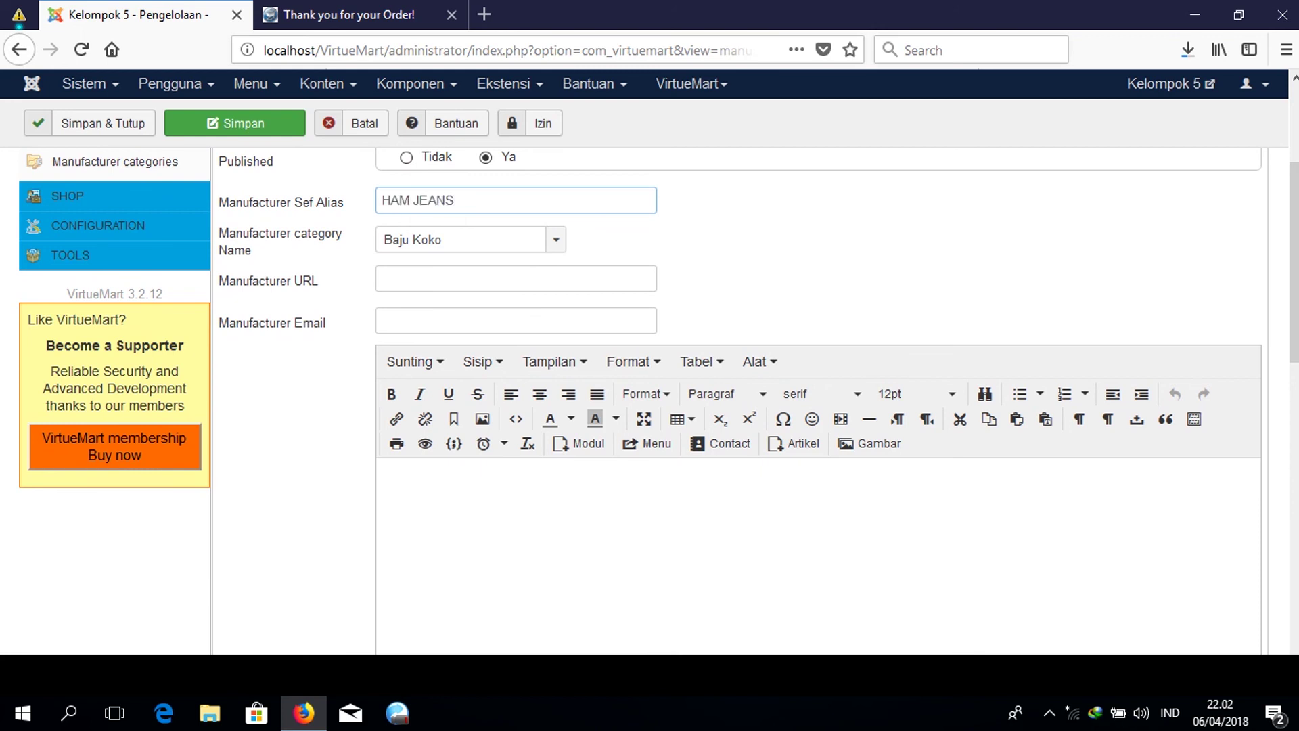
text(KU)
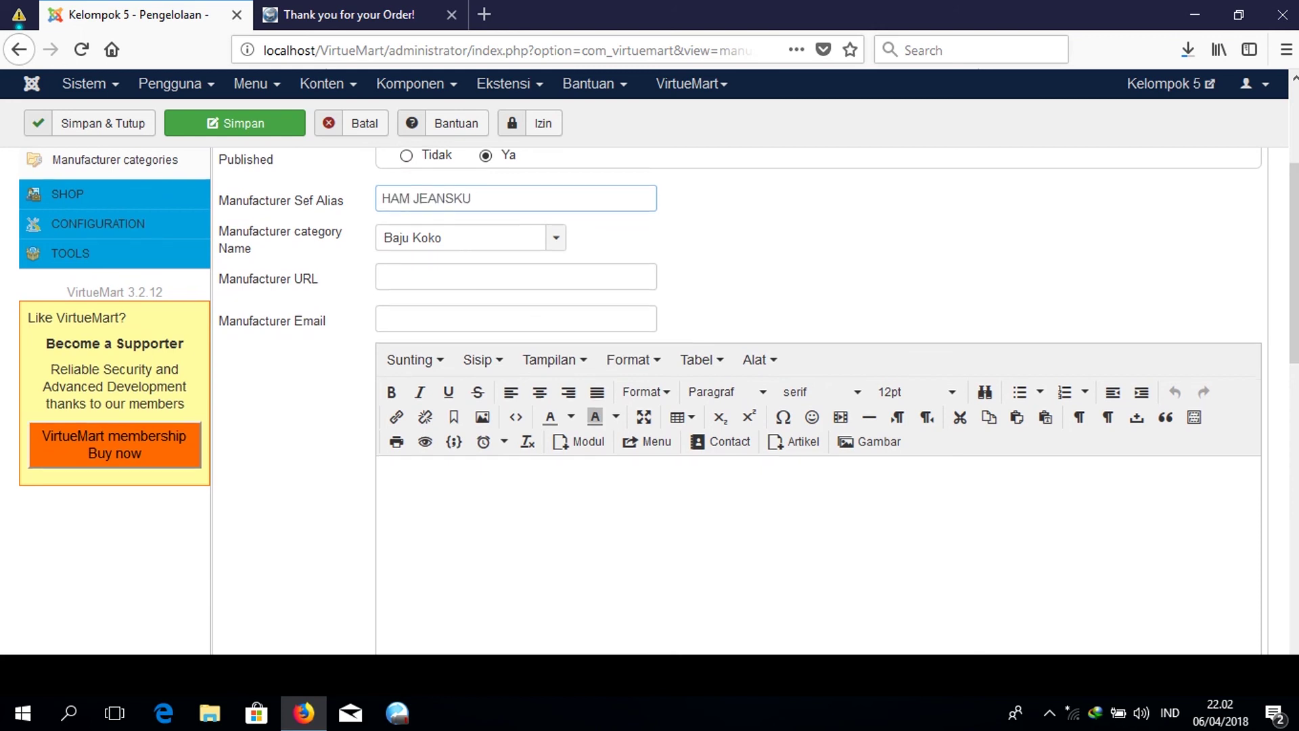
scroll(744, 406, down, 5)
scroll(744, 405, up, 6)
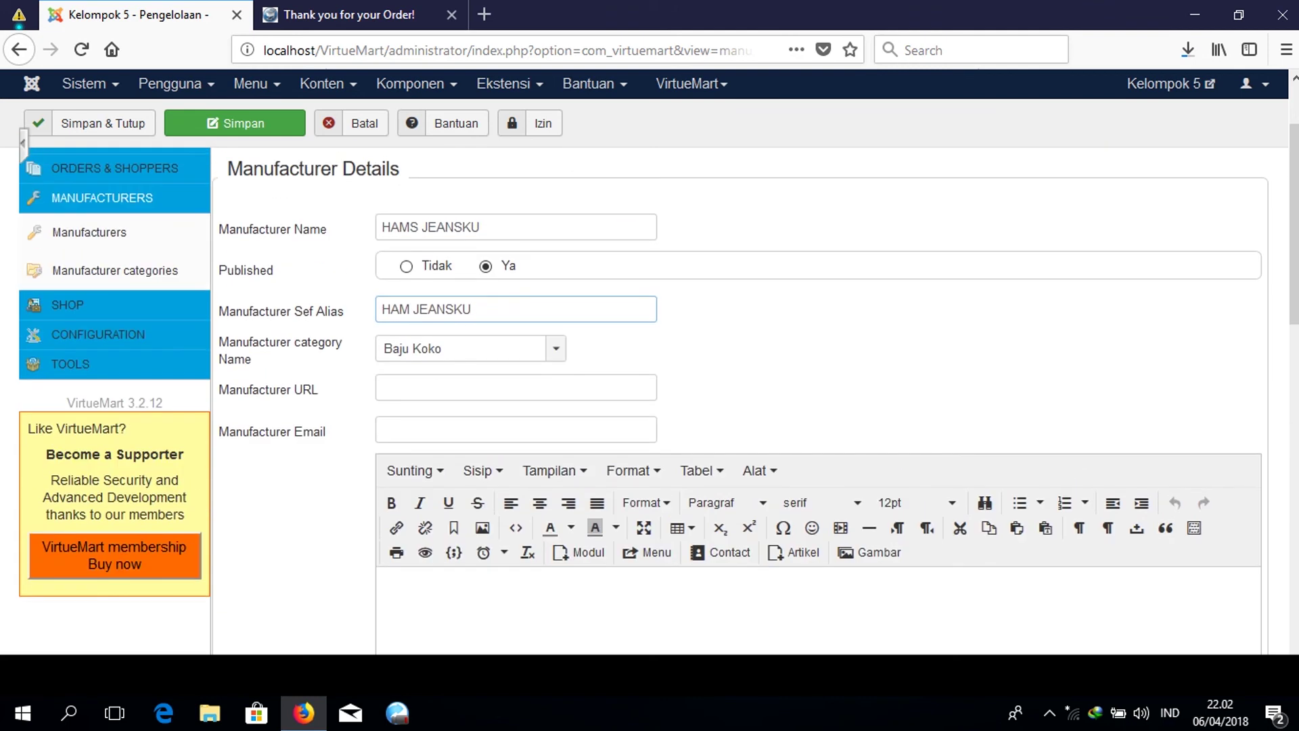
click(250, 124)
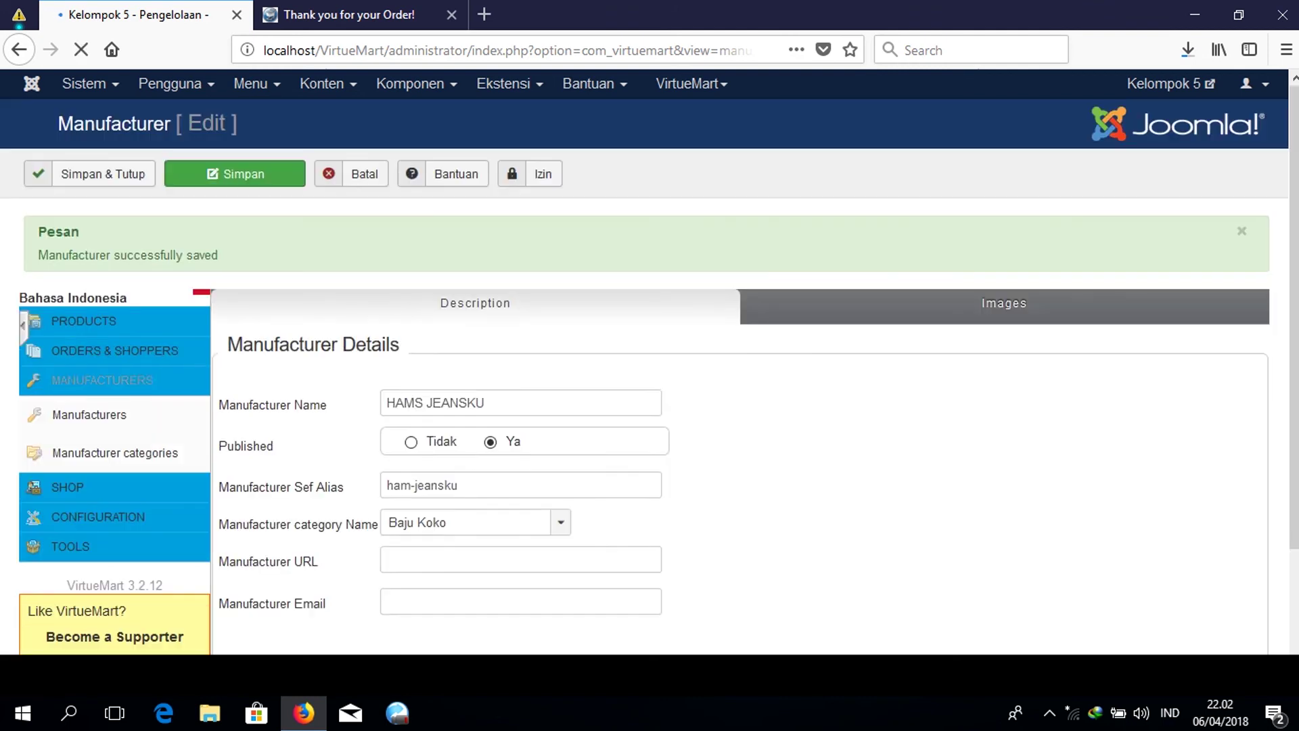
Browse the installed plugins under Extensions > Plugins, then return to VirtueMart's Product Categories.
click(105, 171)
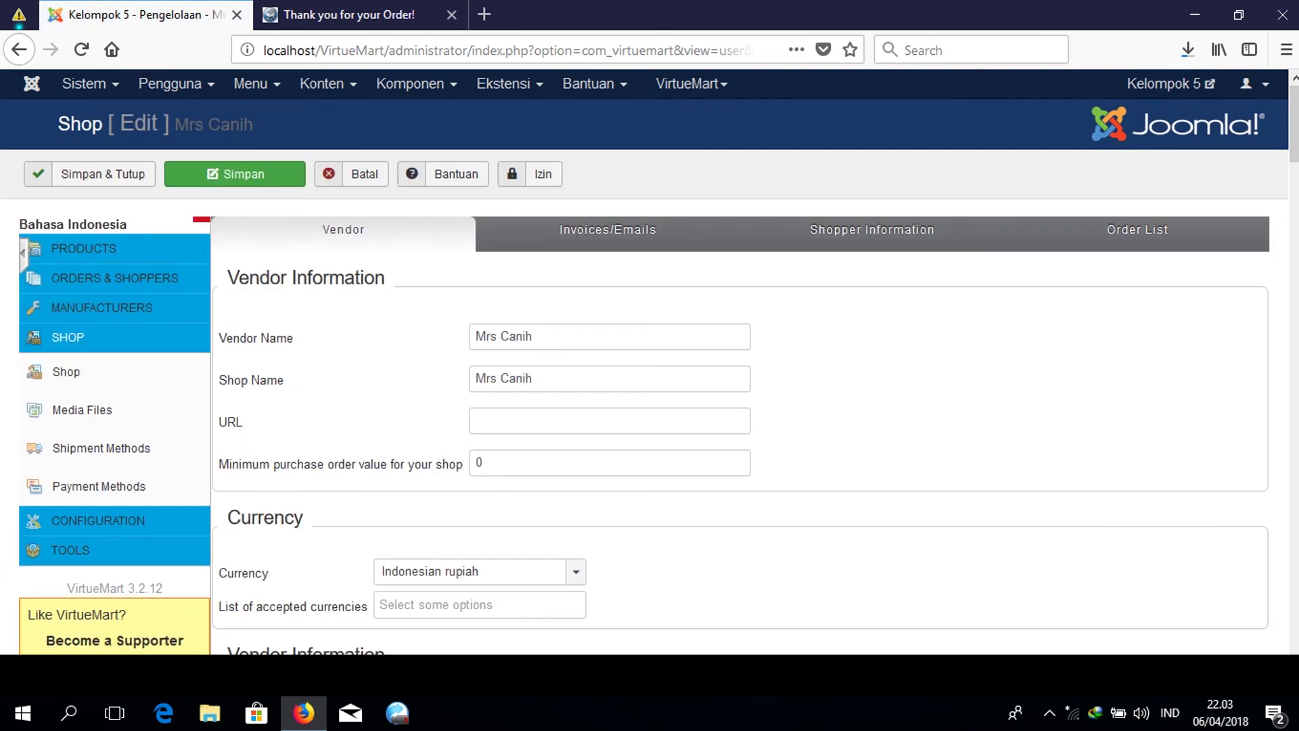
click(690, 83)
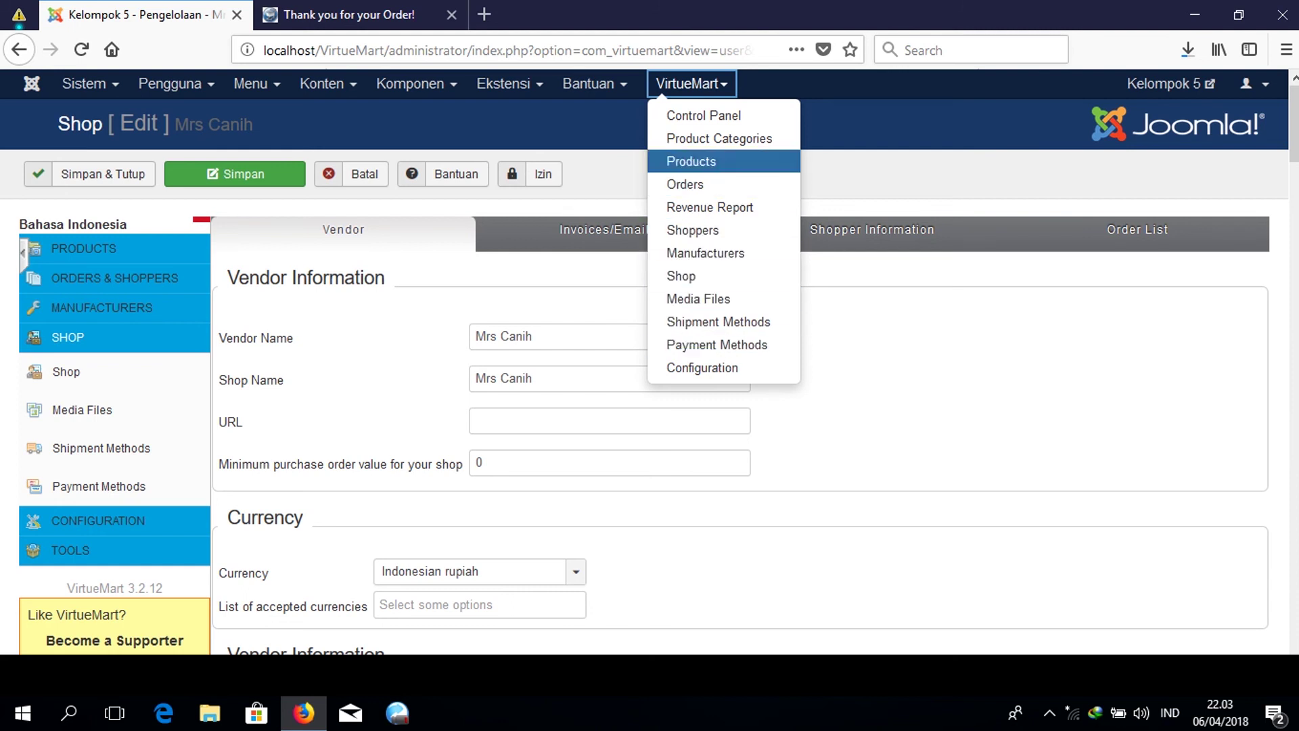
click(588, 84)
click(509, 84)
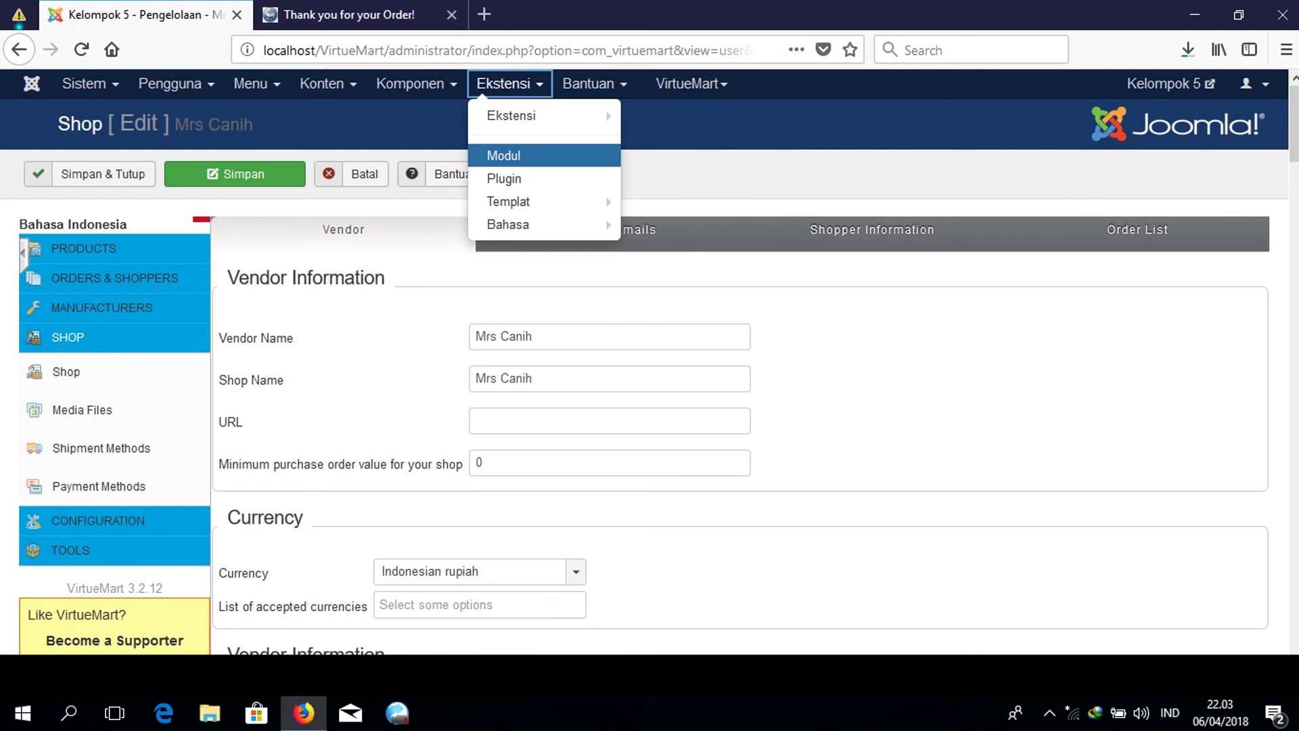
click(503, 178)
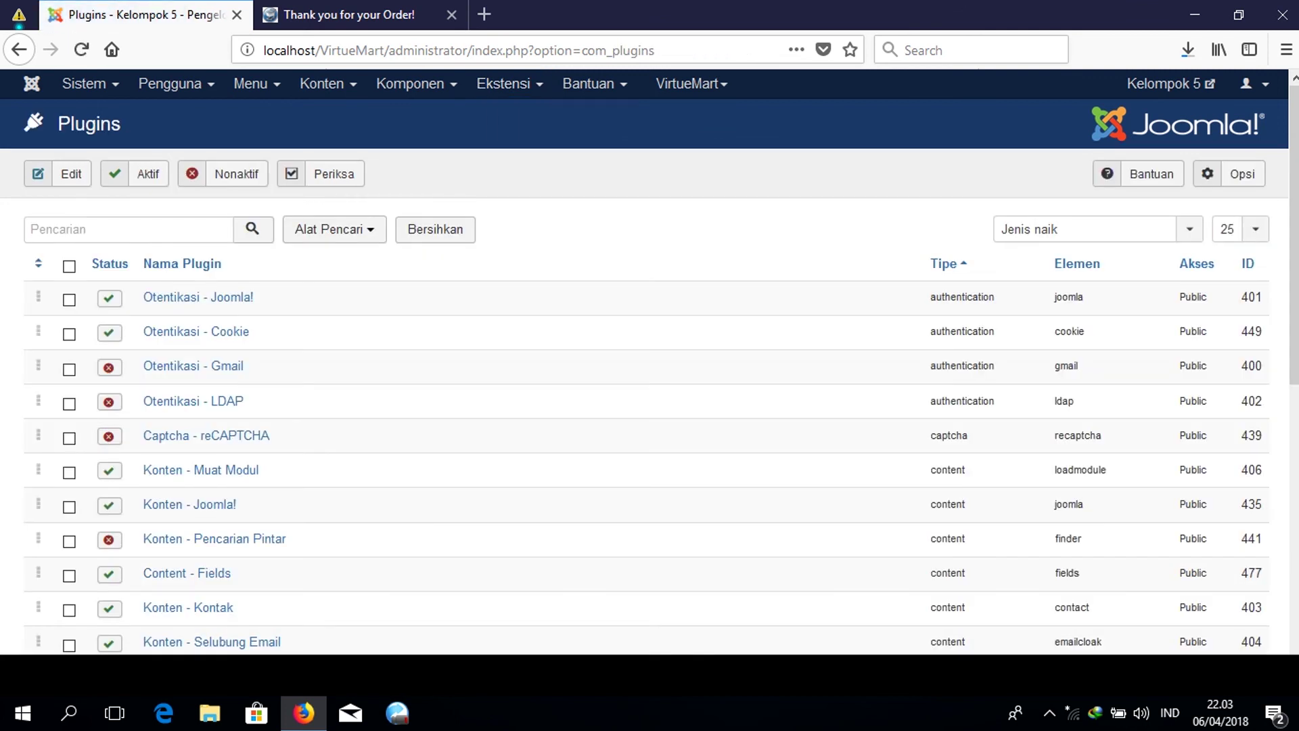
scroll(649, 399, down, 5)
scroll(649, 399, up, 5)
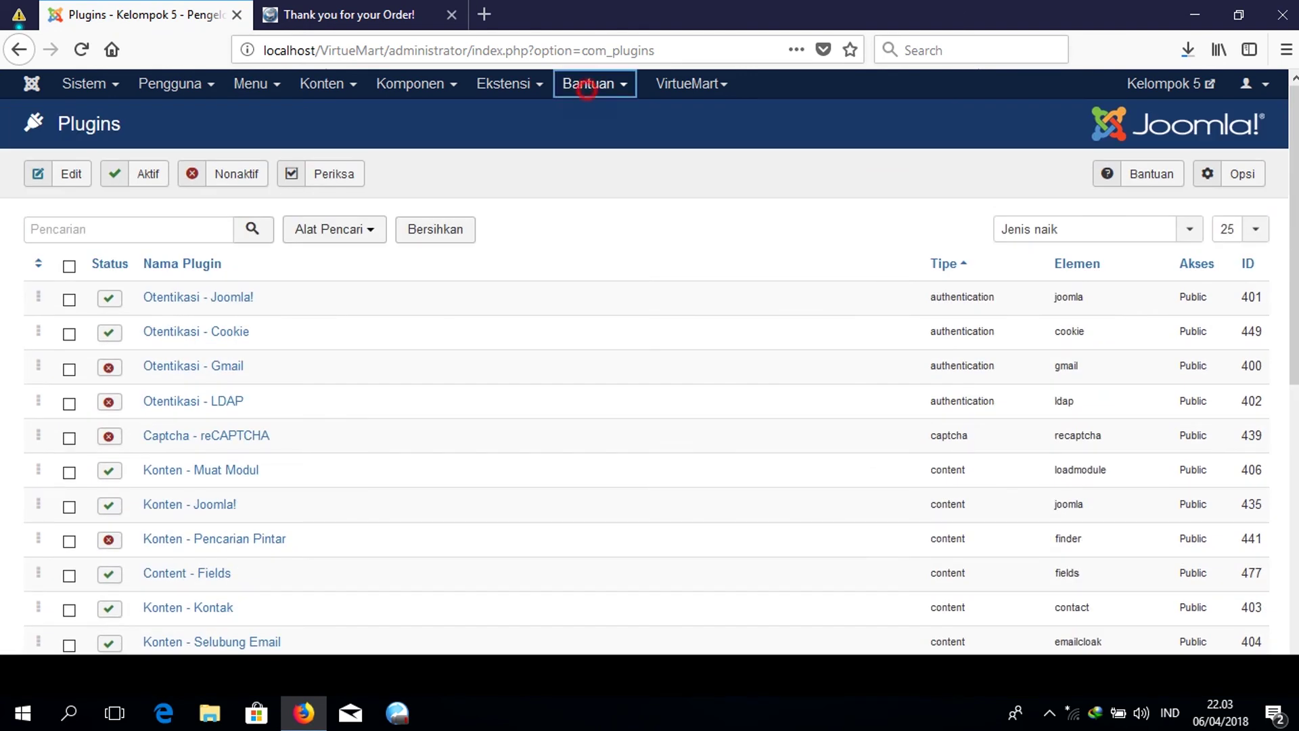
click(504, 83)
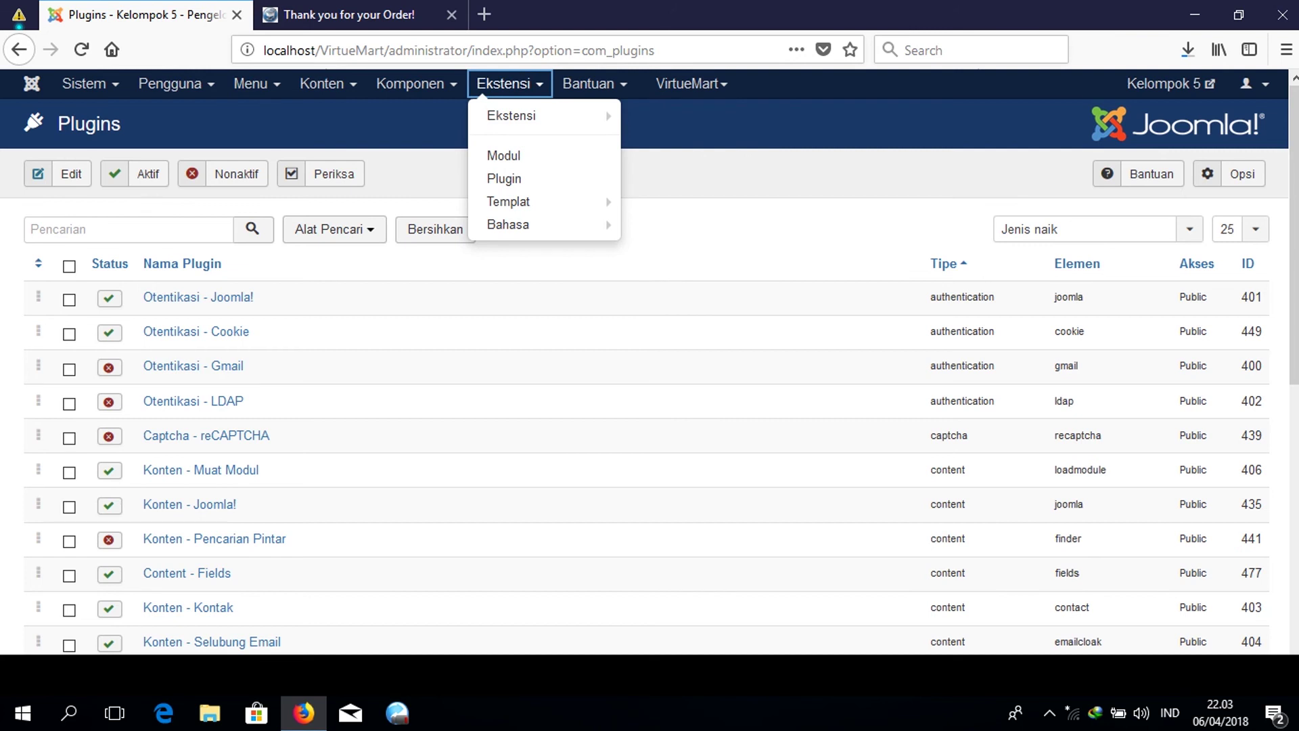
click(413, 83)
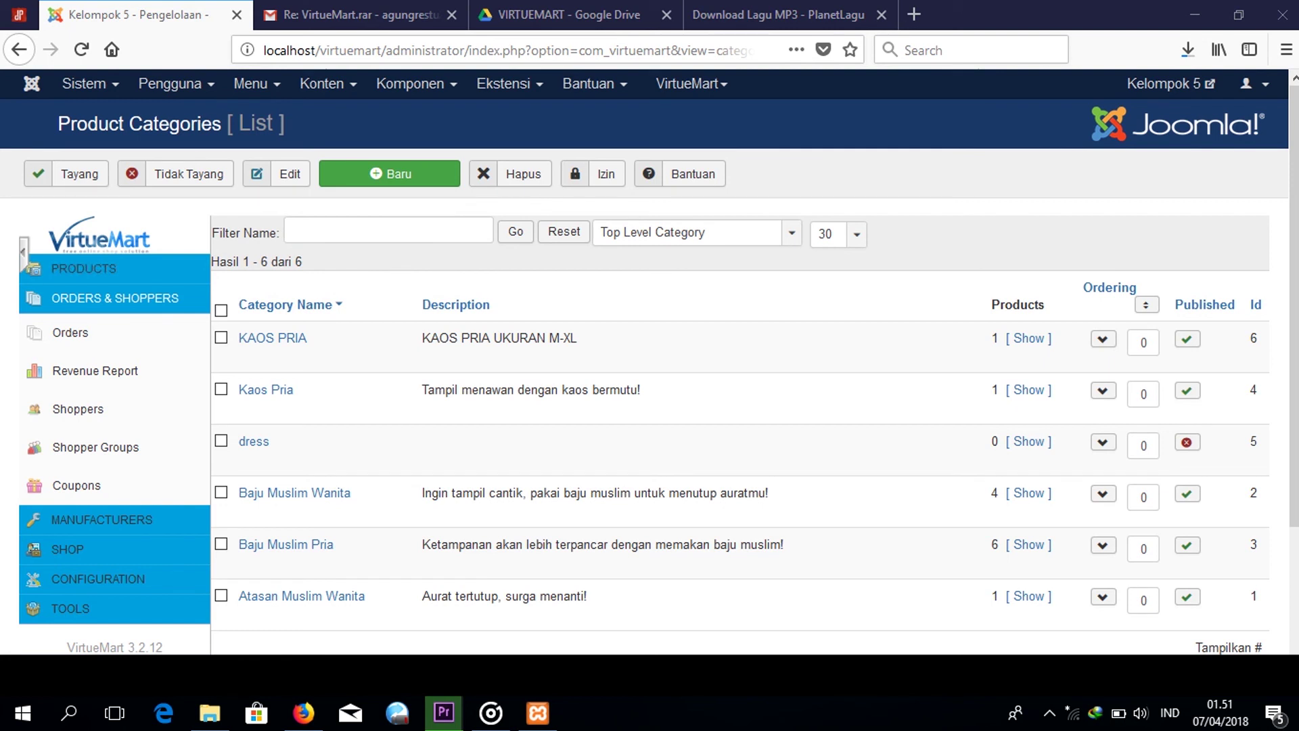
Open the Orders section and its Revenue Report for 8 March to 6 April 2018.
click(102, 332)
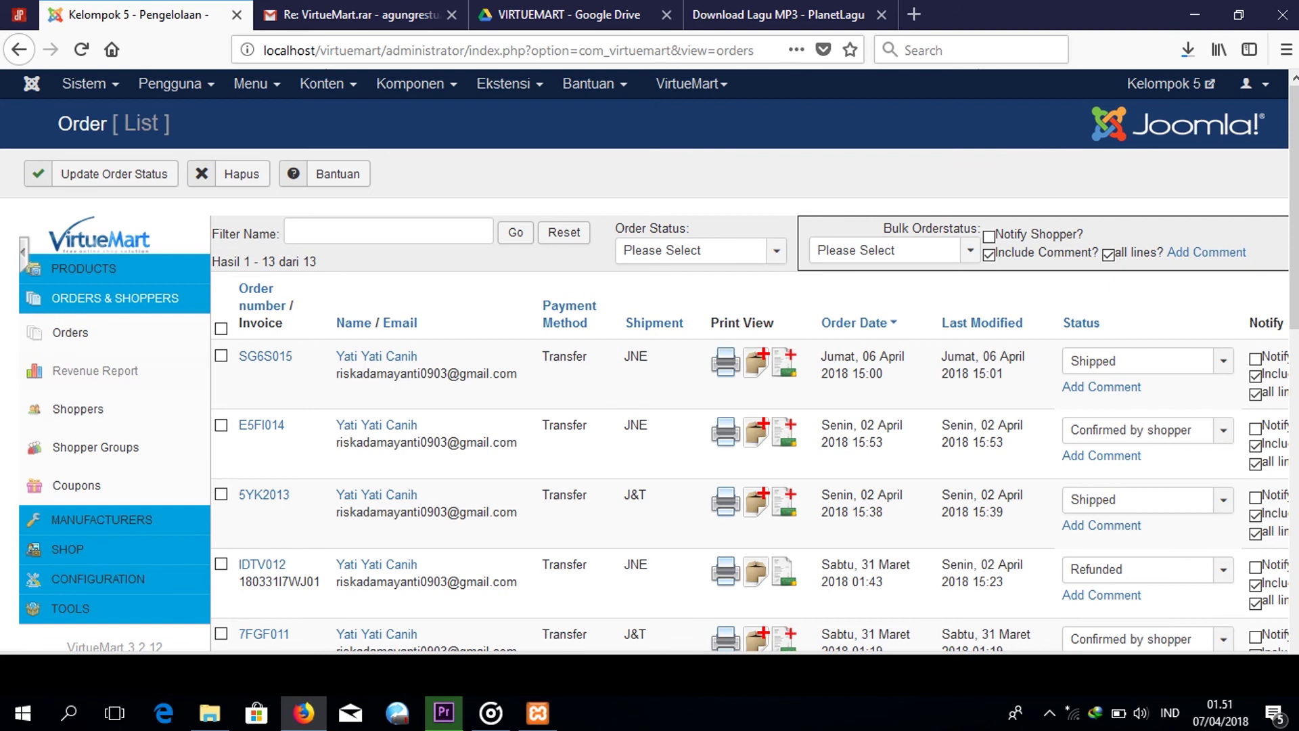
click(108, 373)
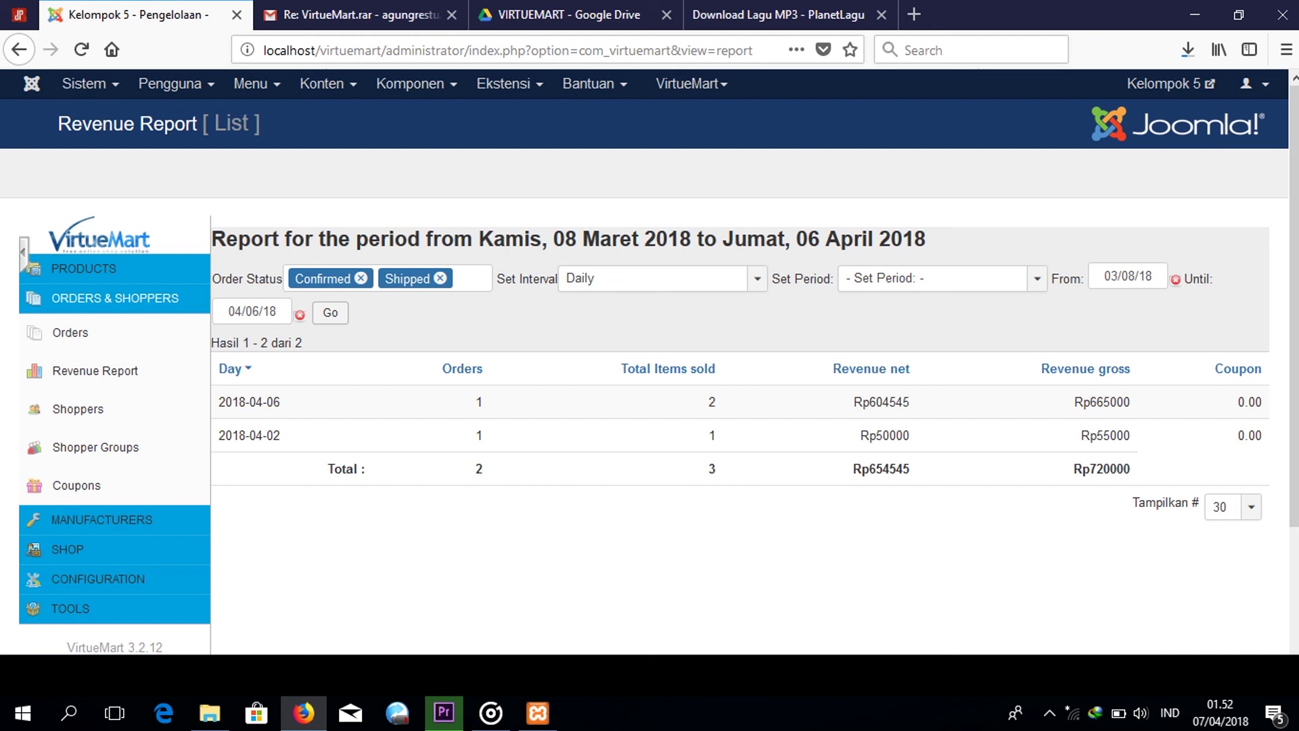
Rerun the revenue report ending 3 April 2018, then open the Shoppers list.
double_click(913, 468)
click(252, 311)
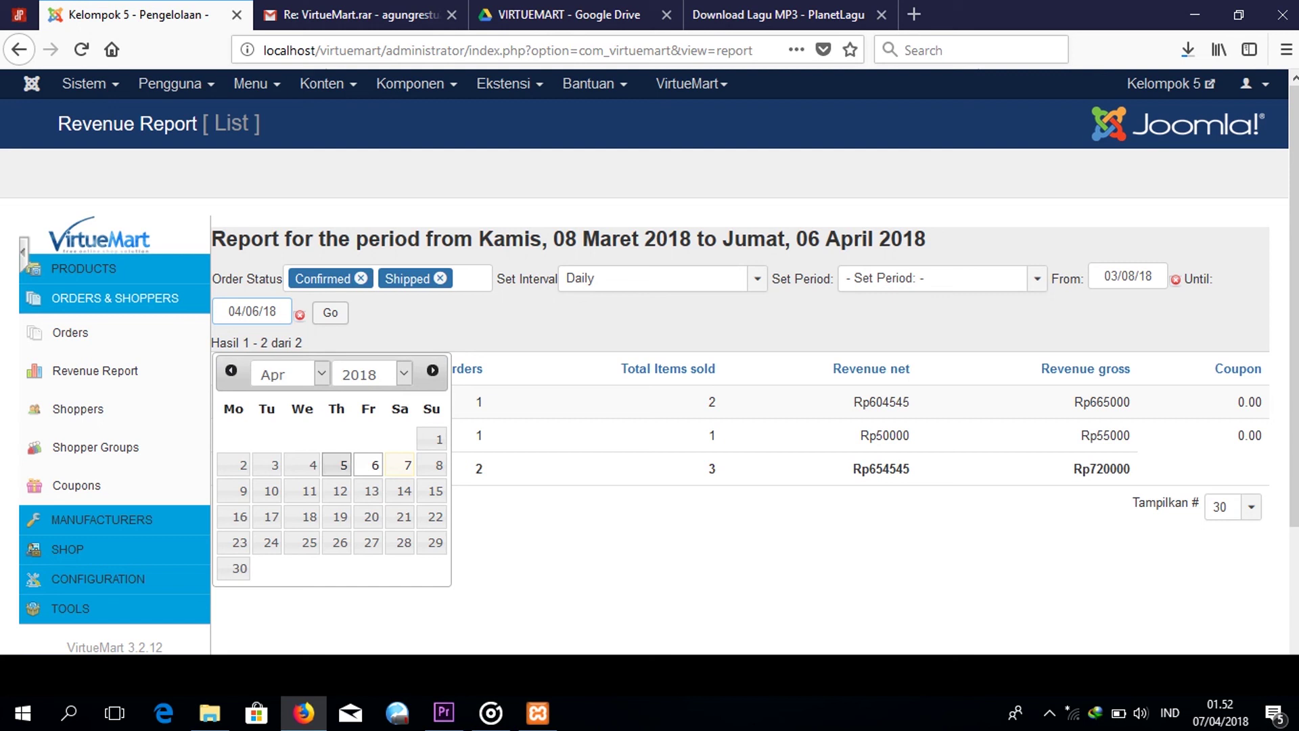
key(ctrl+Left)
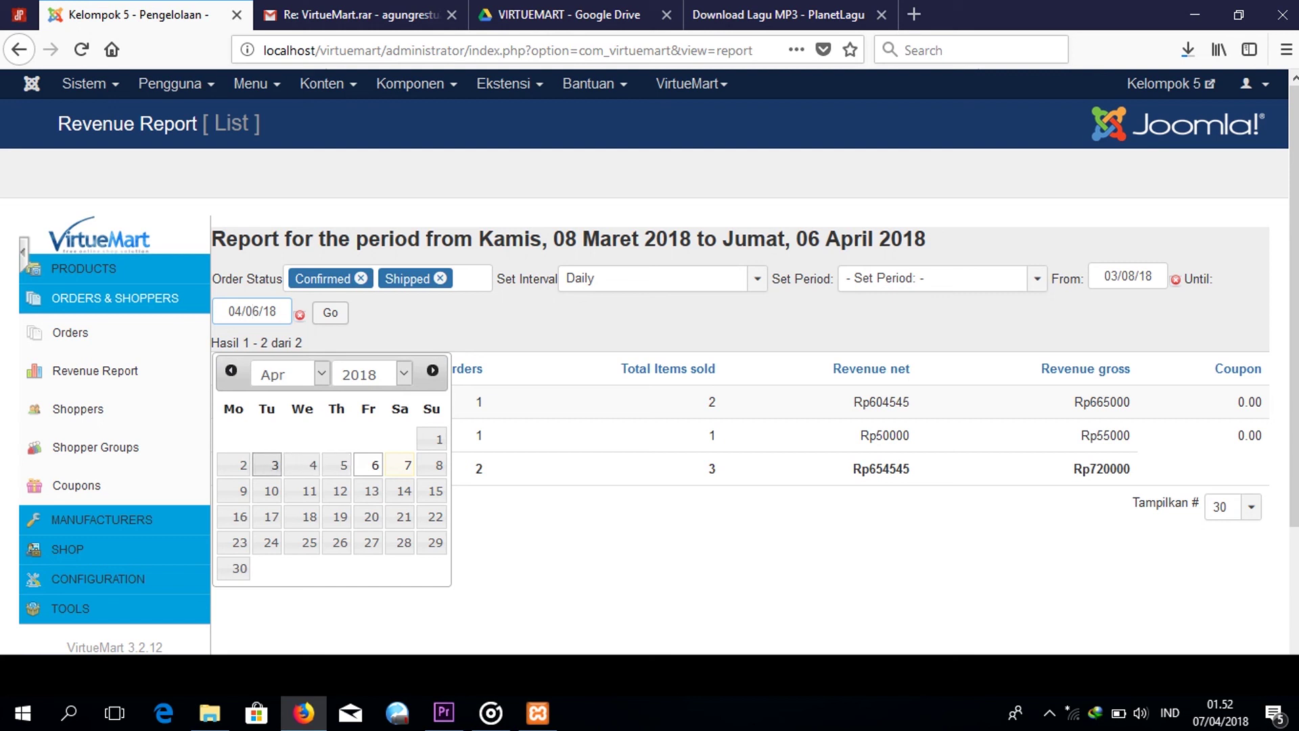
click(269, 464)
click(328, 315)
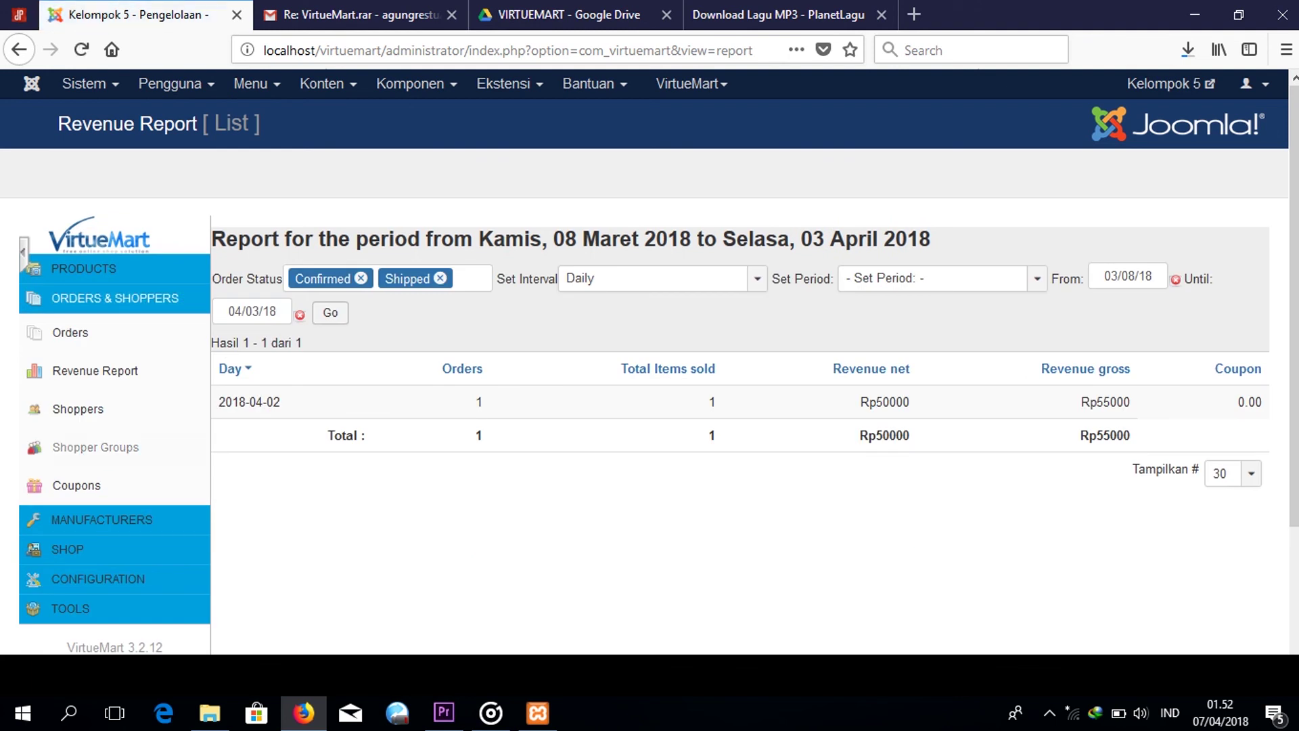
click(121, 411)
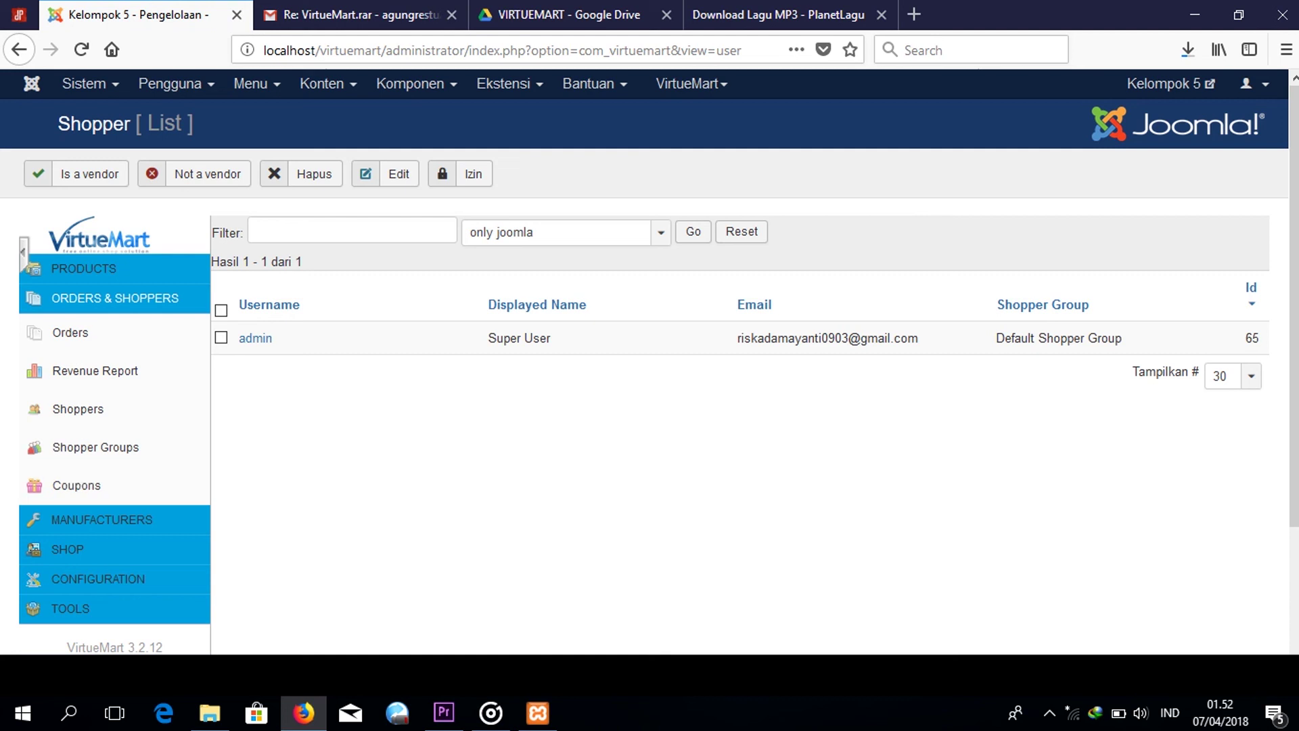
Check the Coupons list and the Manufacturers list with HAMS JEANSKU, then open Configuration's Shop Settings.
scroll(141, 406, down, 3)
click(141, 377)
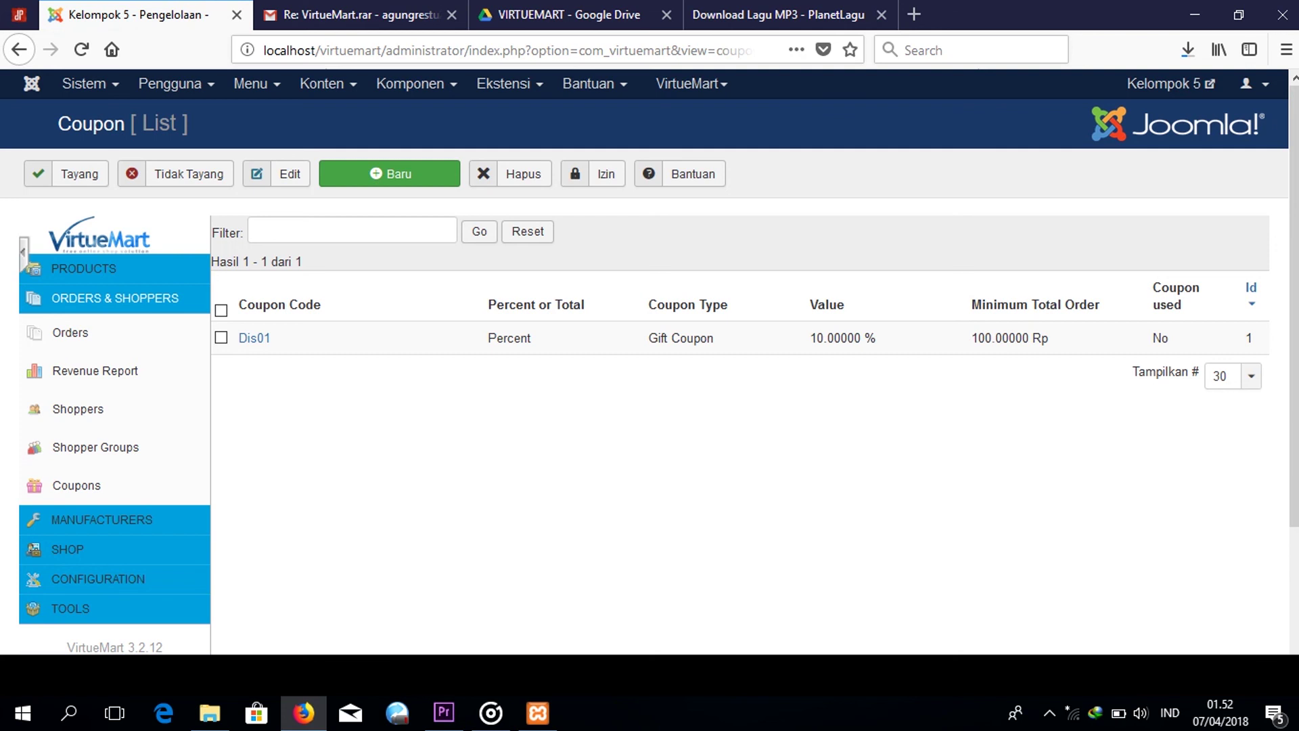
scroll(649, 370, down, 3)
click(169, 409)
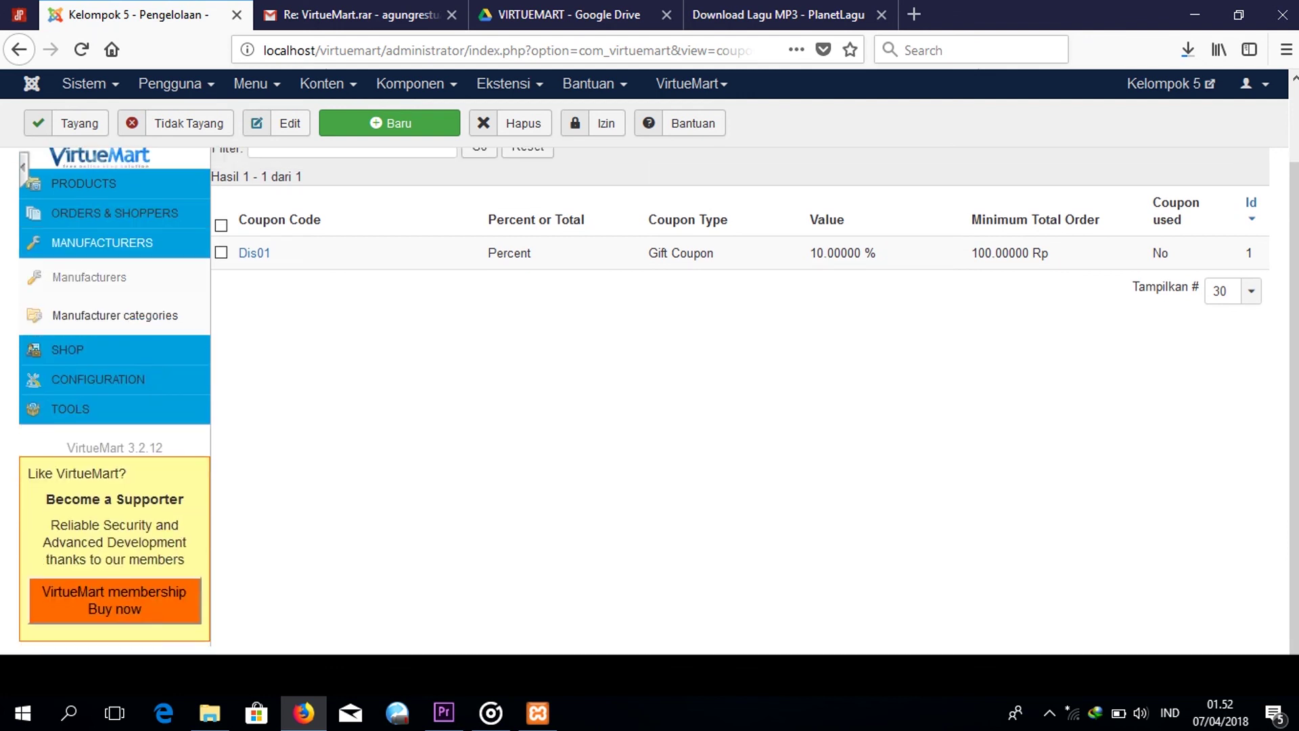
click(122, 277)
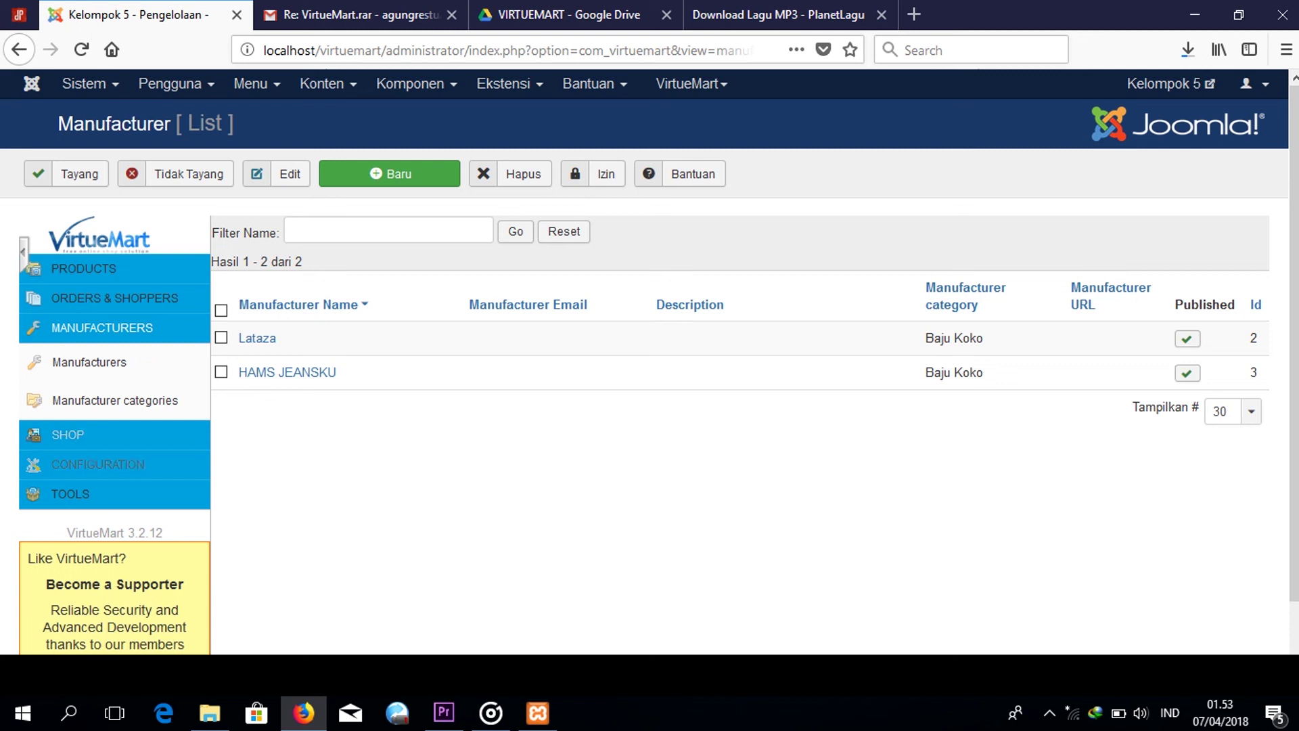
click(162, 460)
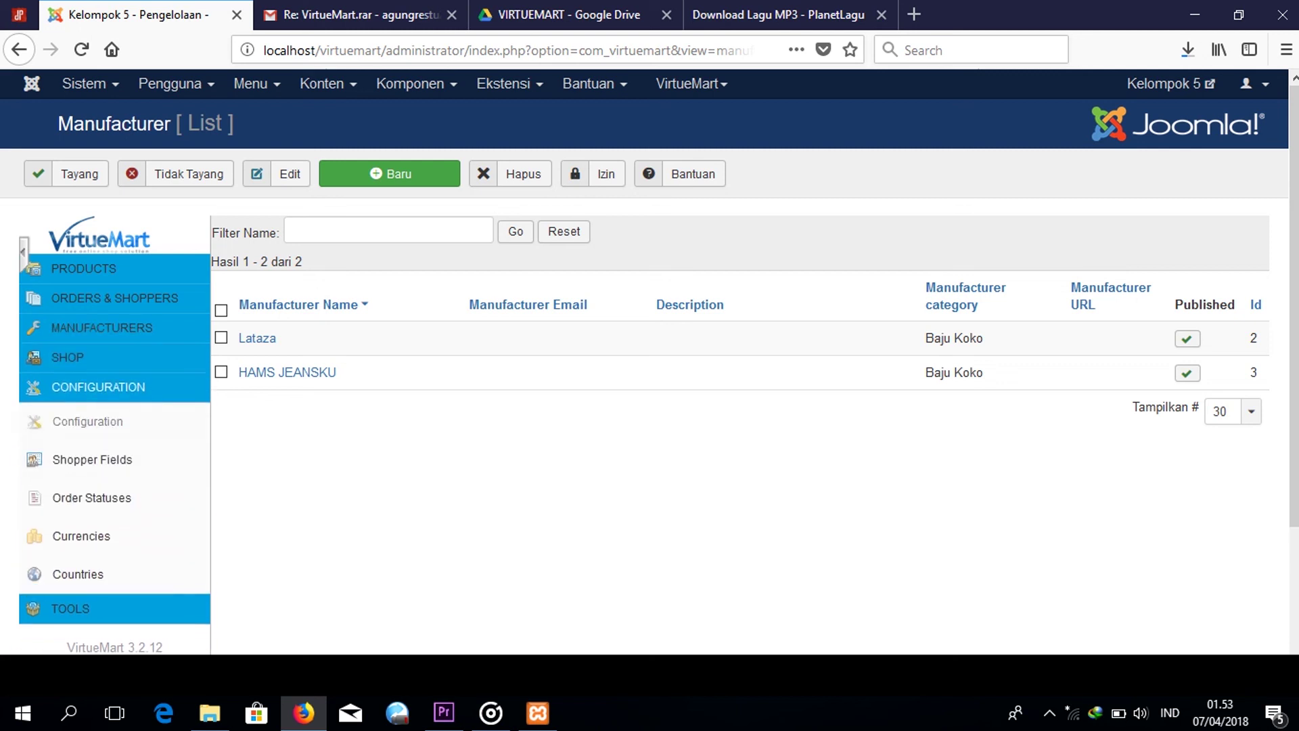
click(152, 422)
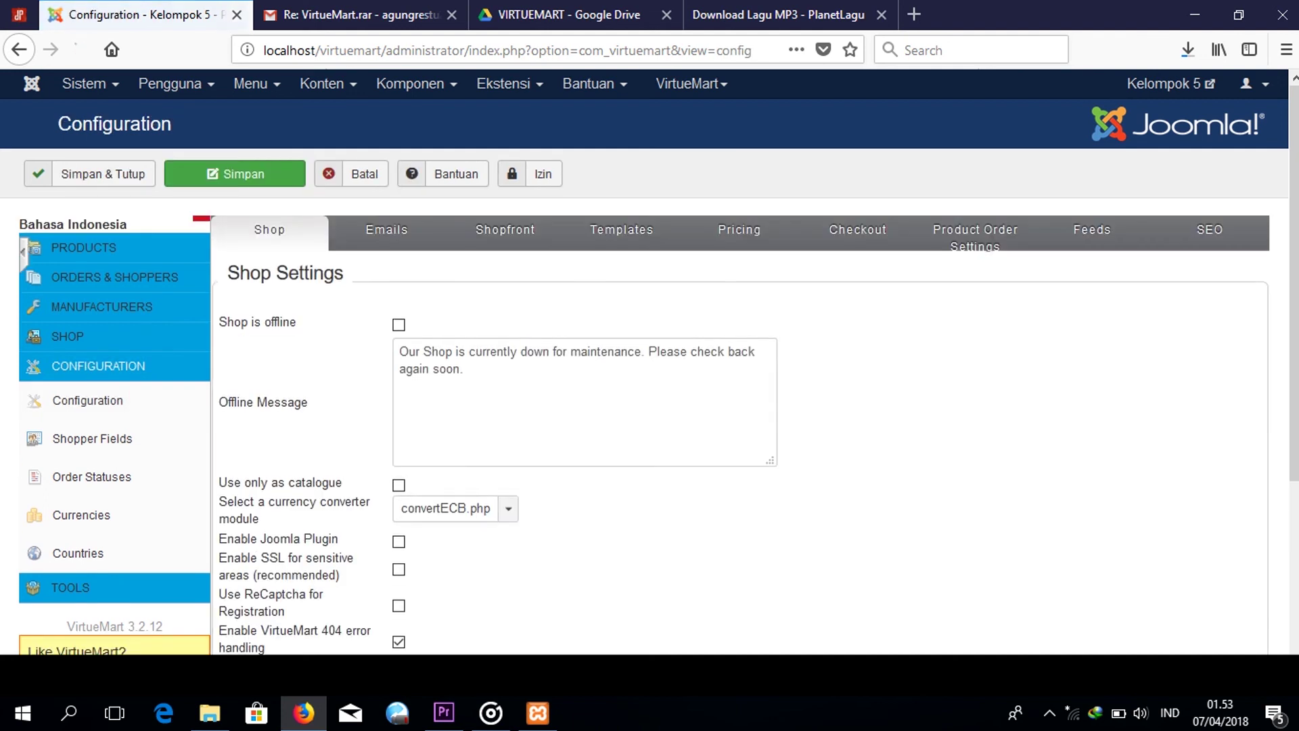
Review Shop Settings (shop online, convertECB.php converter, 404 handling), then open Product Categories.
scroll(744, 406, down, 8)
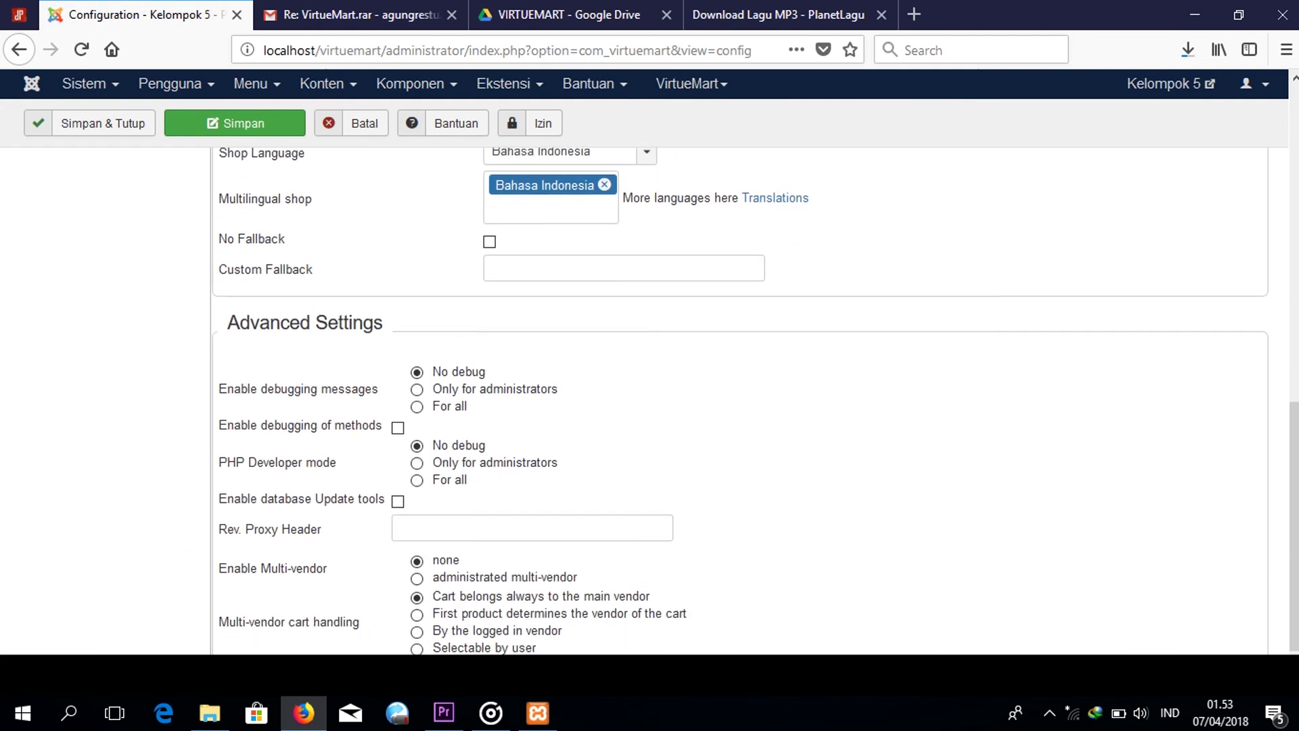
scroll(744, 406, up, 8)
scroll(650, 399, up, 3)
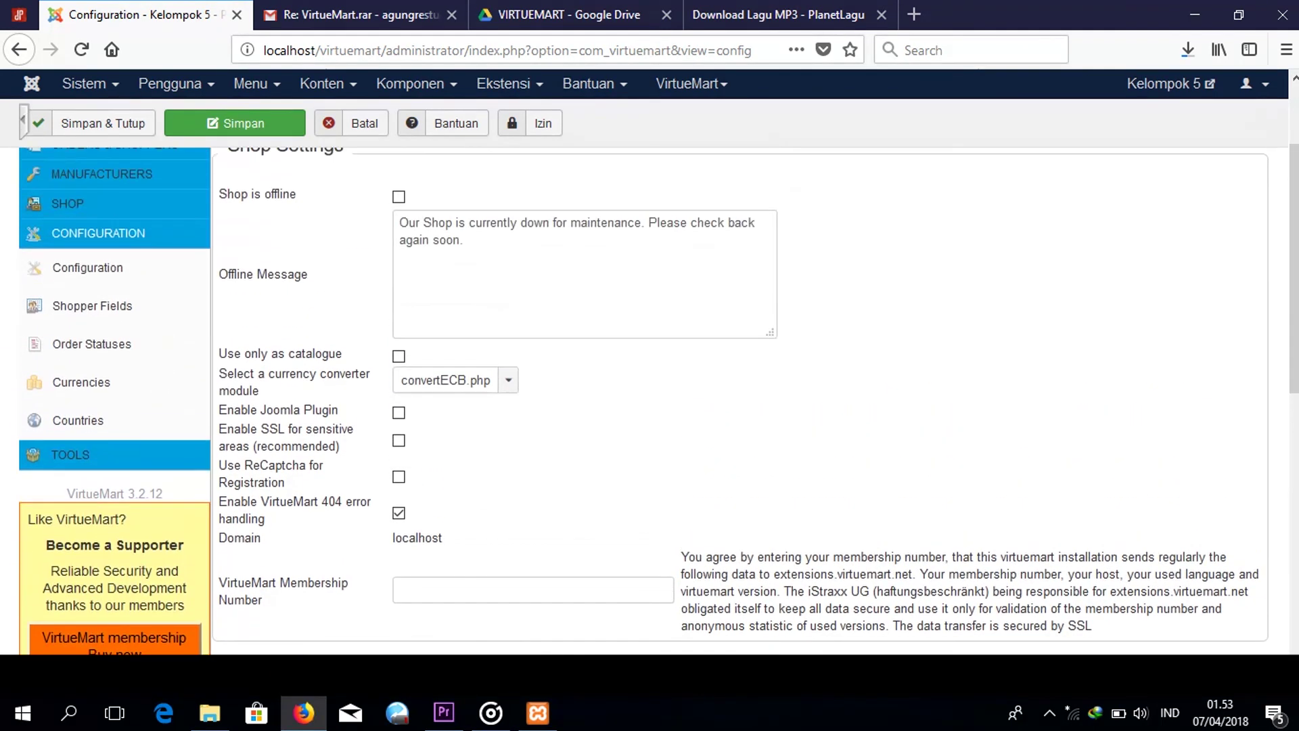
scroll(650, 399, up, 2)
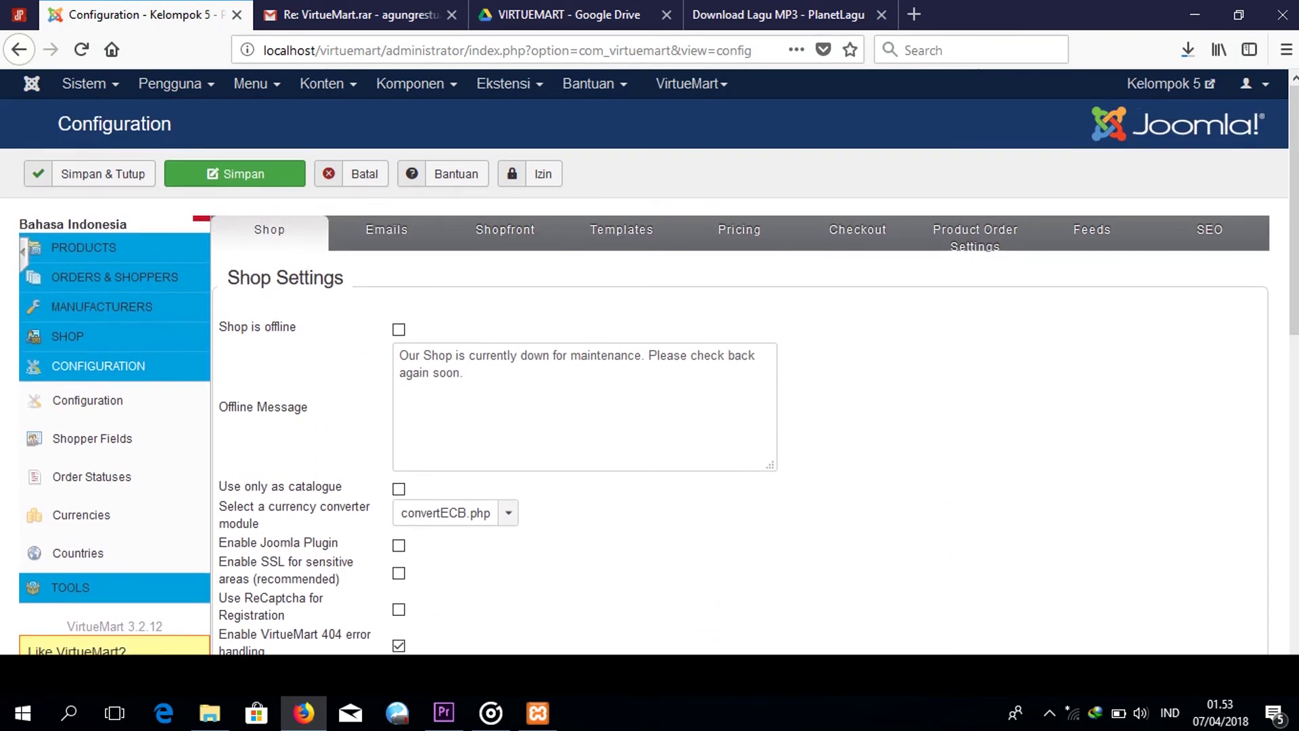
click(25, 257)
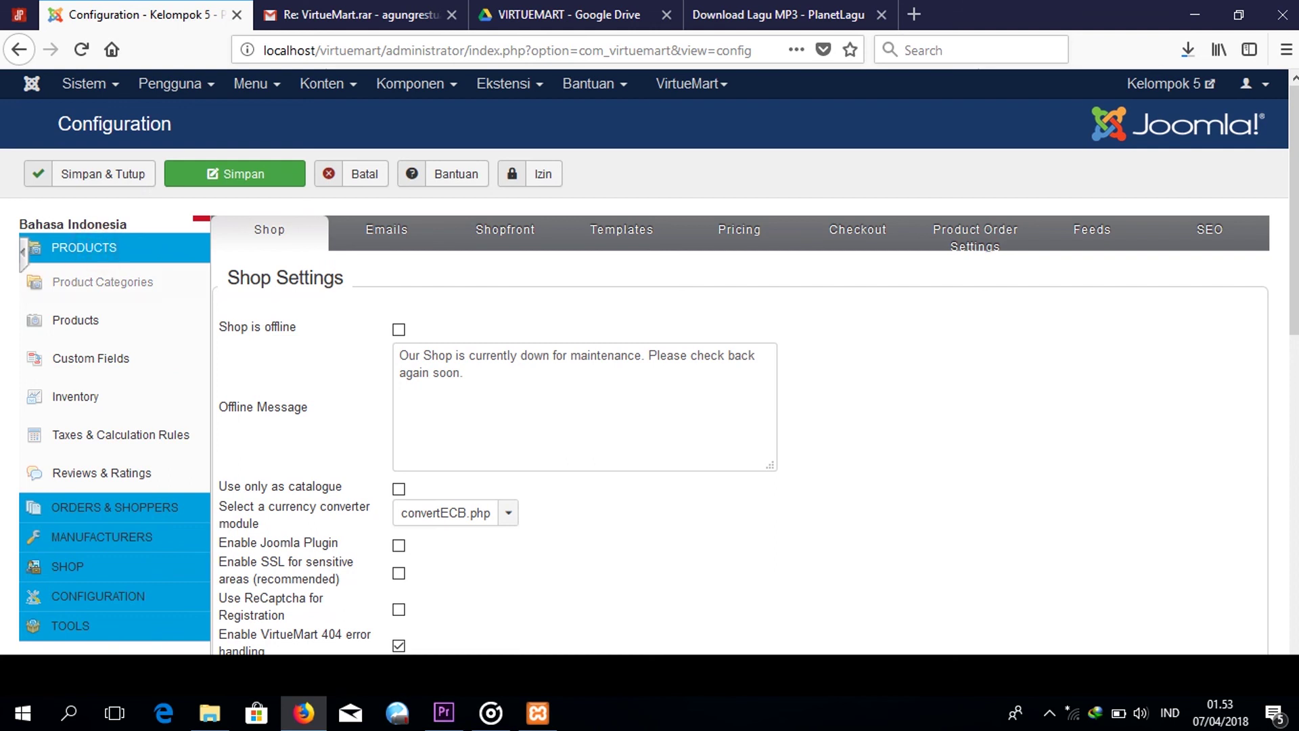
click(107, 281)
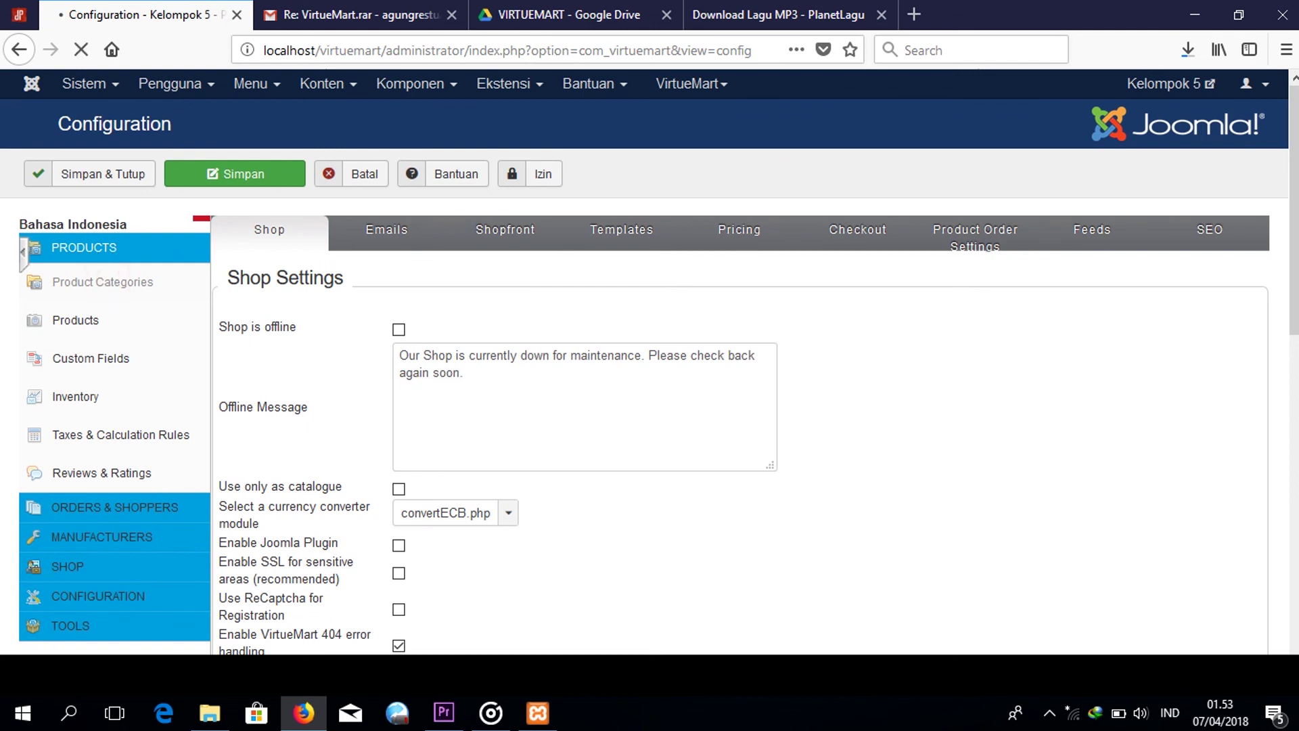